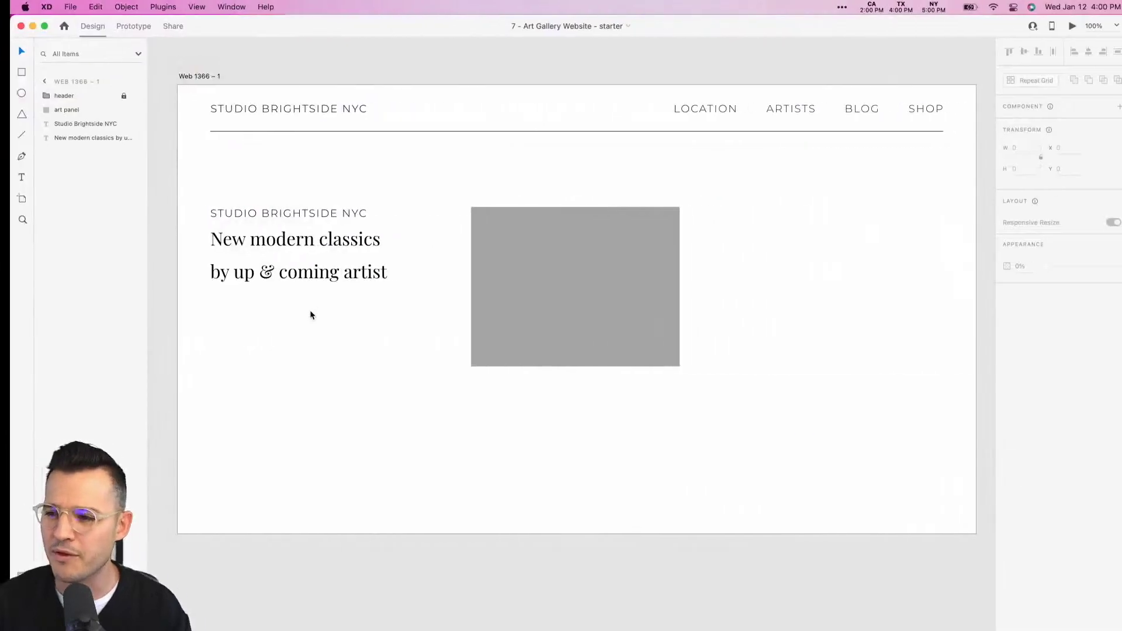
Examine the challenge header and the Challenge Prompt text on the pasteboard beside the artboard.
left_click(303, 45)
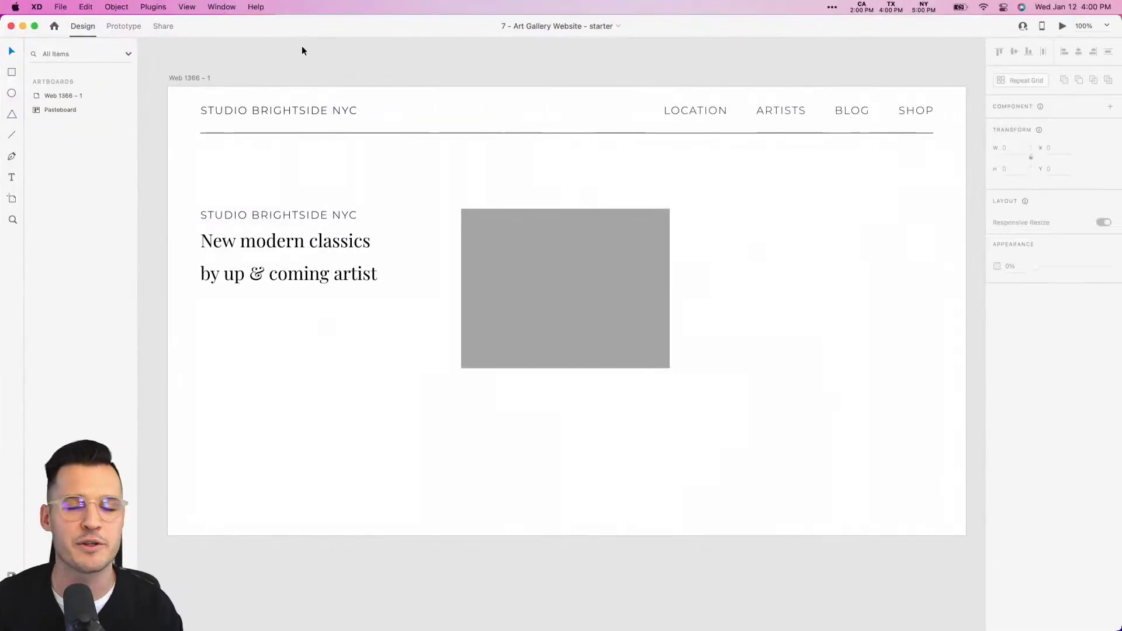
scroll(300, 53, "up", 1)
scroll(298, 63, "left", 10)
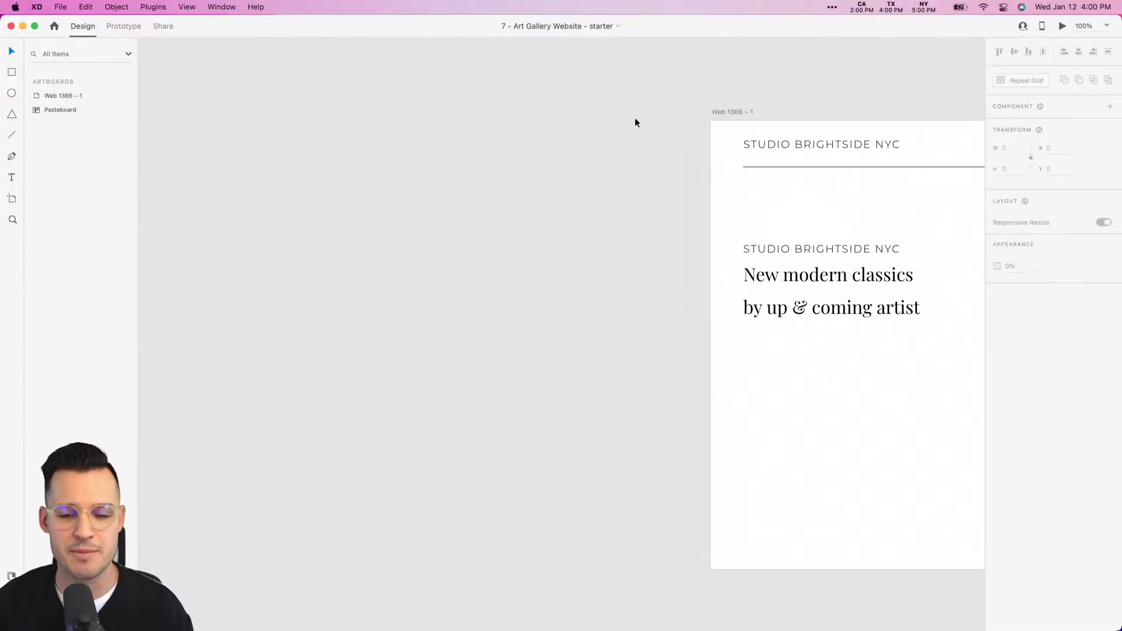
key("super+0")
scroll(607, 284, "left", 5)
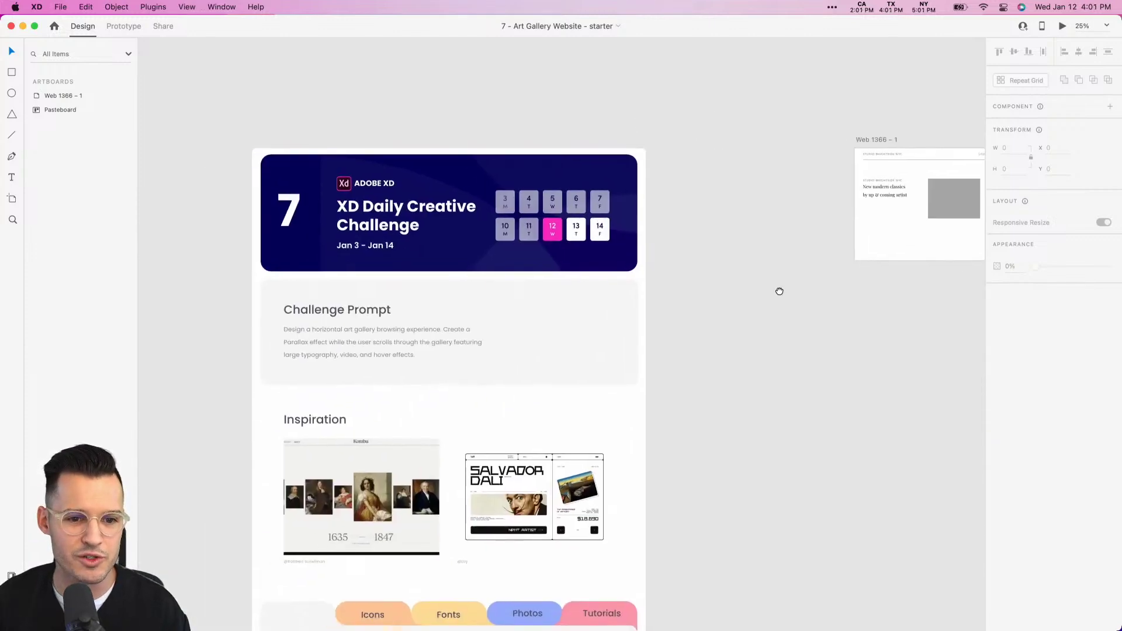
key("z")
left_click_drag(216, 143, 780, 459)
left_click_drag(202, 146, 767, 430)
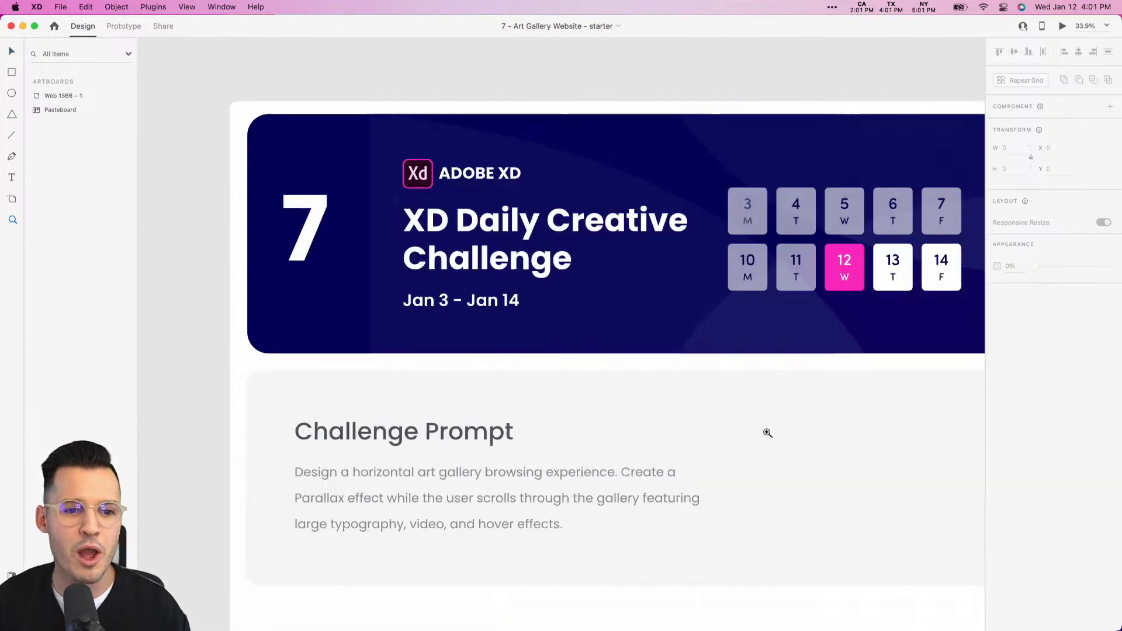
key("v")
scroll(787, 434, "right", 5)
scroll(786, 434, "down", 3)
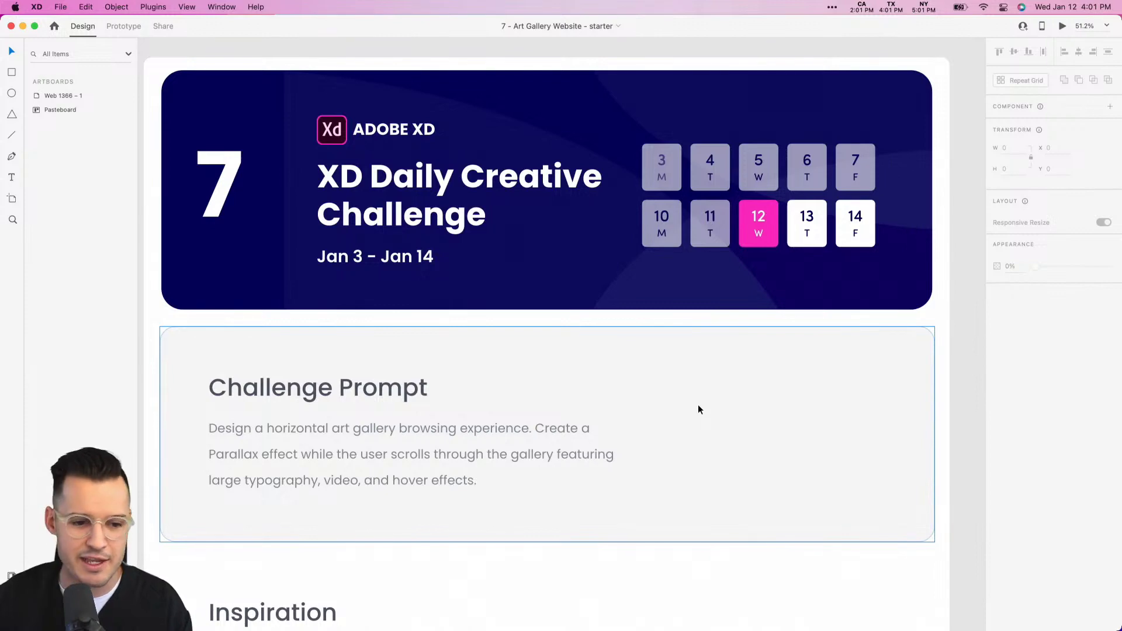
View the Inspiration section and the Resource Booklet's Icons Page, Fonts Page and Photos Page states.
scroll(699, 409, "down", 8)
scroll(706, 413, "down", 5)
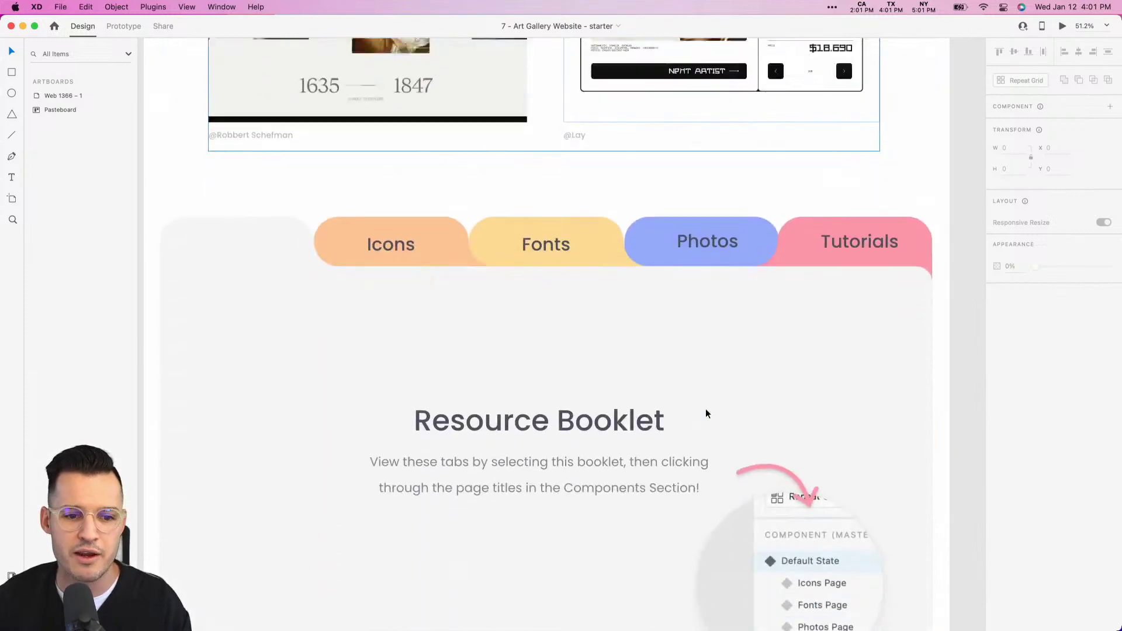
scroll(706, 413, "down", 2)
left_click(694, 331)
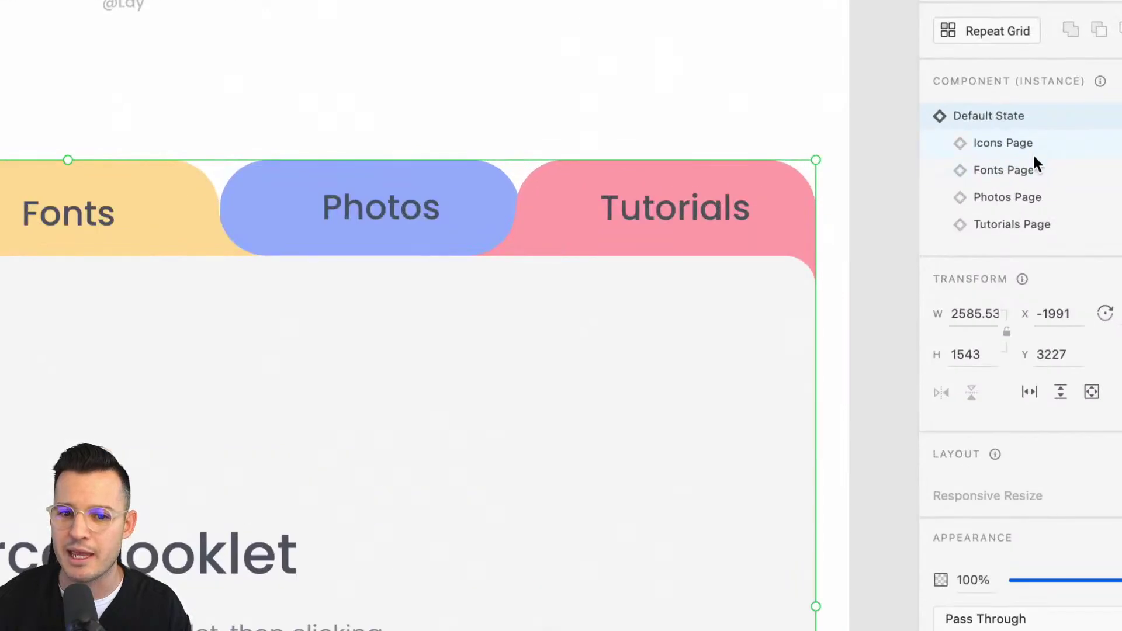
left_click(1047, 140)
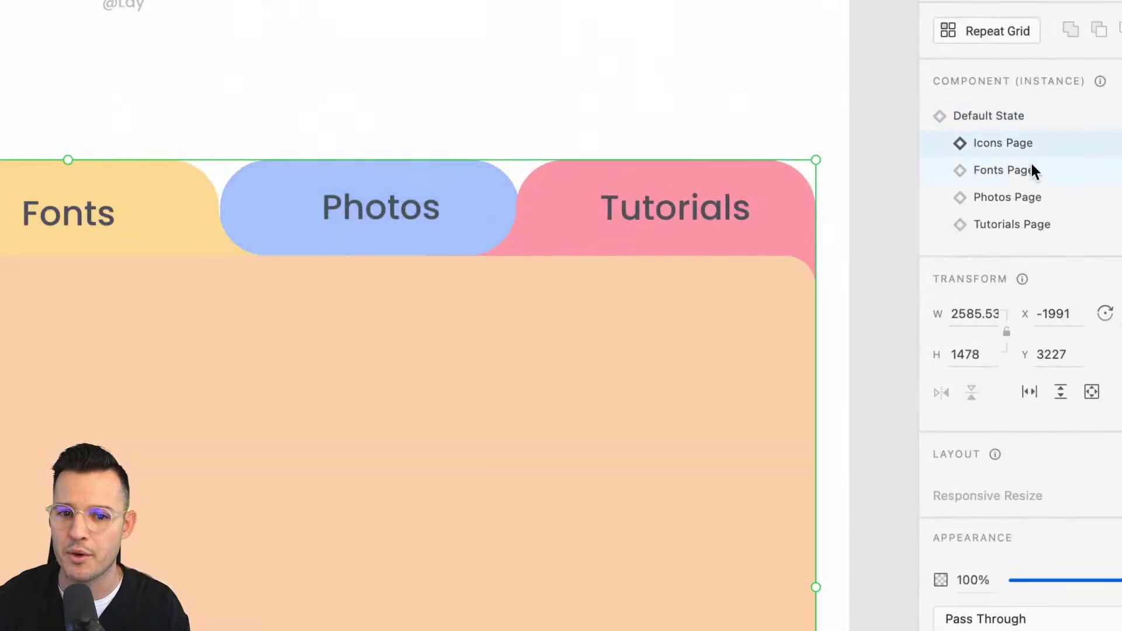
left_click(1031, 170)
left_click(1029, 197)
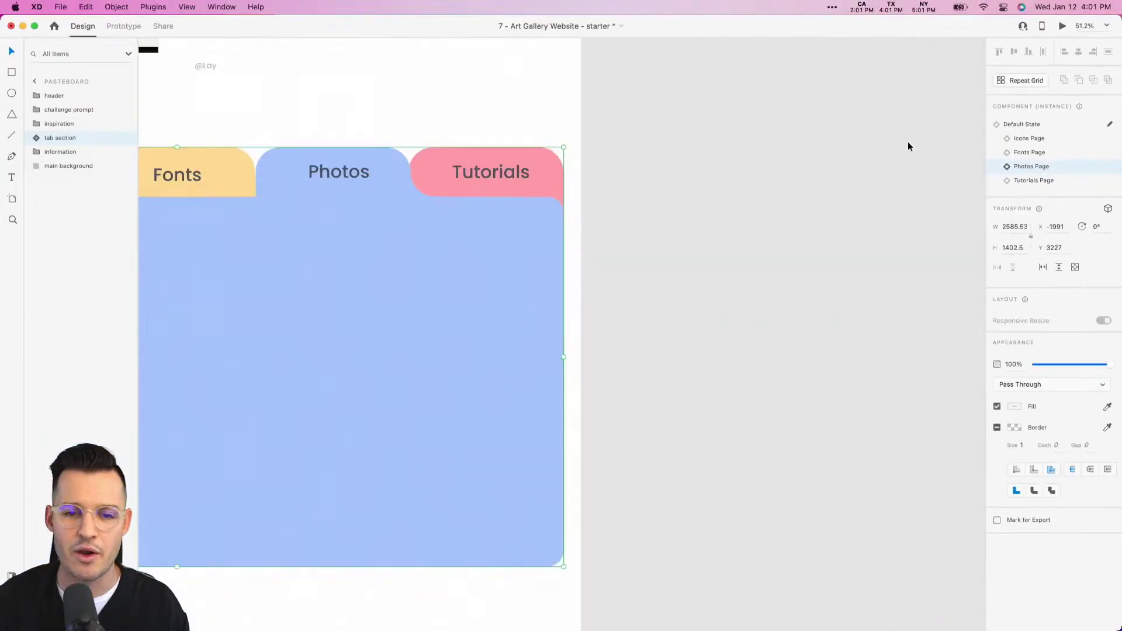
Rename the Web 1366 – 1 artboard as Art Gallery and save the document.
scroll(907, 142, "up", 15)
scroll(907, 142, "right", 10)
left_click(907, 142)
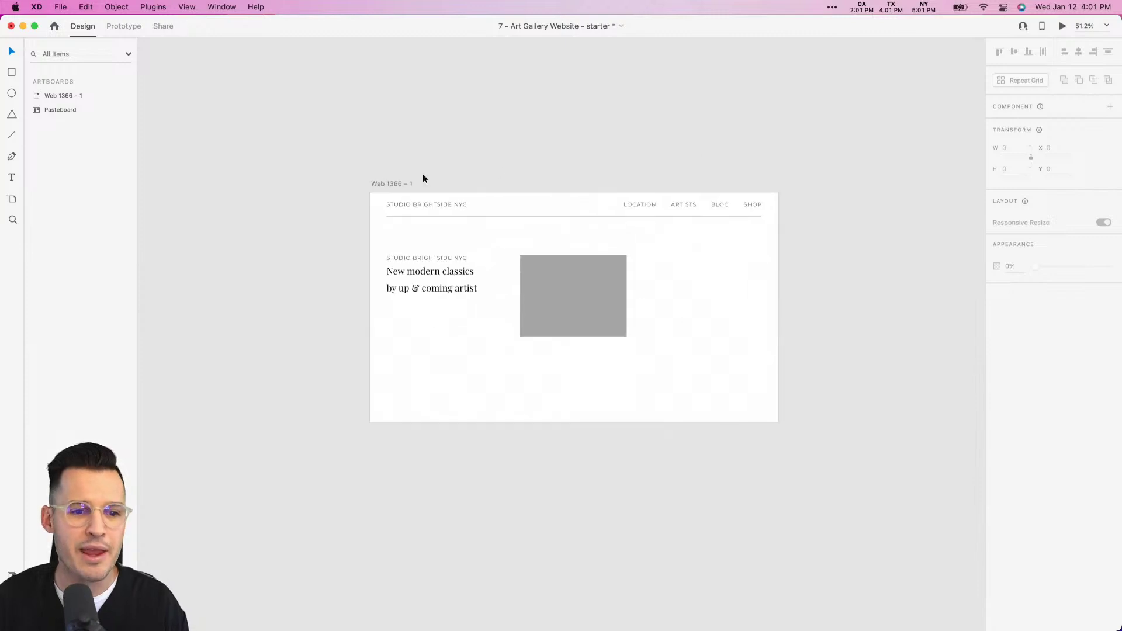
key("z")
left_click_drag(341, 173, 825, 444)
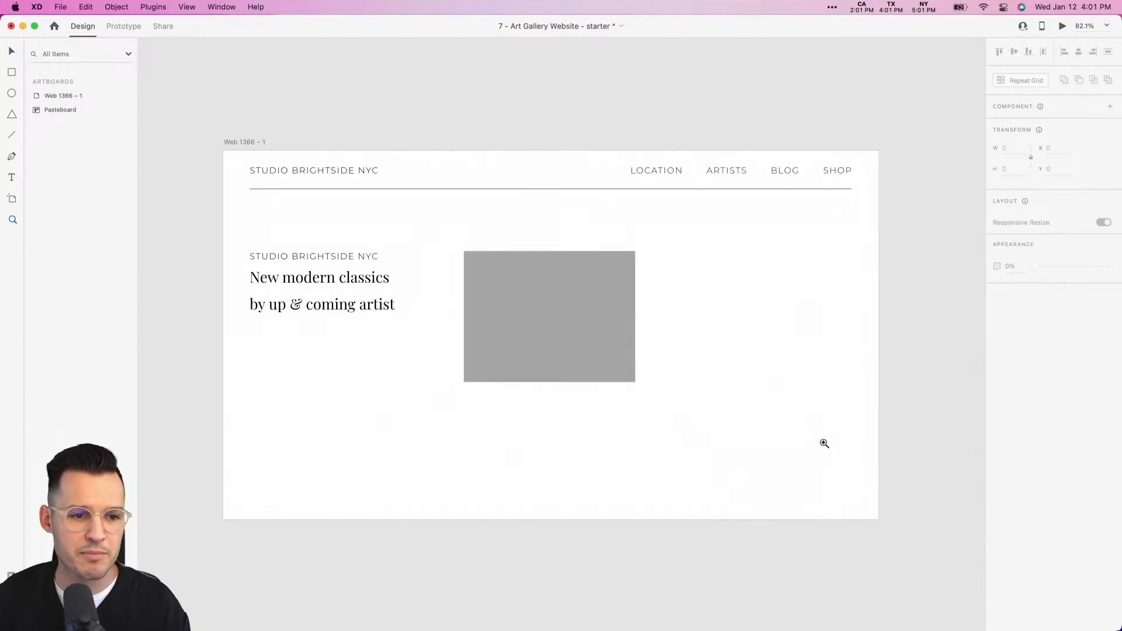
key("v")
left_click(243, 142)
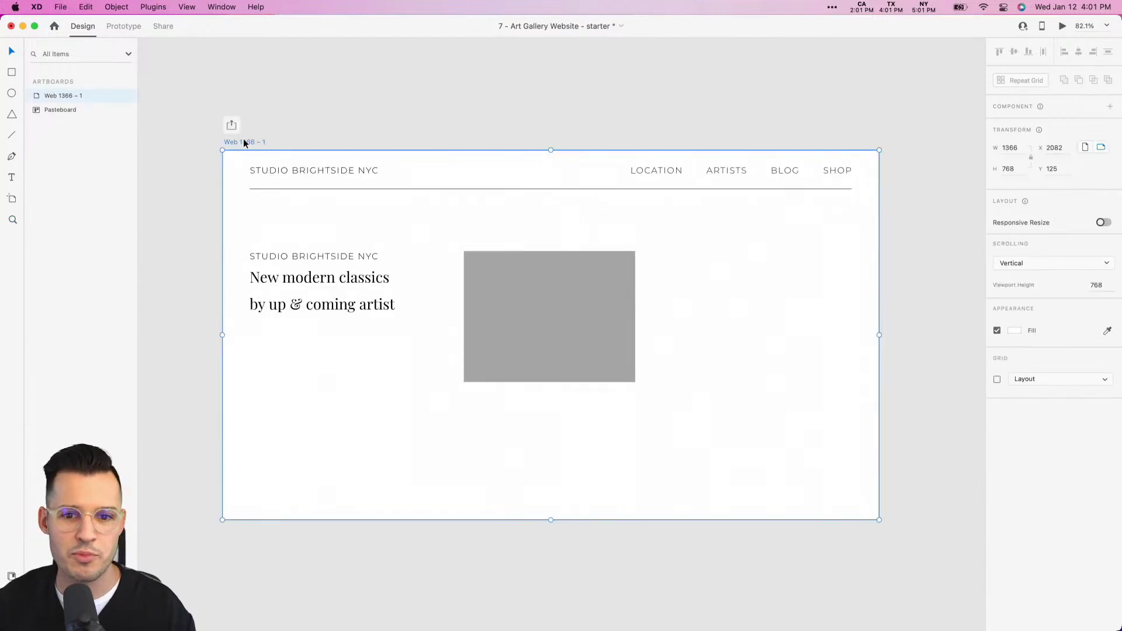
double_click(70, 95)
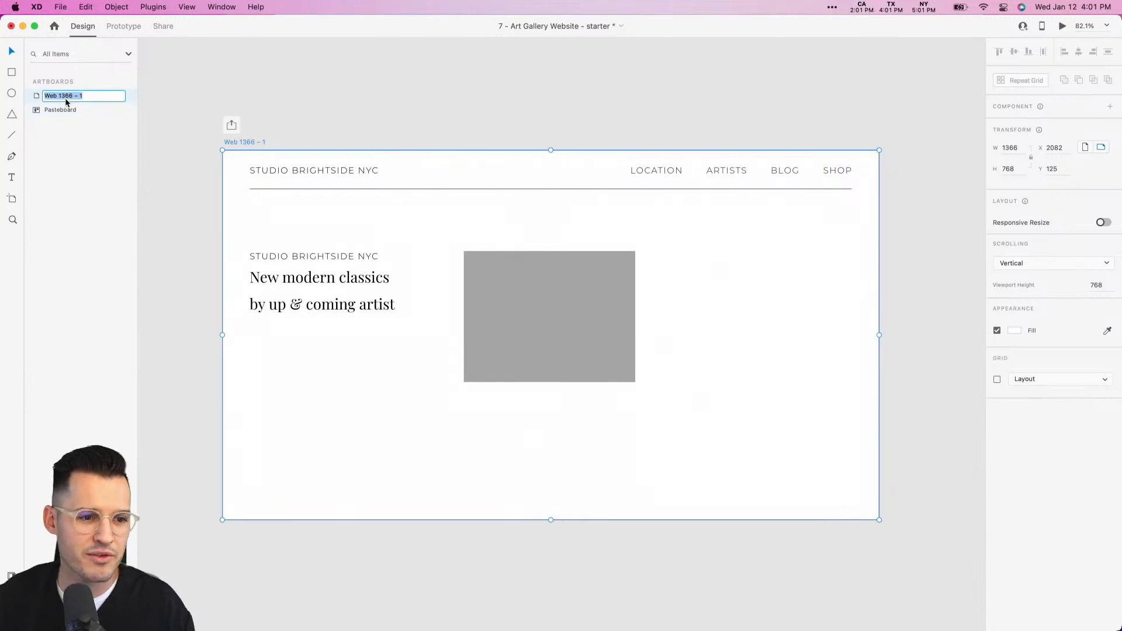
key("Right")
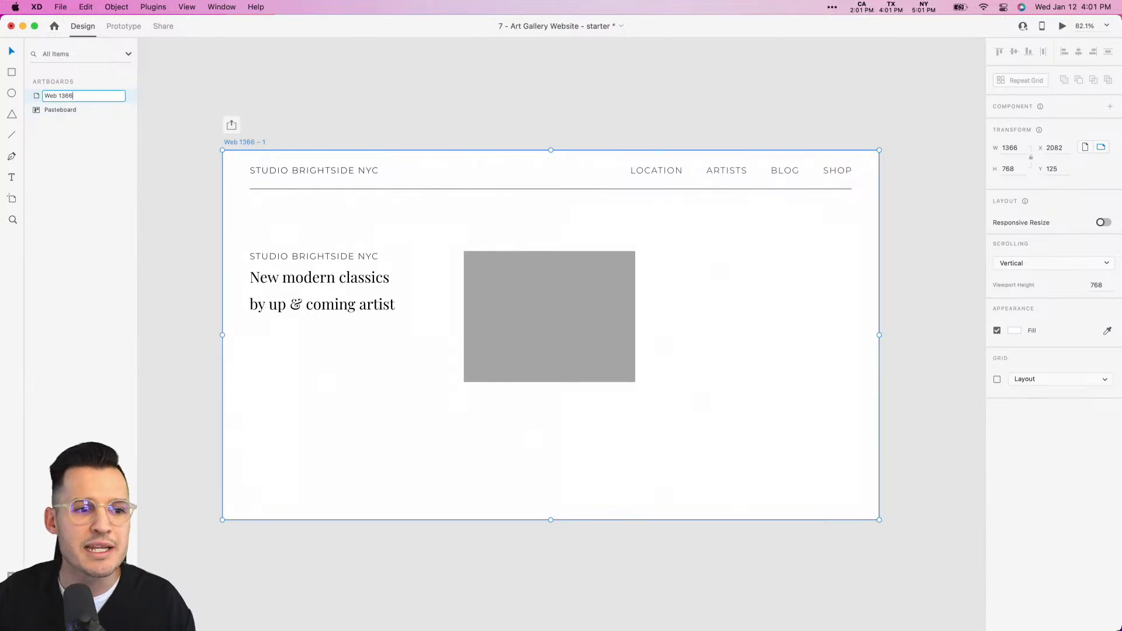
key("super+a")
type("A")
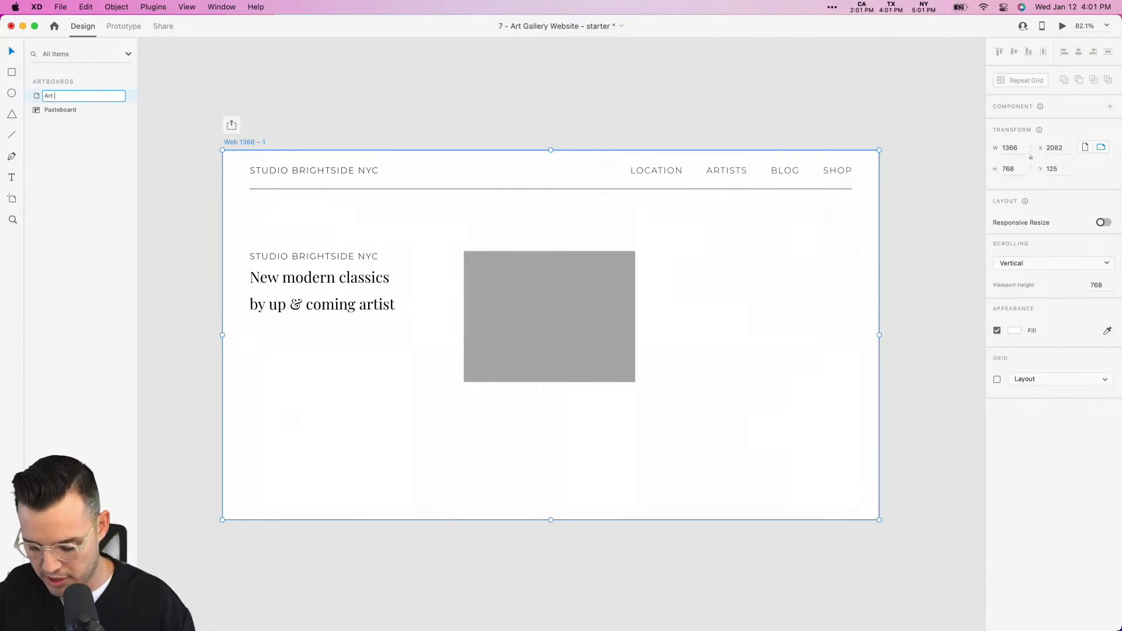
key("Return")
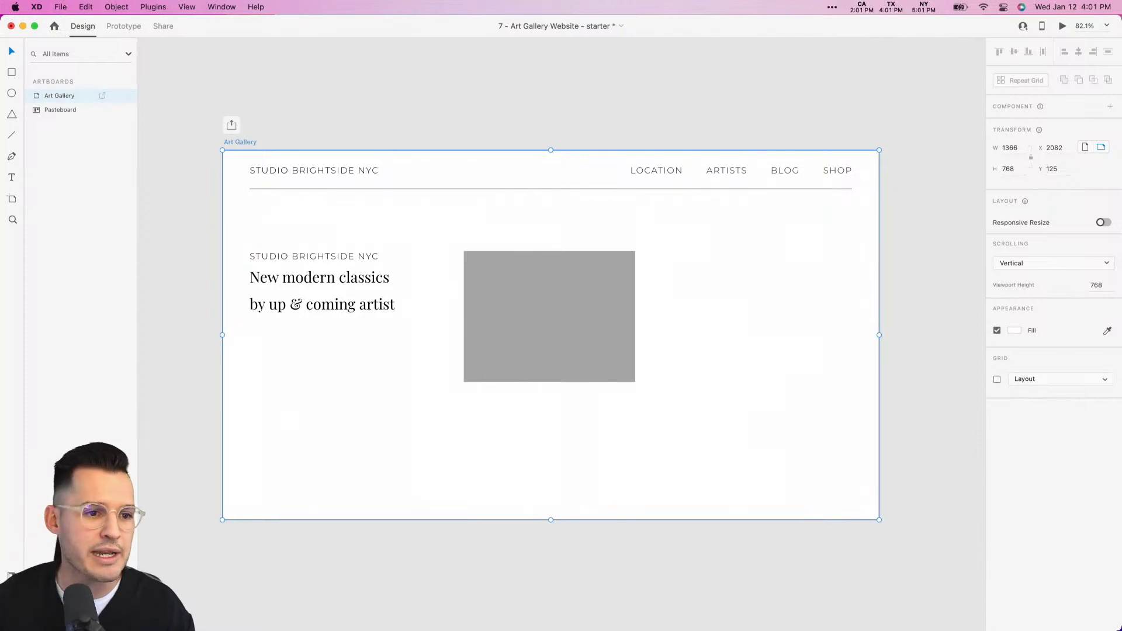
left_click(401, 115)
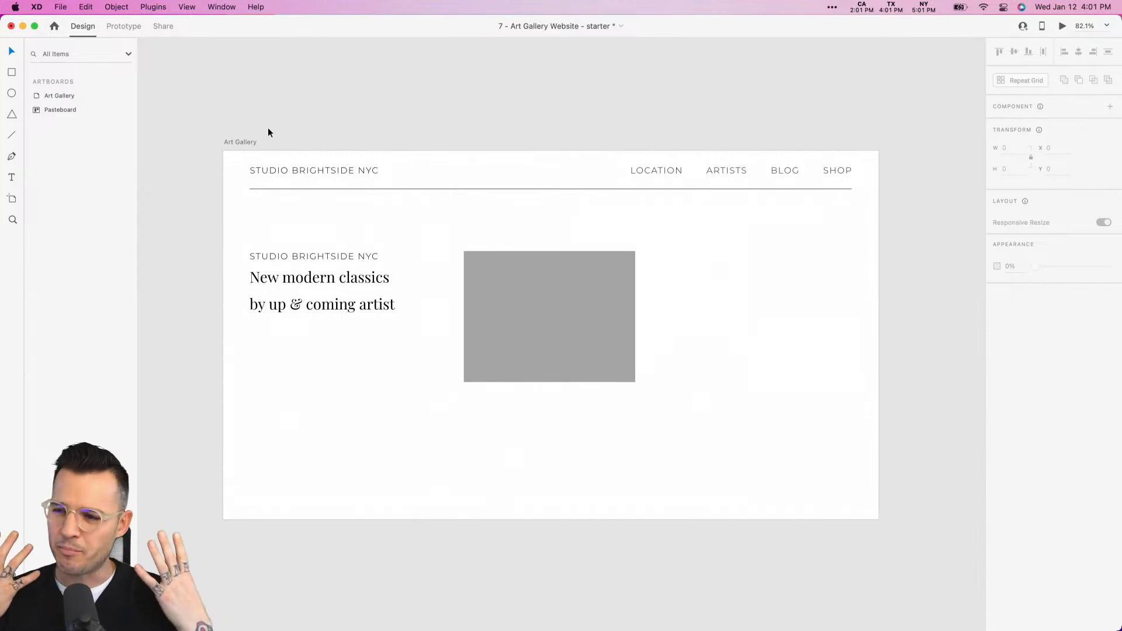
key("super+s")
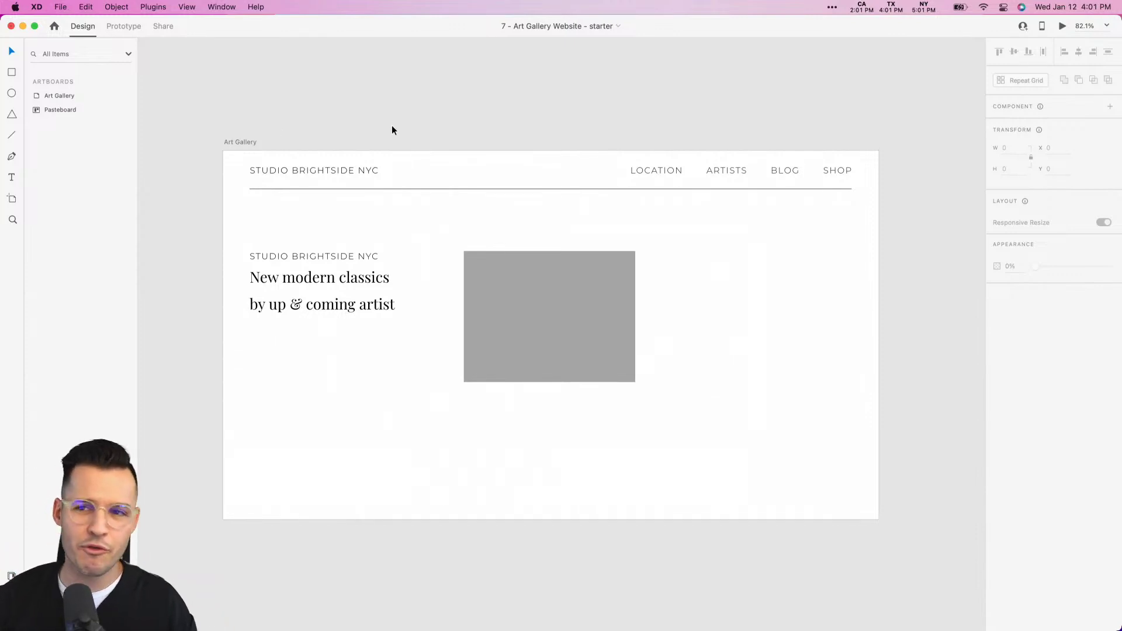
Preview the artwork files in the desktop's Images stack, from retro.jpg through modern-paintings-art-4.jpg.
left_click_drag(1120, 193, 1052, 181)
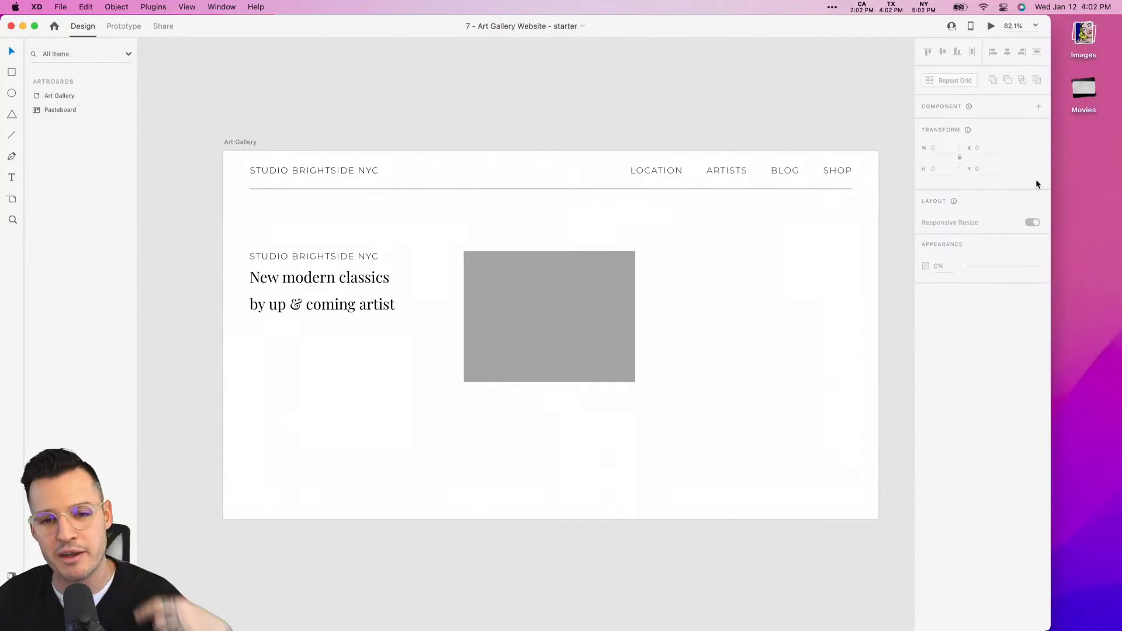
left_click(1085, 34)
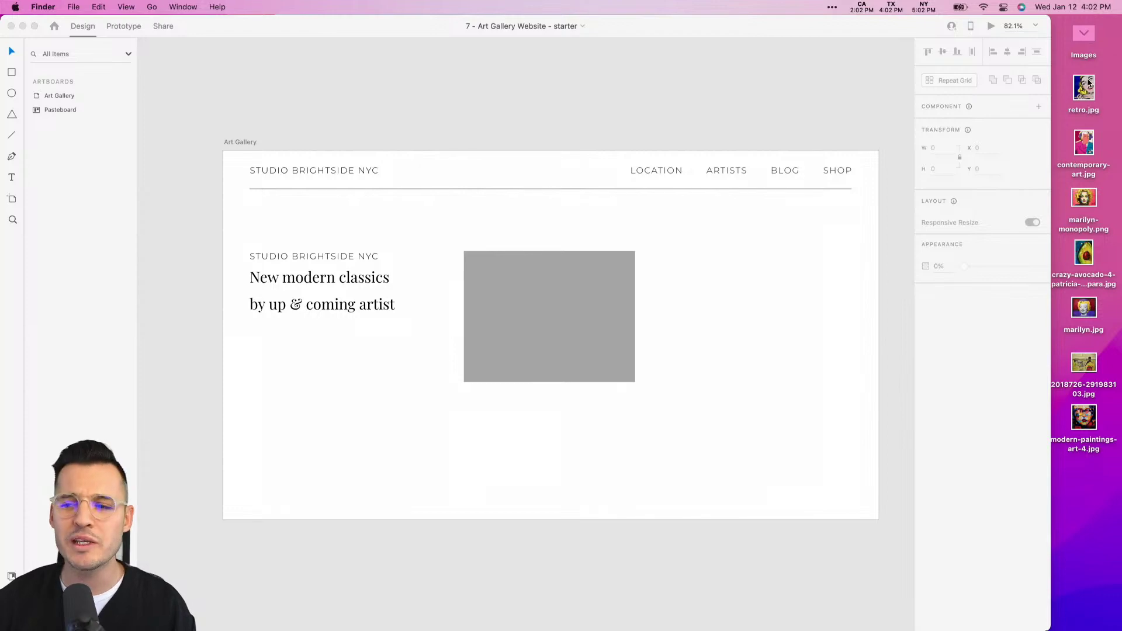
left_click(1085, 87)
key("space")
key("Down")
key("Down")
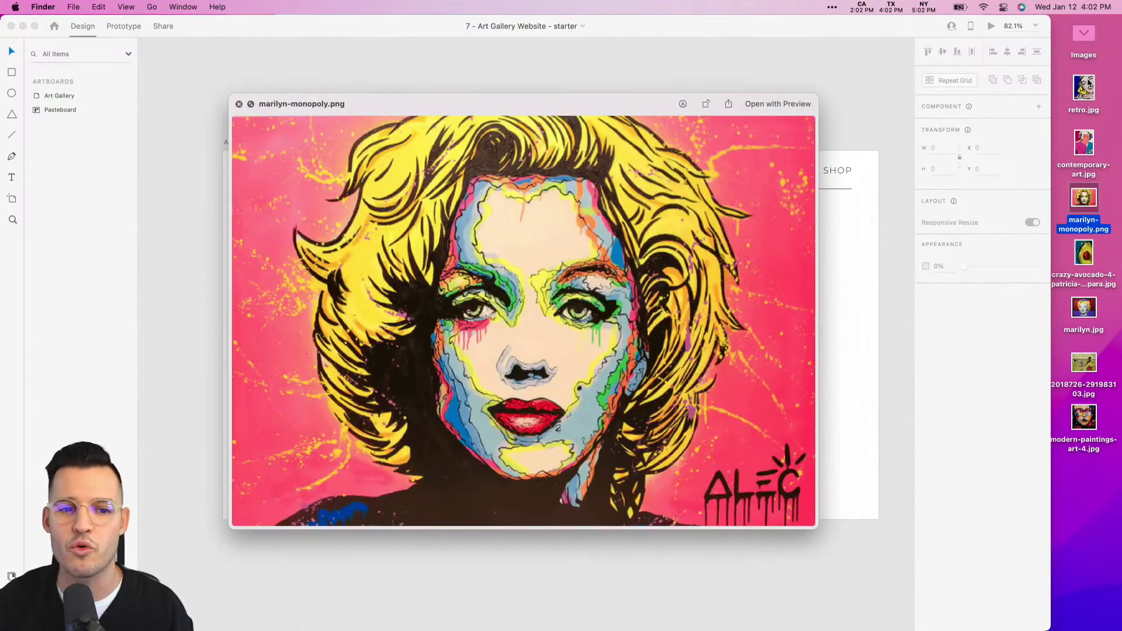
key("Down")
key("Down")
key("Down")
key("Down")
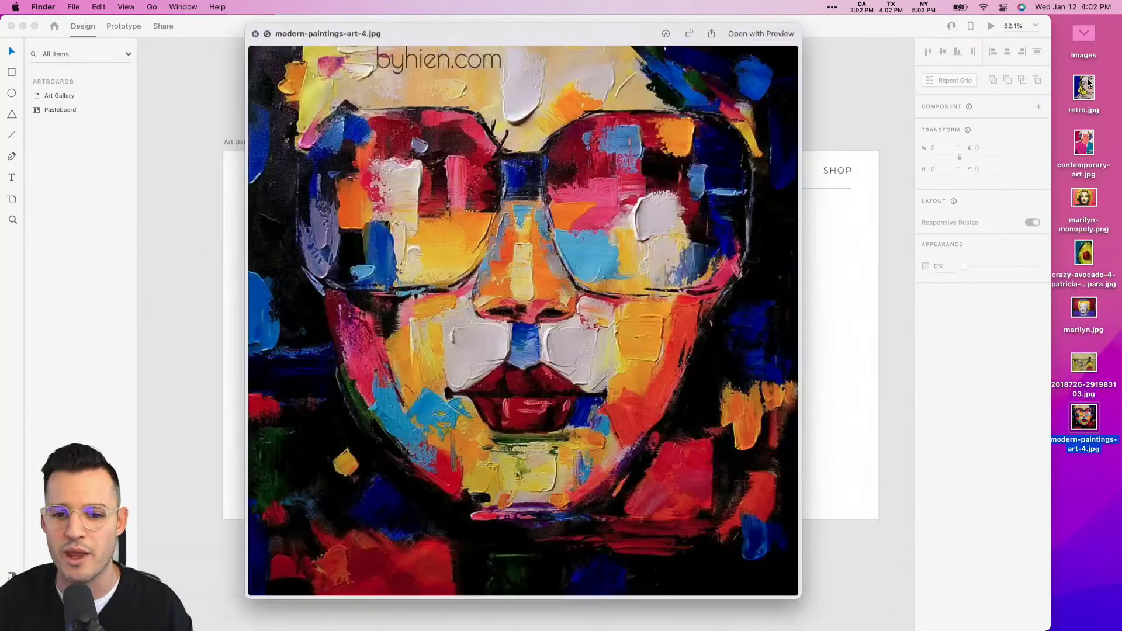
key("space")
left_click(1087, 35)
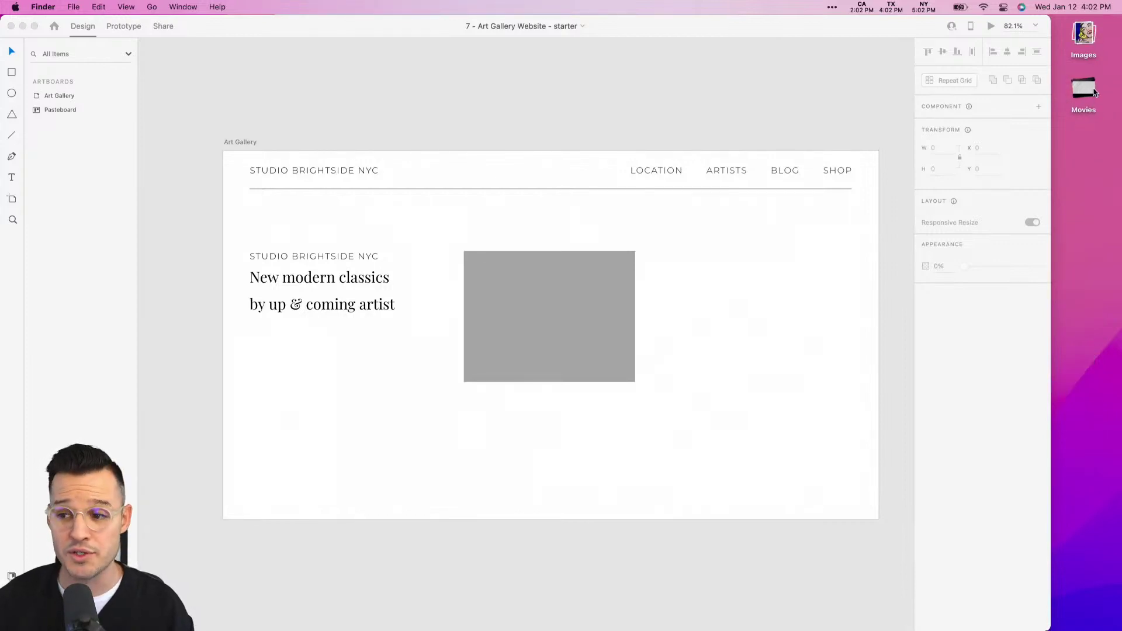
Preview texture.mp4 and modernart.mp4 from the desktop's Movies stack, then return to the full-size design window.
left_click(1095, 92)
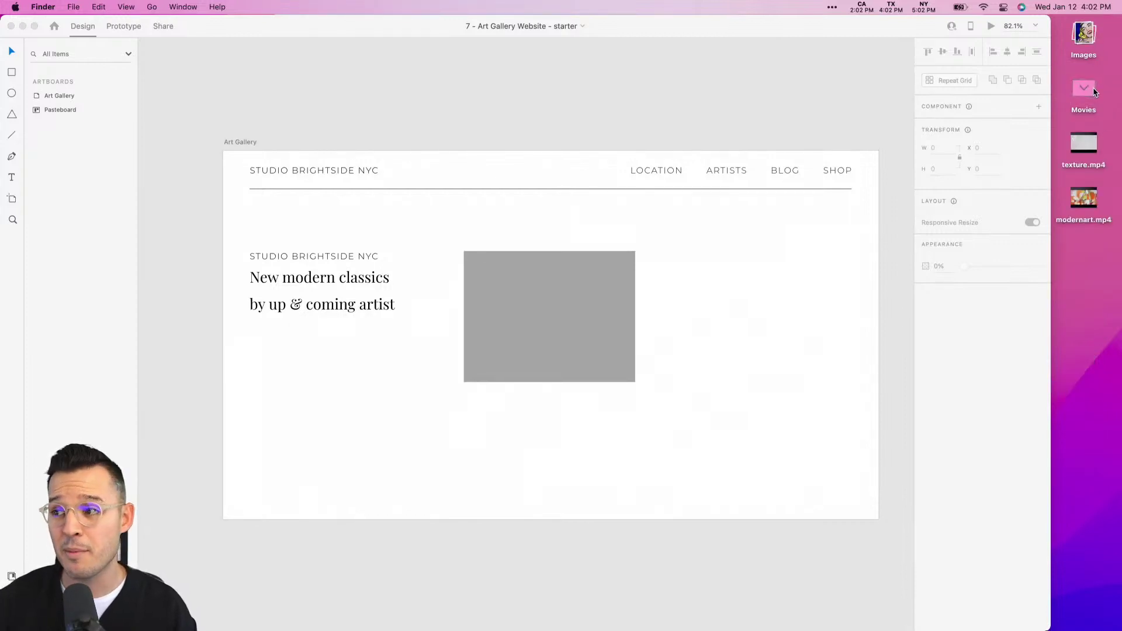
left_click(1090, 152)
key("space")
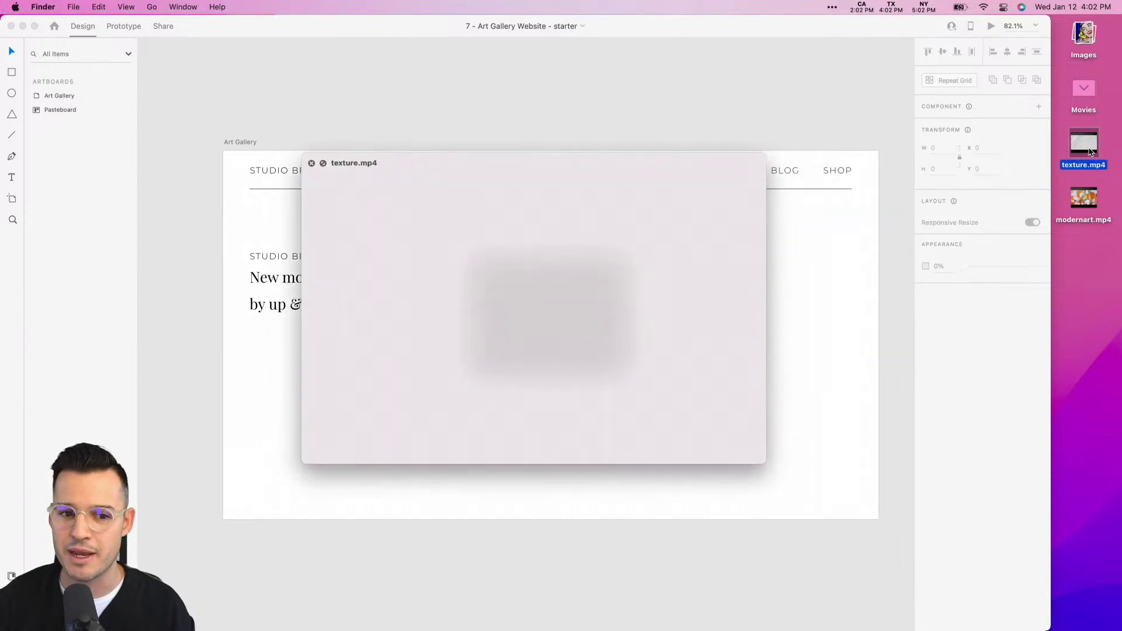
key("space")
key("Down")
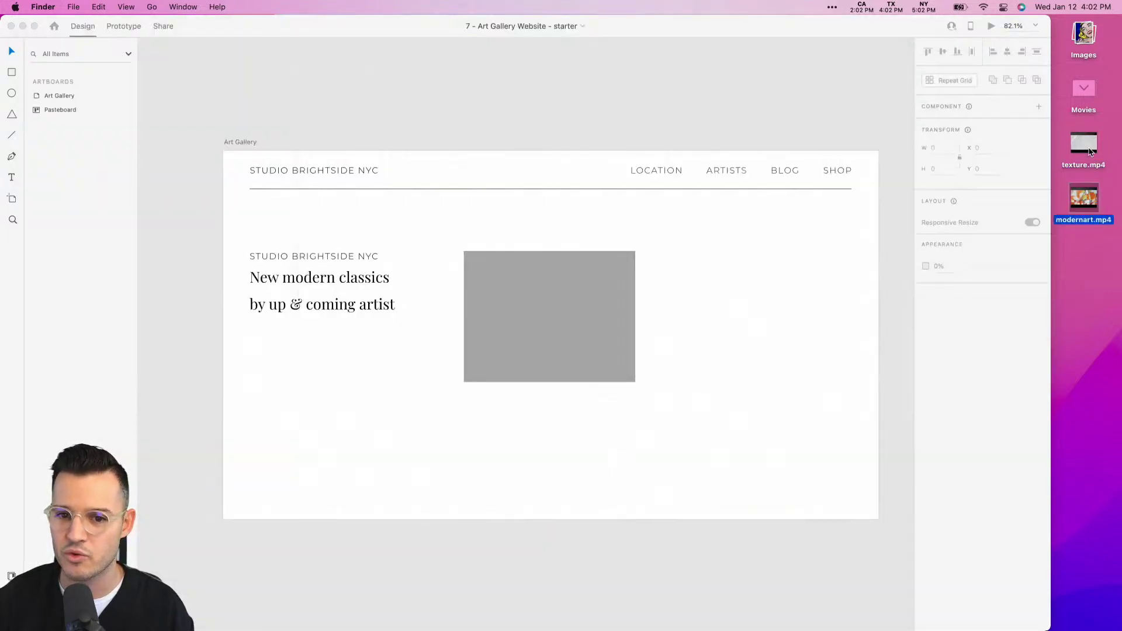
key("space")
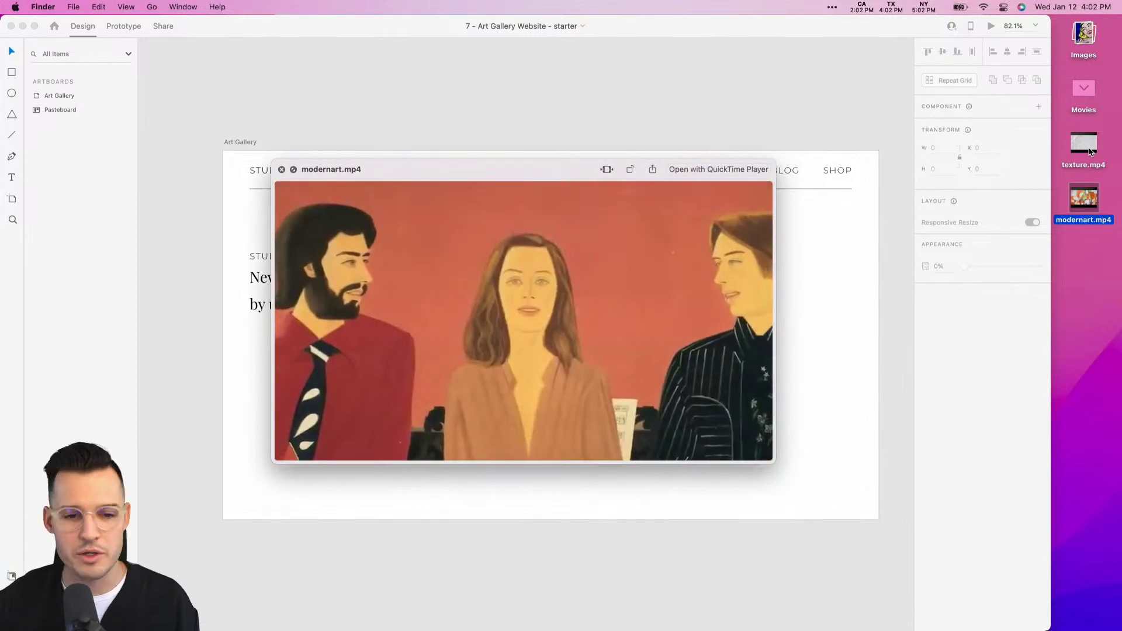
key("space")
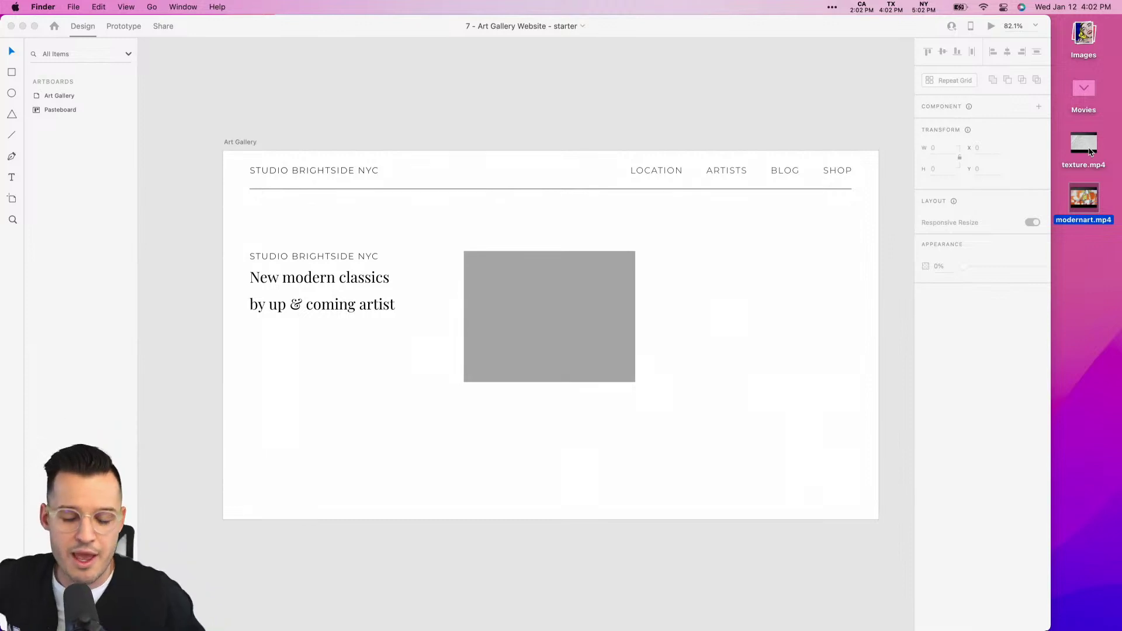
double_click(886, 26)
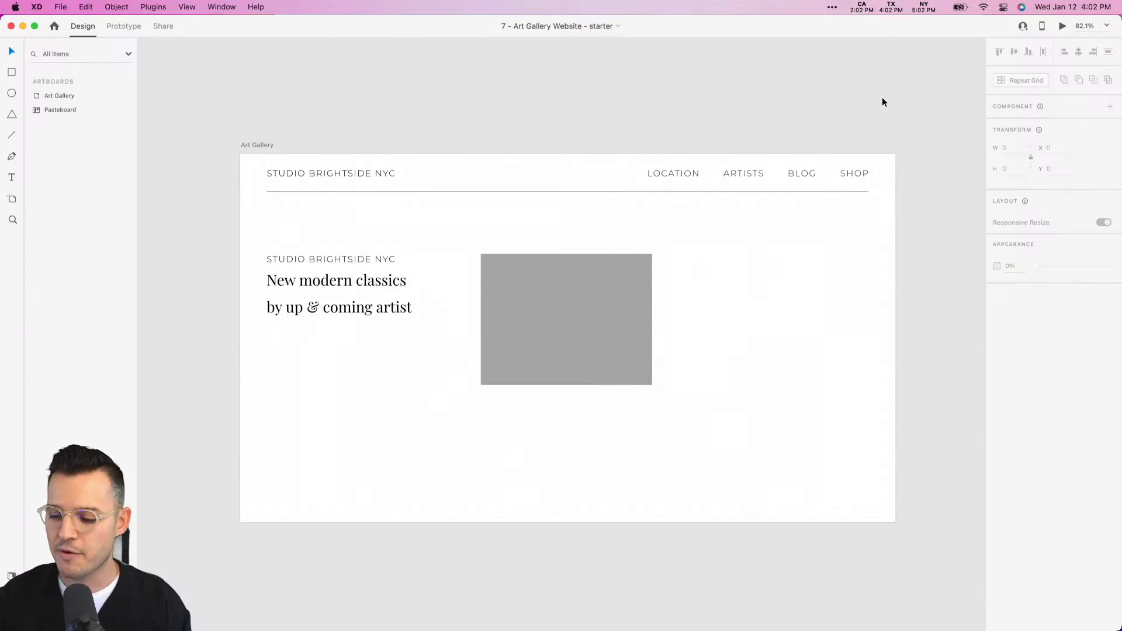
scroll(812, 122, "right", 1)
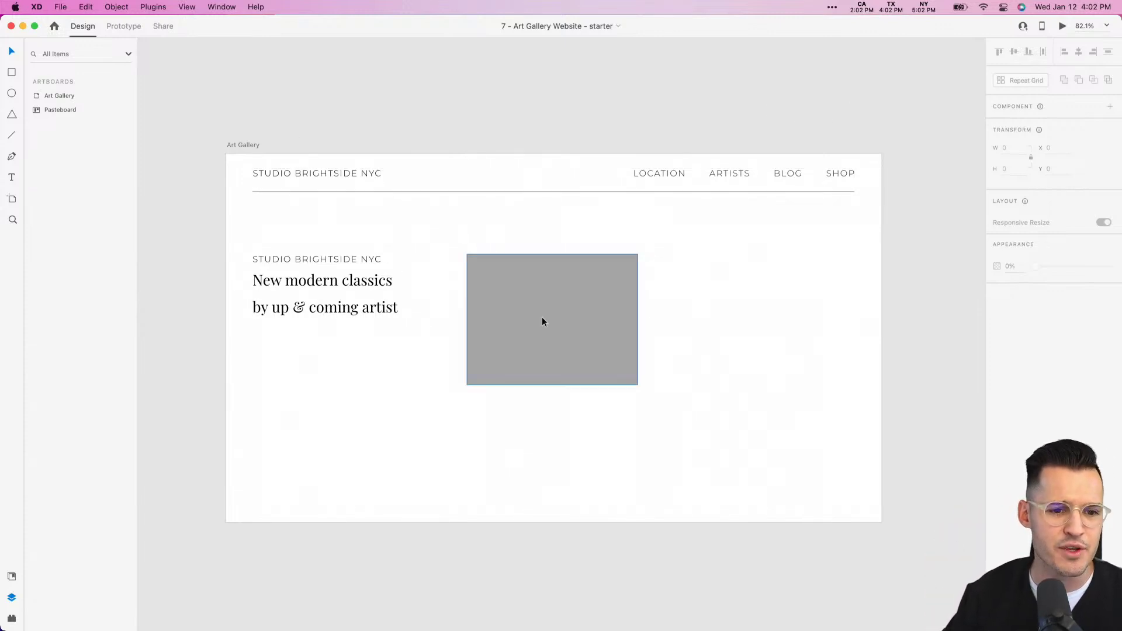
left_click(311, 286)
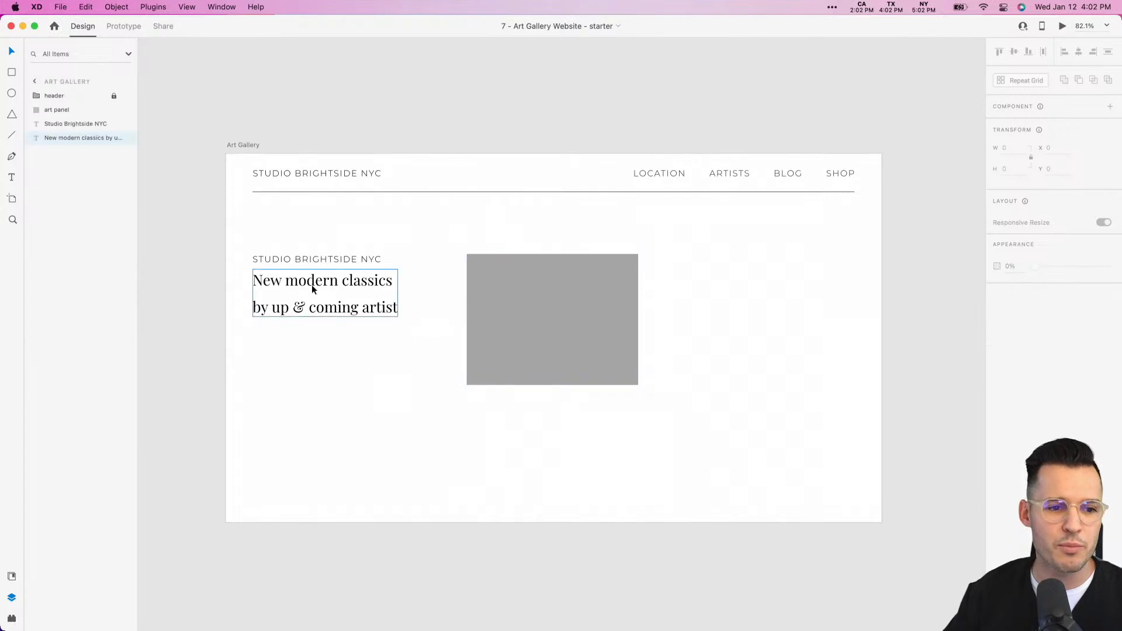
left_click(313, 262, "shift")
left_click_drag(313, 261, 490, 239)
key("super+g")
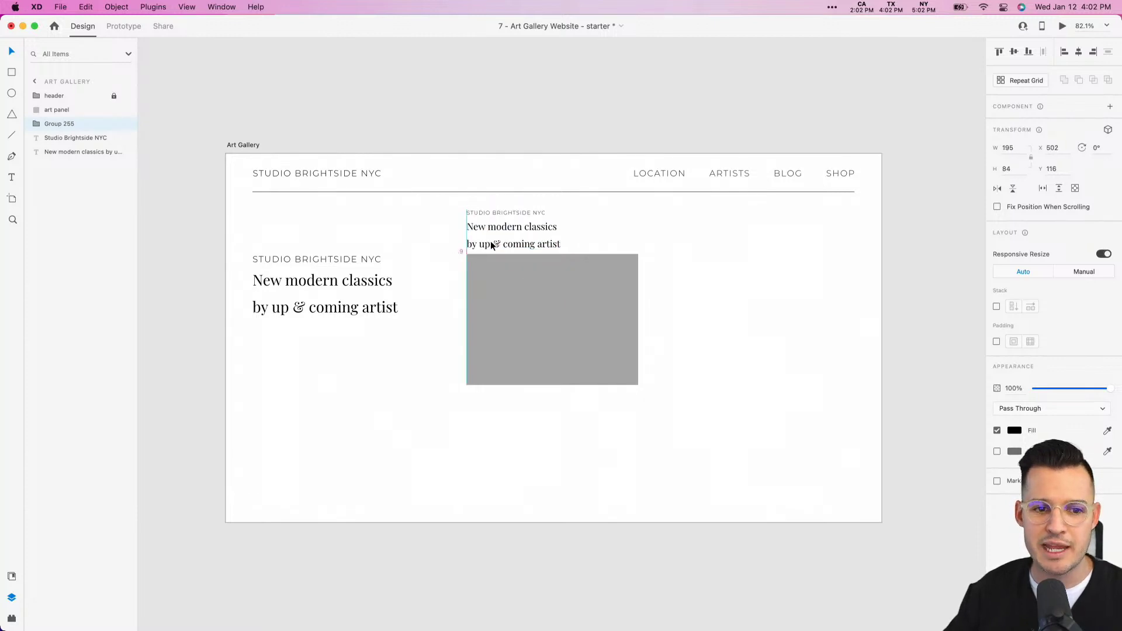
left_click(517, 297, "shift")
left_click_drag(517, 297, 867, 325)
left_click_drag(647, 443, 911, 219)
key("Delete")
left_click(501, 218)
key("Delete")
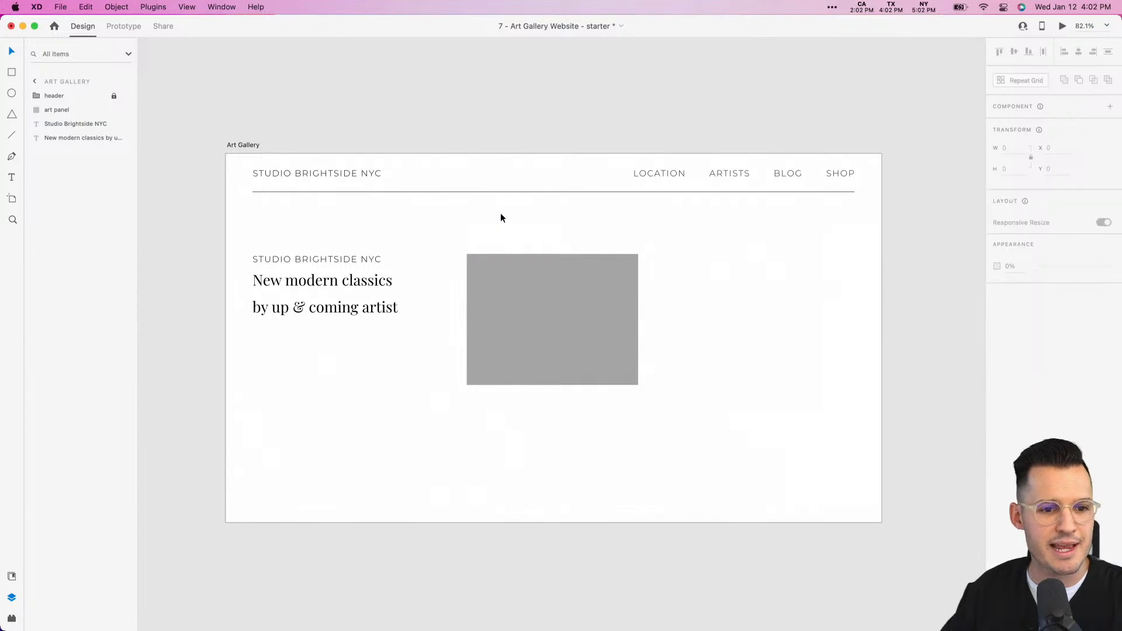
Duplicate the STUDIO BRIGHTSIDE NYC label above the heading to the artboard's lower area, left-aligned with the original, and select the New modern classics heading.
left_click(311, 257)
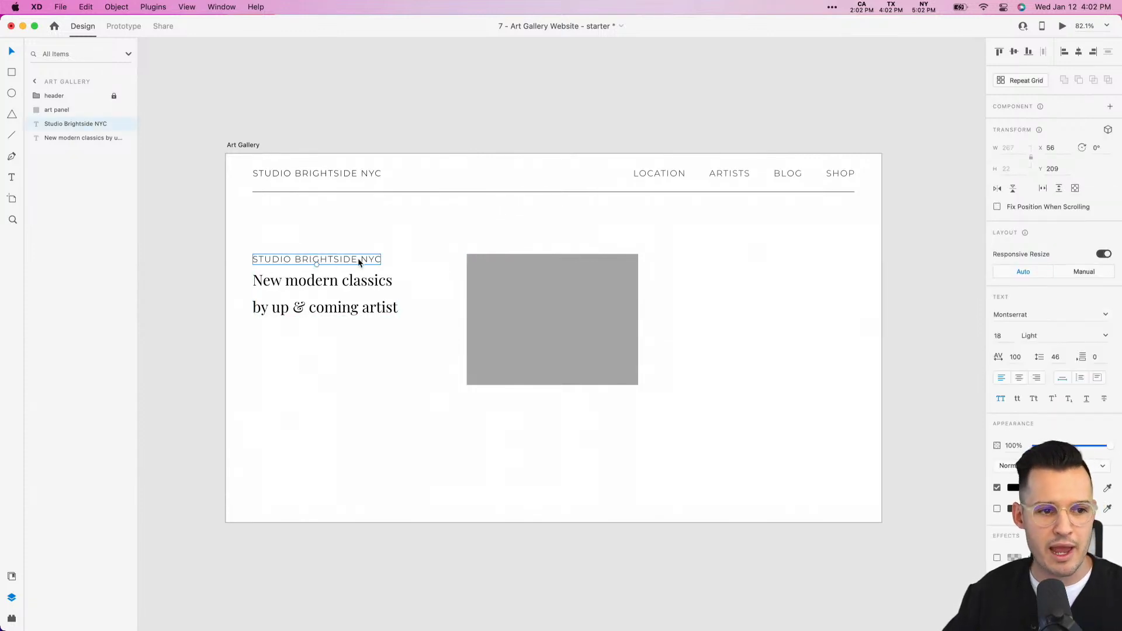
left_click_drag(355, 261, 337, 465)
left_click(319, 285)
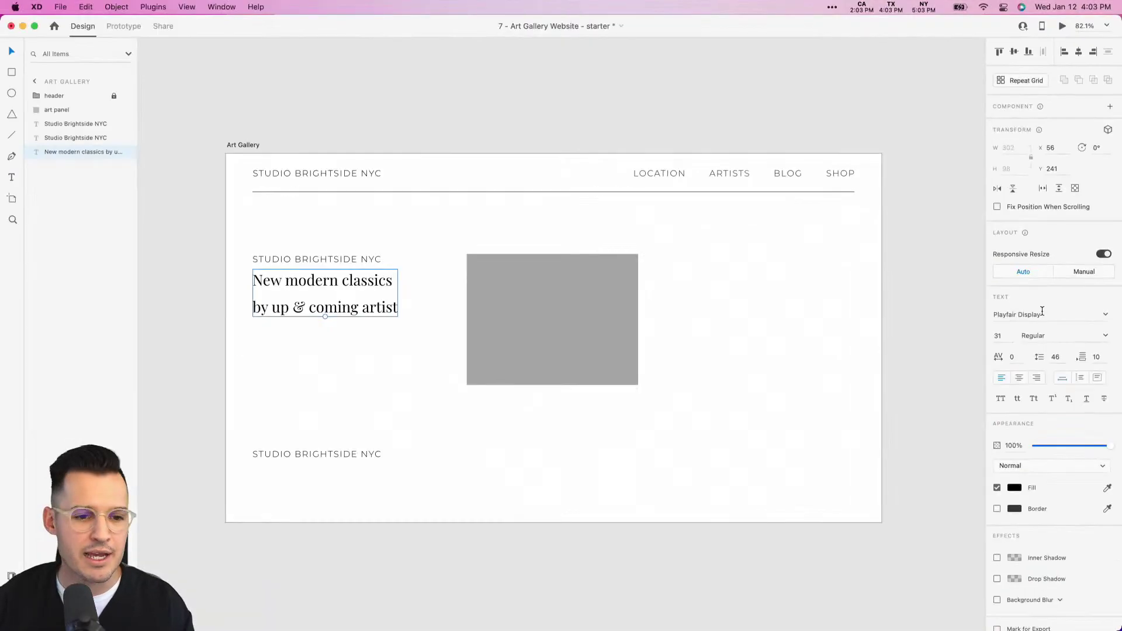
Set the lower STUDIO BRIGHTSIDE NYC text to Black weight and enlarge it to about size 149, extending past both sides of the artboard.
left_click(291, 459)
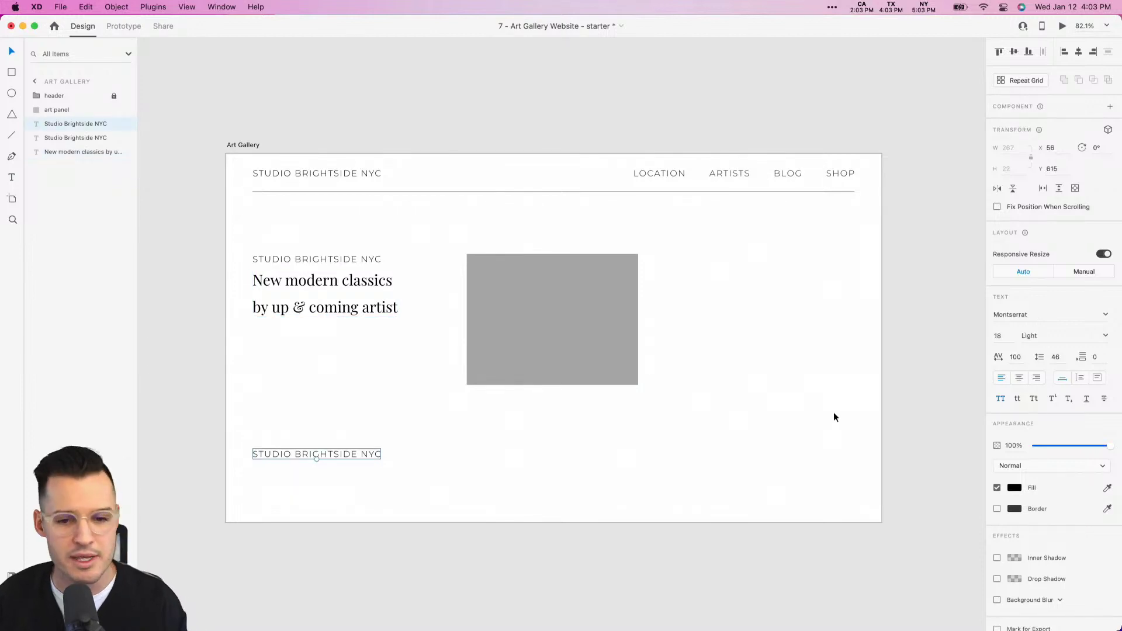
left_click(1105, 337)
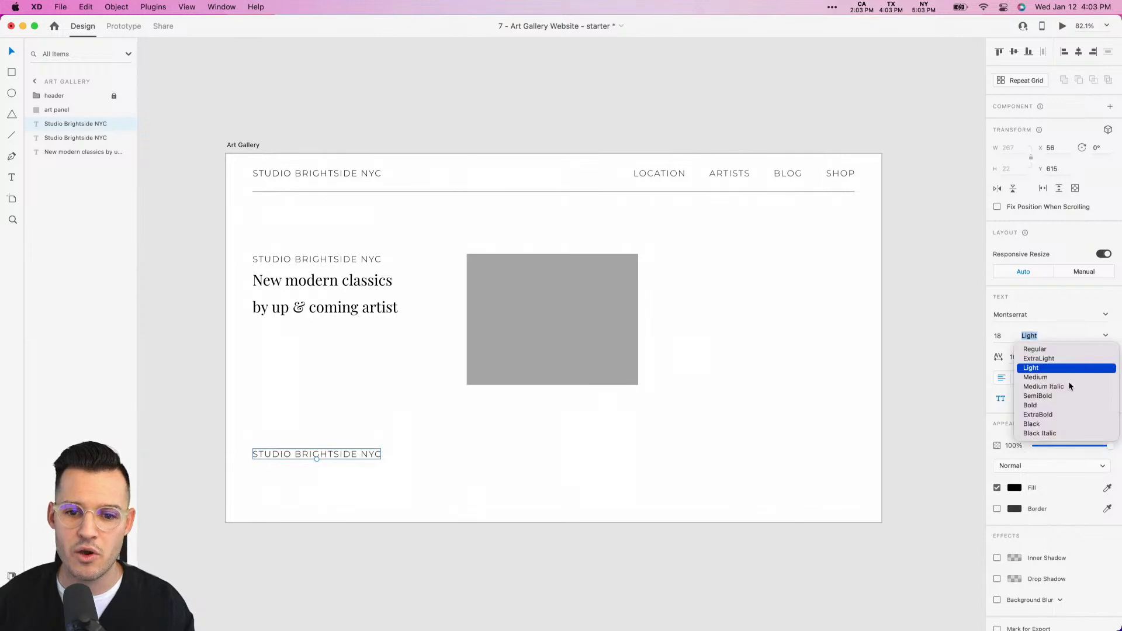
left_click(1039, 426)
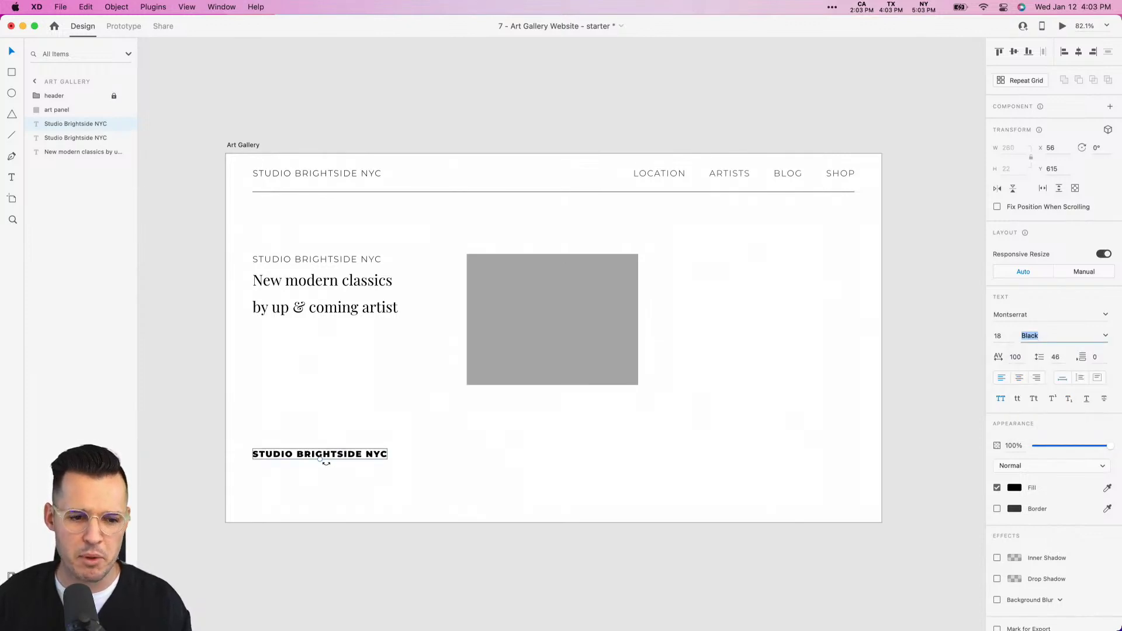
left_click_drag(319, 460, 381, 422)
scroll(327, 426, "left", 3)
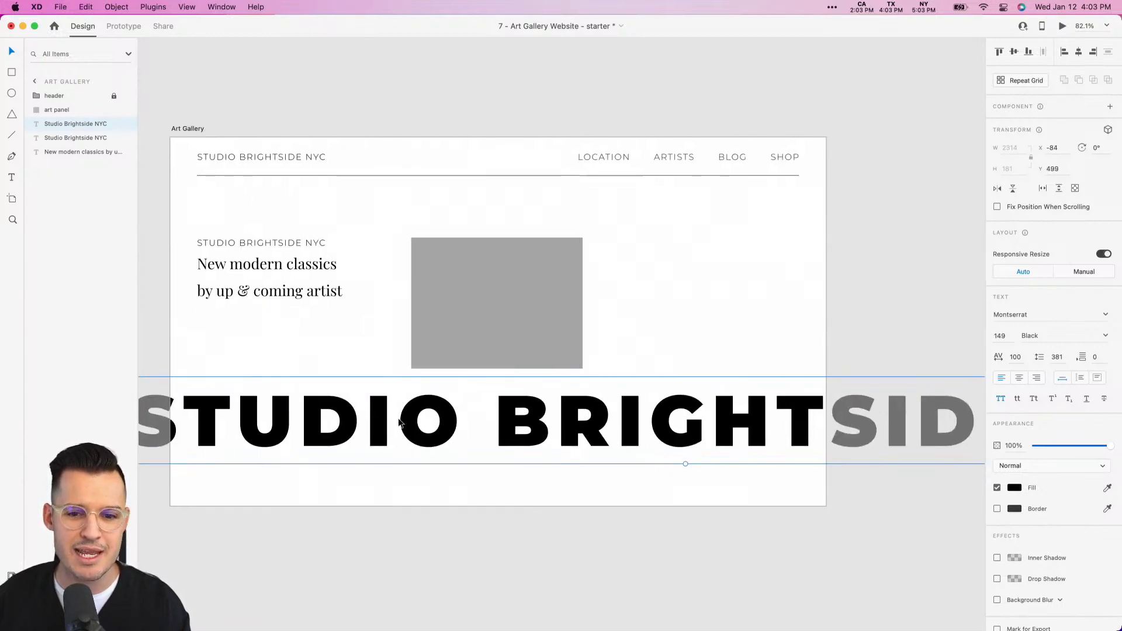
Turn the large text into outlines by removing its fill and adding a dark grey border of size 1.
left_click(997, 510)
left_click(997, 488)
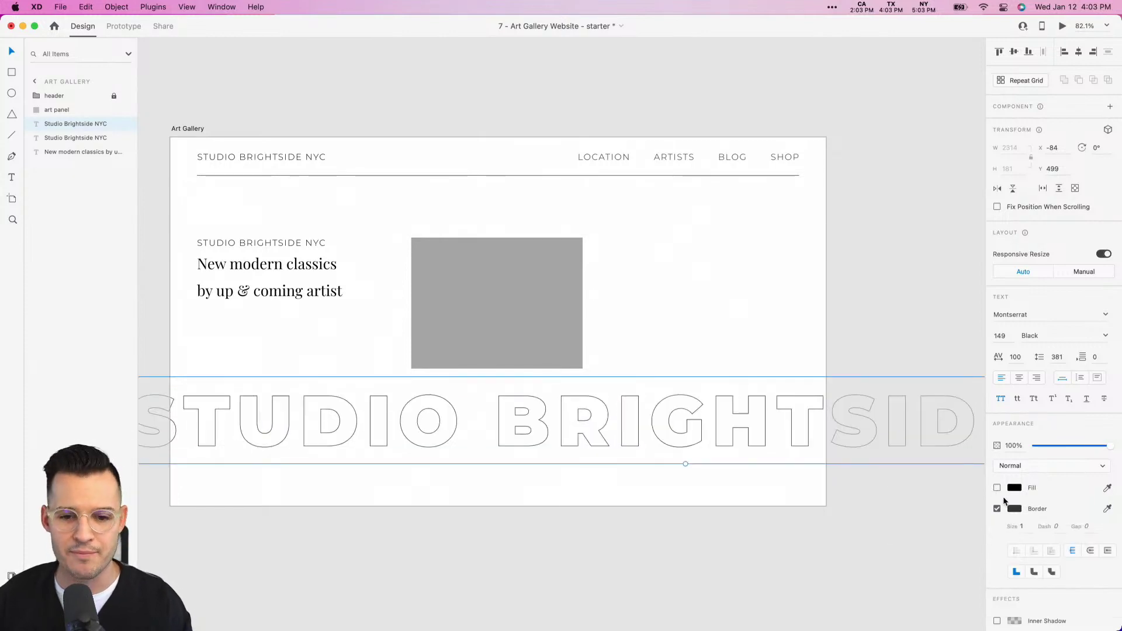
left_click(1015, 509)
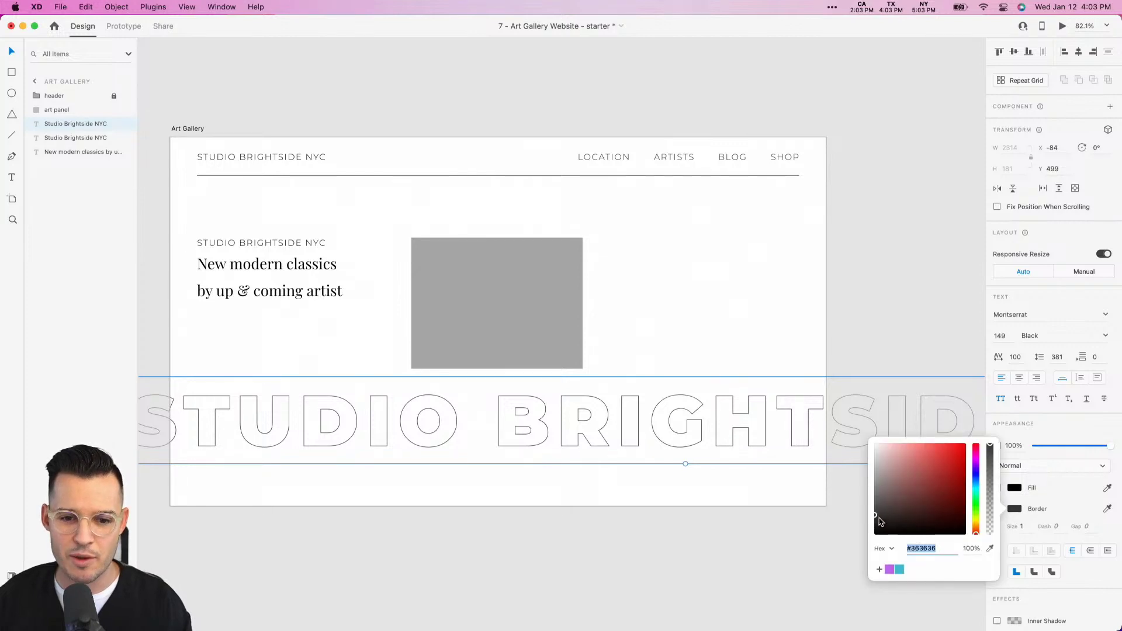
left_click(593, 424)
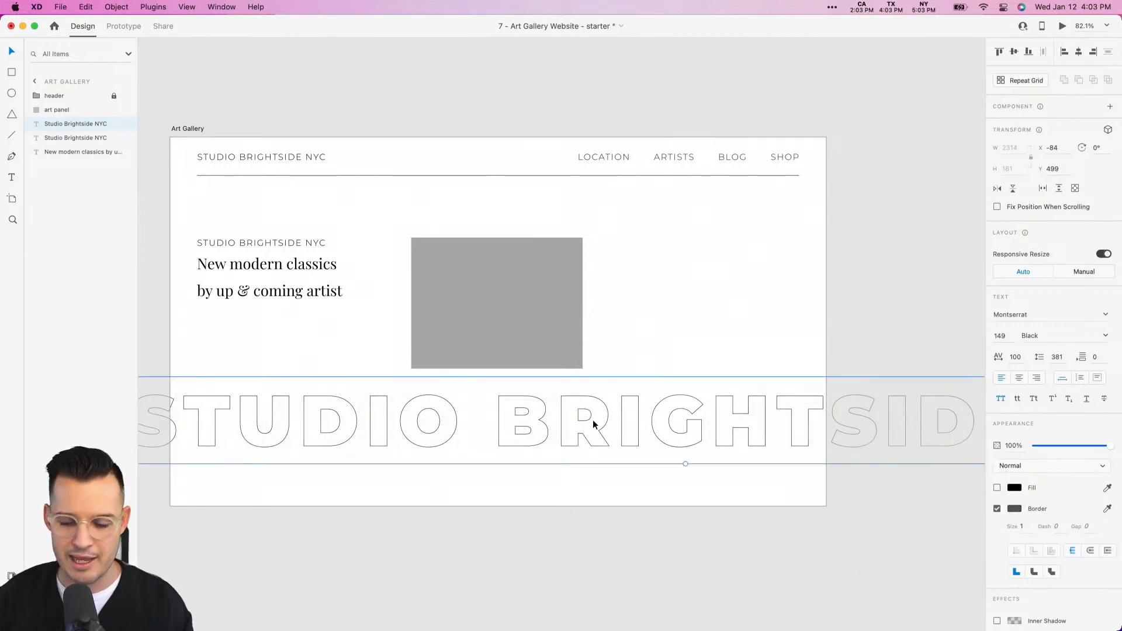
Enlarge the outlined text to about size 241 and shift it right so STUDIO fills the artboard's width.
key("super+minus")
key("super+minus")
key("super+minus")
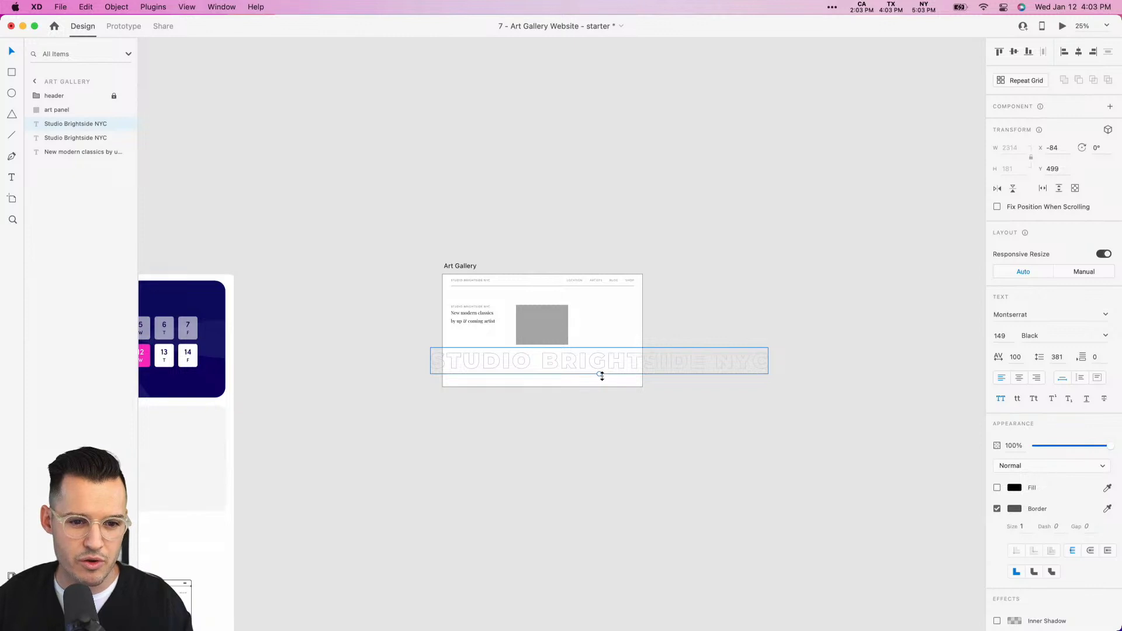
left_click_drag(602, 376, 599, 403)
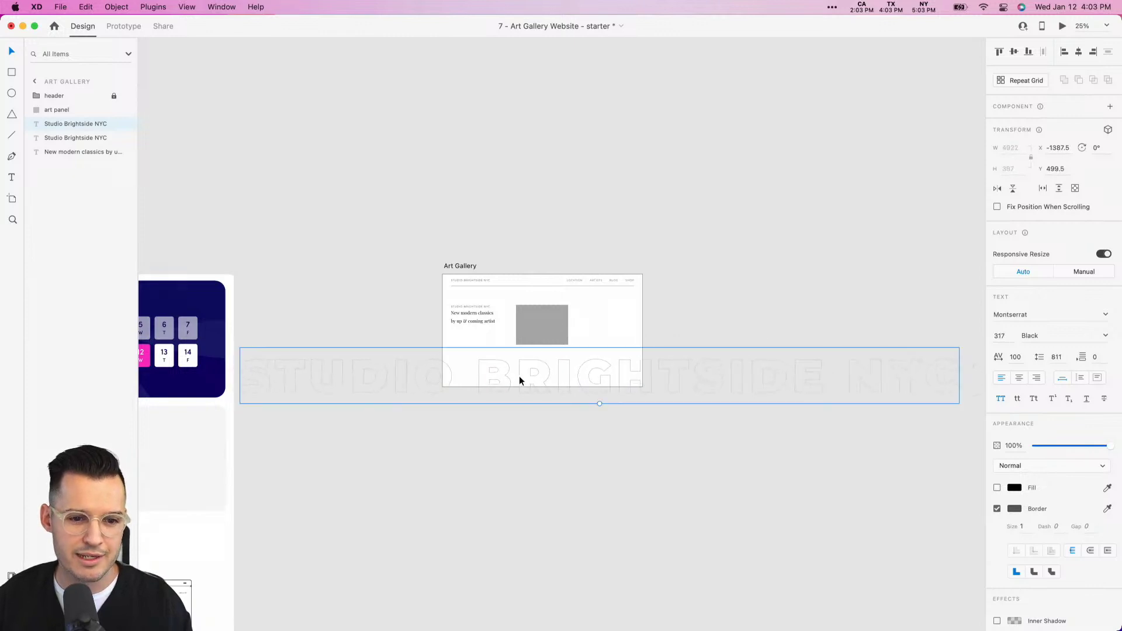
left_click_drag(519, 380, 636, 372)
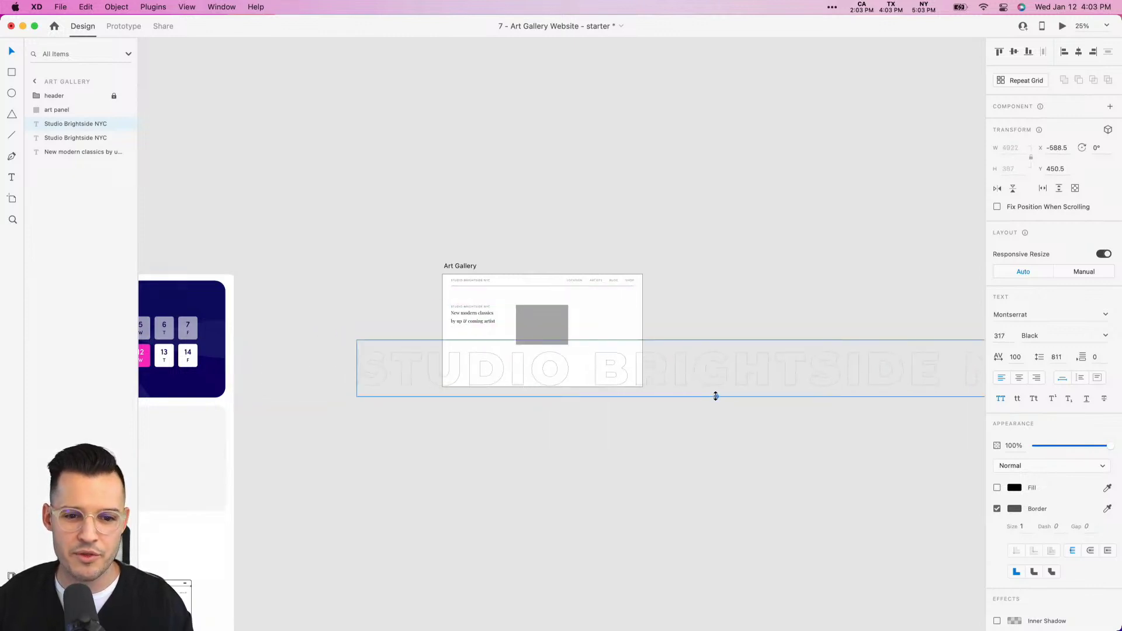
left_click_drag(715, 396, 654, 373)
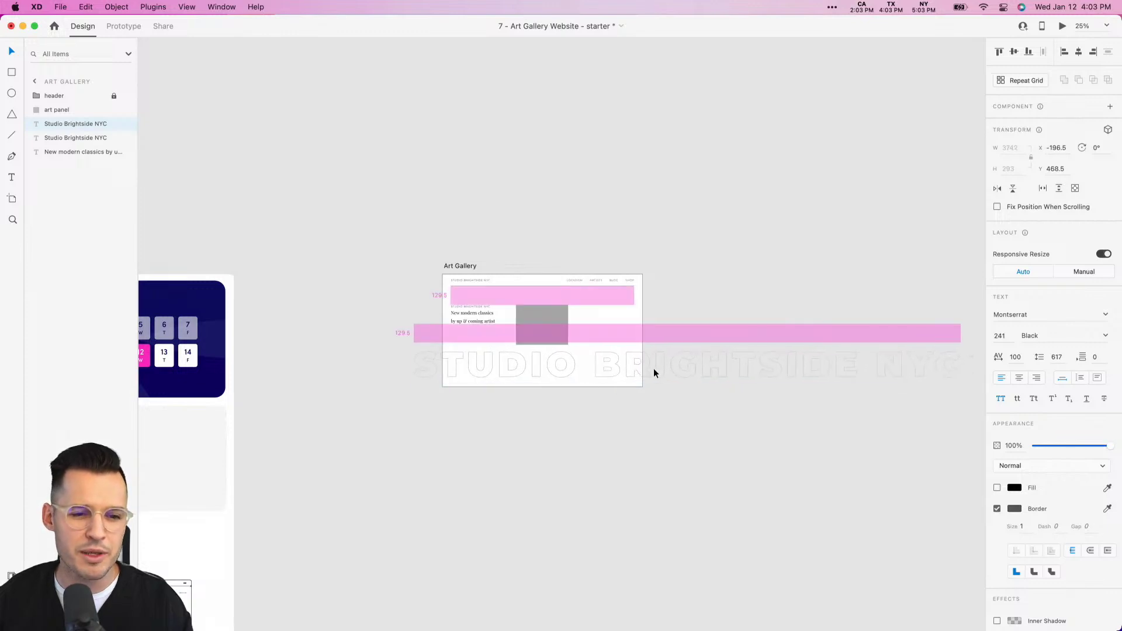
Reposition the outlined text slightly right and down so the artboard's left edge cuts through the S.
left_click(420, 409)
key("z")
left_click_drag(420, 409, 701, 238)
scroll(702, 238, "left", 3)
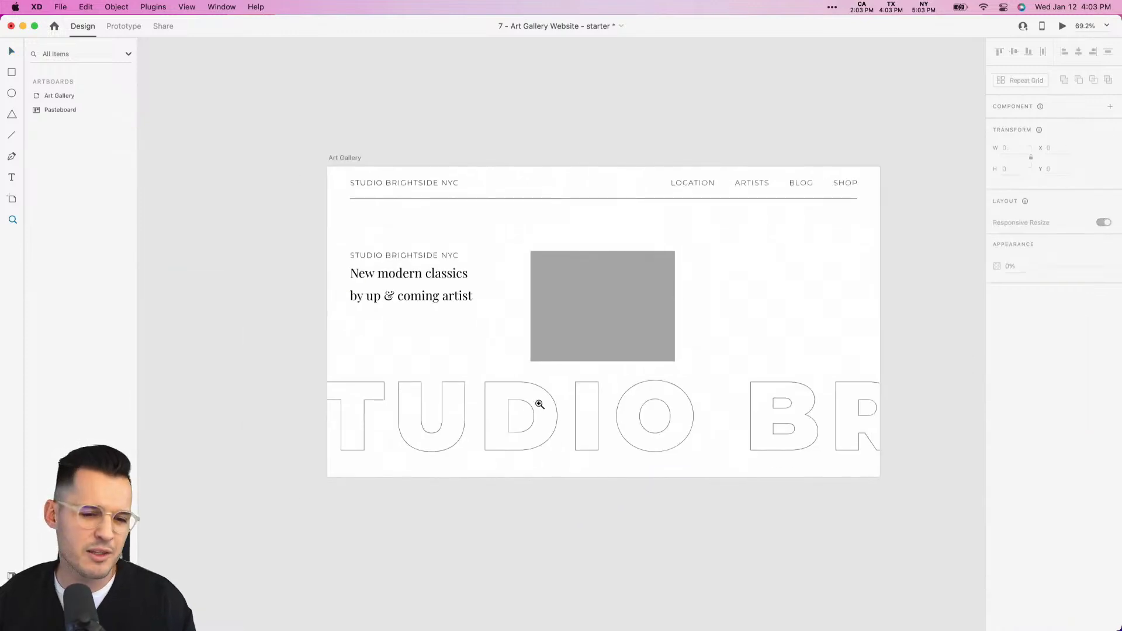
left_click(500, 404)
key("v")
left_click(435, 411)
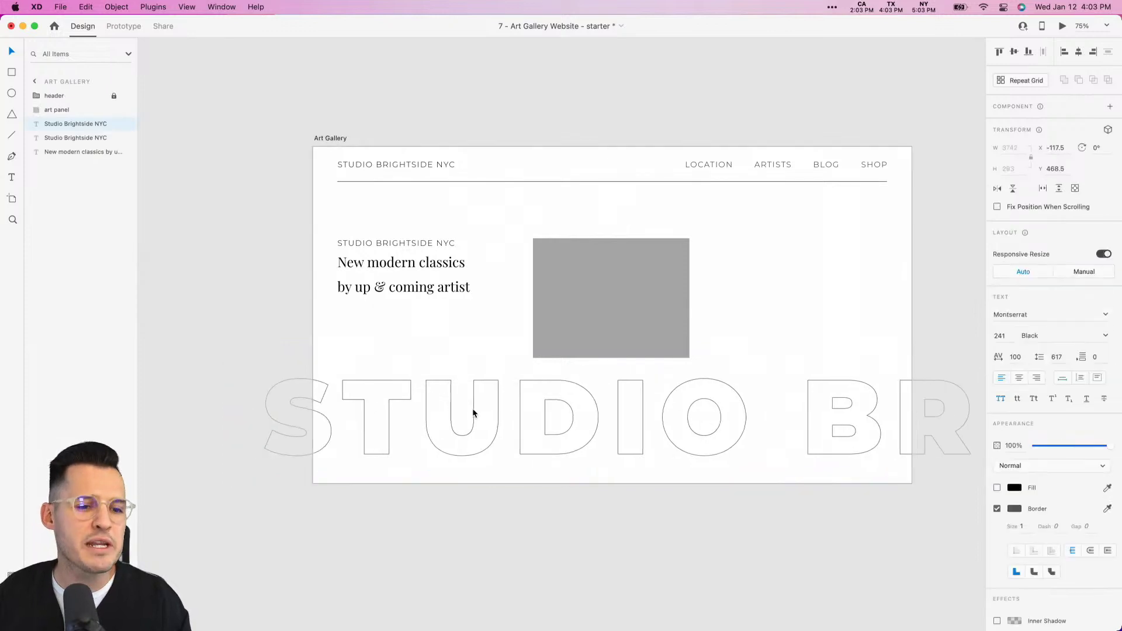
left_click_drag(473, 412, 479, 425)
left_click(614, 519)
left_click_drag(614, 518, 478, 526)
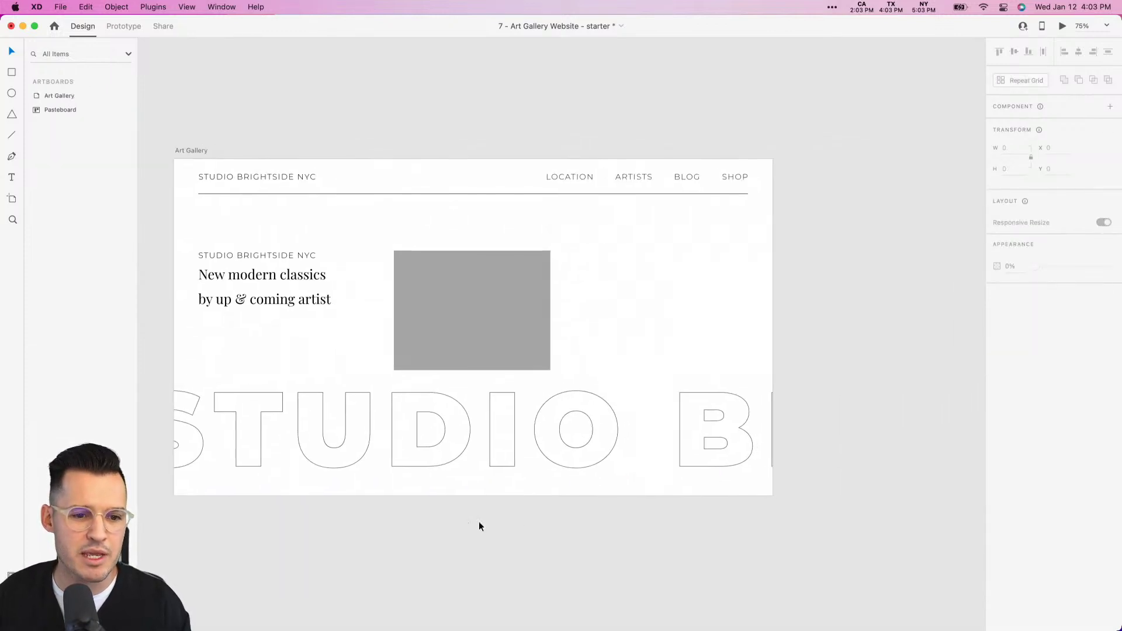
Move the art panel, the heading and its small label up together to about Y 165.
left_click(472, 311)
left_click(303, 283, "shift")
left_click(297, 257, "shift")
left_click_drag(297, 257, 314, 236)
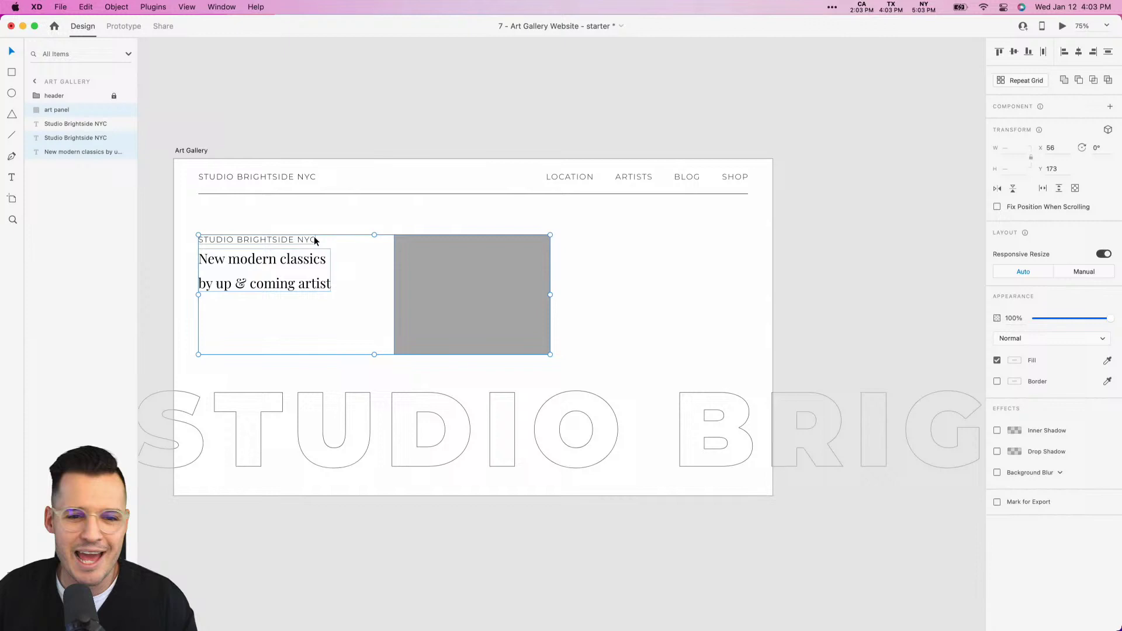
left_click(439, 123)
left_click_drag(439, 123, 471, 124)
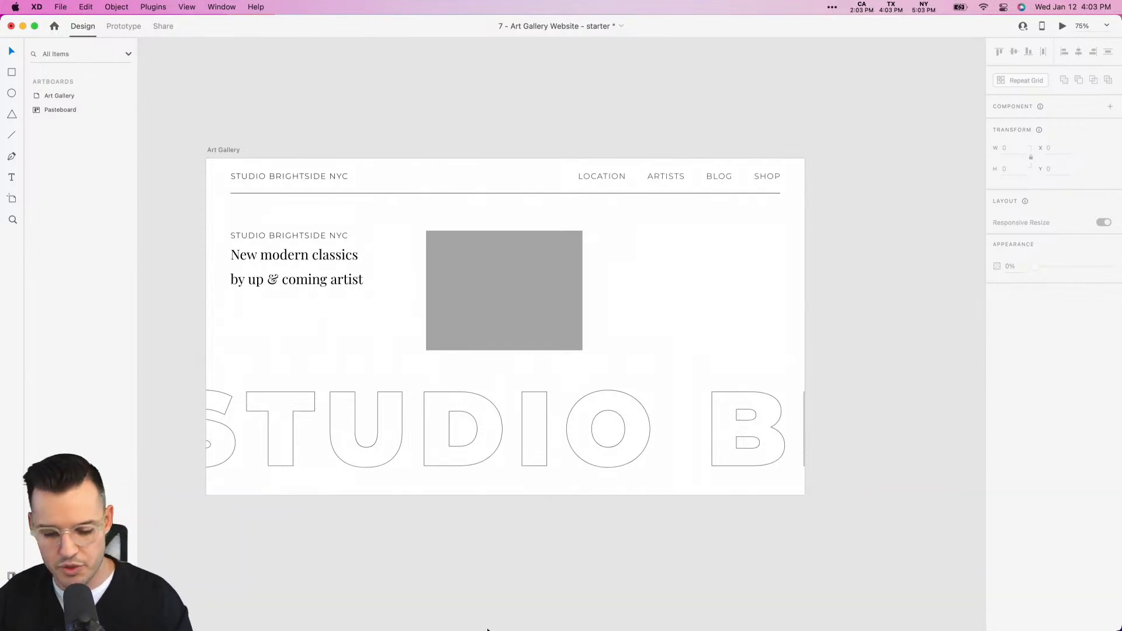
Draw a 1366 by 28 rectangle along the artboard's bottom edge, with no border and a dark grey #343434 fill.
key("r")
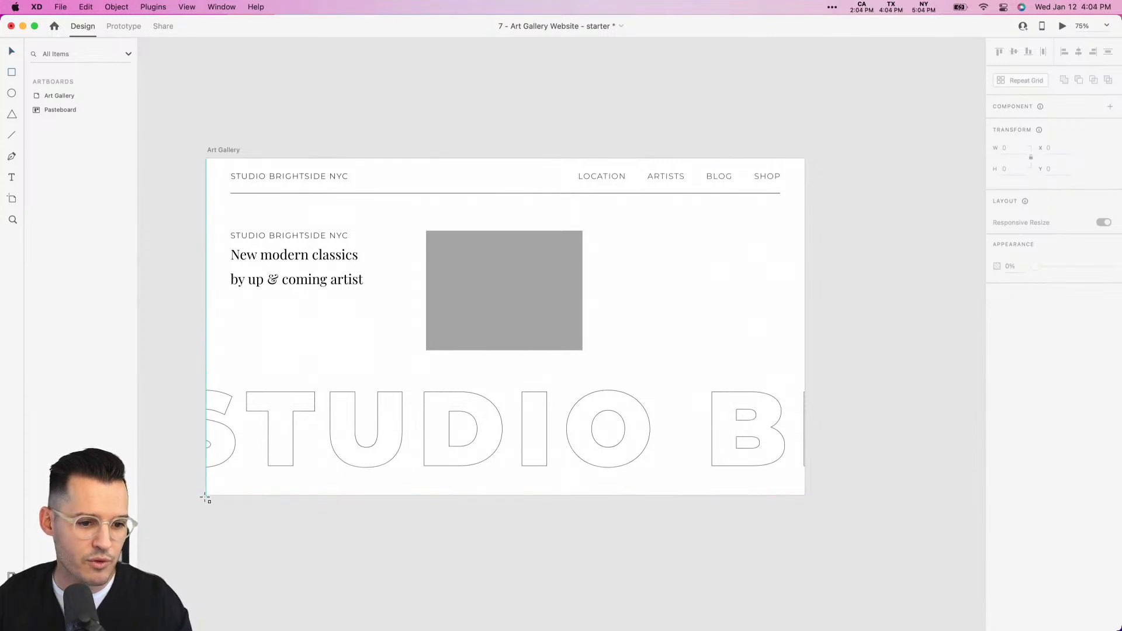
mouse_move(205, 497)
left_mouse_down()
mouse_move(281, 485)
mouse_move(807, 485)
left_mouse_up()
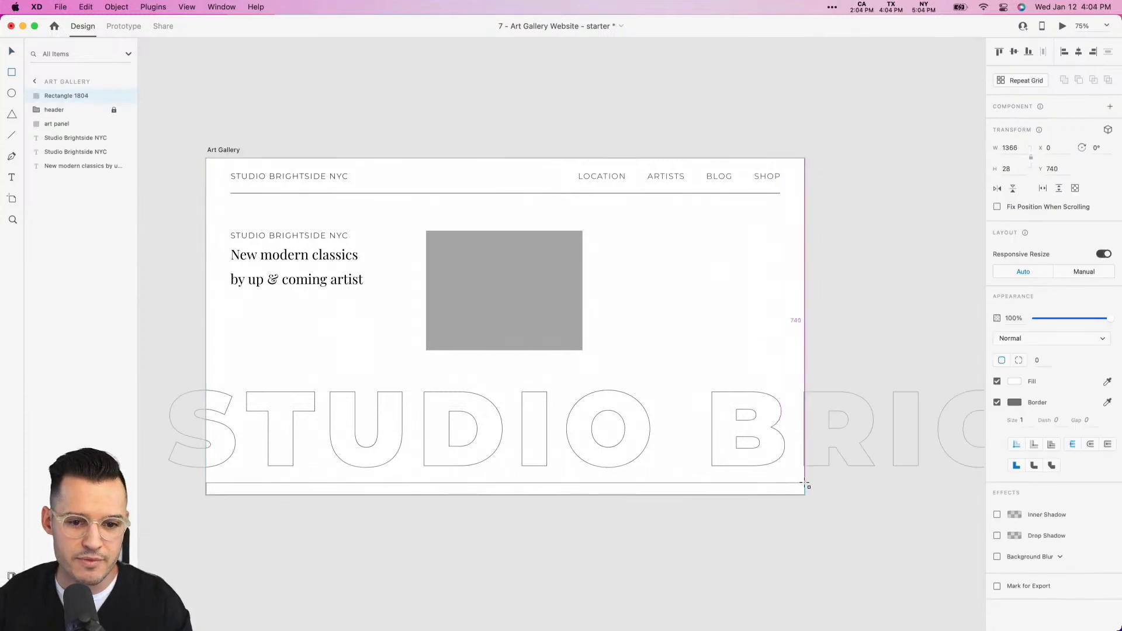
left_click(997, 403)
left_click(1015, 381)
left_click_drag(882, 409, 865, 396)
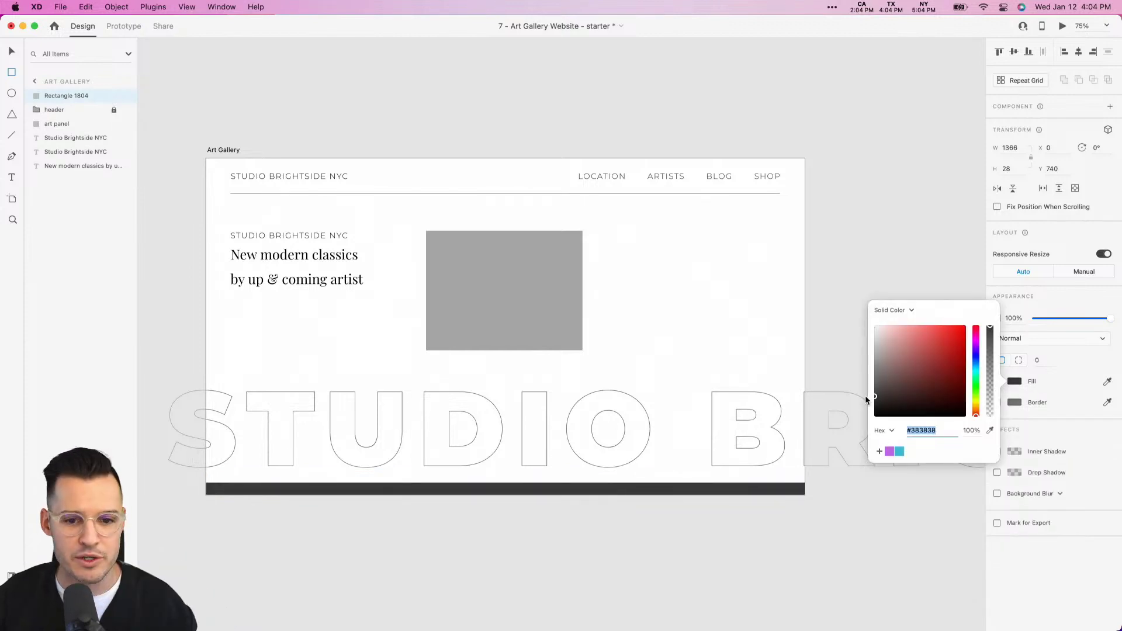
Save #343434 as a colour swatch and remove the purple and teal swatches.
left_click(880, 451)
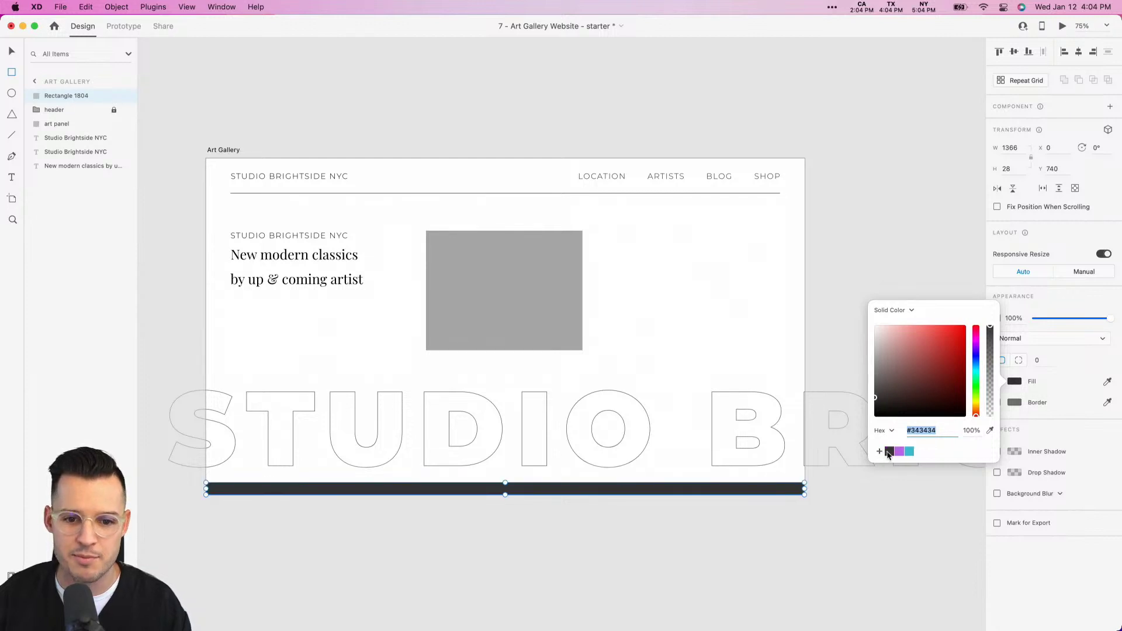
left_click_drag(900, 451, 912, 514)
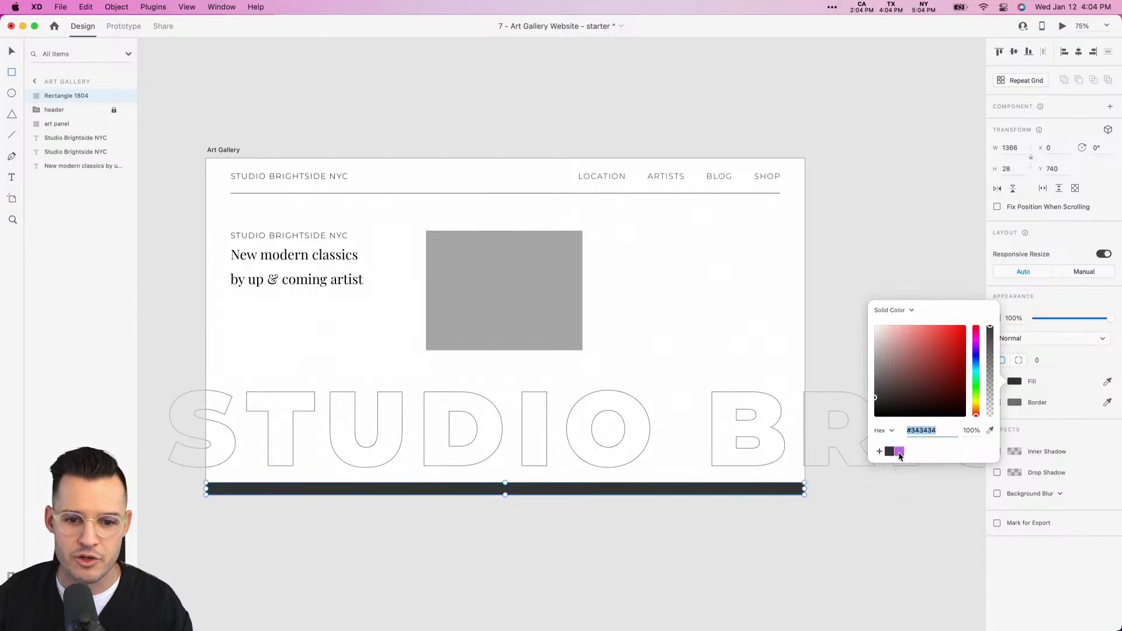
left_click_drag(900, 456, 897, 518)
key("Escape")
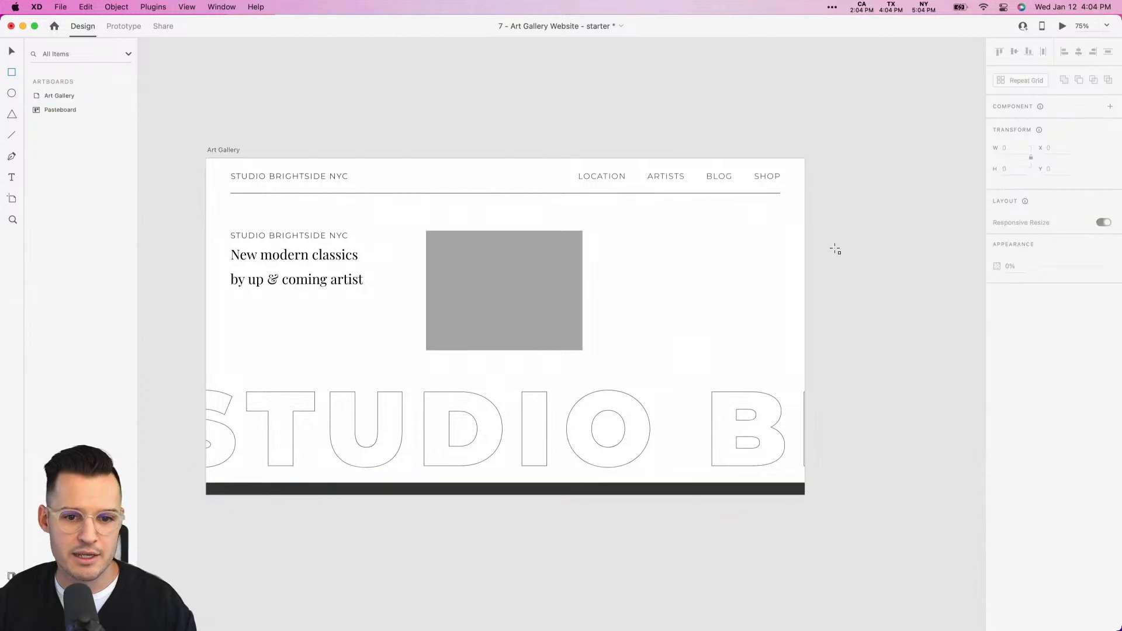
Move the outlined STUDIO BRIGHTSIDE NYC text up to about Y 438, clear of the dark bottom bar.
key("v")
scroll(860, 243, "left", 2)
left_click_drag(565, 433, 566, 421)
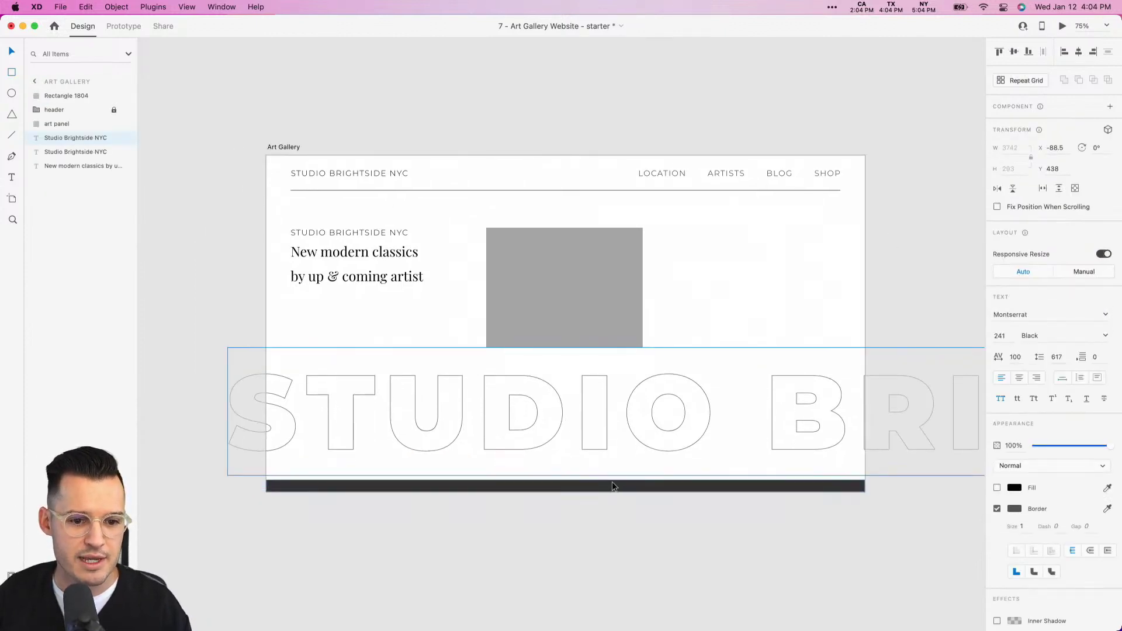
scroll(582, 476, "up", 2)
scroll(582, 477, "left", 1)
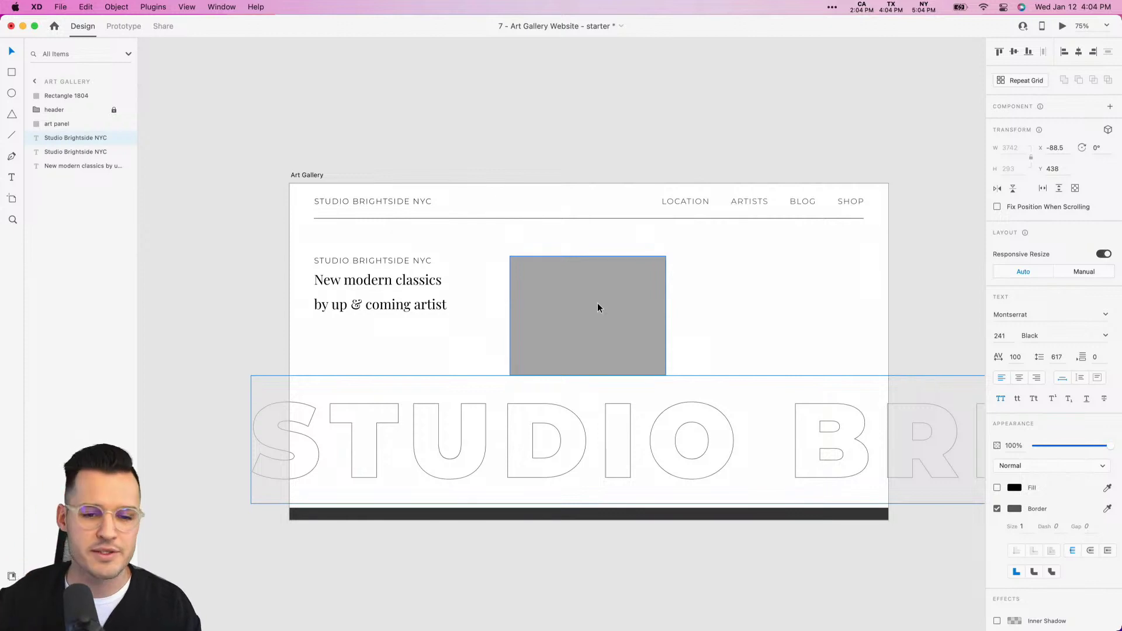
left_click(699, 136)
scroll(584, 146, "right", 3)
scroll(585, 146, "down", 1)
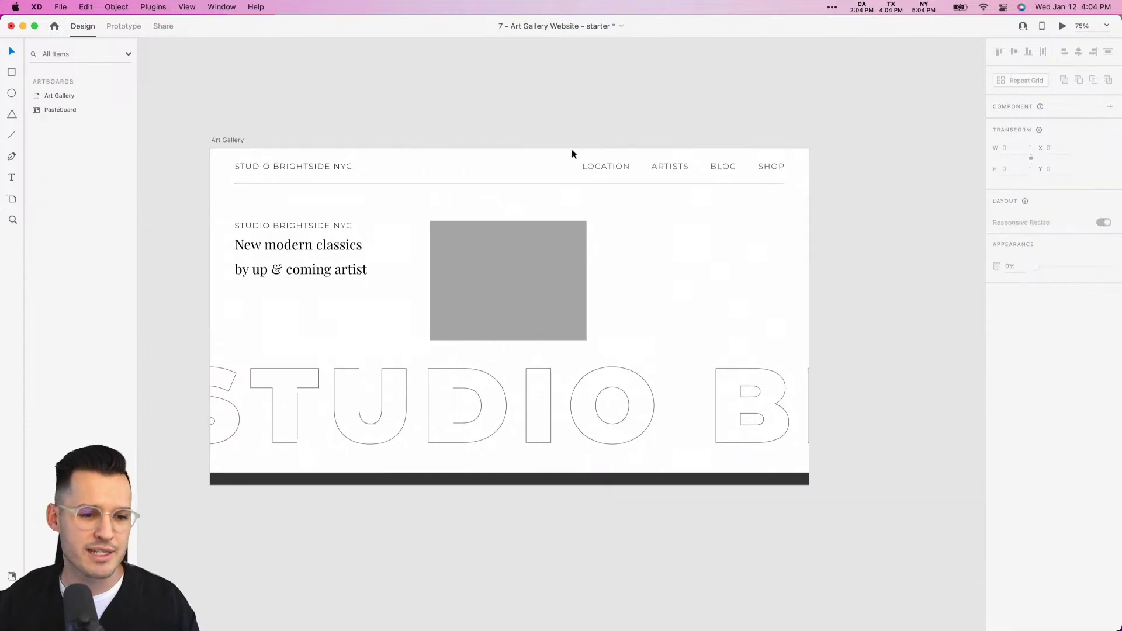
Scale the small label and heading up together to about 371 wide and nudge the art panel slightly right.
left_click(358, 244)
left_click(331, 225, "shift")
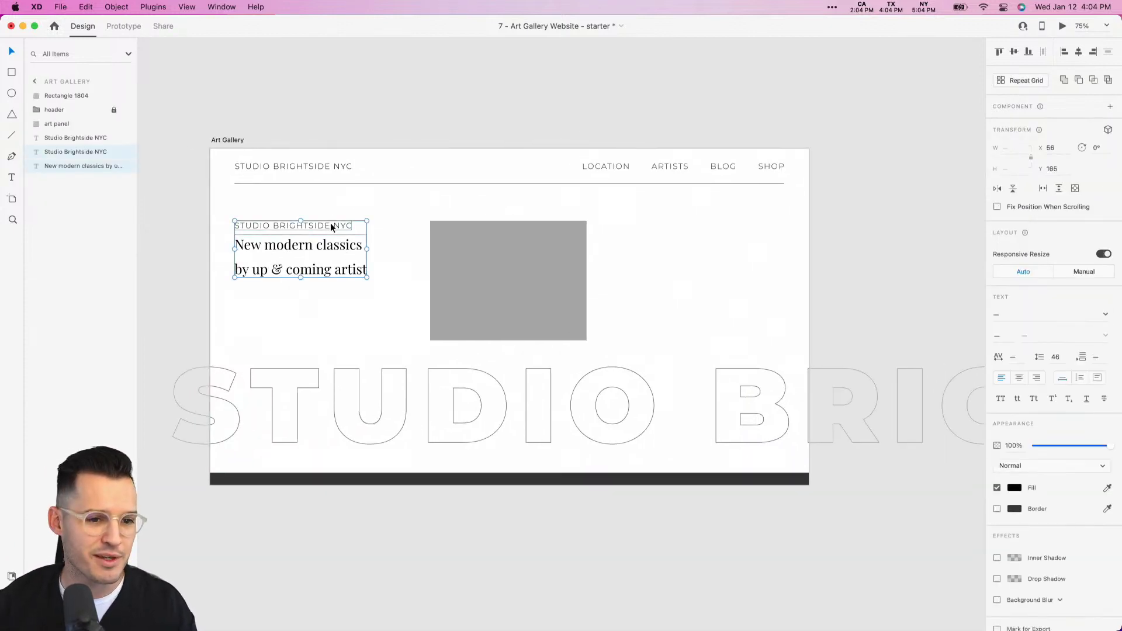
left_click_drag(366, 278, 371, 284)
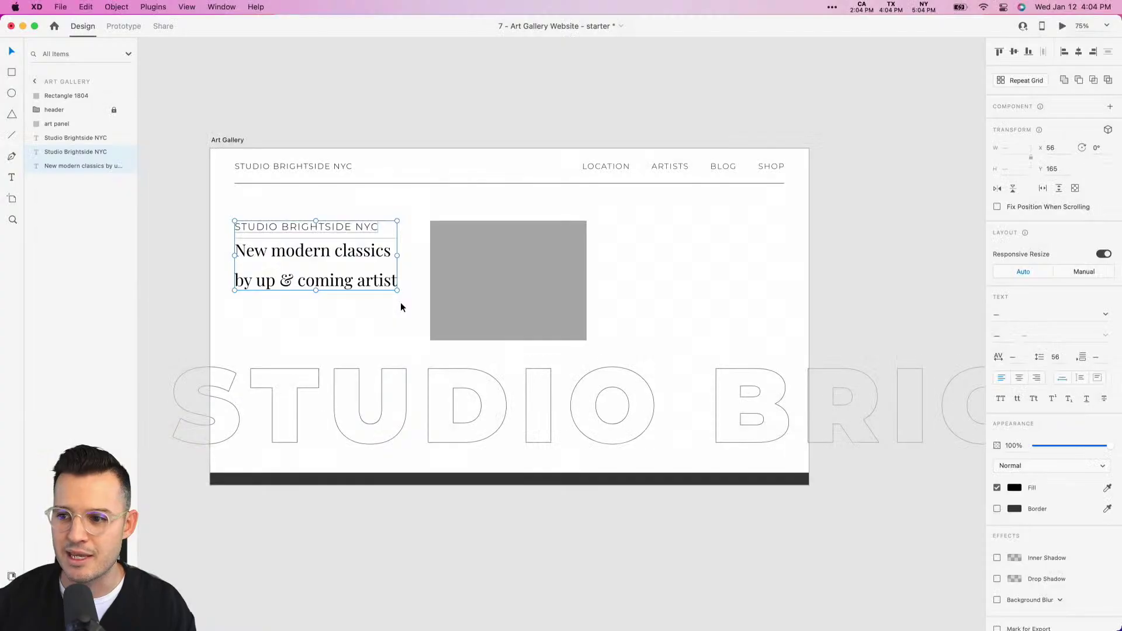
left_click_drag(503, 265, 508, 266)
left_click(429, 107)
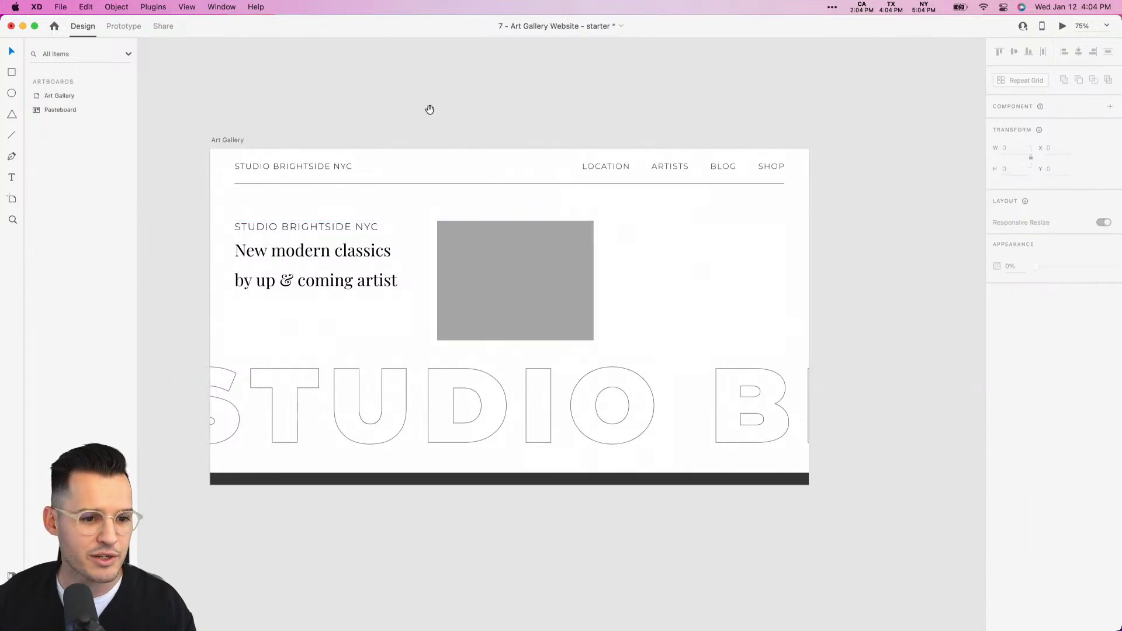
Group the small label with the heading and turn on a vertical stack for the group.
left_click_drag(428, 108, 518, 96)
left_click(412, 261)
left_click(402, 217, "shift")
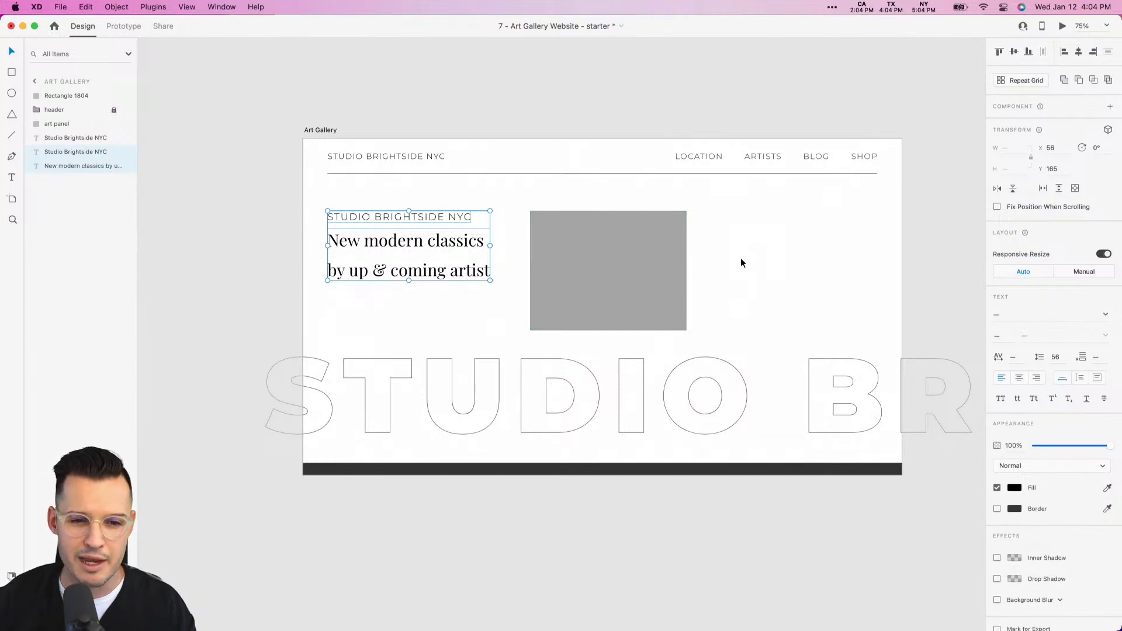
key("super+g")
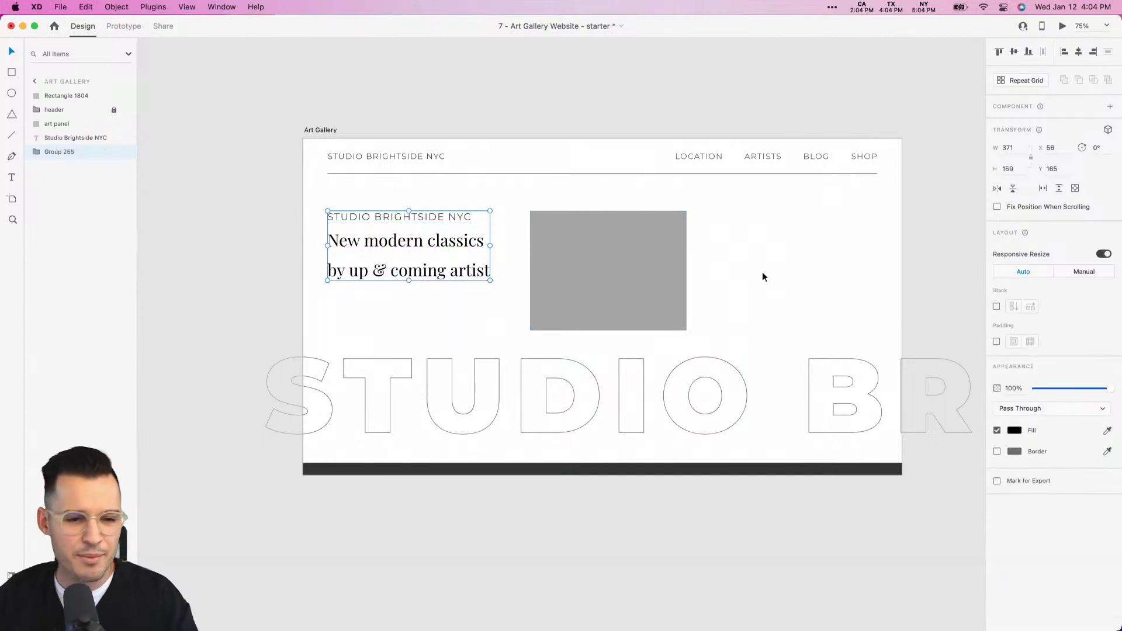
left_click(998, 307)
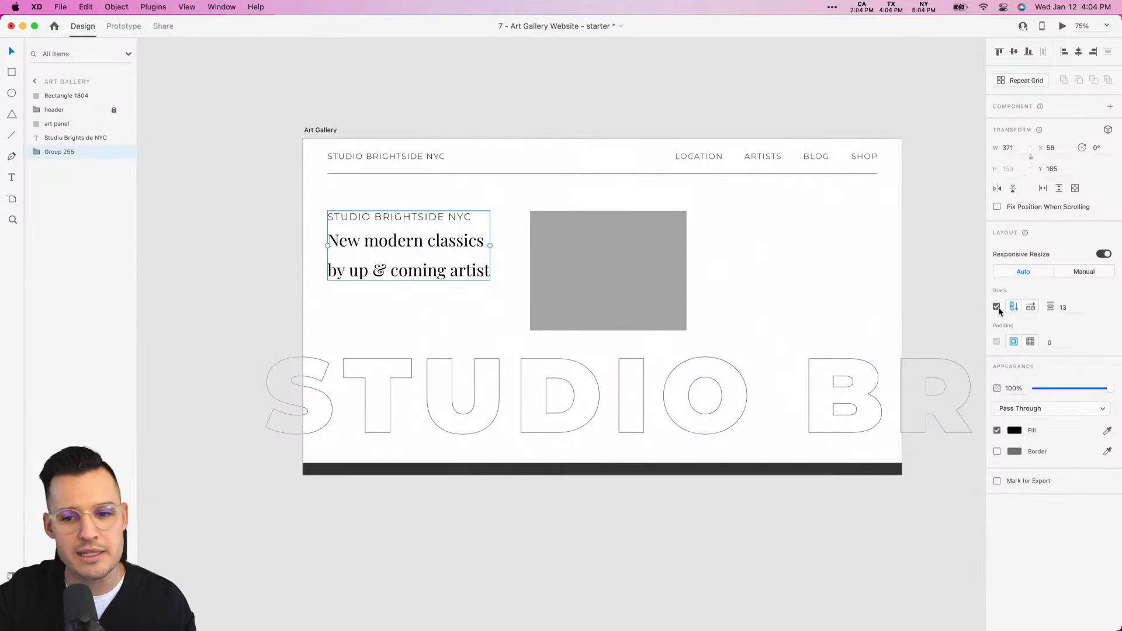
Examine the stacked group up close, selecting the heading inside it and the whole group.
key("z")
left_click_drag(230, 168, 716, 393)
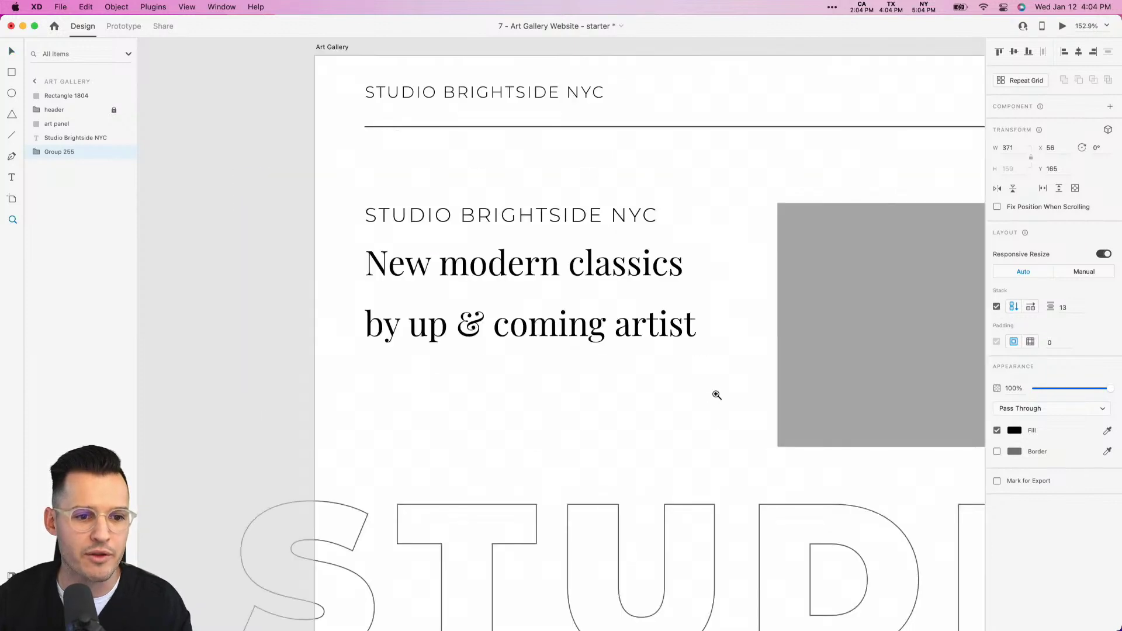
left_click(508, 269)
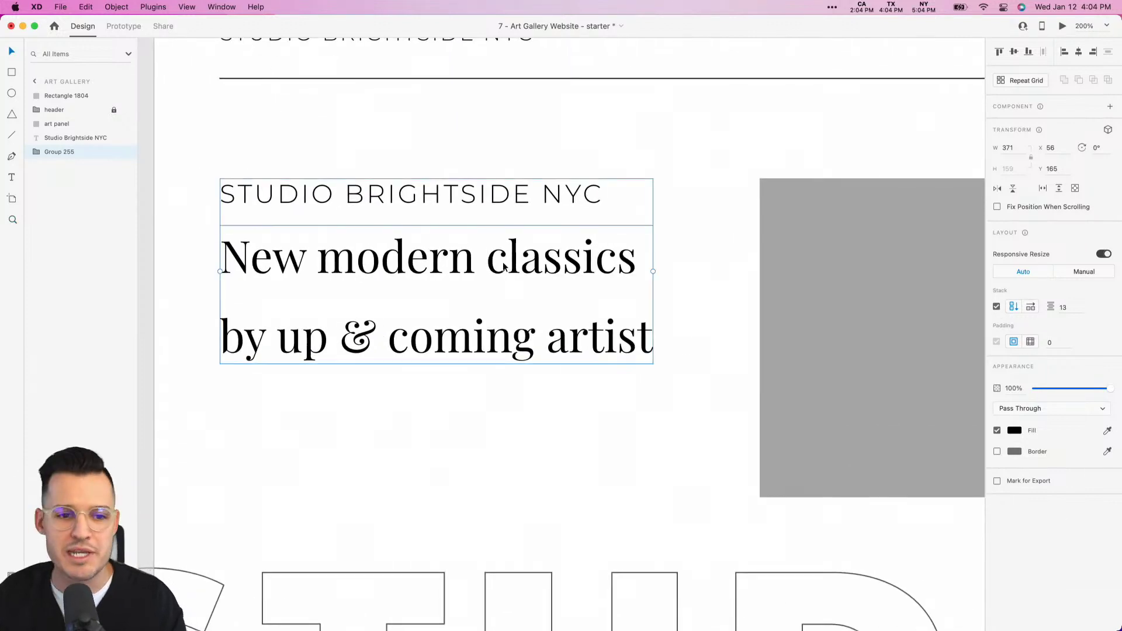
double_click(511, 264)
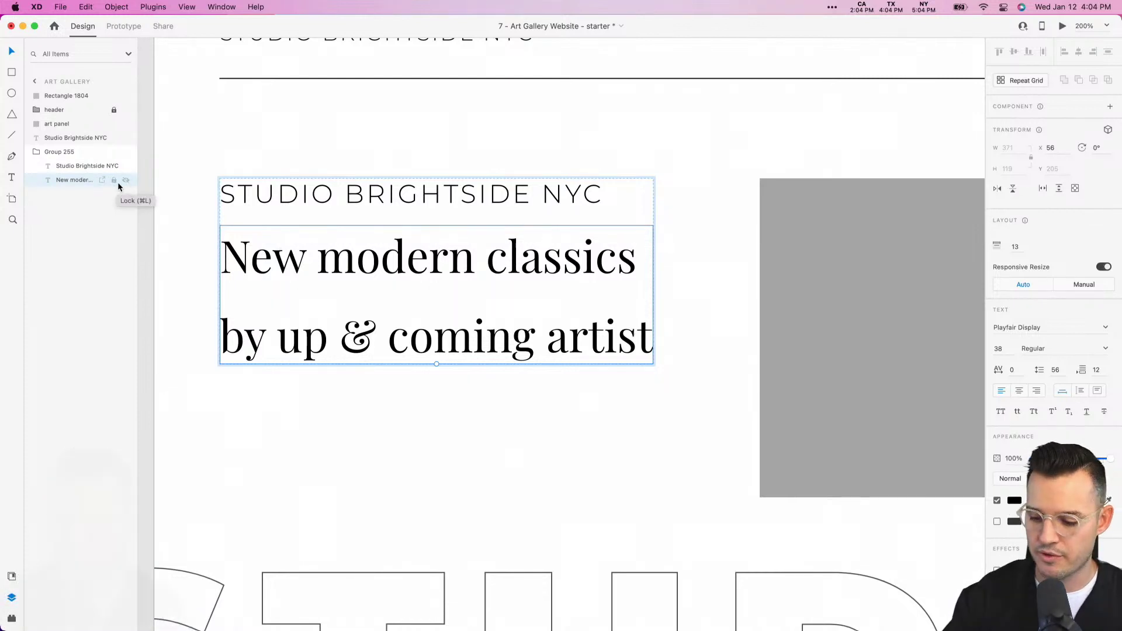
left_click(57, 152)
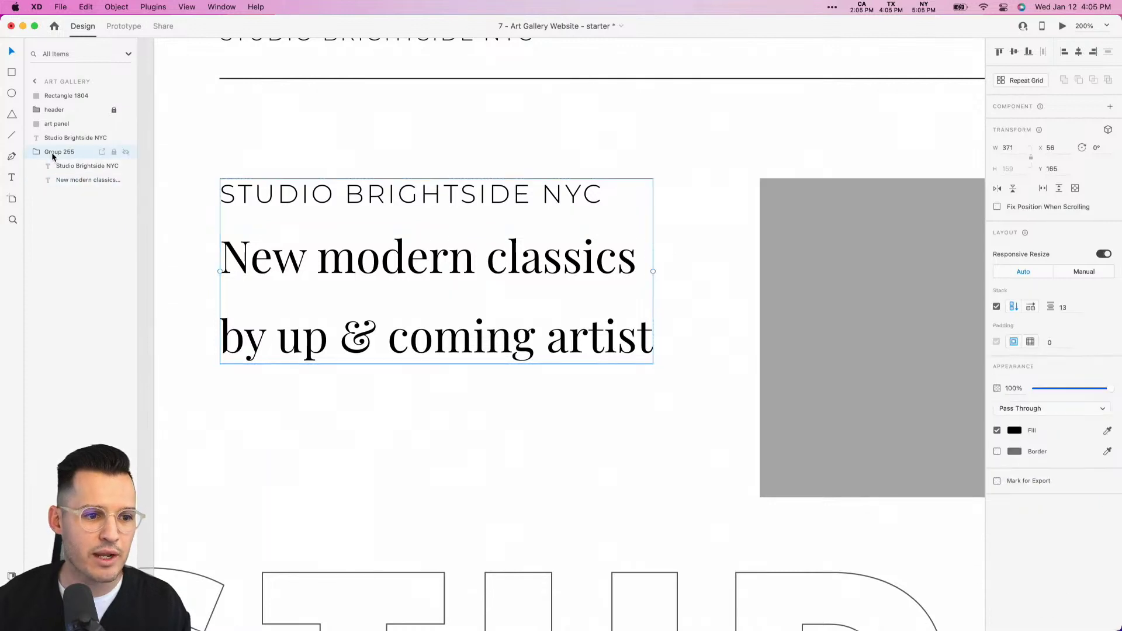
Rename the group holding the small label and heading as text.
double_click(57, 152)
type("text")
key("Return")
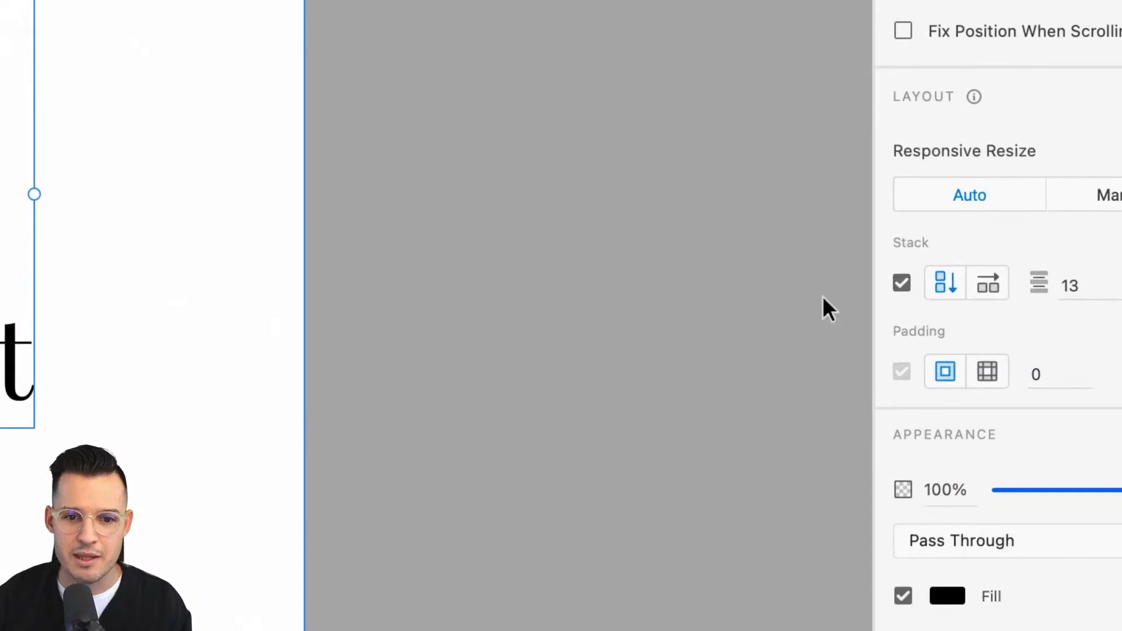
Switch the text group's stack to horizontal and back to vertical, and set its spacing to 14.
scroll(967, 315, "left", 8)
scroll(679, 295, "up", 5)
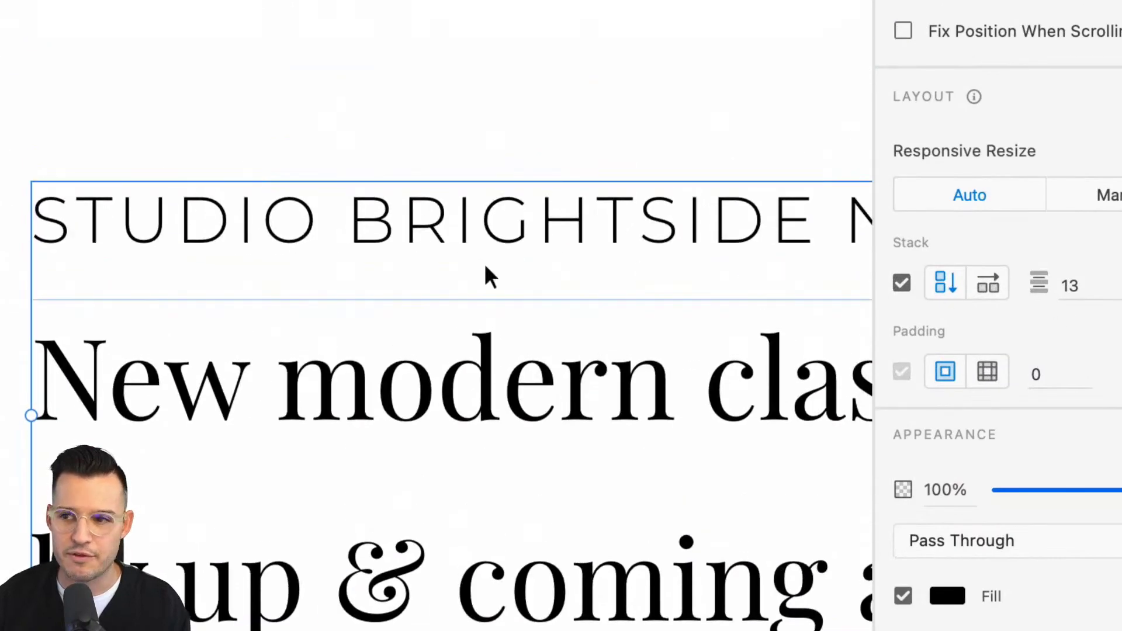
scroll(489, 276, "down", 2)
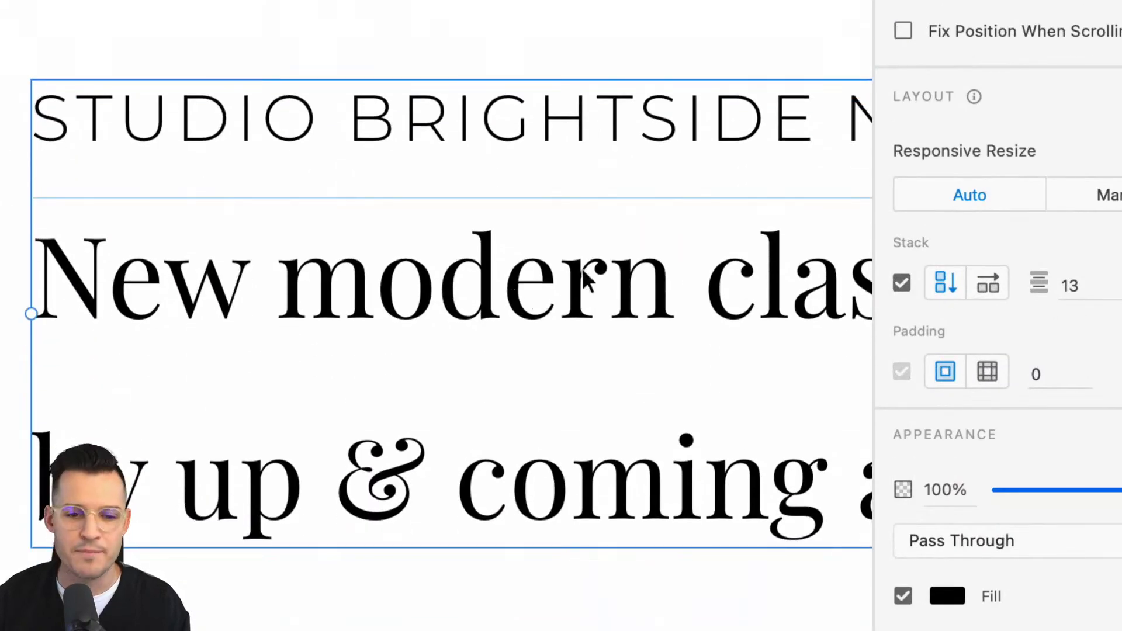
left_click(989, 285)
left_click(945, 284)
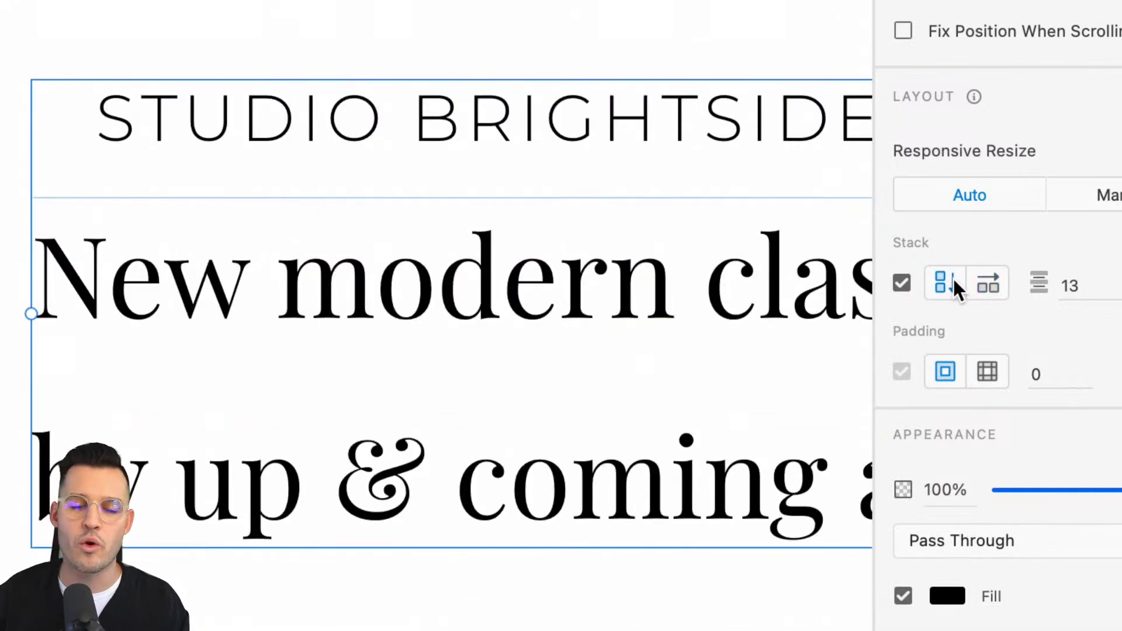
left_click(1073, 287)
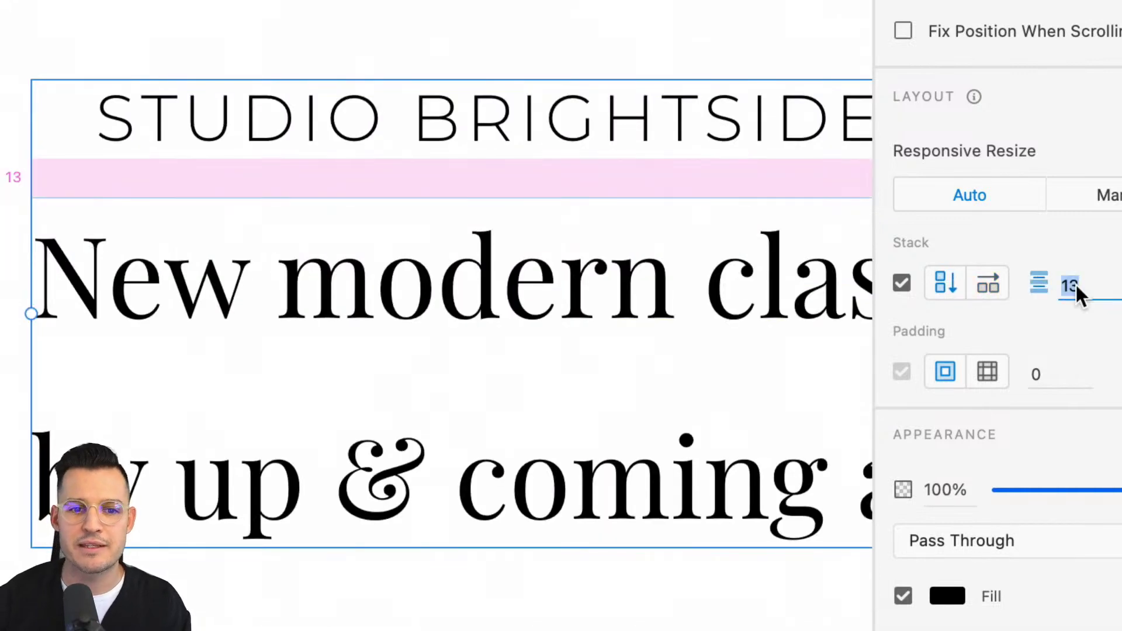
key("Up")
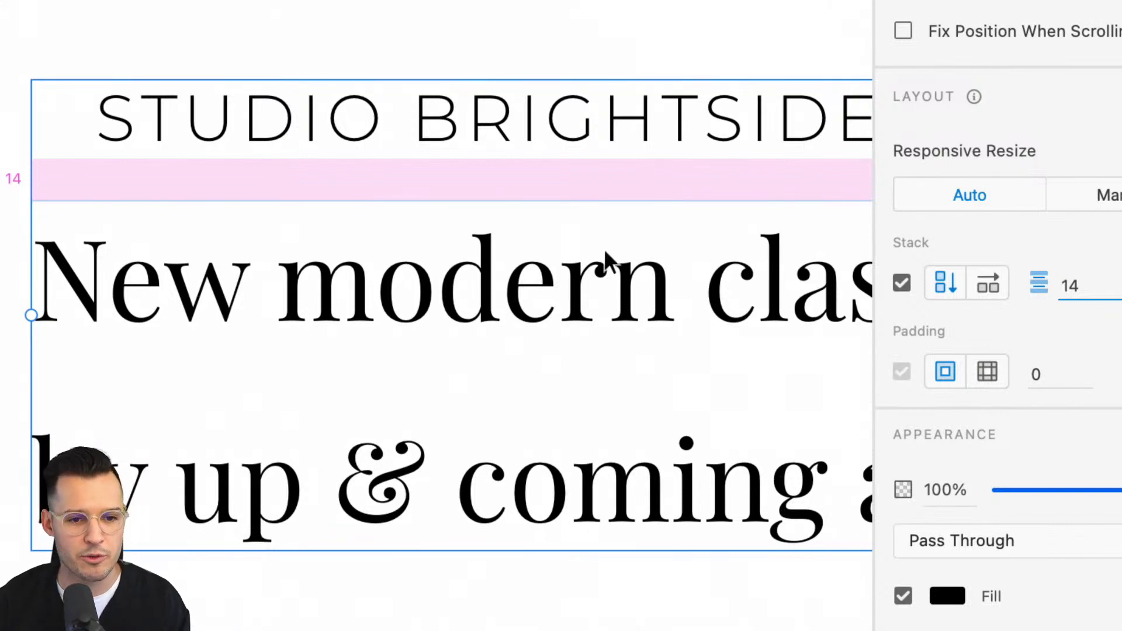
Left-align the small STUDIO BRIGHTSIDE NYC label with the heading inside the text group.
double_click(562, 251)
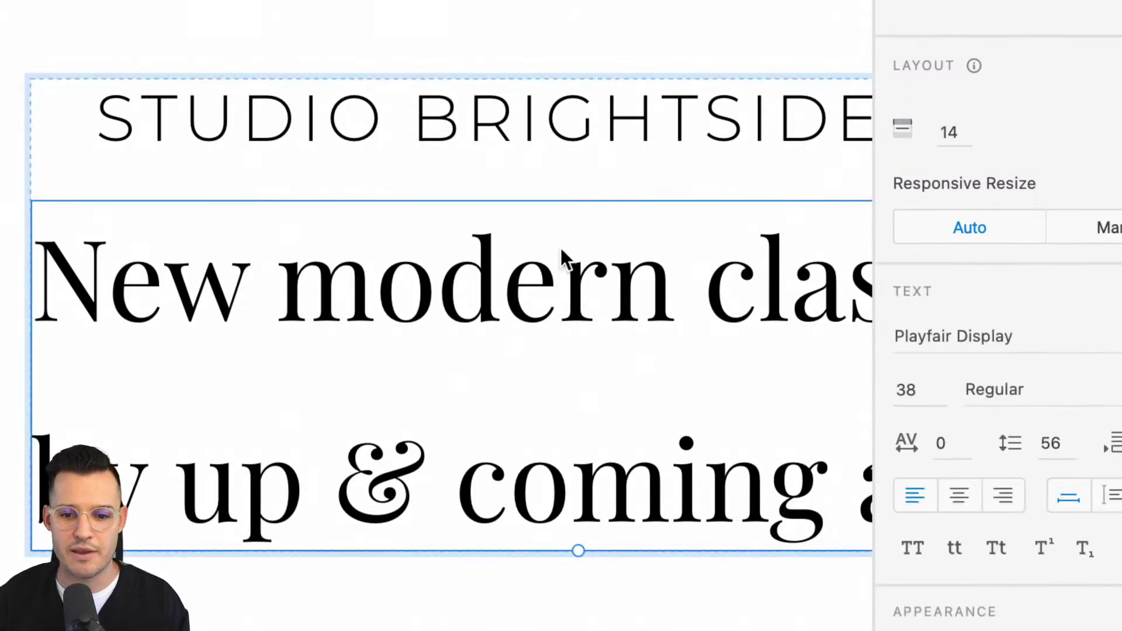
key("super+minus")
key("super+minus")
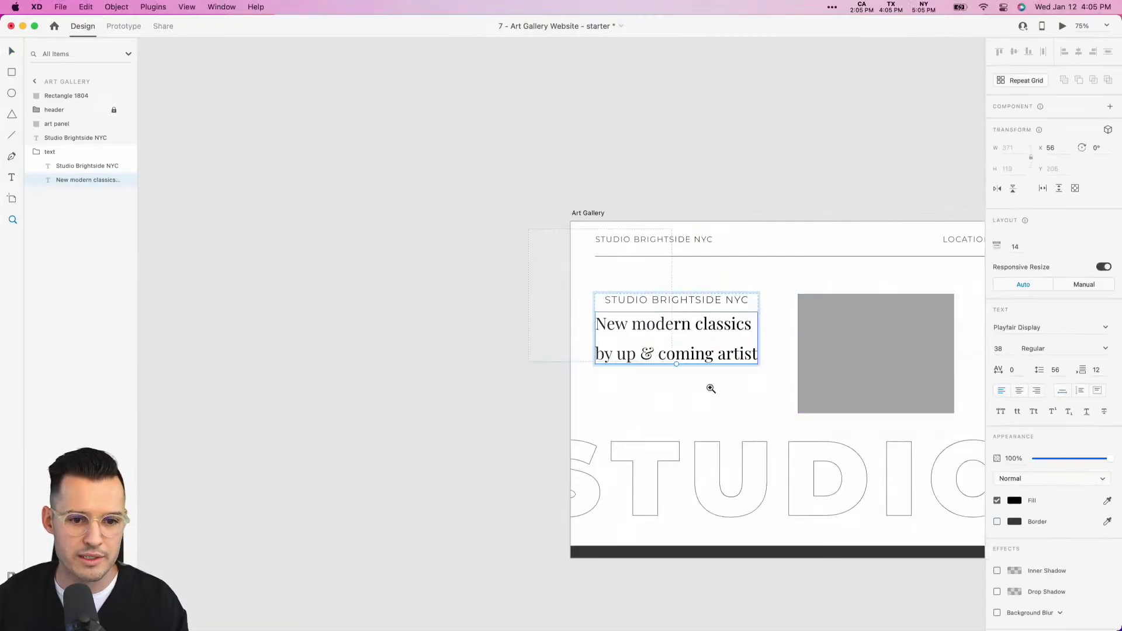
scroll(712, 388, "up", 5)
left_click_drag(872, 472, 756, 453)
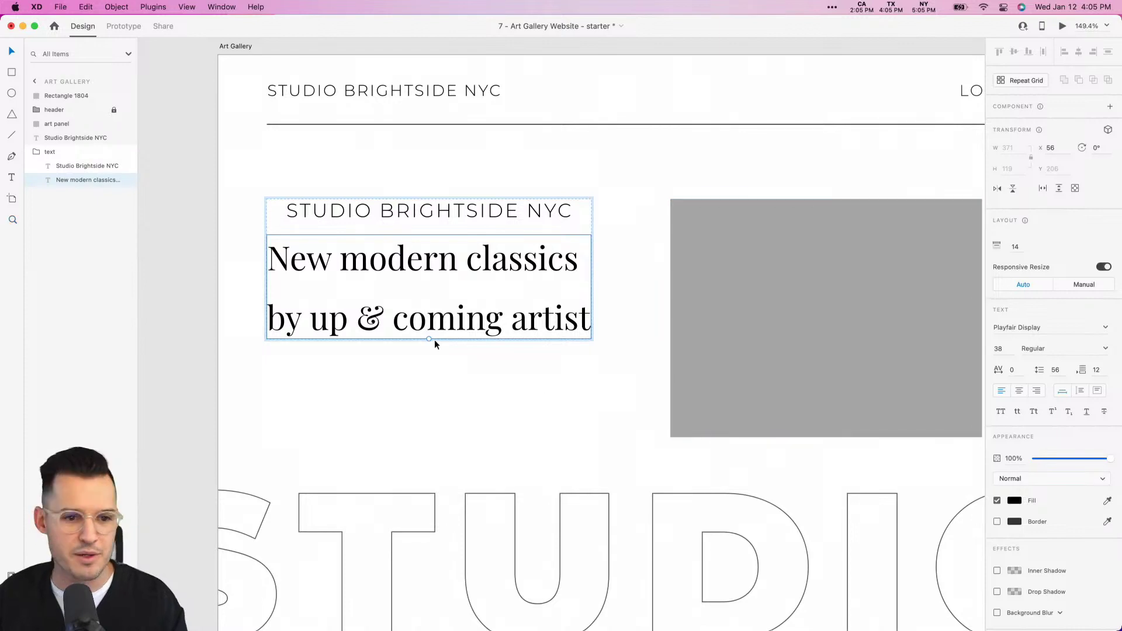
left_click(362, 219, "shift")
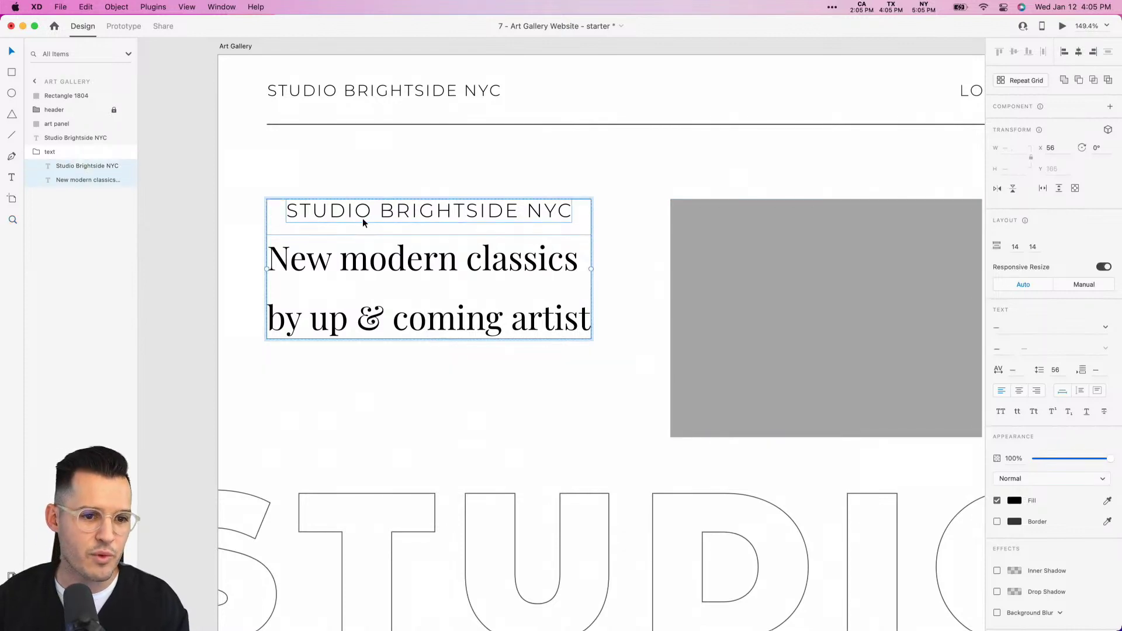
left_click(1065, 53)
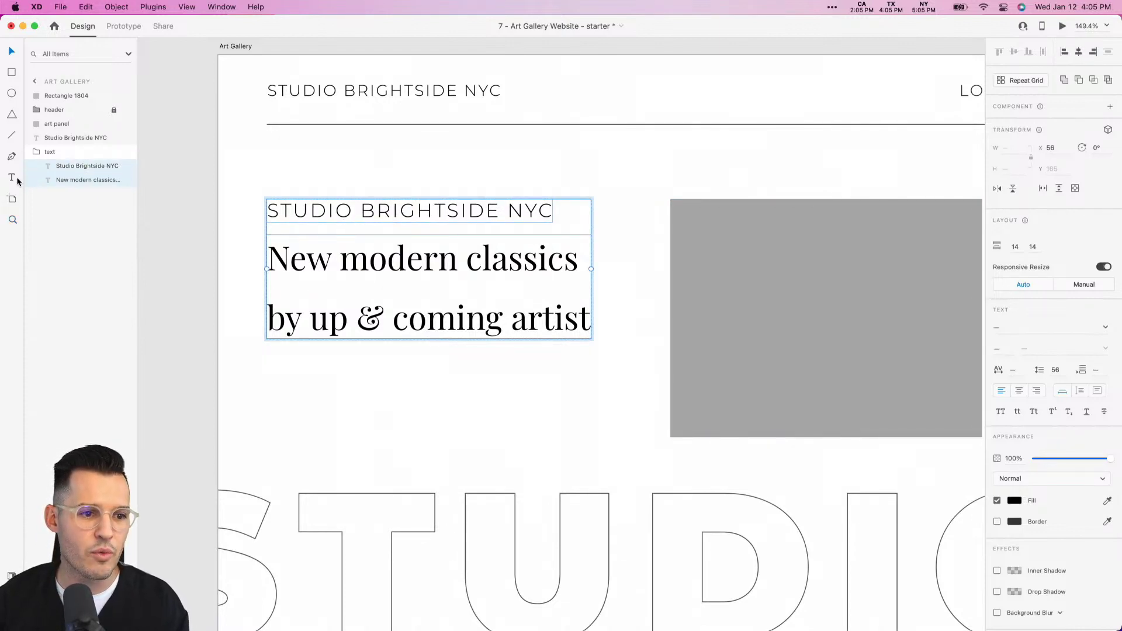
Try the heading above the small label in the stack and return the label to the first place.
left_click(364, 228)
left_click(342, 297)
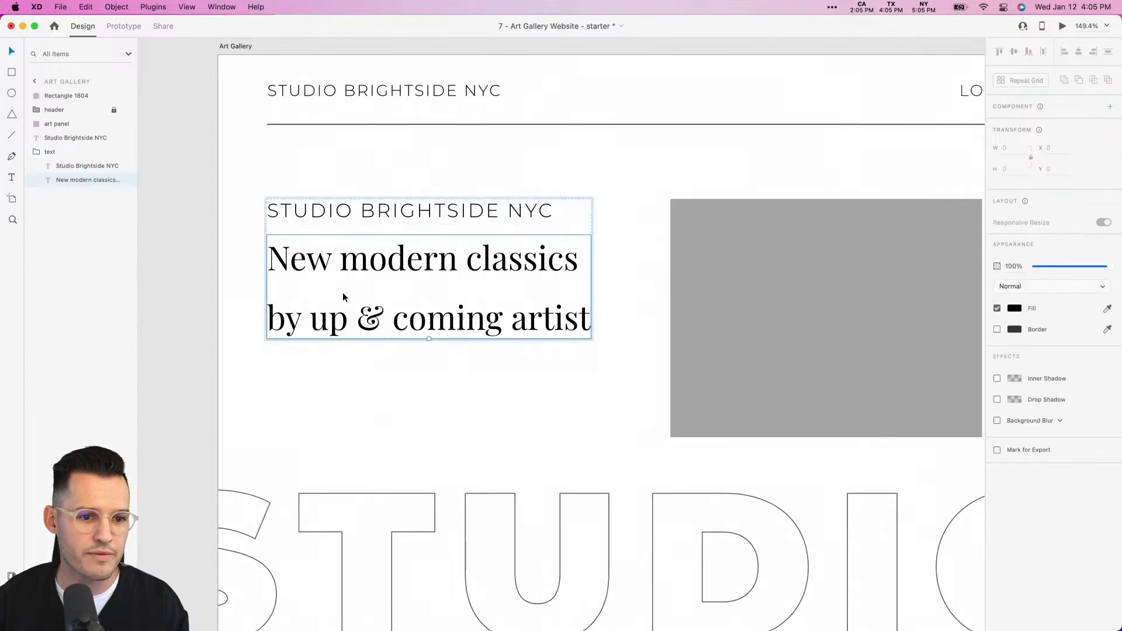
left_click_drag(336, 275, 335, 231)
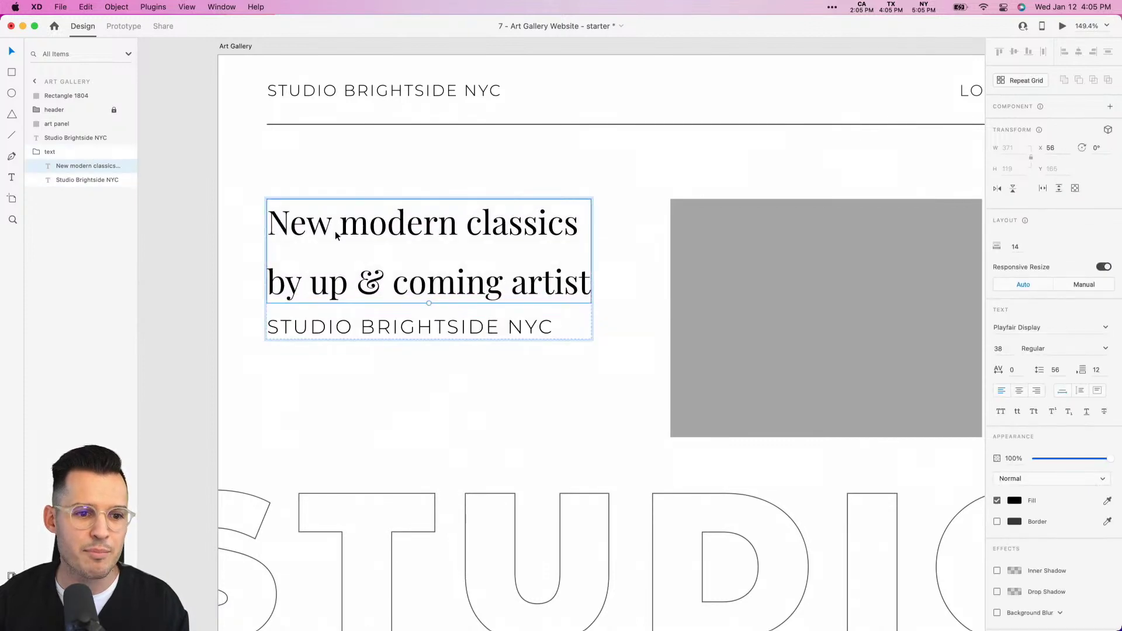
left_click(316, 325)
left_click_drag(319, 327, 316, 222)
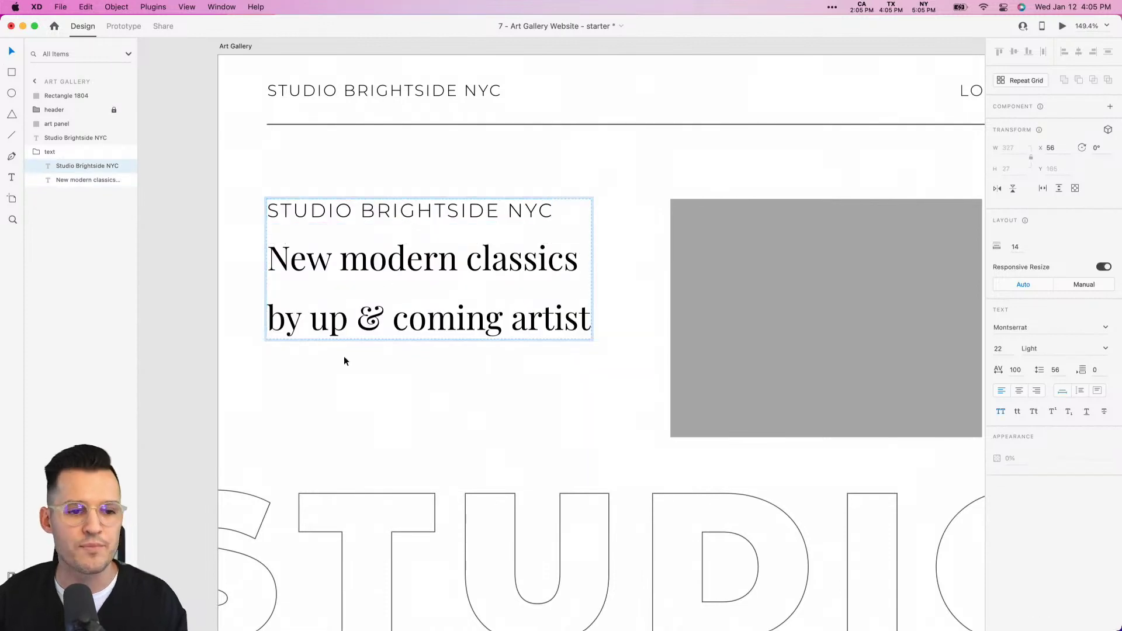
Set the character spacing of the New modern classics heading to -20.
left_click(343, 294)
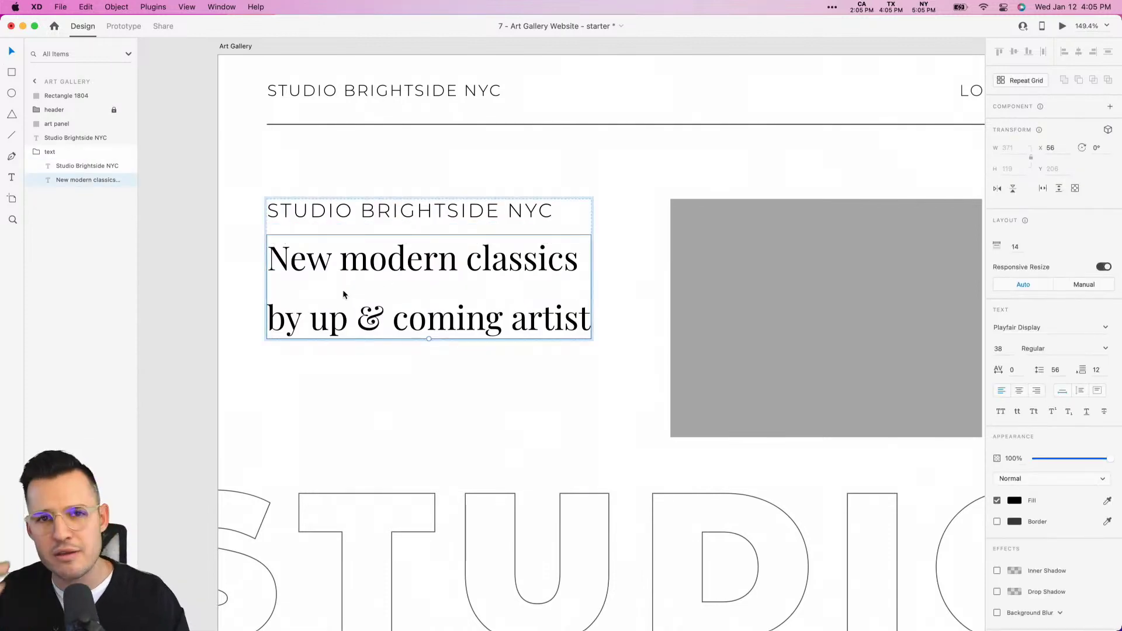
left_click(369, 216)
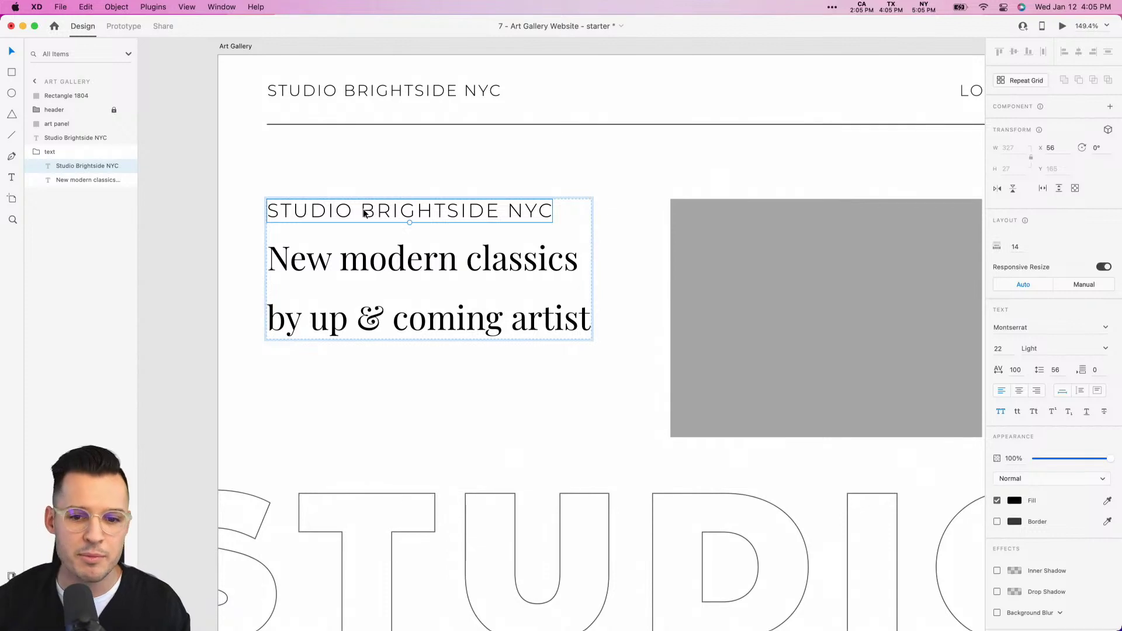
left_click(998, 349)
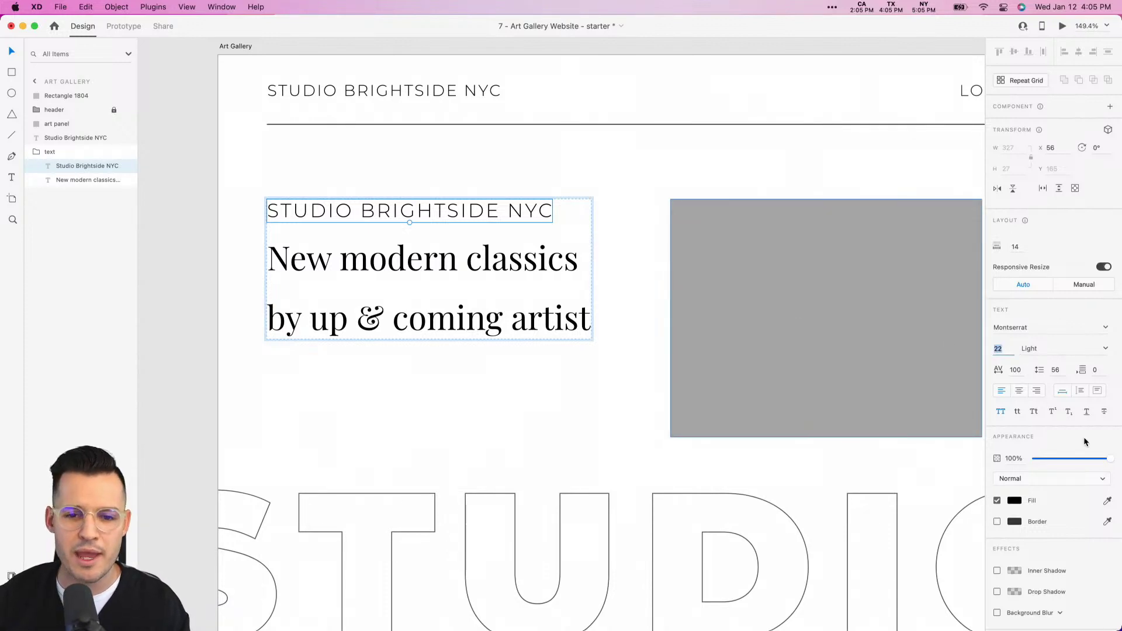
left_click(1020, 370)
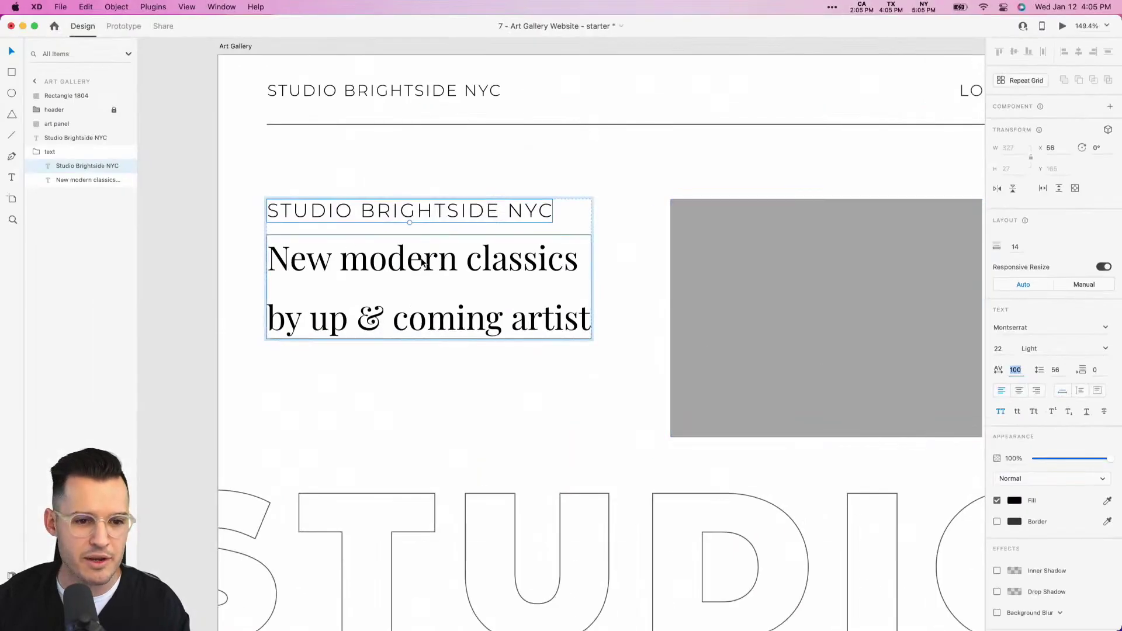
left_click(422, 262)
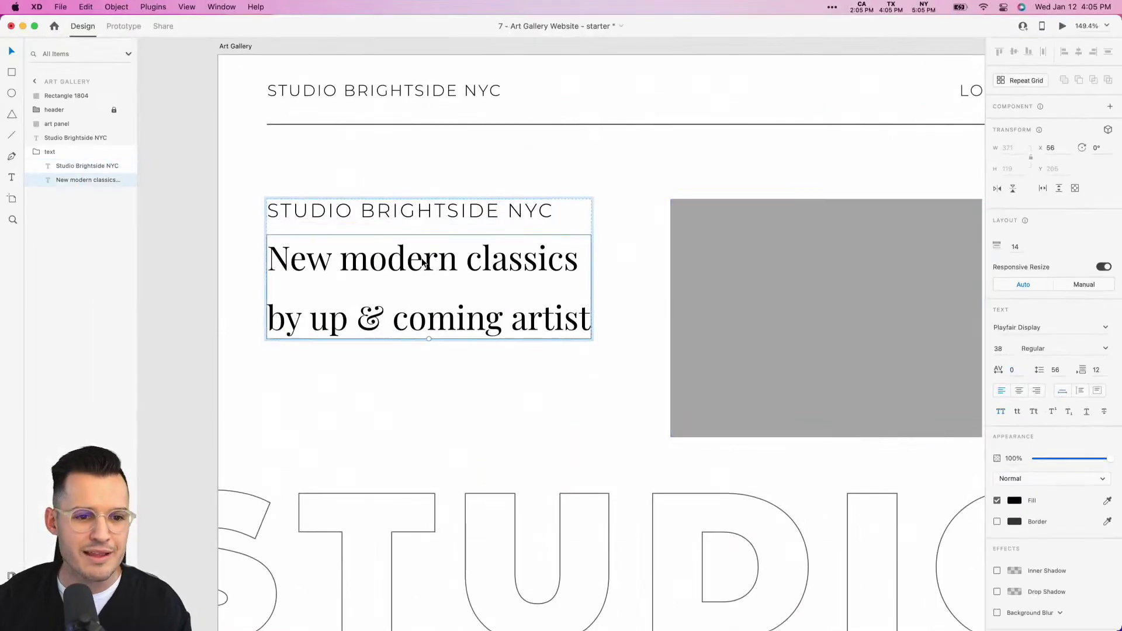
left_click(1015, 371)
type("-20")
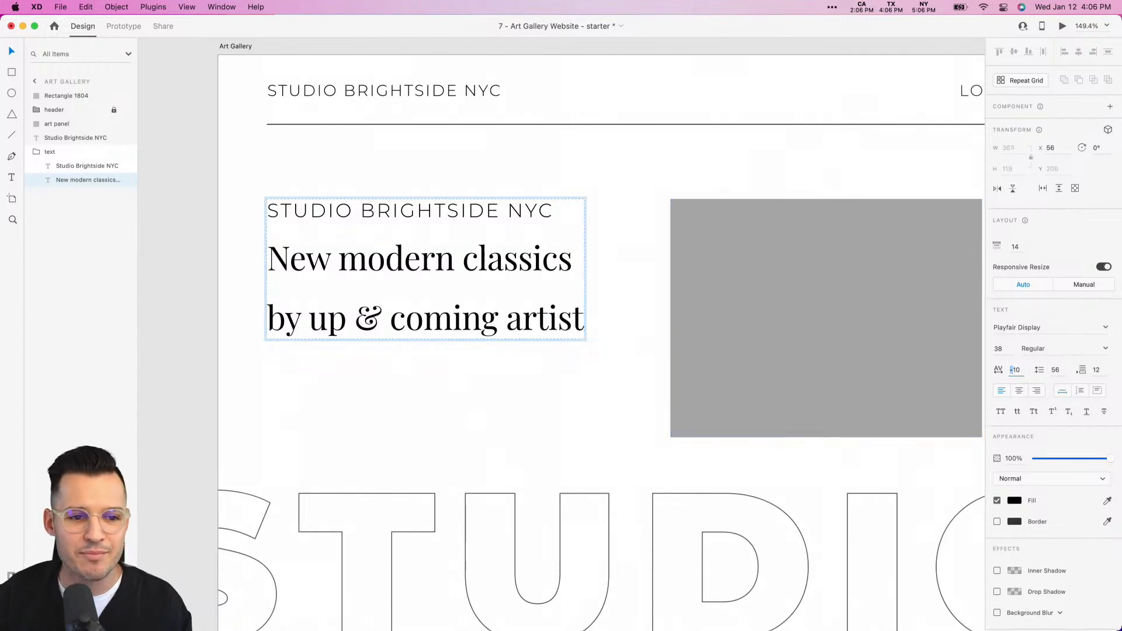
key("Return")
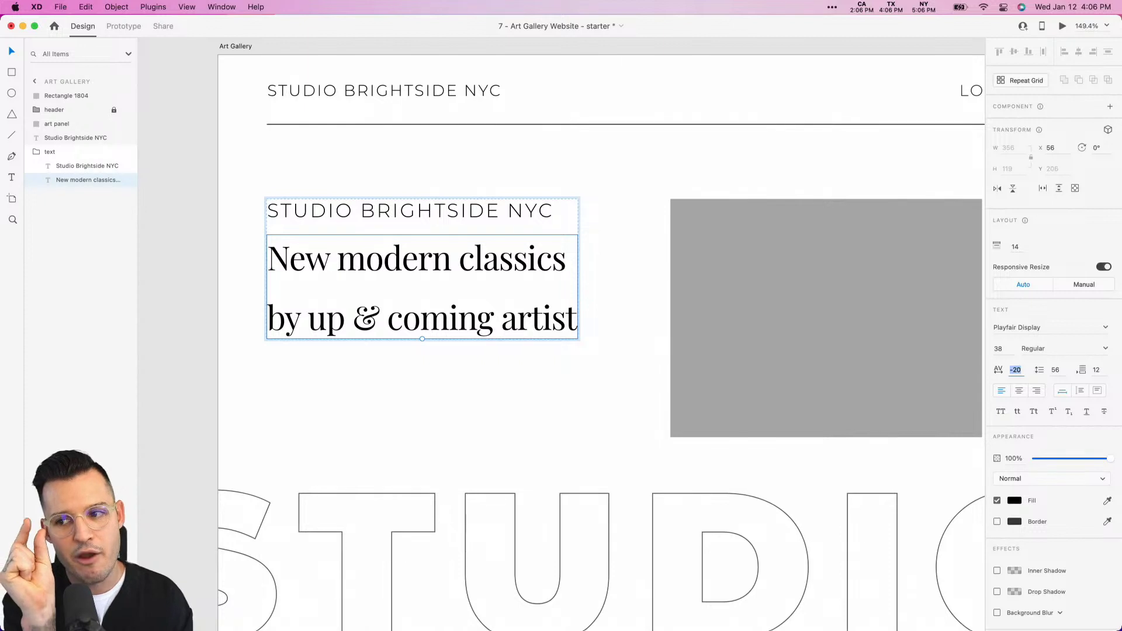
left_click(364, 407)
Scale the small label above the heading down to a text size of about 12 and left-align it with the heading.
scroll(409, 380, "right", 5)
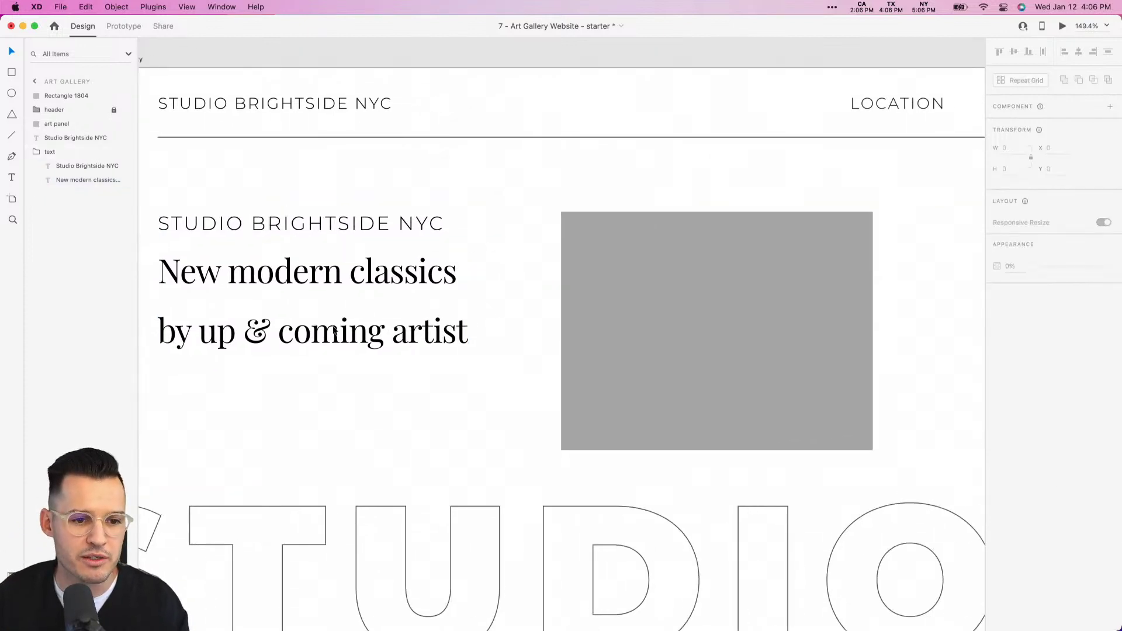
scroll(385, 351, "left", 2)
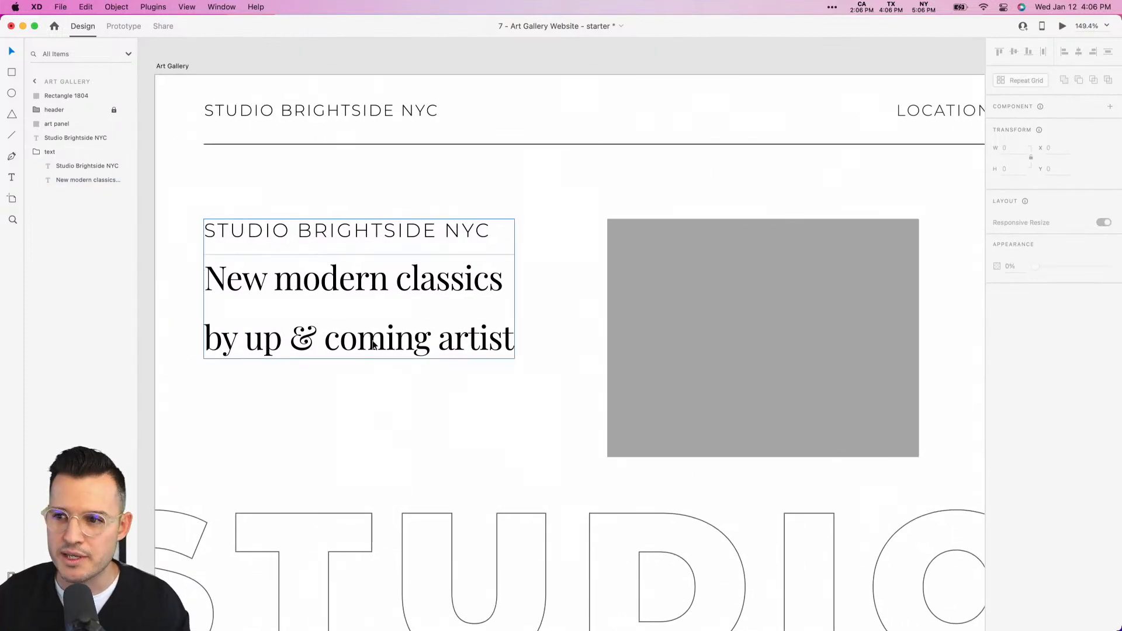
double_click(386, 236)
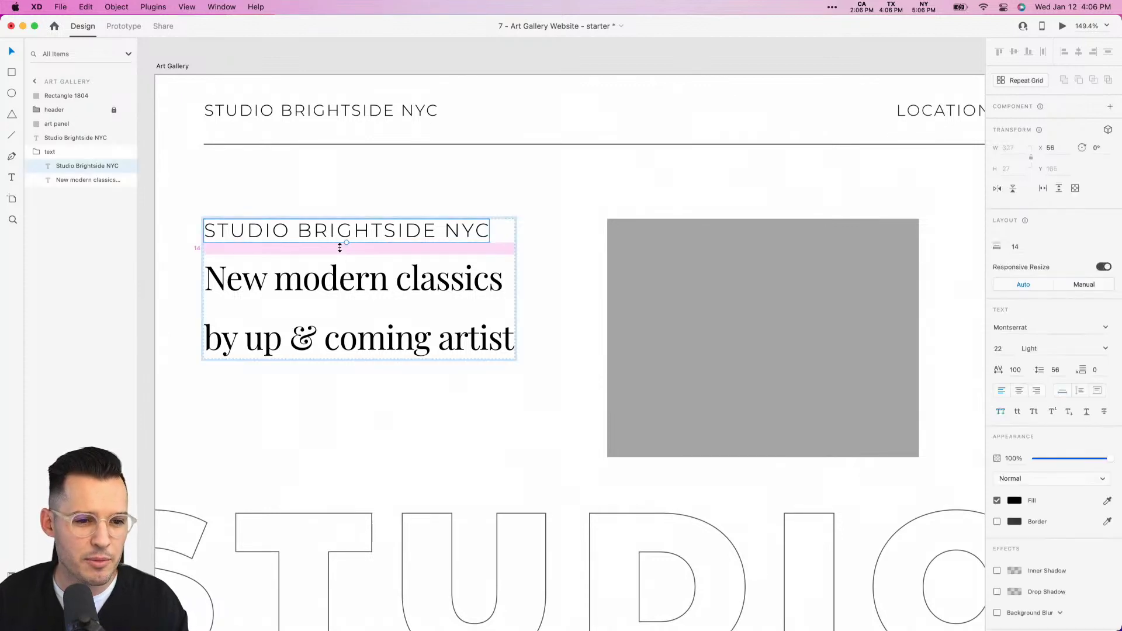
left_click_drag(346, 235, 347, 232)
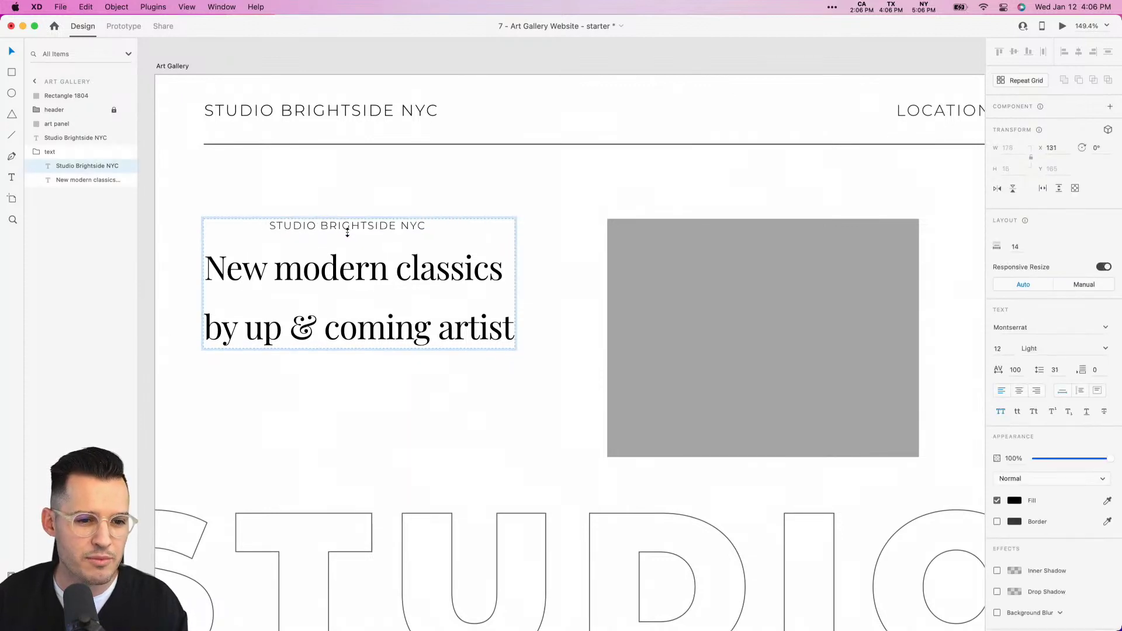
left_click(332, 272, "shift")
left_click(1065, 53)
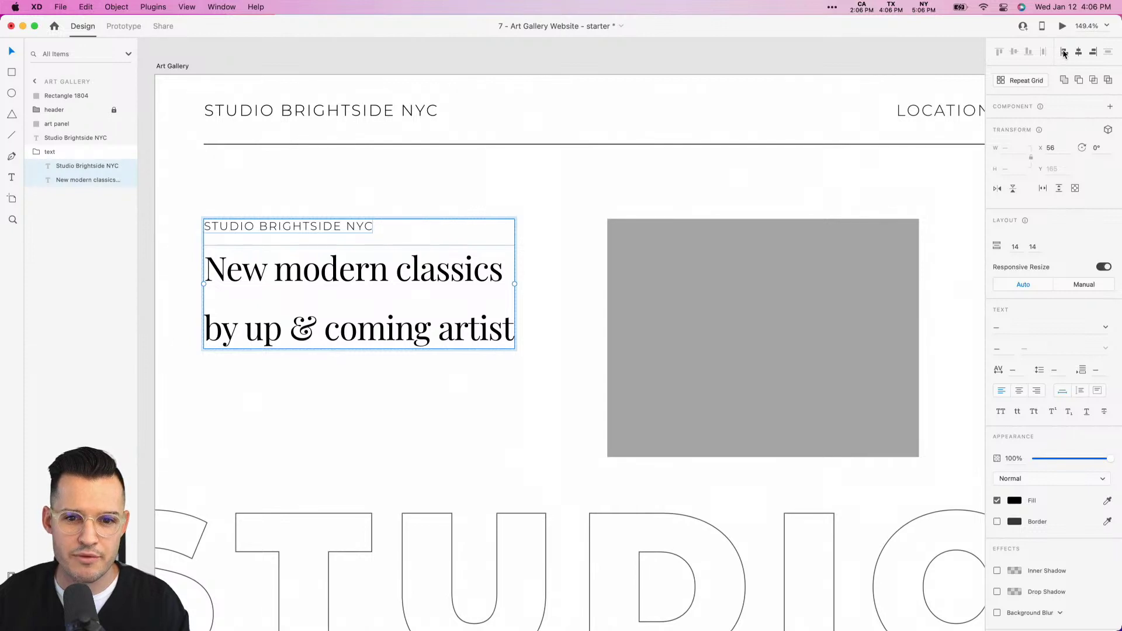
Tighten the stack gap between the small label and the heading to about 8.
left_click(374, 363)
double_click(324, 227)
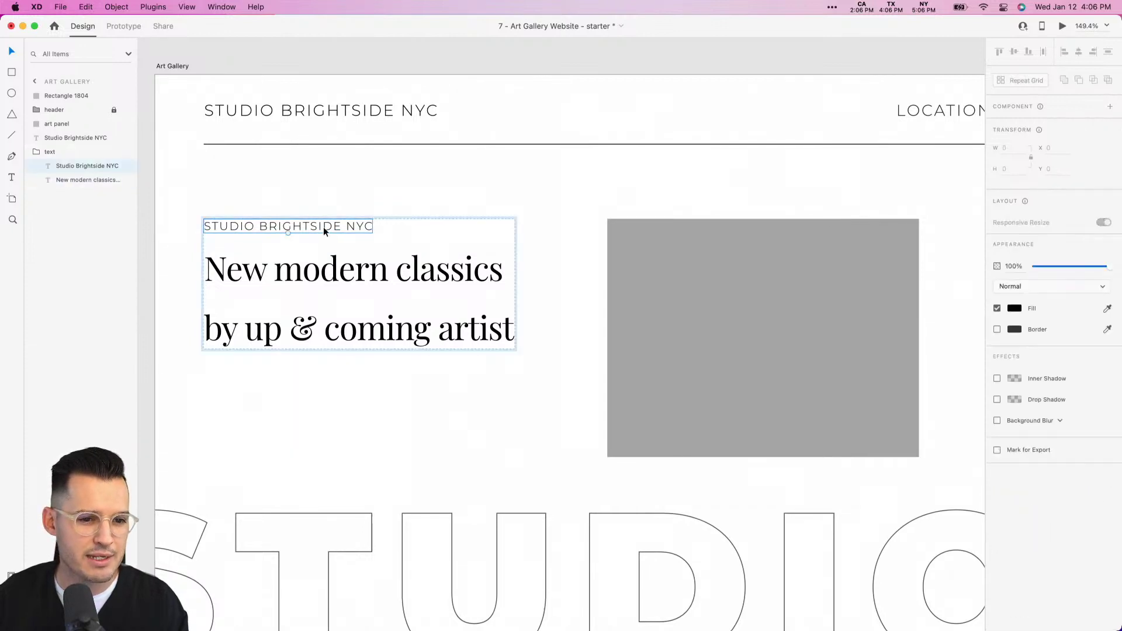
left_click_drag(315, 241, 316, 235)
left_click(309, 357)
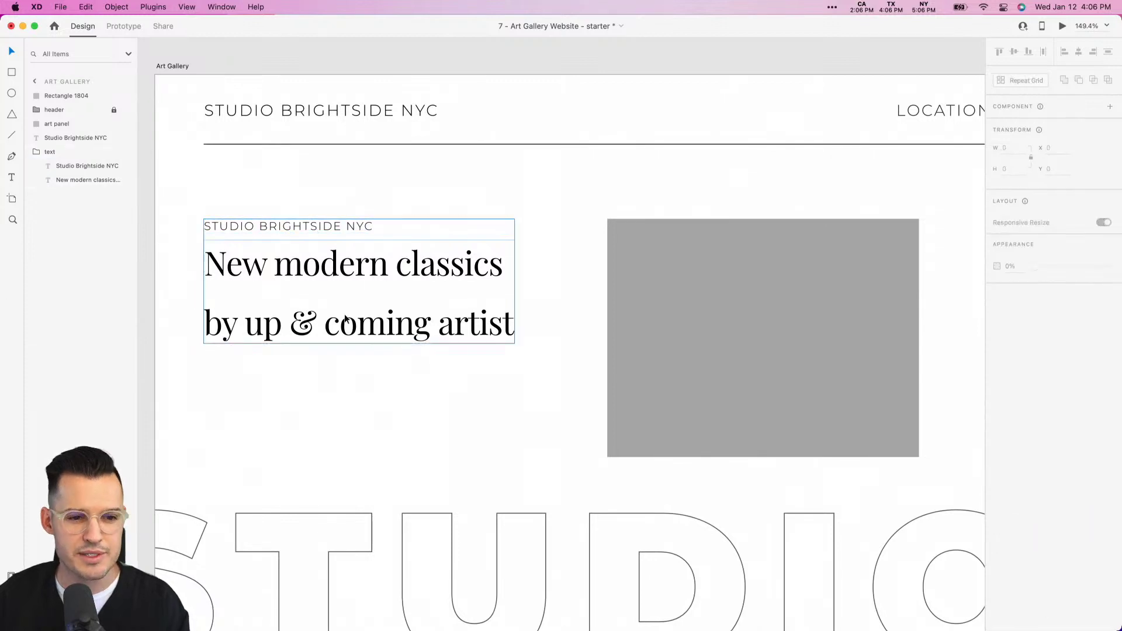
left_click(450, 269)
scroll(446, 250, "down", 3)
scroll(446, 250, "up", 2)
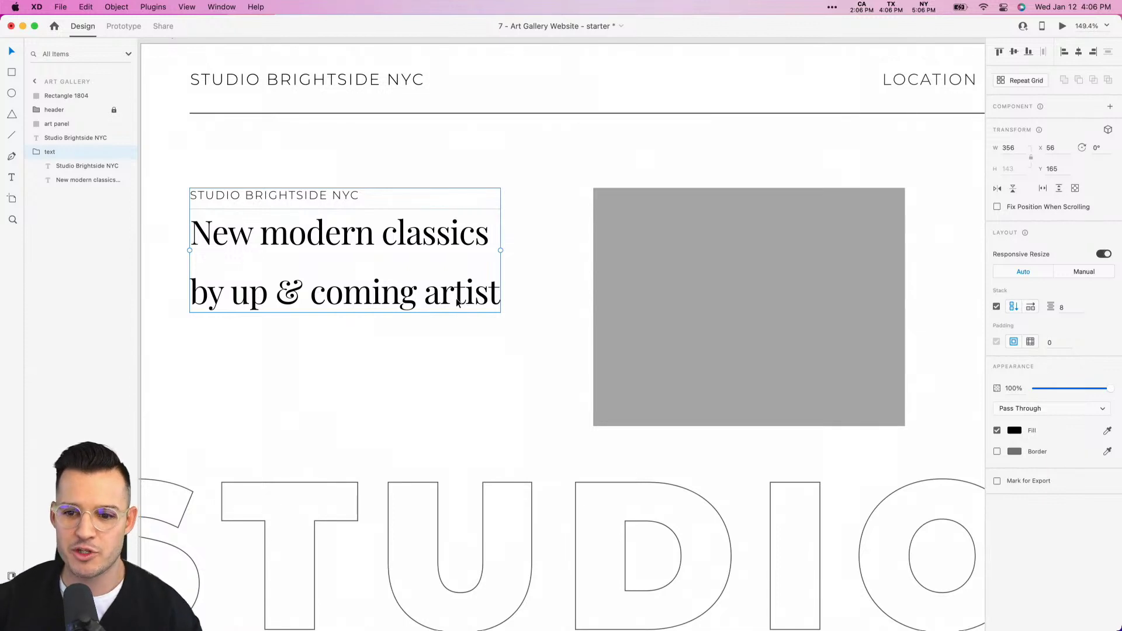
left_click(582, 163)
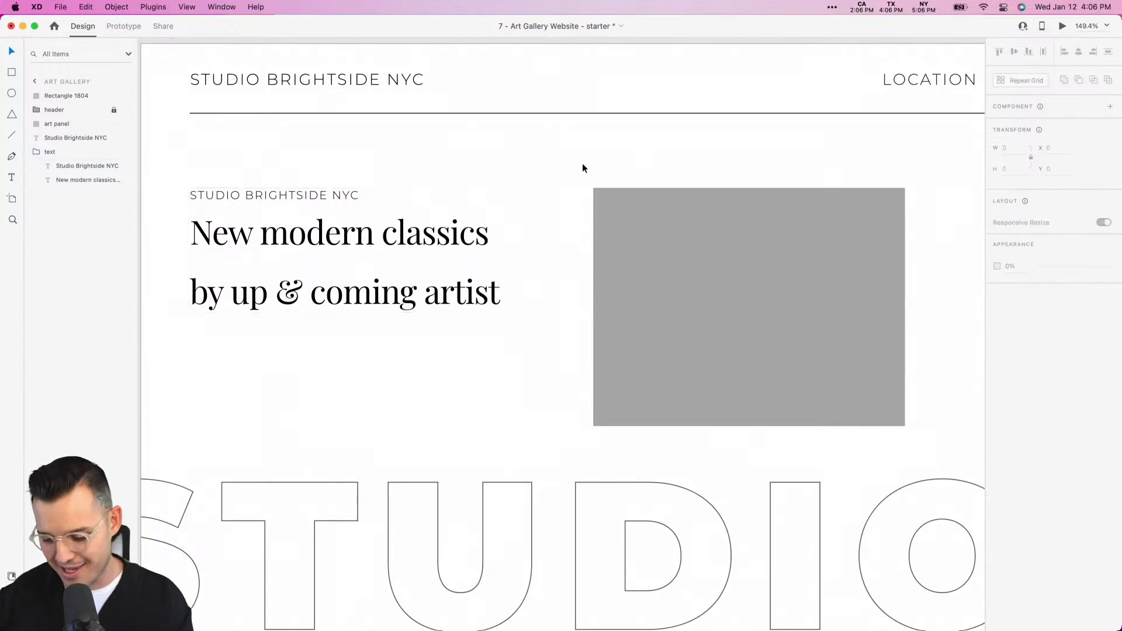
Fill the grey art panel with marilyn-monopoly.png from the Images stack on the desktop.
key("super+minus")
key("super+1")
scroll(530, 180, "up", 2)
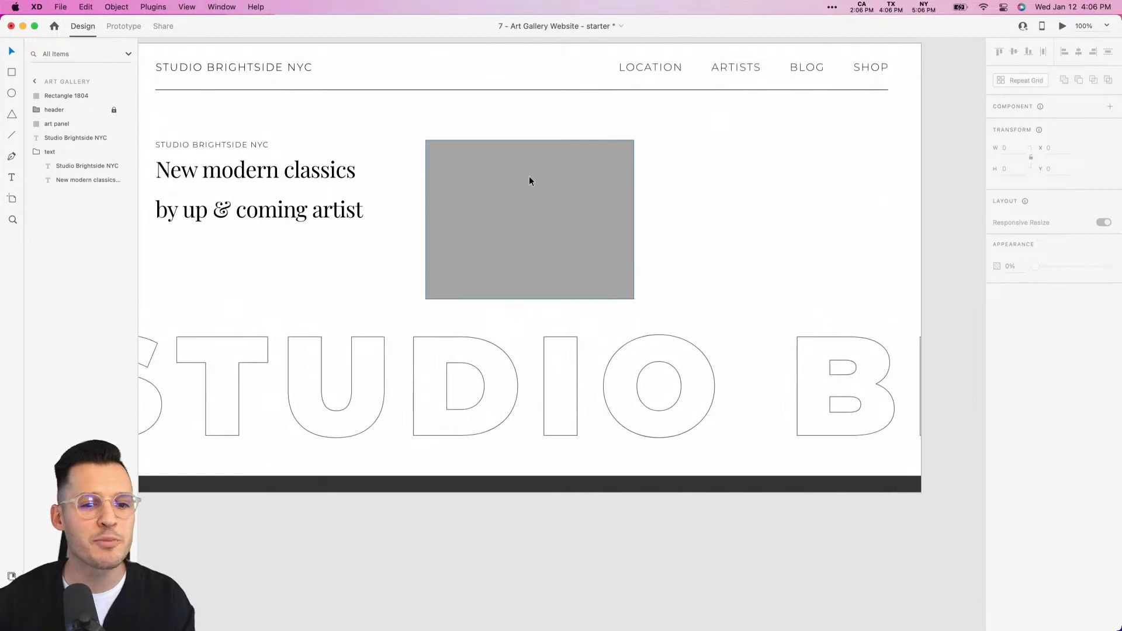
left_click_drag(1121, 165, 1053, 165)
left_click(1085, 35)
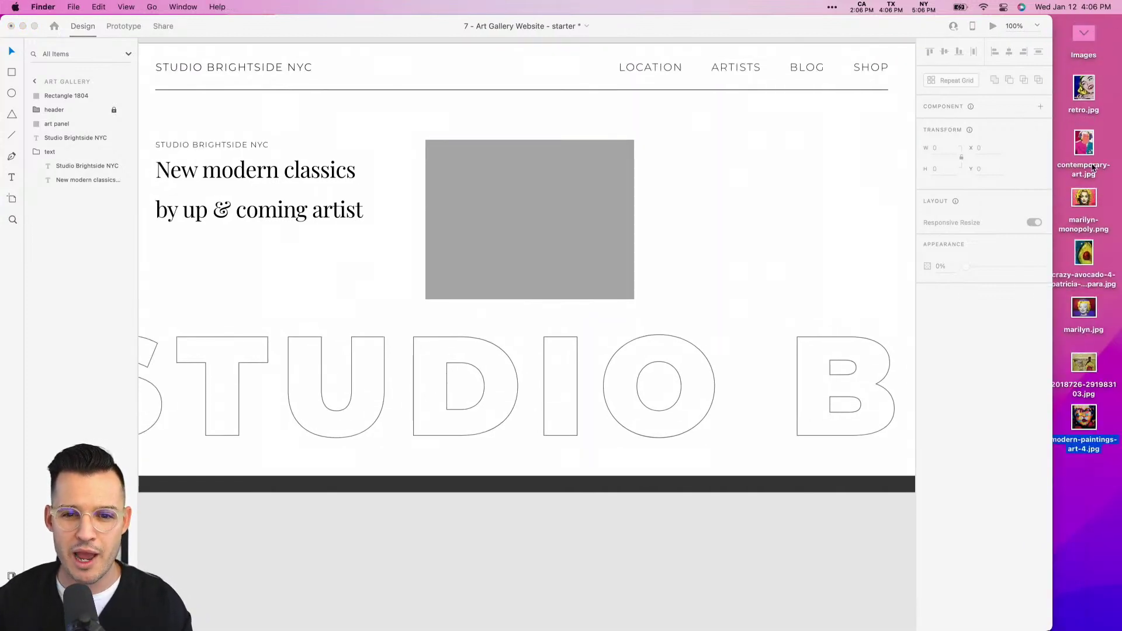
left_click_drag(1084, 199, 513, 194)
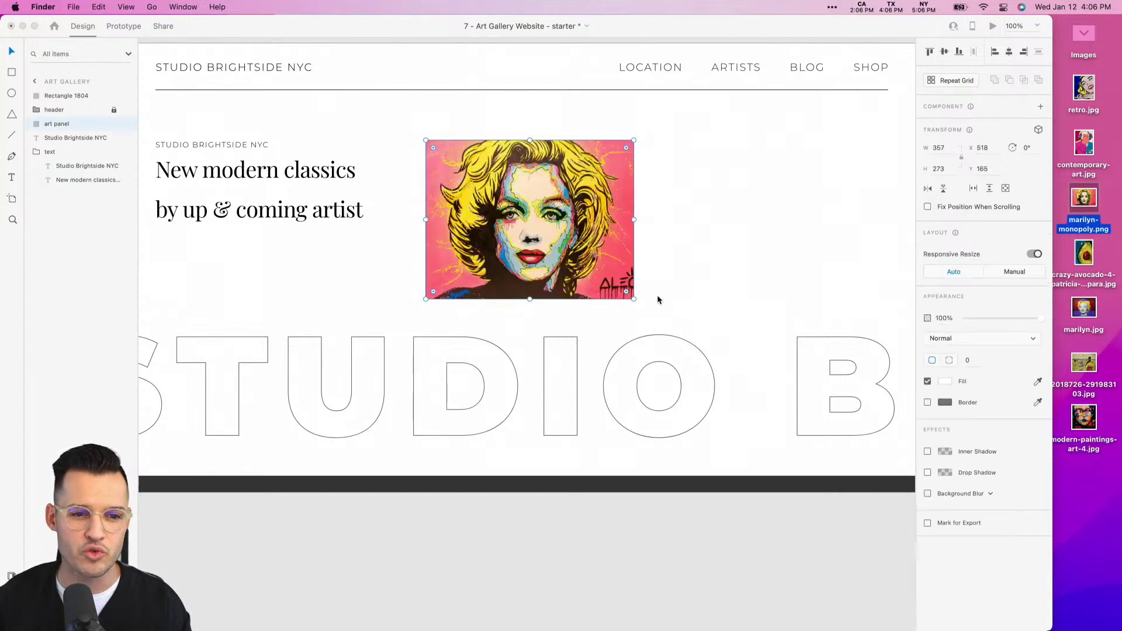
left_click(761, 168)
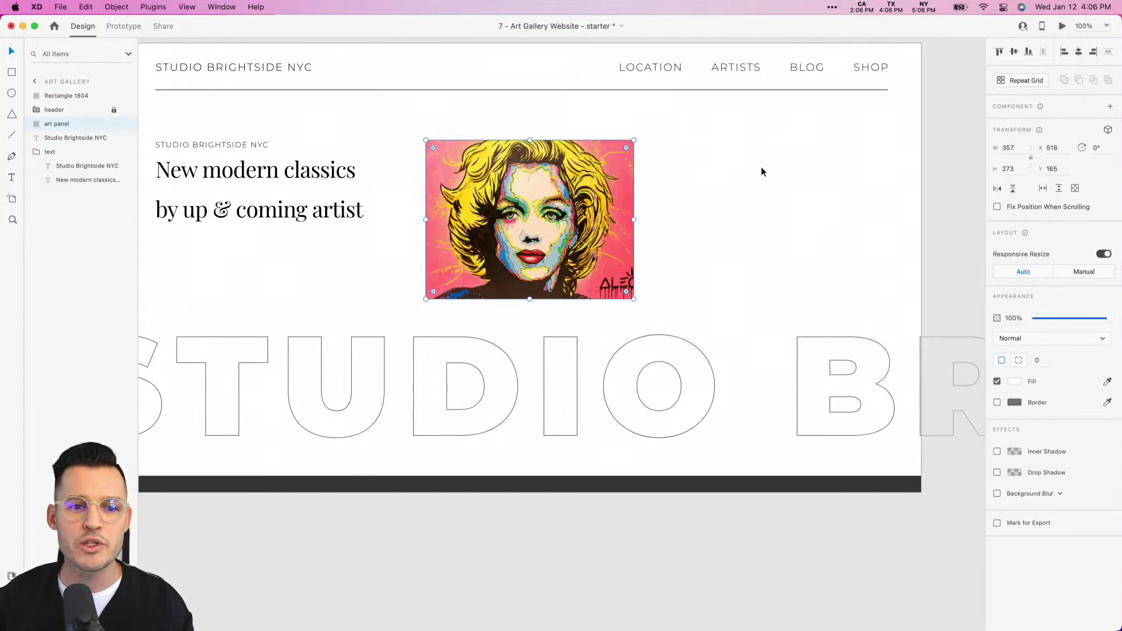
left_click(761, 169)
left_click_drag(761, 168, 845, 202)
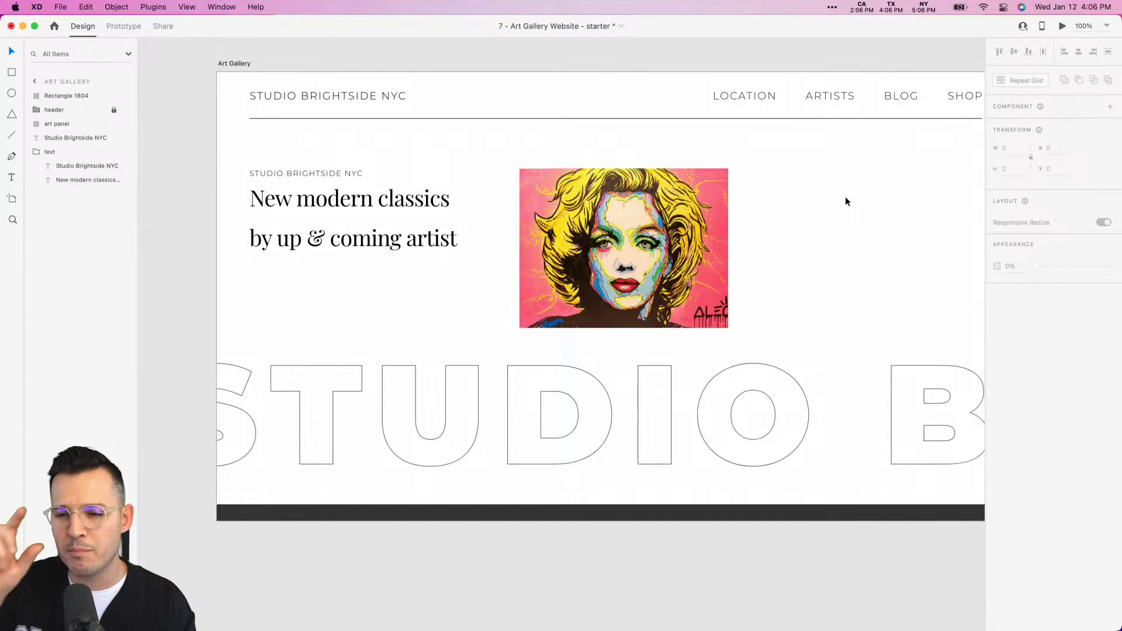
Set the line spacing of the large New modern classics heading to 48.
left_click(384, 223)
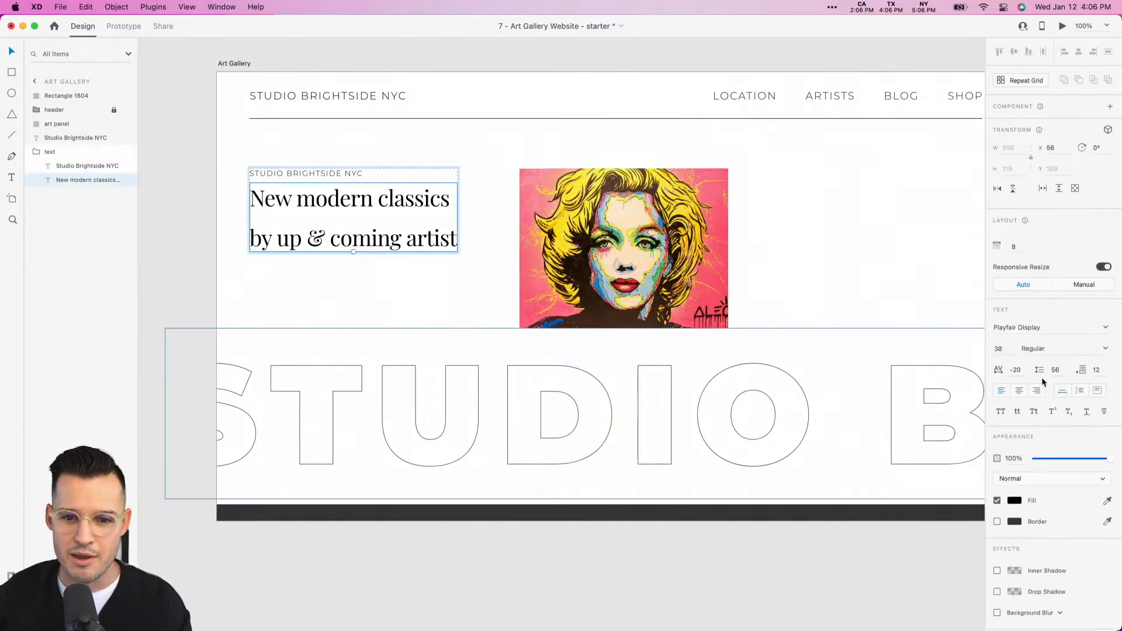
left_click(1061, 370)
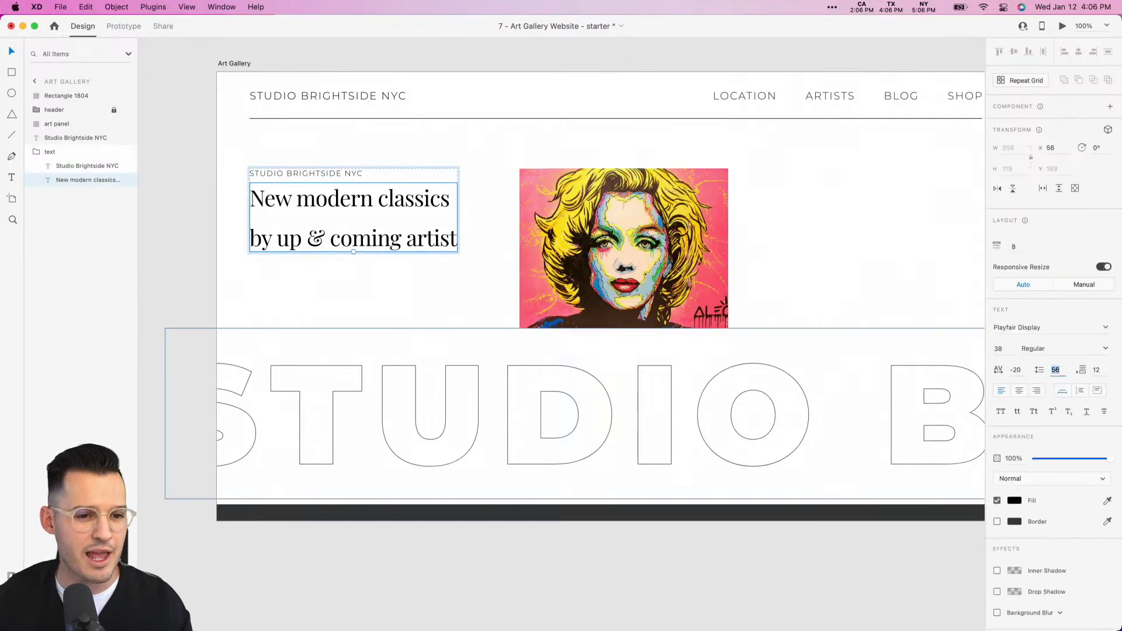
type("48")
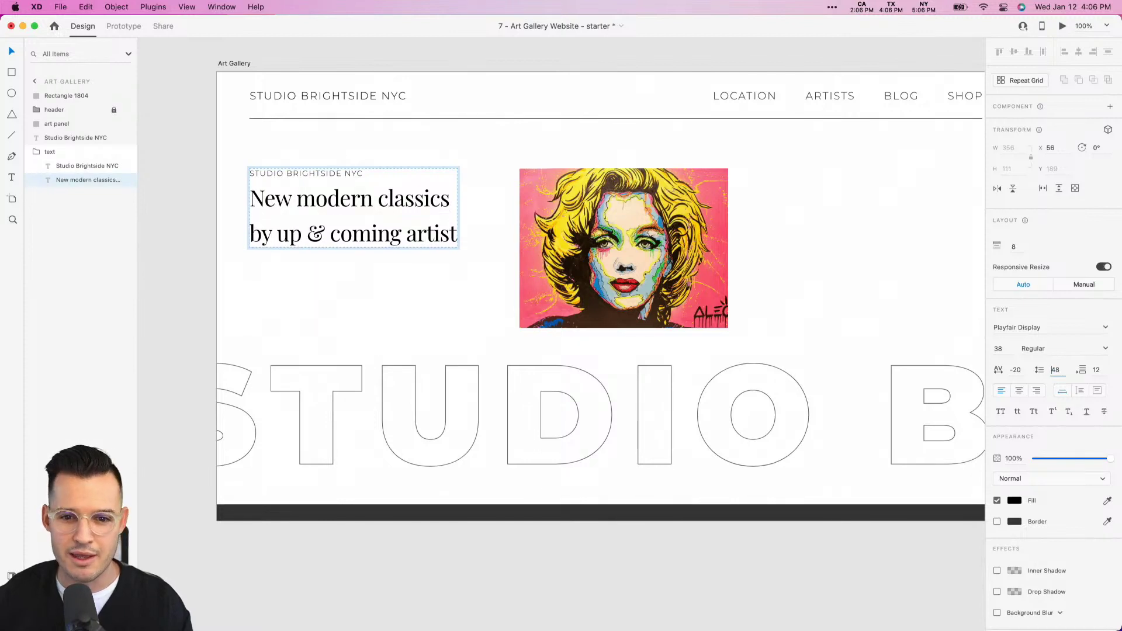
left_click(609, 128)
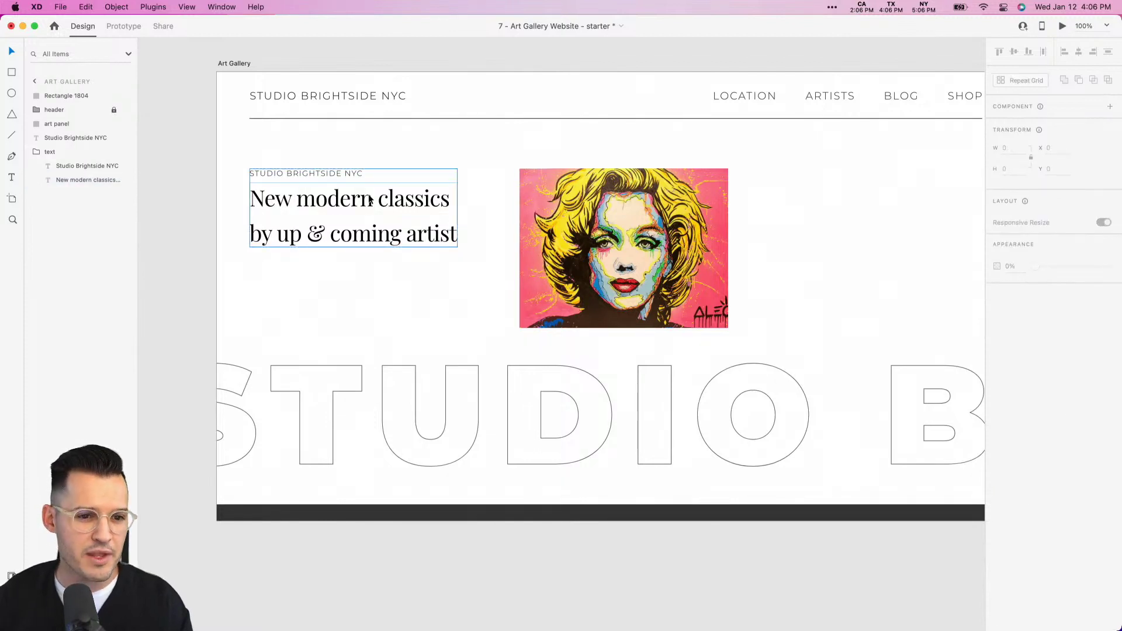
Duplicate the heading text group, scale the copy to 159 wide and place it above the artwork, aligned with its left edge.
left_click(331, 203)
left_click_drag(331, 204, 534, 156)
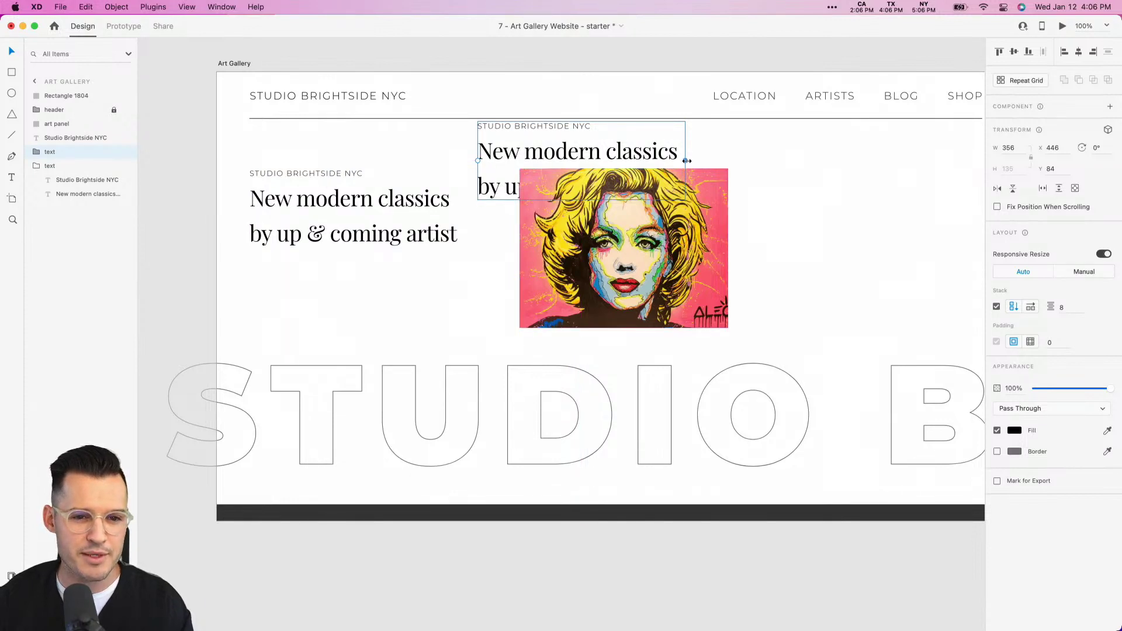
left_click_drag(685, 161, 571, 157)
scroll(485, 141, "right", 5)
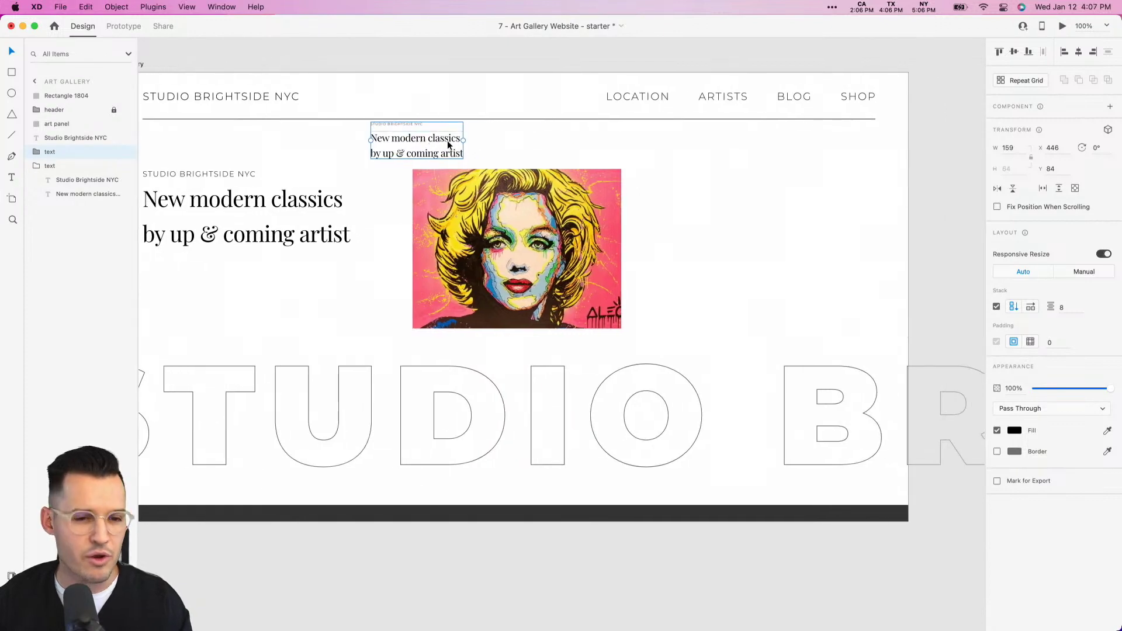
mouse_move(448, 140)
left_mouse_down()
mouse_move(438, 143)
mouse_move(463, 141)
left_mouse_up()
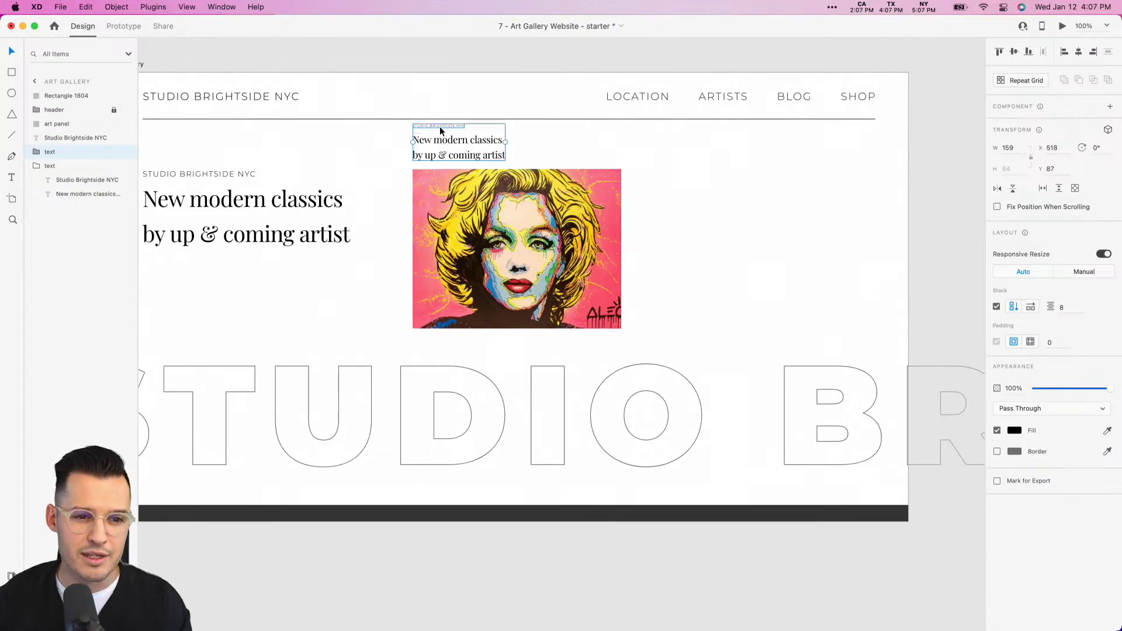
Reorder the small text stack above the artwork so the Studio Brightside NYC label sits below the heading.
double_click(440, 127)
key("super+bracketleft")
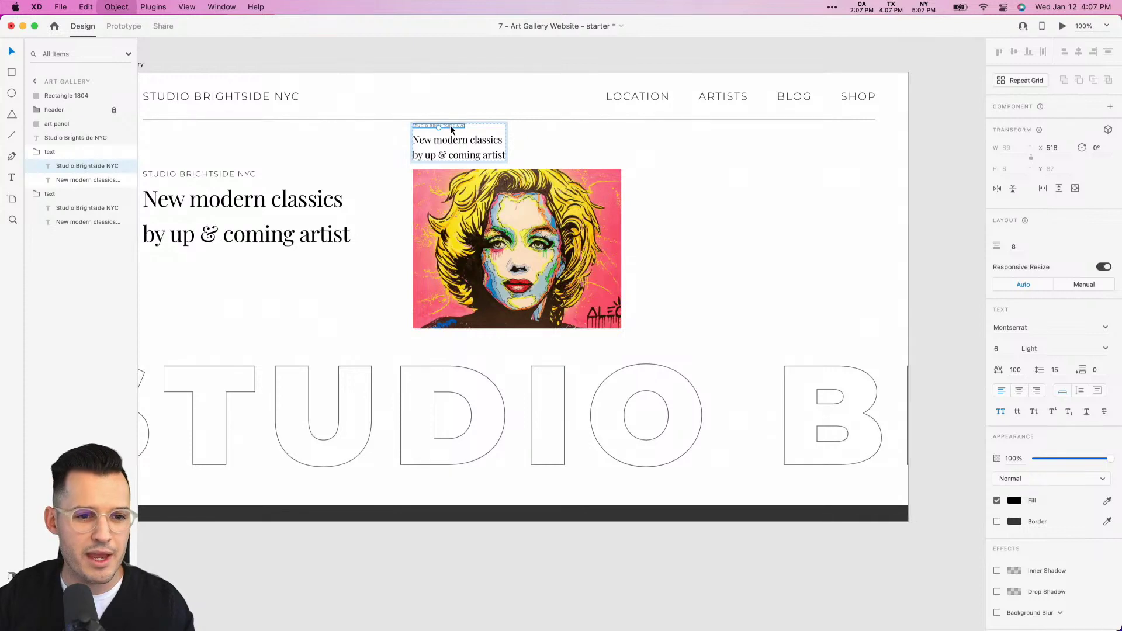
left_click(484, 105)
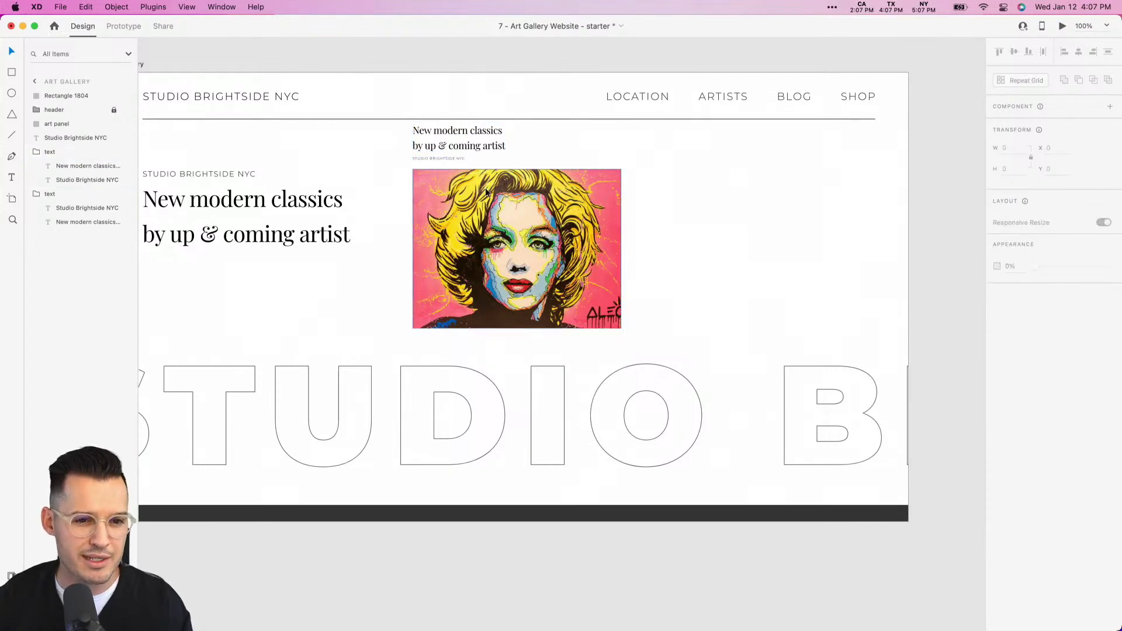
Shorten the artwork panel to about 232 high and move it down together with its caption, with the caption at Y 119.
left_click(518, 324)
left_click_drag(517, 328, 517, 305)
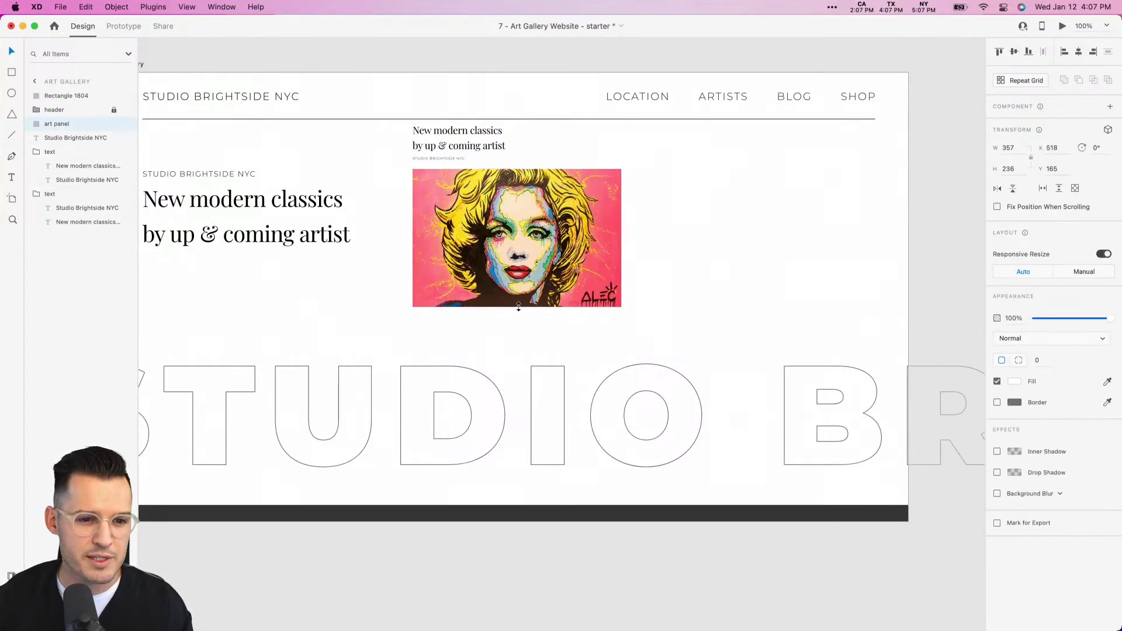
left_click_drag(451, 129, 453, 149)
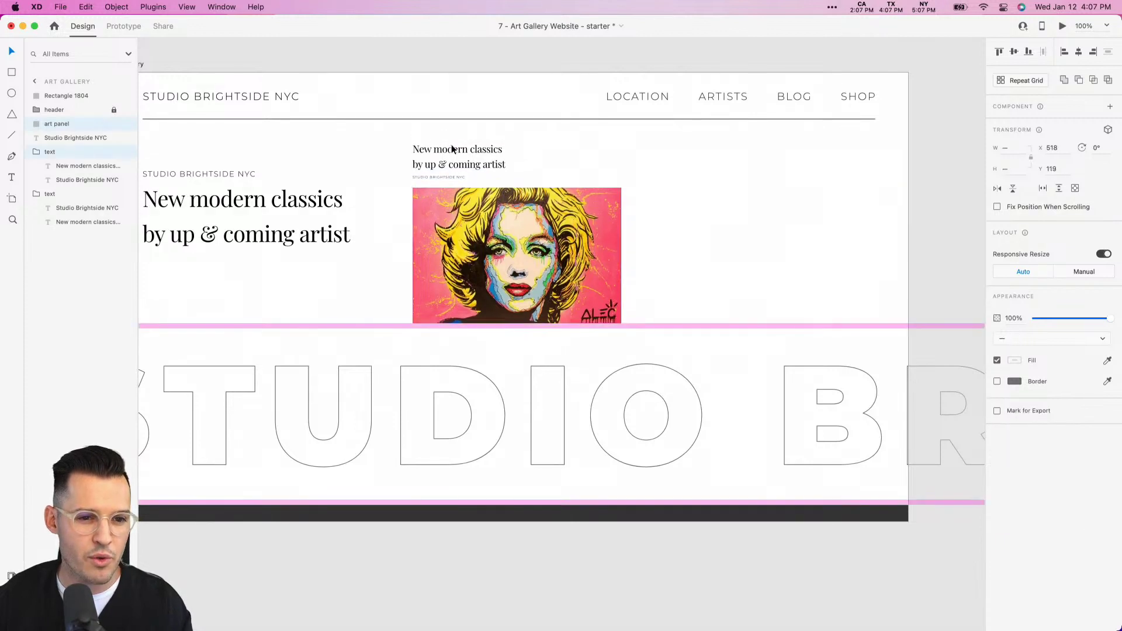
scroll(595, 224, "left", 4)
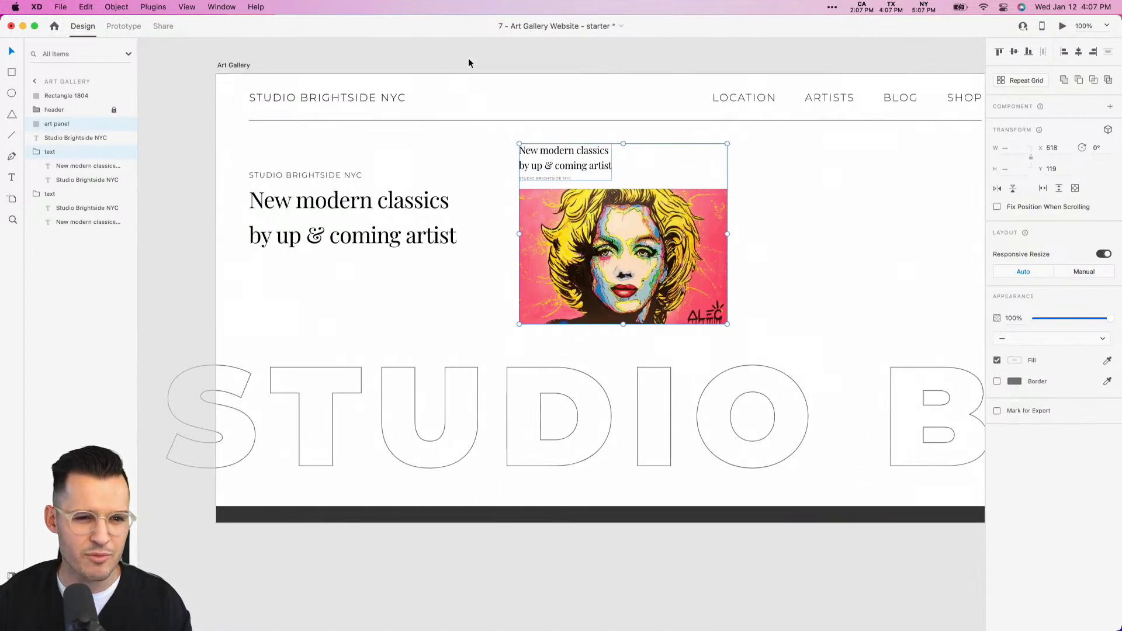
Replace the small label under the artwork's caption heading with the text ARTIST NAME.
key("z")
left_click(661, 66)
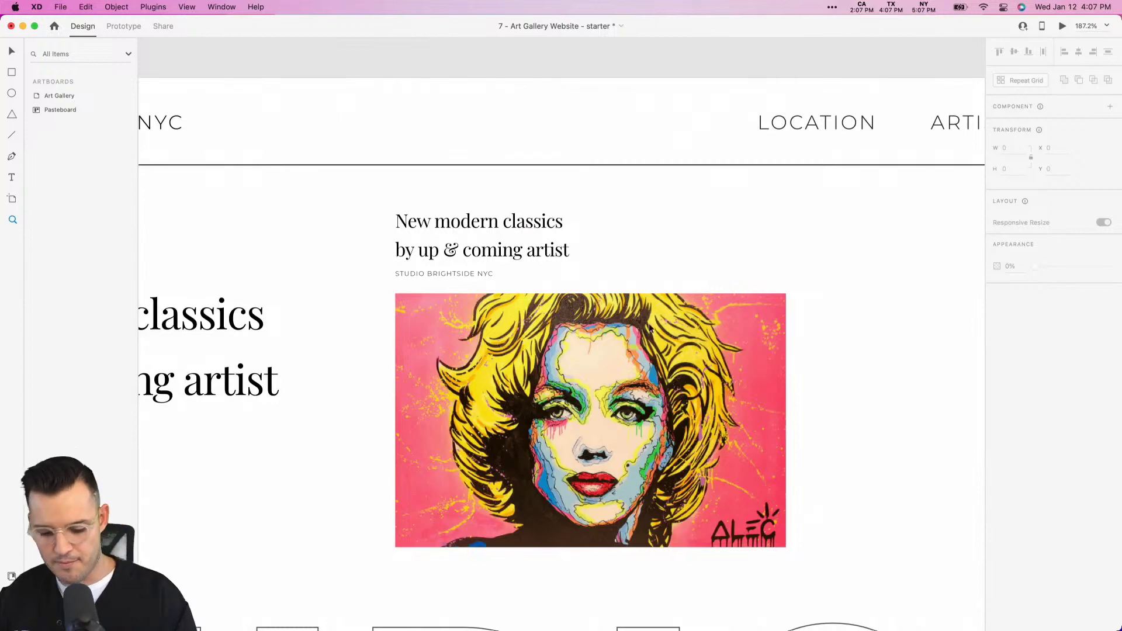
key("v")
double_click(503, 230)
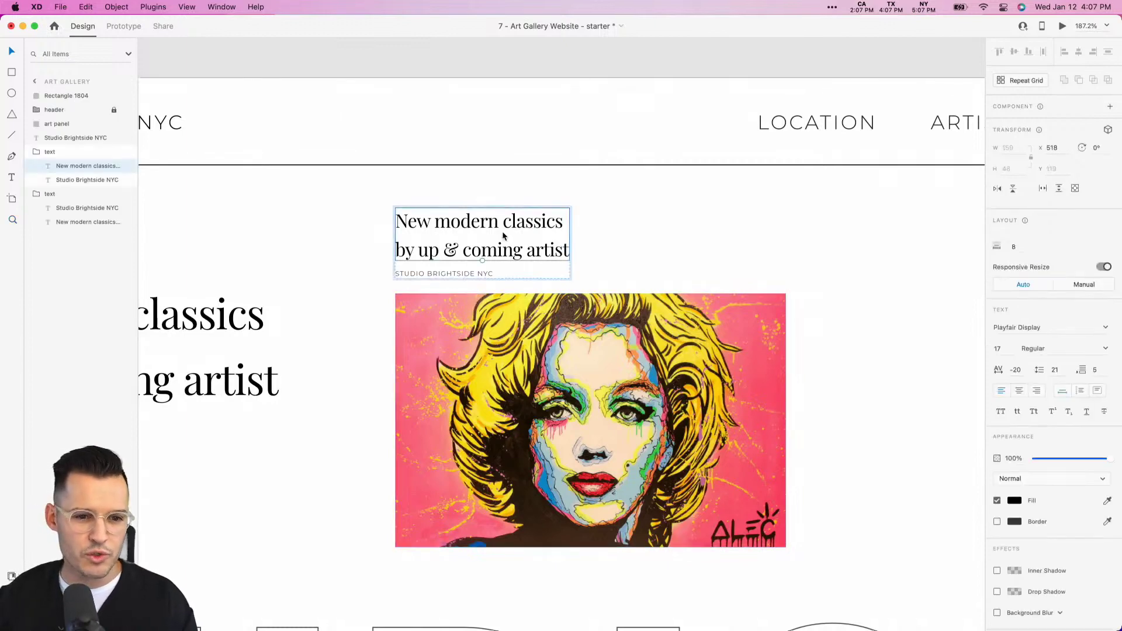
left_click(527, 54)
scroll(491, 234, "down", 2)
double_click(472, 221)
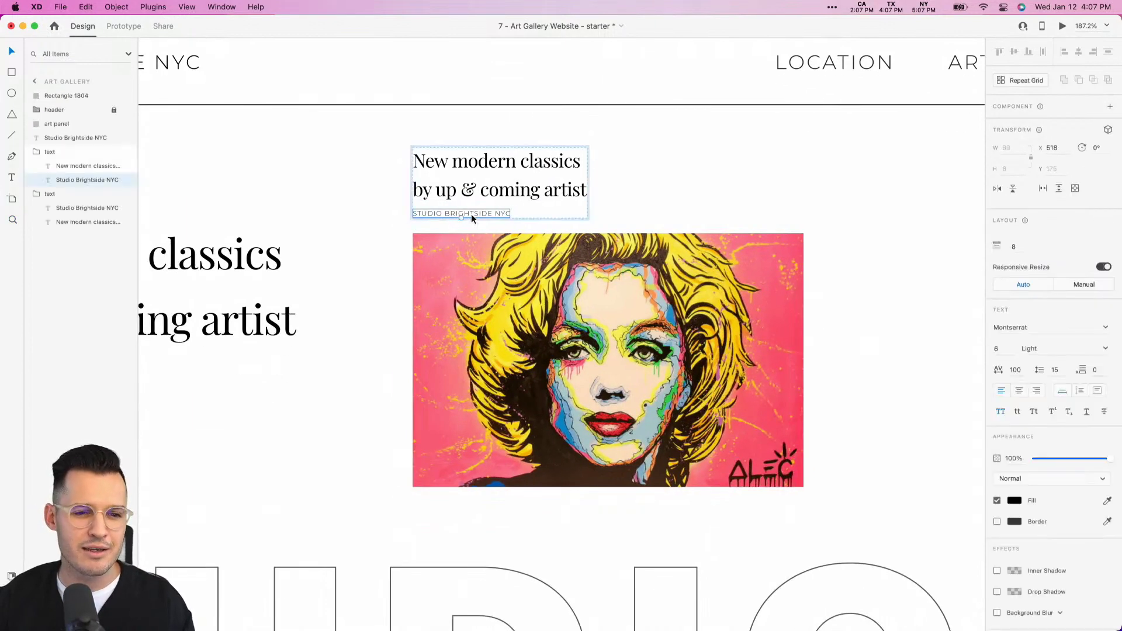
double_click(472, 214)
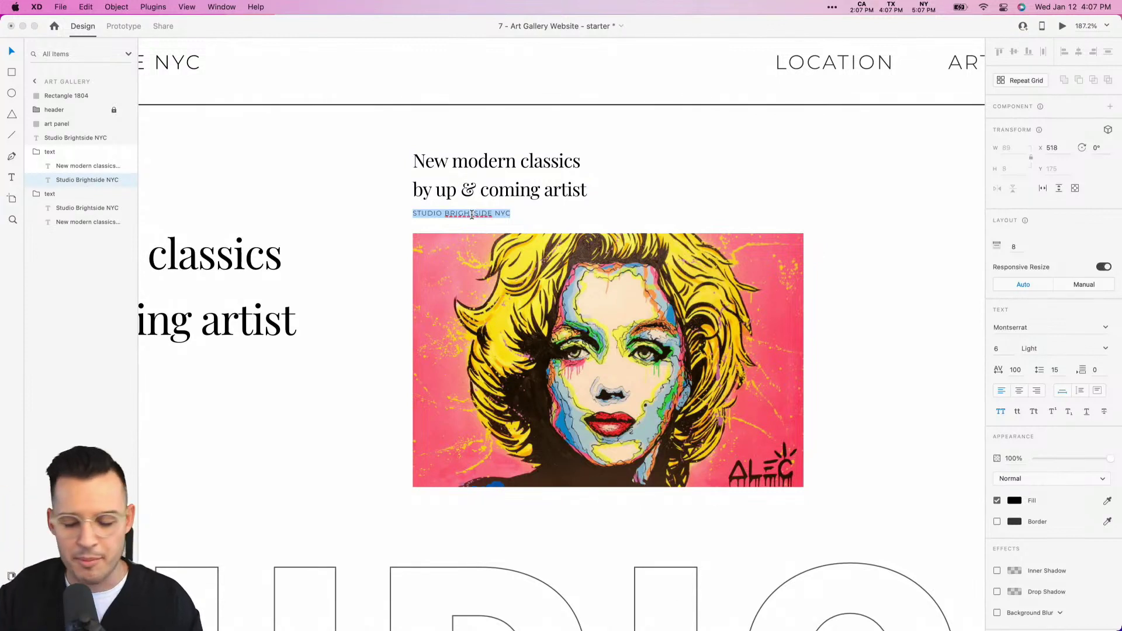
type("ARTIST")
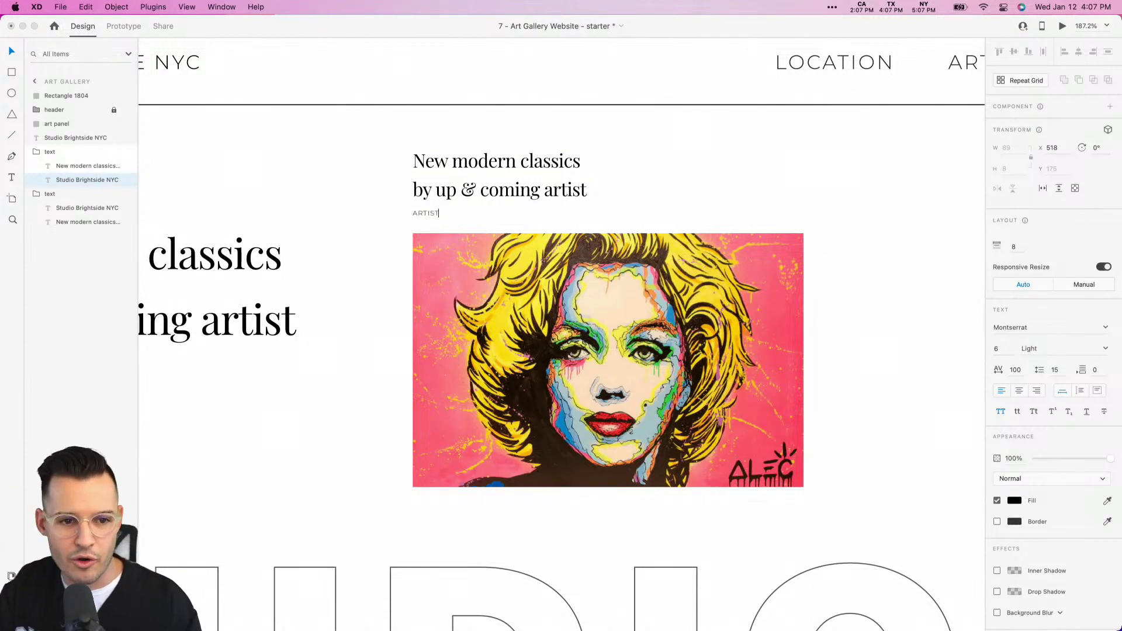
type(" NAME")
key("Escape")
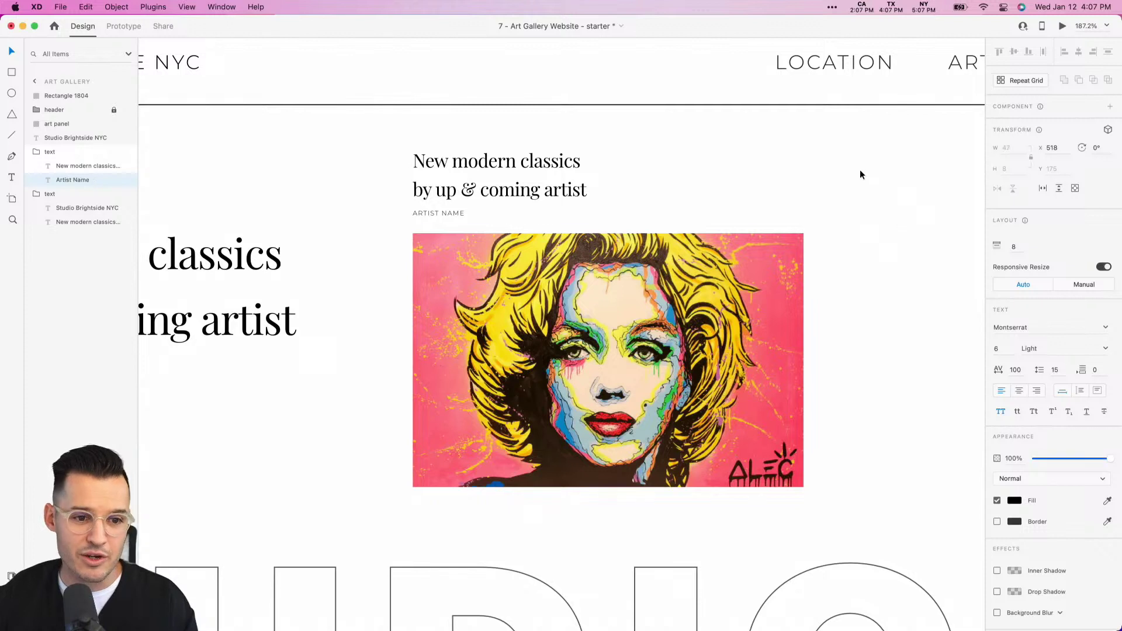
Set the text size of the Artist Name label to 9.
left_click(1000, 349)
type("7")
key("BackSpace")
type("9")
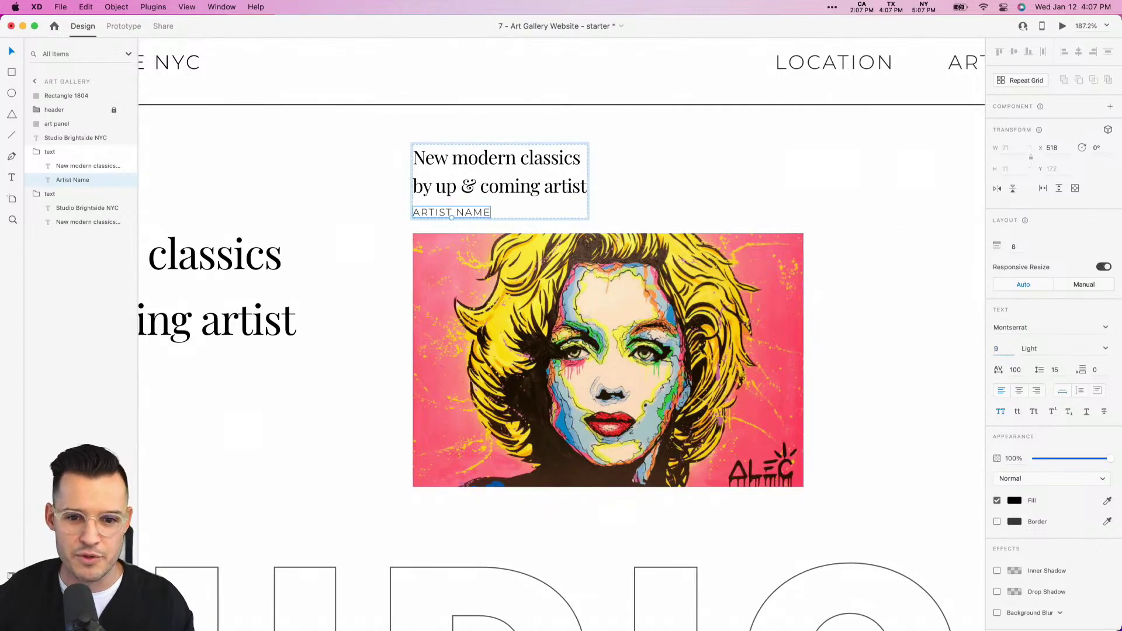
Set the text size of the artwork's caption heading to 18.
left_click(489, 186)
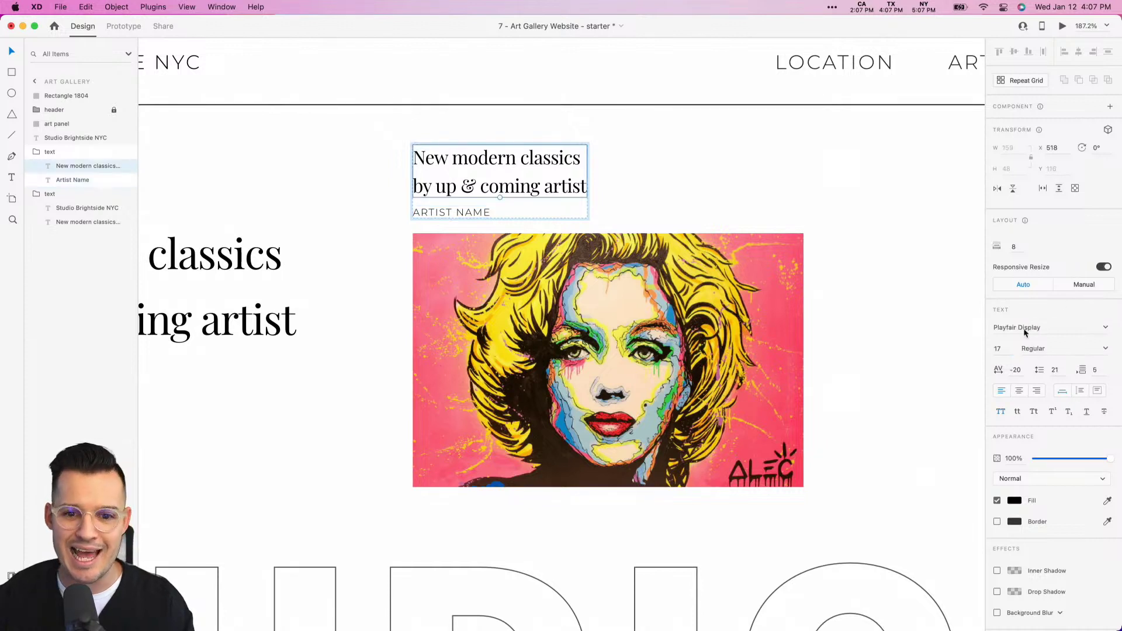
left_click(1005, 349)
type("18")
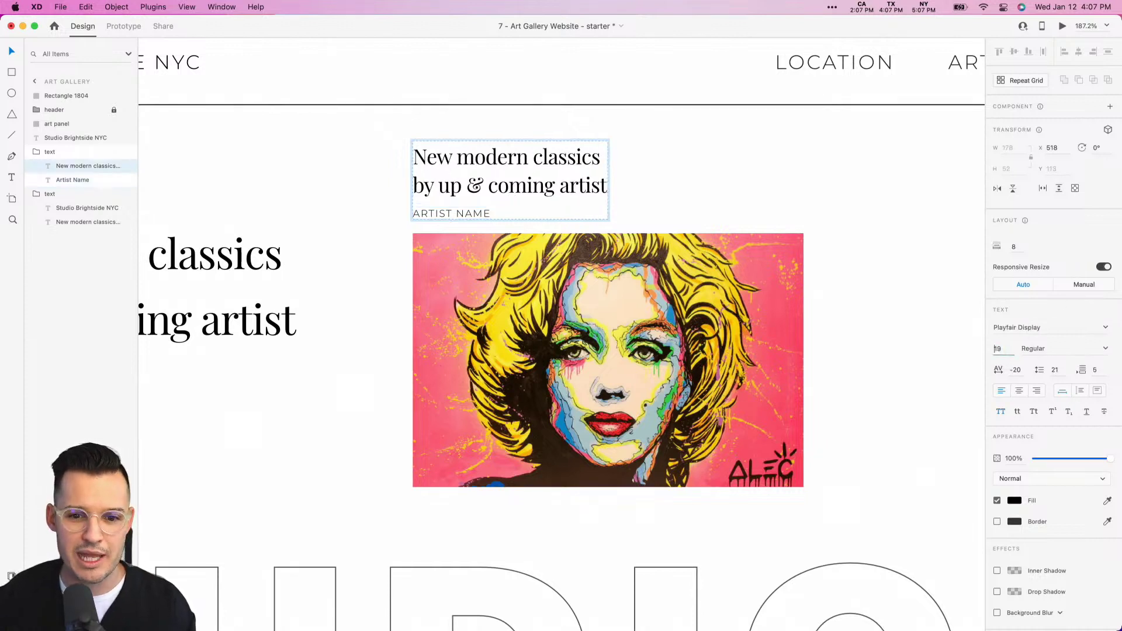
key("Return")
key("Escape")
key("Escape")
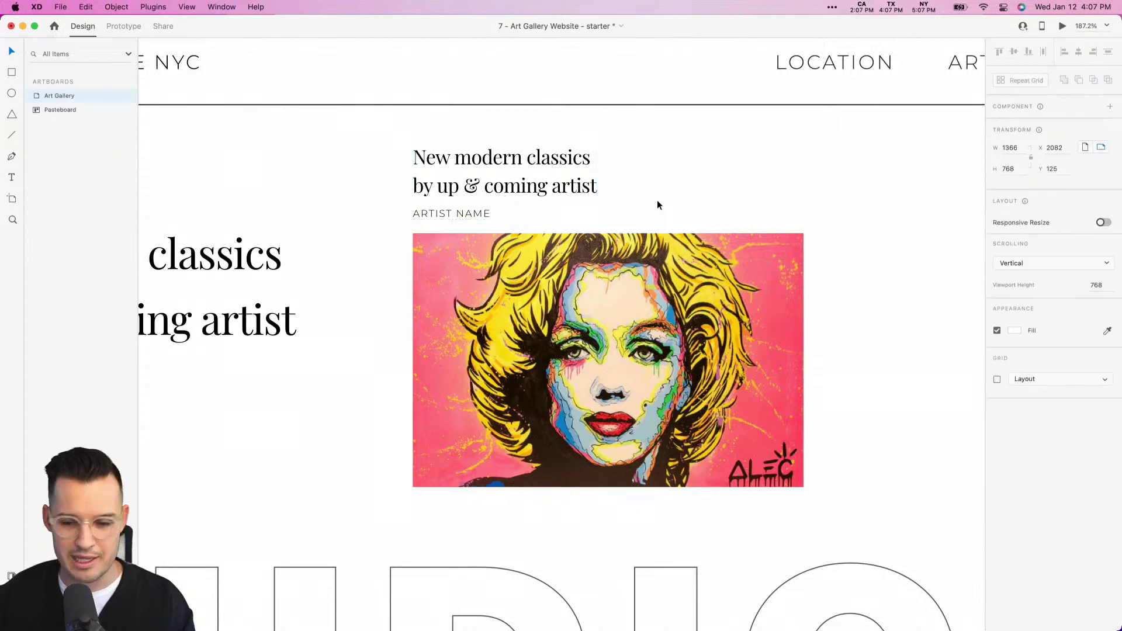
key("super+1")
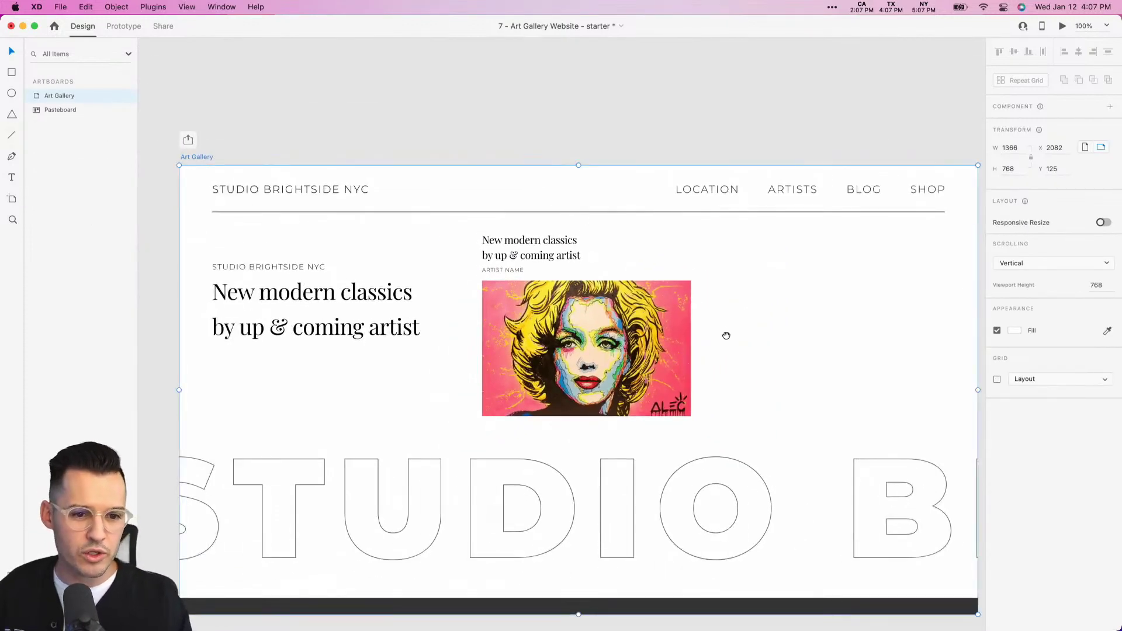
scroll(727, 333, "down", 3)
scroll(727, 333, "left", 2)
left_click(584, 190)
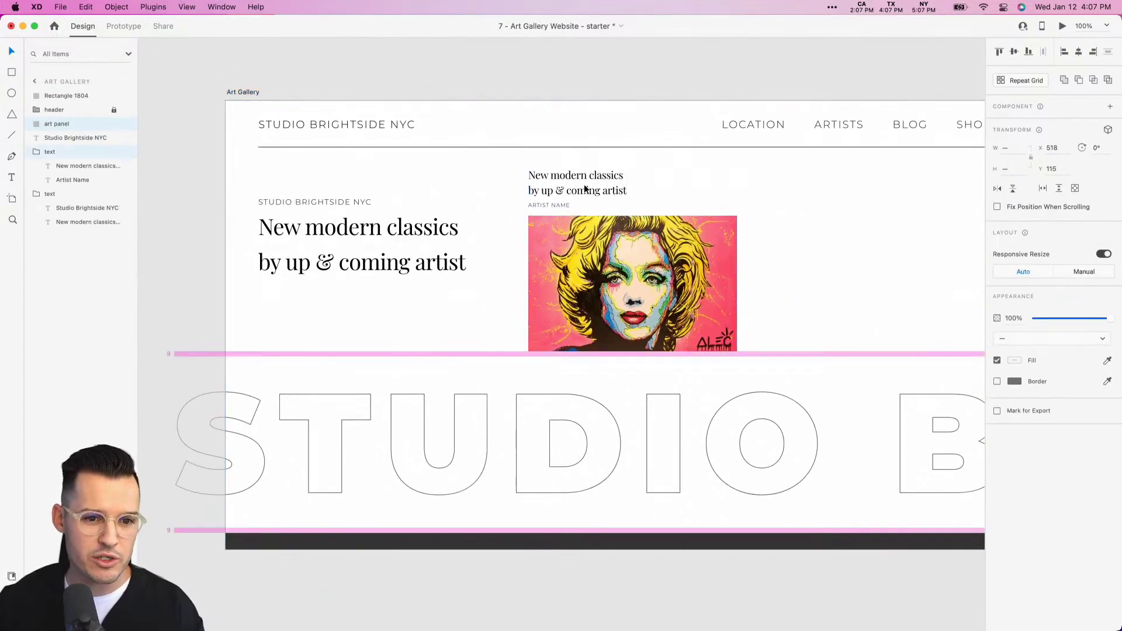
left_click(837, 223)
scroll(819, 216, "right", 2)
scroll(818, 216, "down", 1)
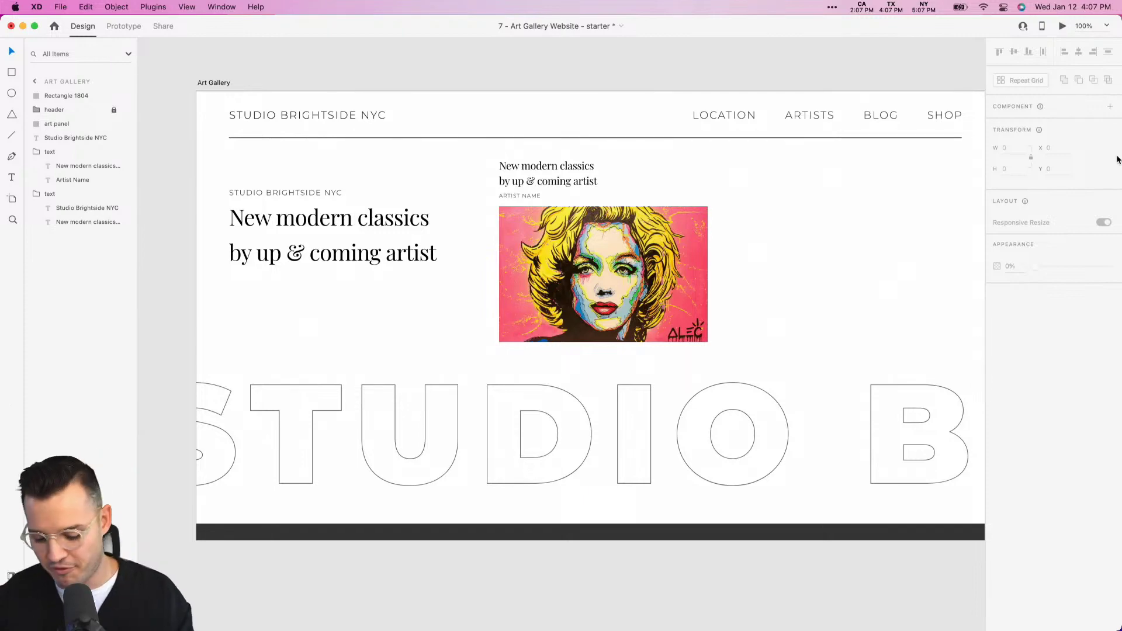
Duplicate the artwork panel in place and fill the copy with the saved dark grey swatch.
left_click(598, 282)
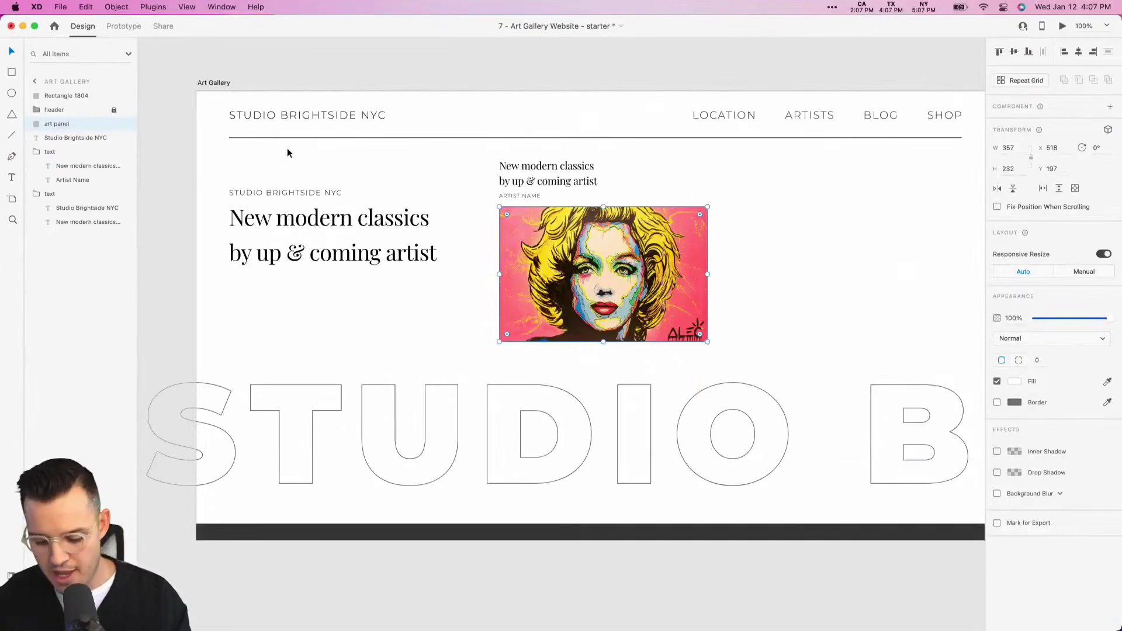
key("super+d")
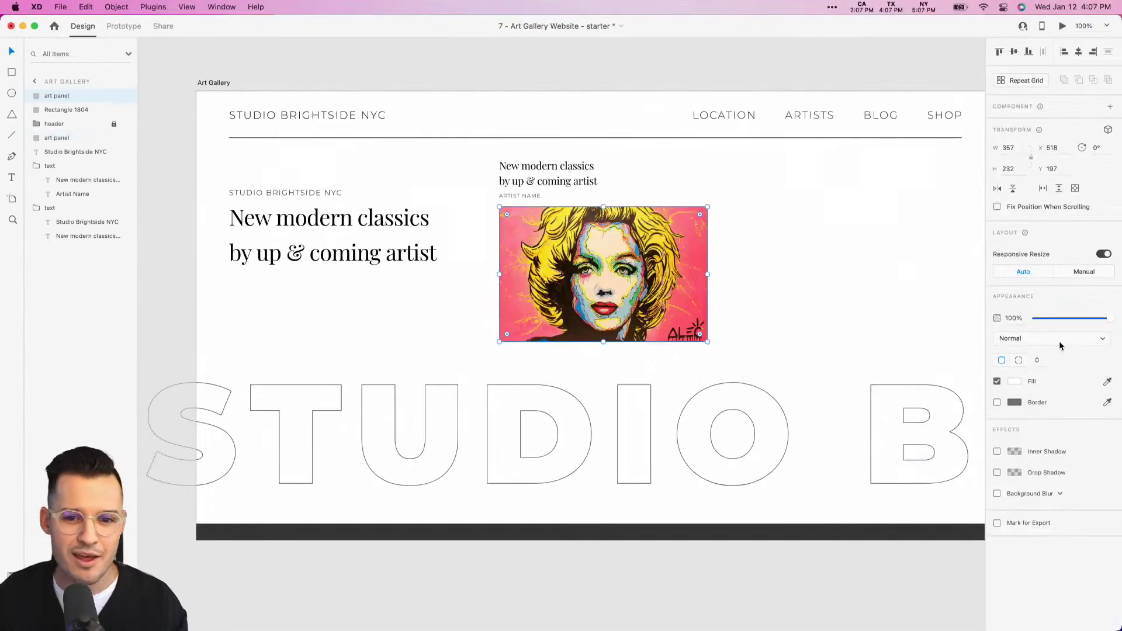
left_click(1016, 381)
left_click_drag(927, 381, 778, 517)
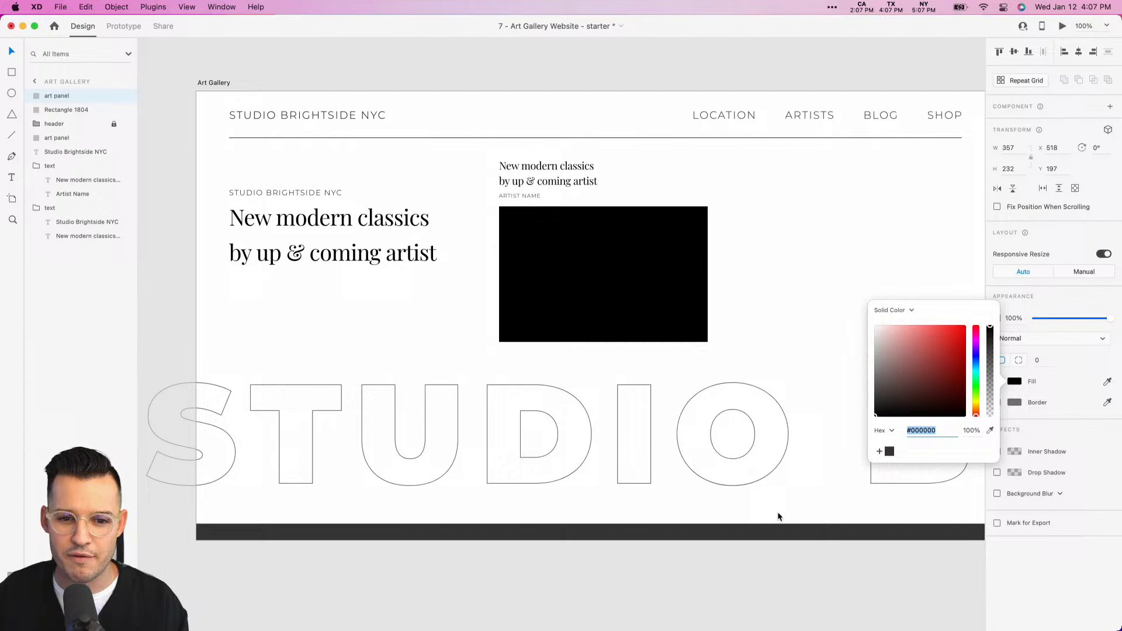
left_click(890, 453)
left_click(772, 248)
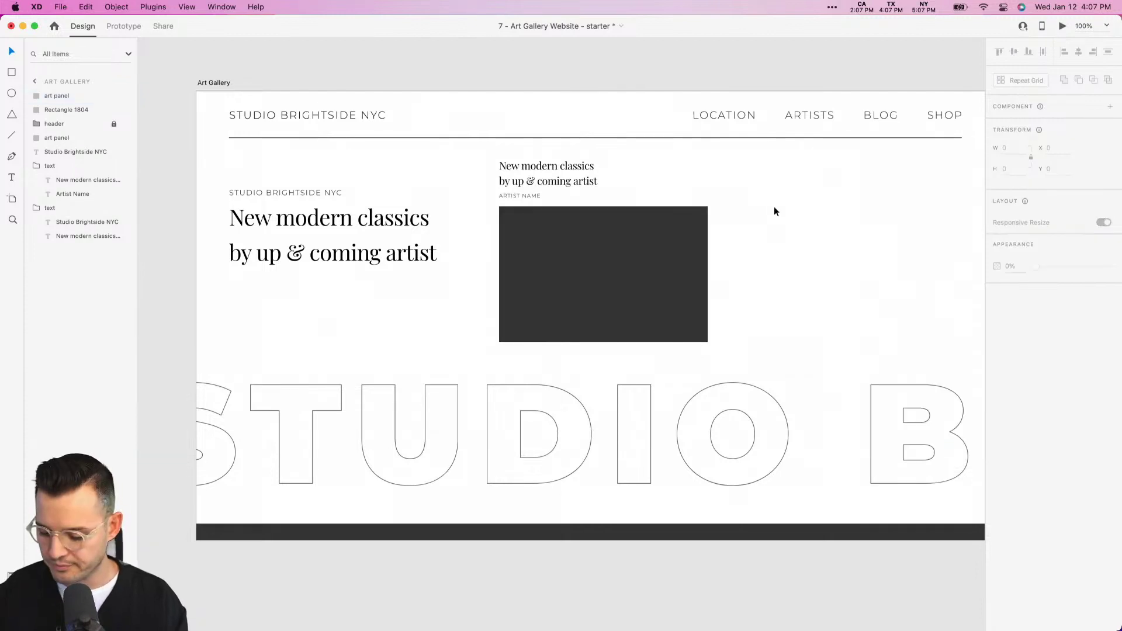
Offset the dark panel down and left over the artwork to X 499, Y 220, and lower its opacity to 86%.
key("super+equal")
scroll(743, 210, "right", 2)
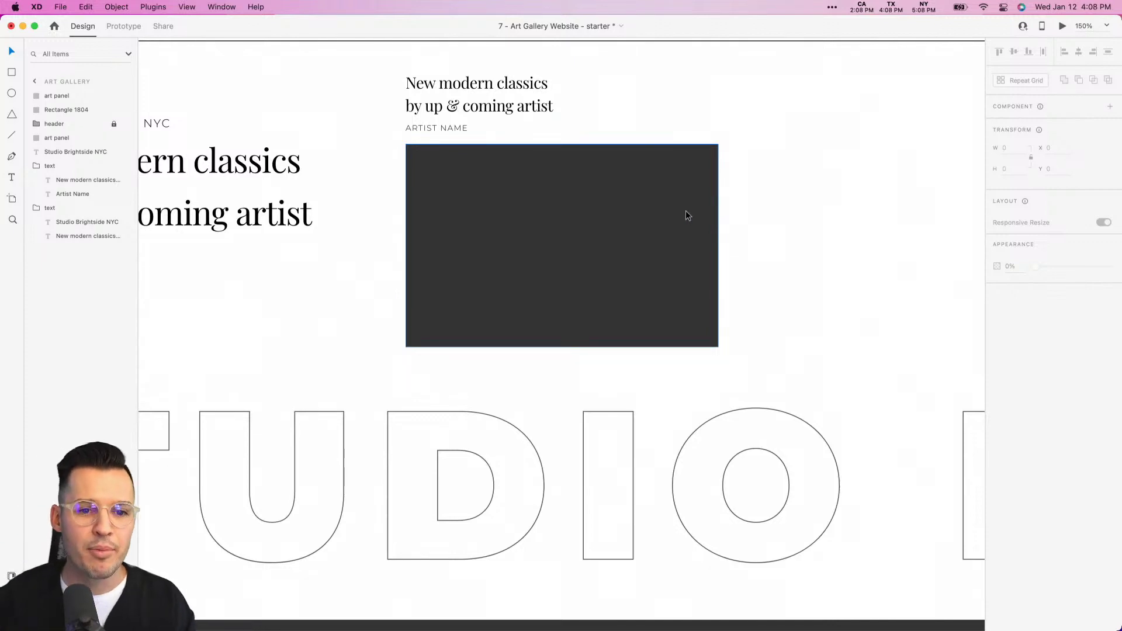
left_click(626, 211)
left_click_drag(629, 207, 614, 228)
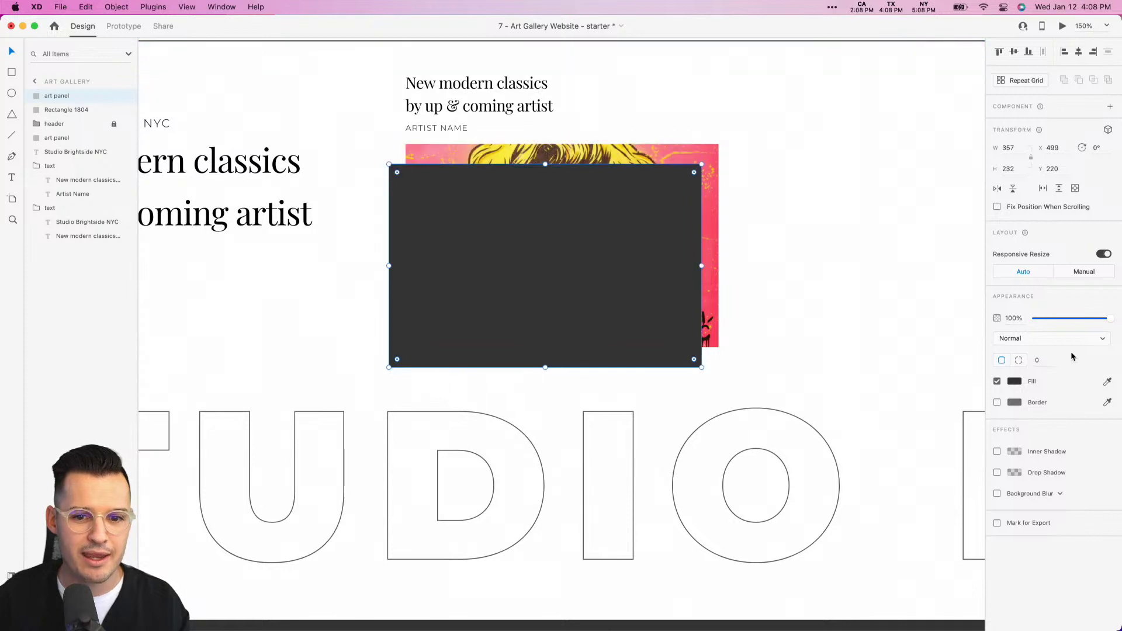
mouse_move(1103, 321)
left_mouse_down()
mouse_move(1057, 323)
mouse_move(1100, 325)
left_mouse_up()
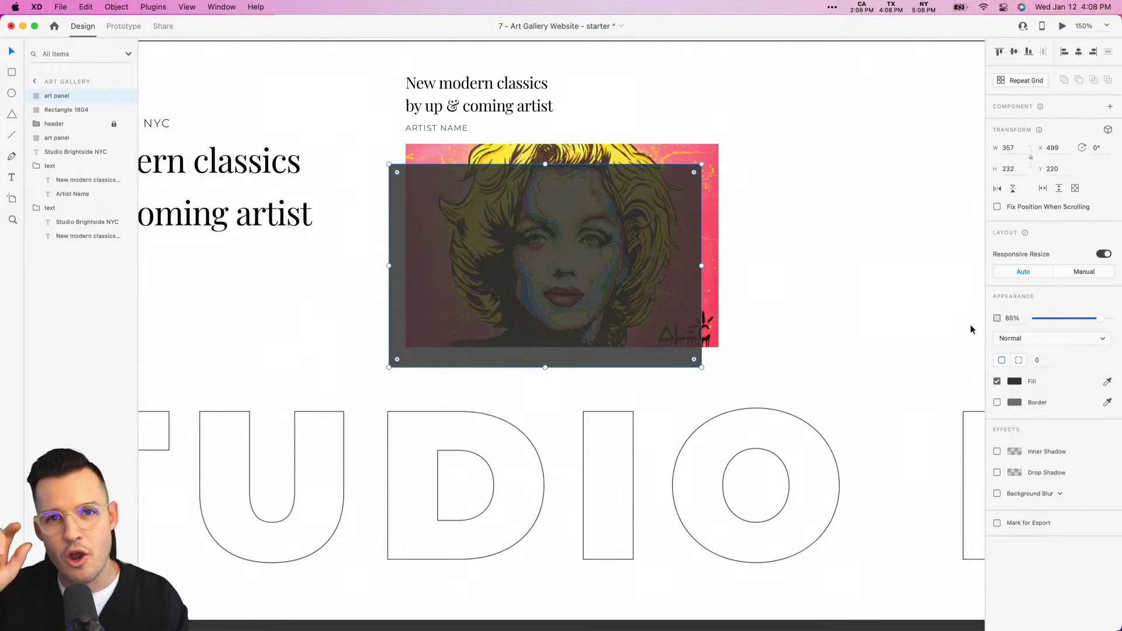
left_click(659, 120)
Copy the large outlined Studio Brightside NYC text, lock the original, and paste the copy above the dark panel in the layer order.
scroll(303, 191, "left", 5)
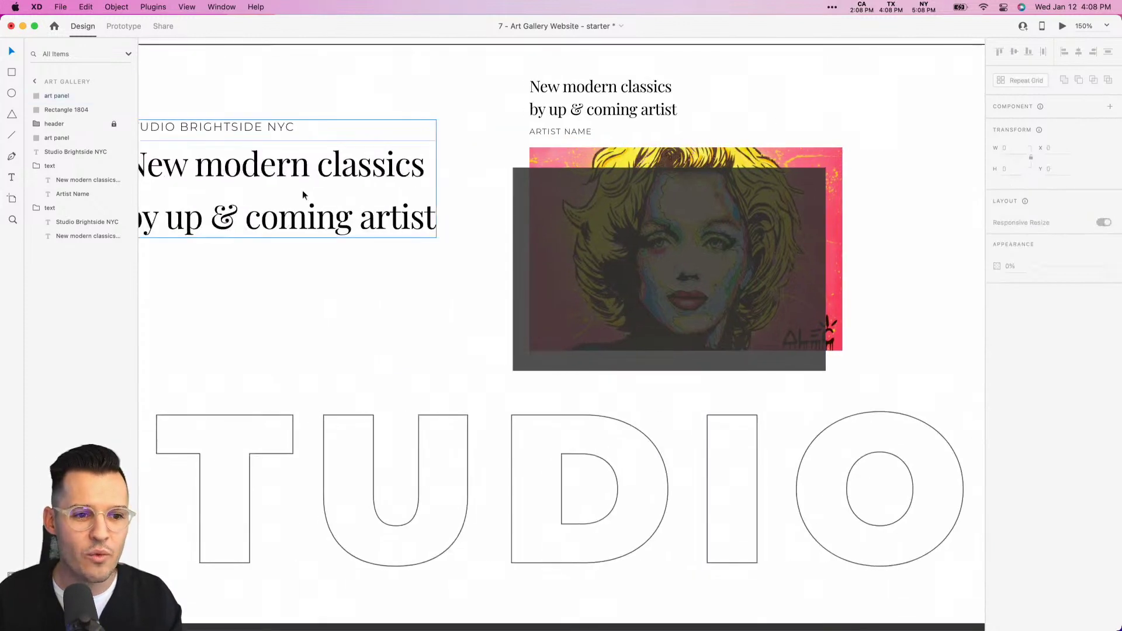
left_click(409, 426)
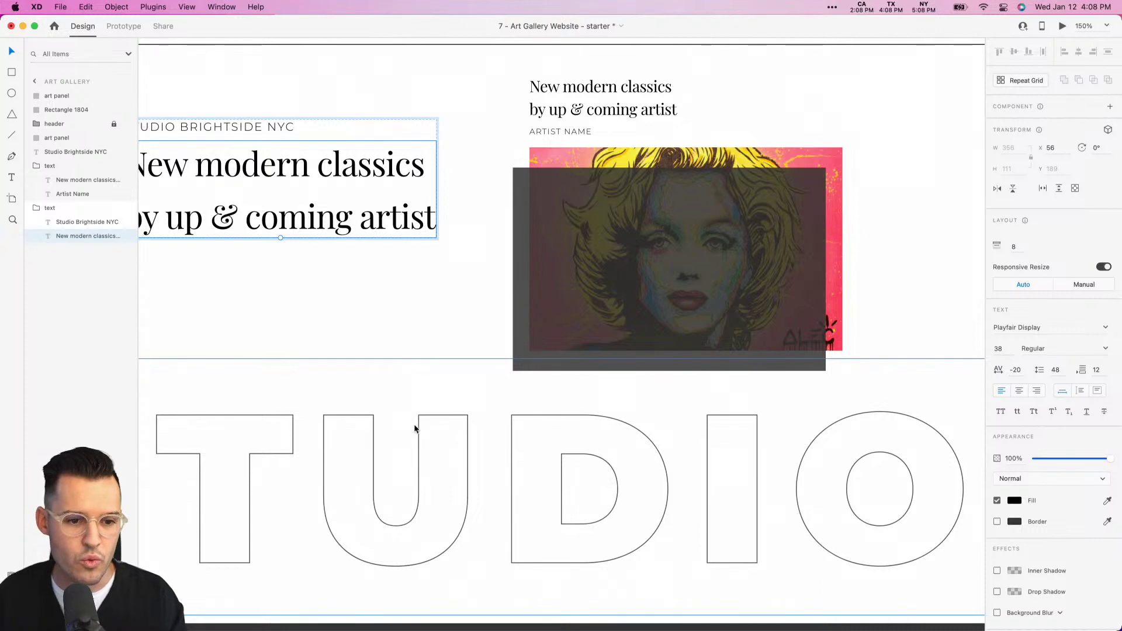
key("super+c")
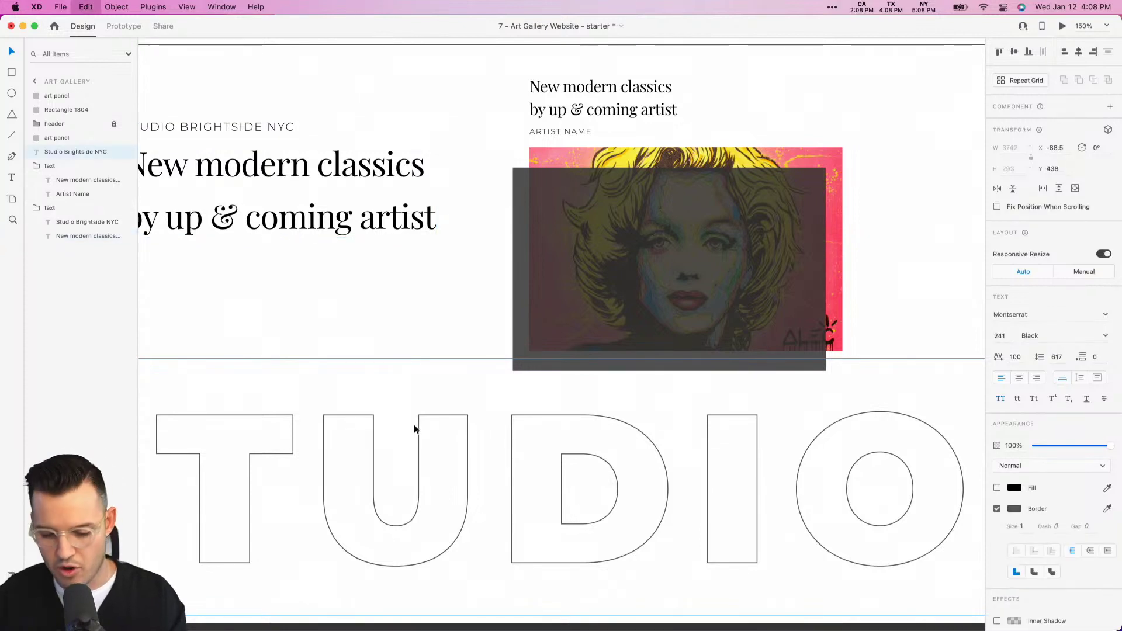
left_click(114, 153)
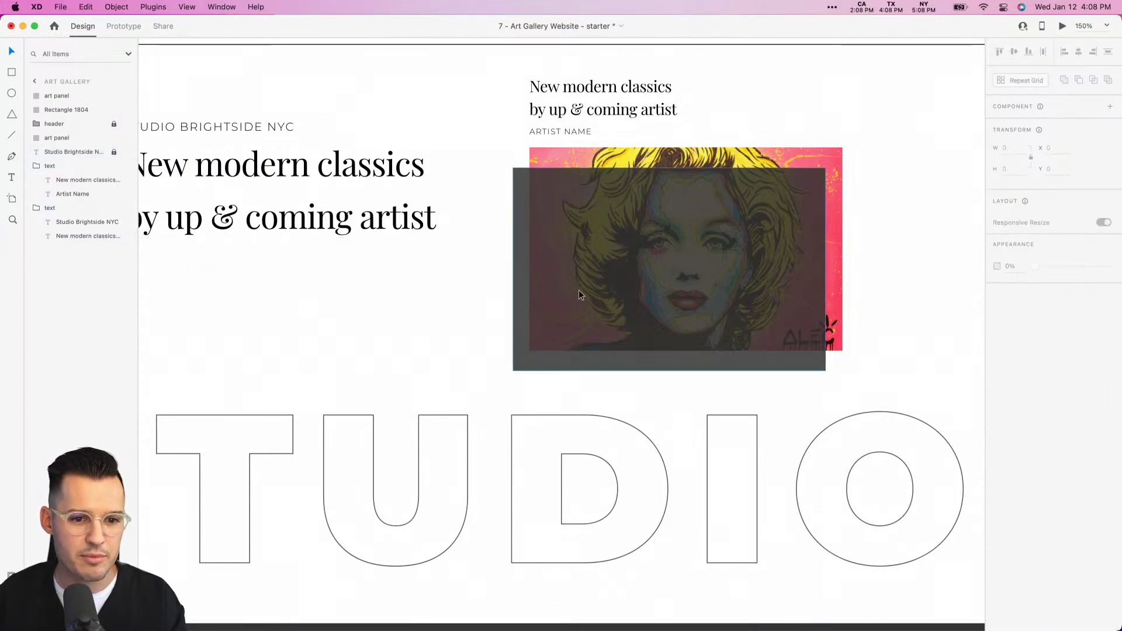
left_click(577, 266)
scroll(576, 258, "up", 5)
key("super+v")
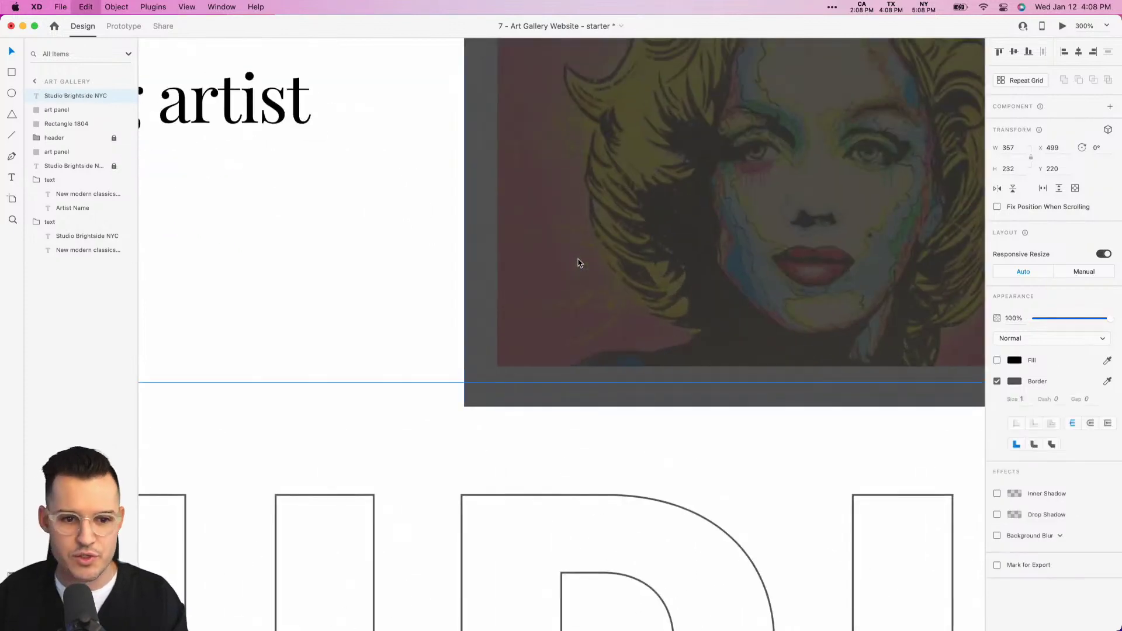
Move the copied outline text up over the artwork to X -24.5, Y 250.
scroll(577, 262, "down", 10)
key("shift+Up")
key("shift+Up")
key("shift+Up")
key("shift+Up")
key("shift+Up")
key("shift+Up")
key("shift+Up")
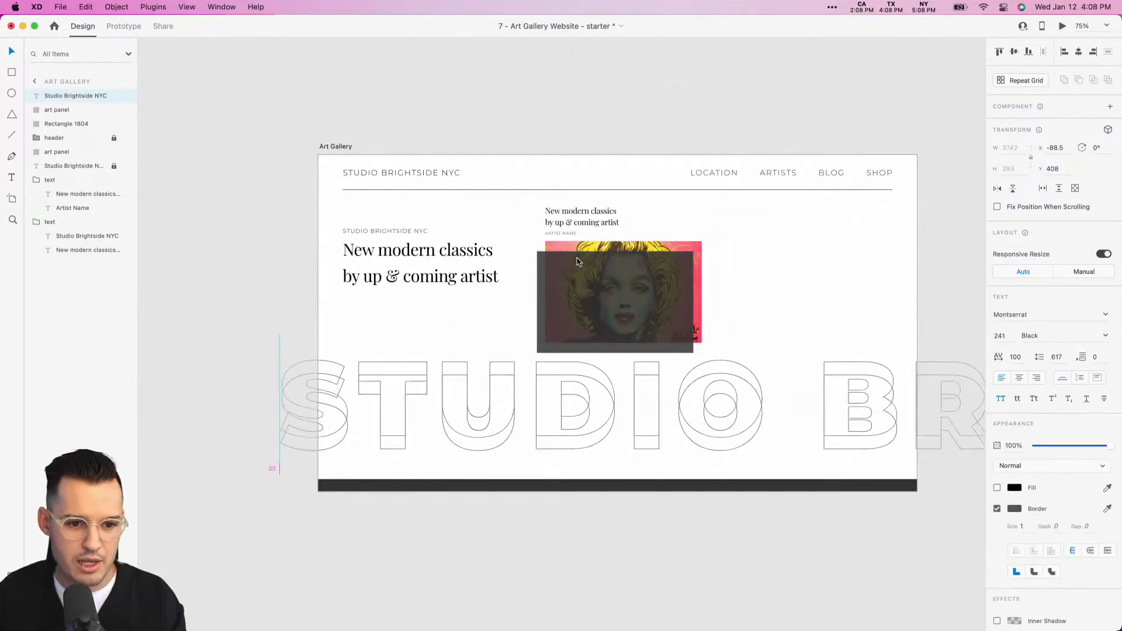
left_click_drag(538, 411, 565, 359)
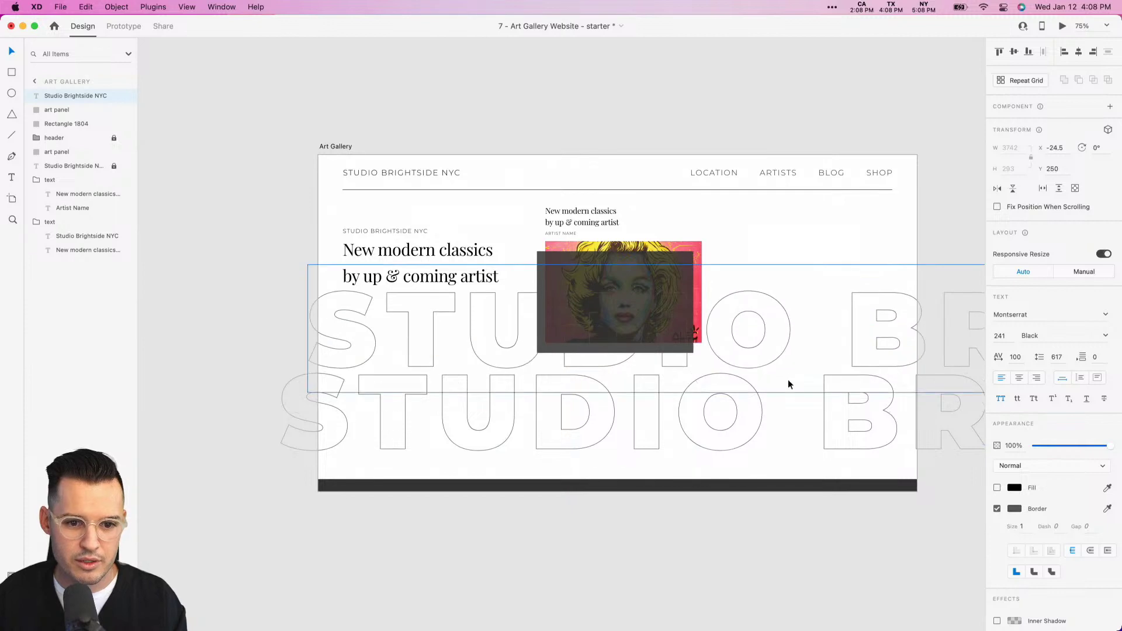
Replace the copied outline text's wording with SEE MORE.
scroll(651, 371, "right", 5)
double_click(838, 345)
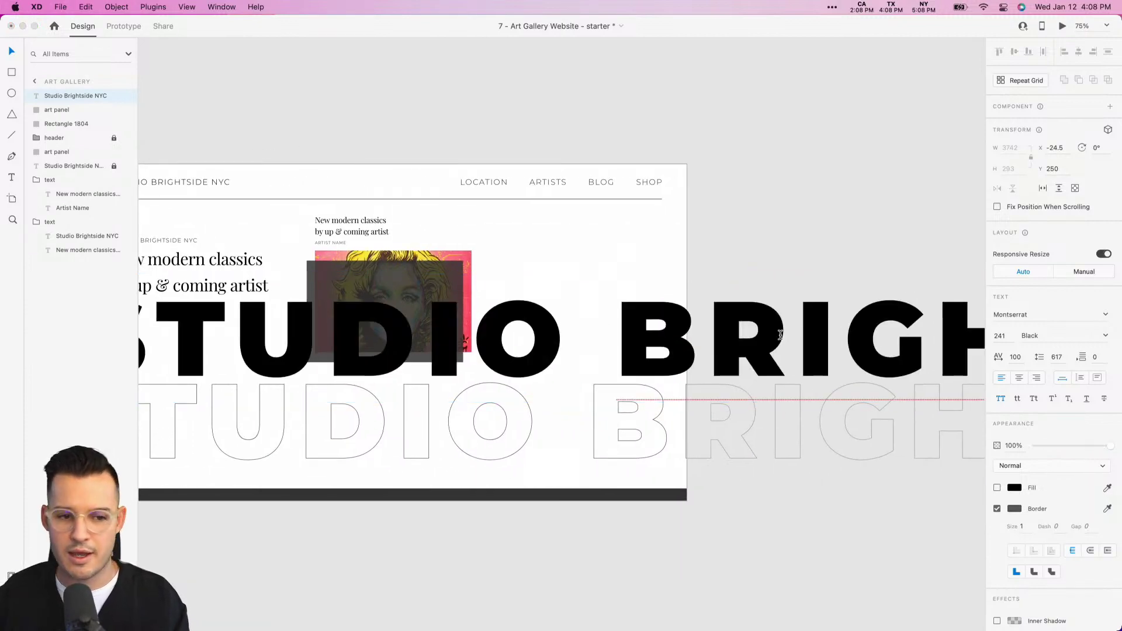
key("super+a")
type("SEE MORE")
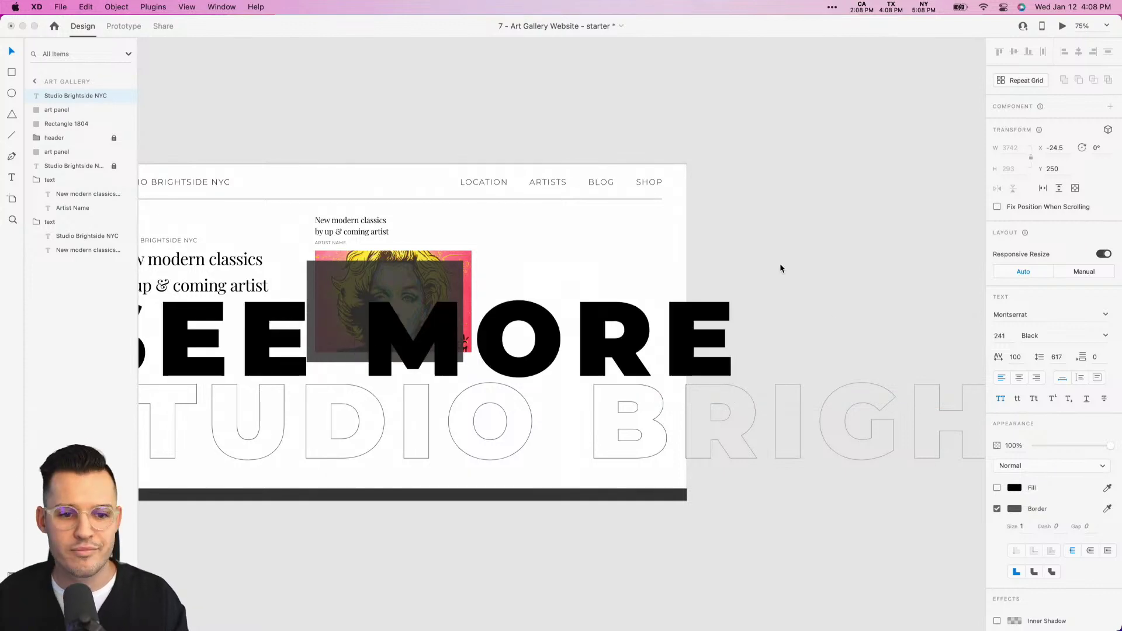
key("Escape")
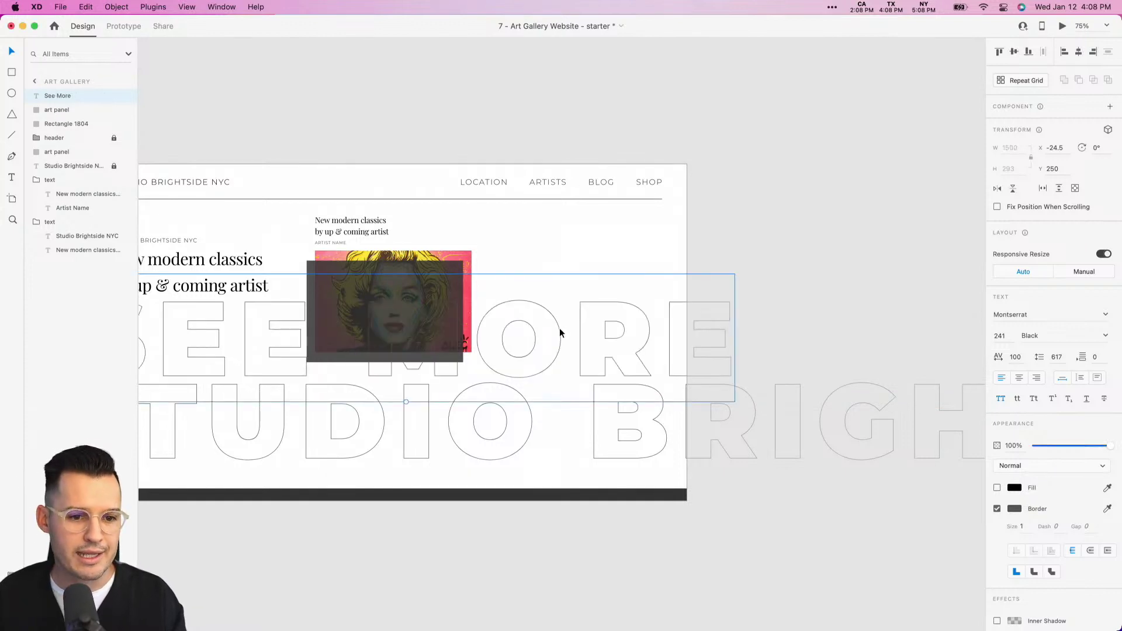
Scale the SEE MORE text down to roughly the dark panel's width, place it over the panel, and make its border white.
left_click_drag(407, 401, 406, 307)
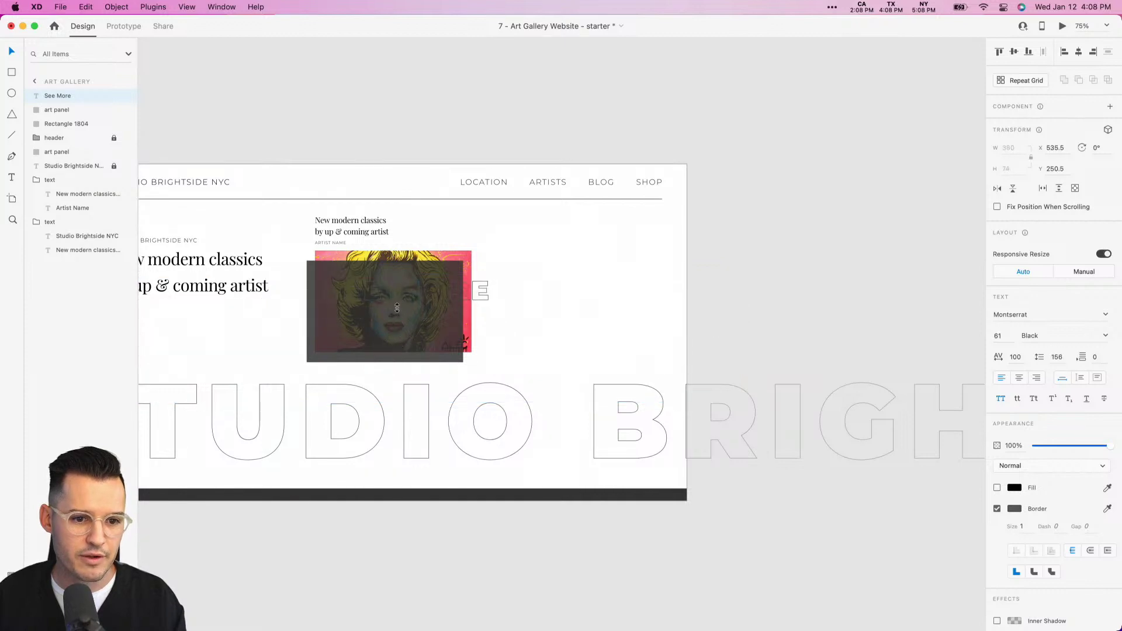
left_click(1015, 509)
left_click_drag(947, 494, 777, 318)
left_click(760, 277)
scroll(760, 277, "left", 5)
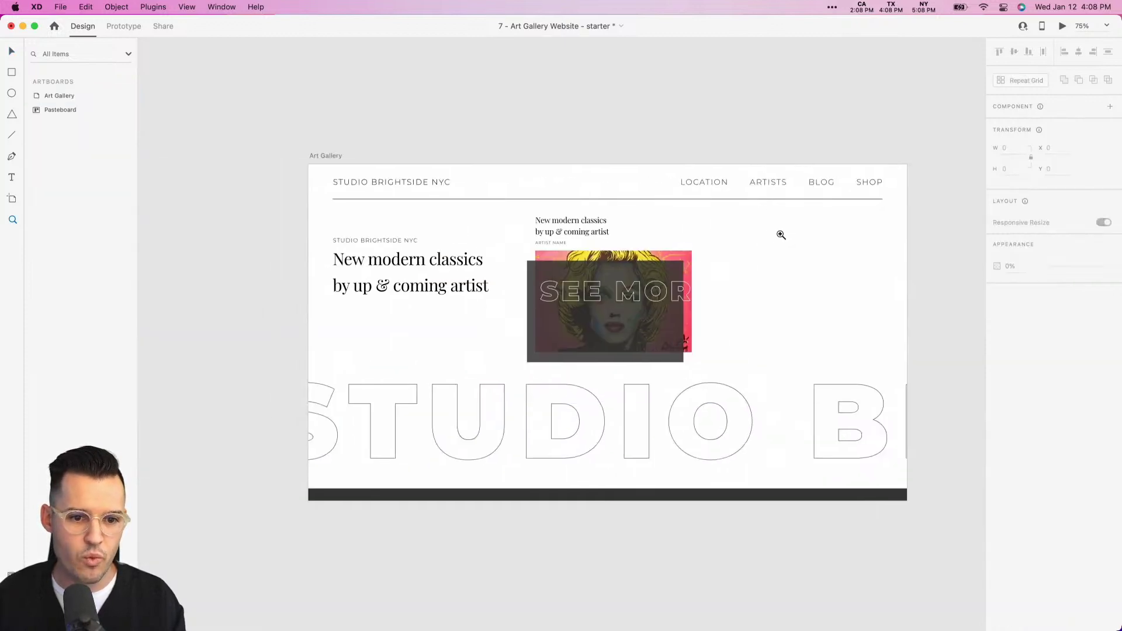
Reposition the SEE MORE text to X 518, Y 270.5 and set its border size to 2.
scroll(594, 276, "up", 5)
left_click(539, 327)
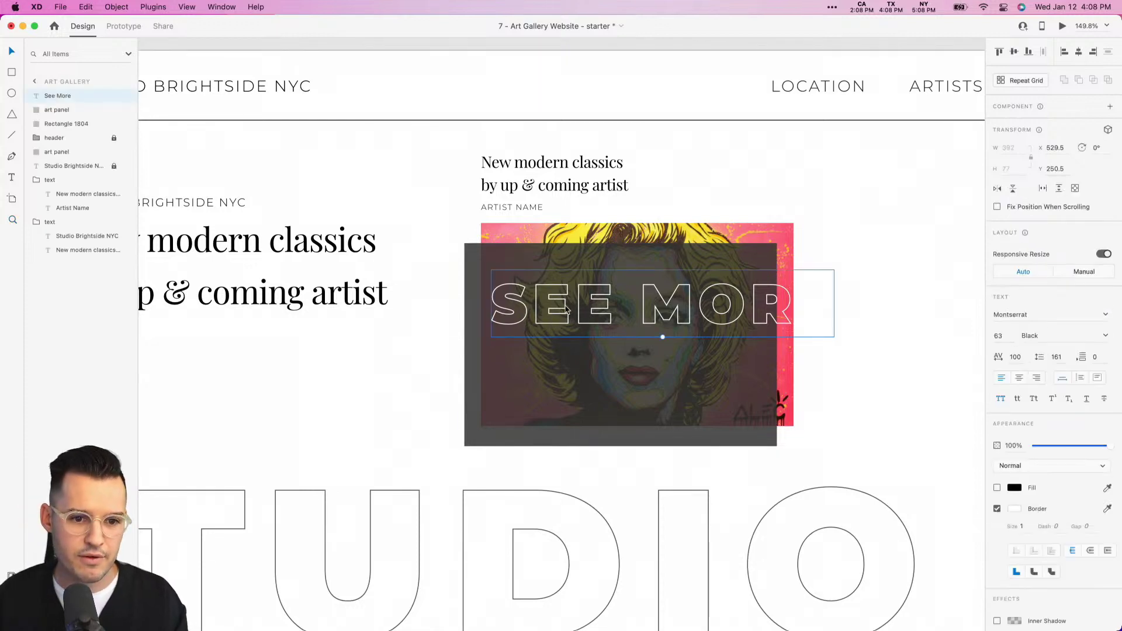
left_click_drag(539, 327, 529, 345)
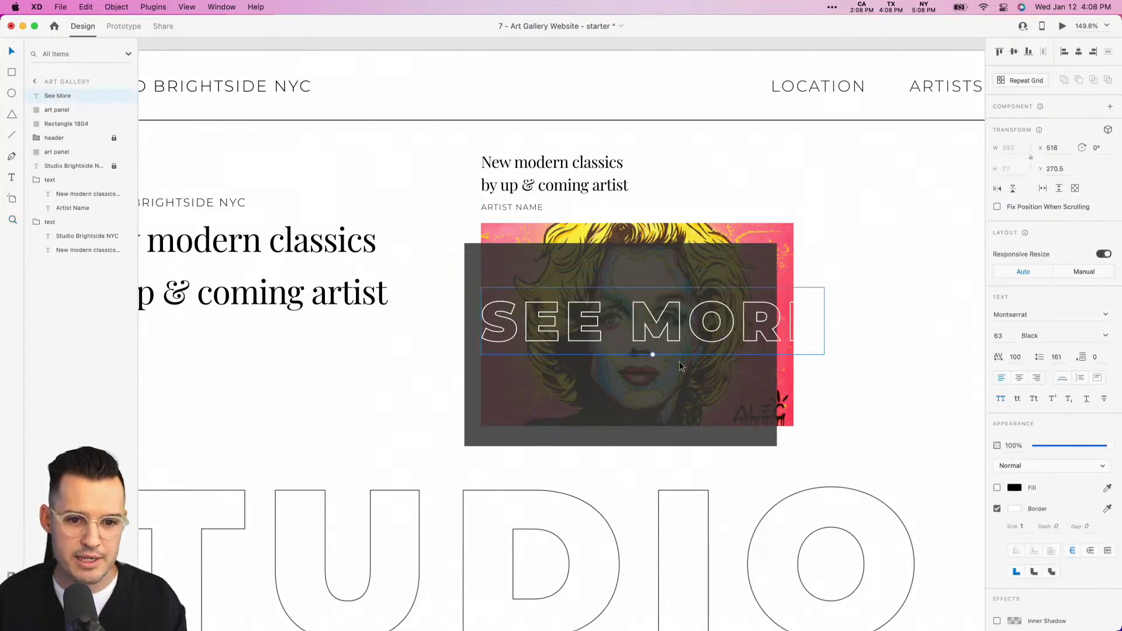
left_click(1023, 526)
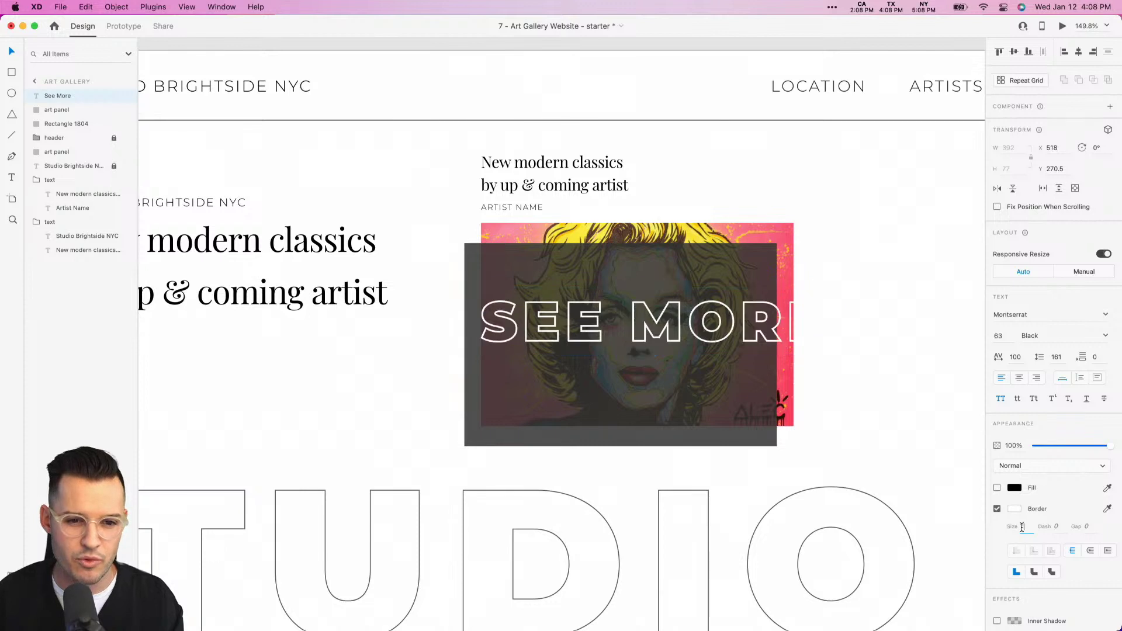
type("3")
key("Down")
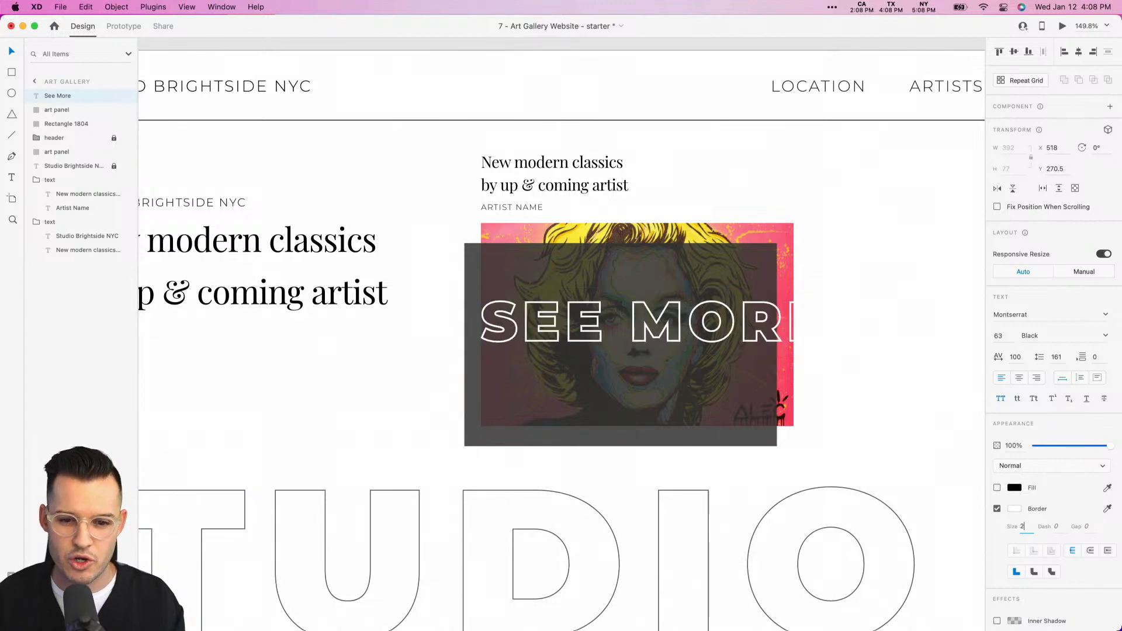
Shrink the SEE MORE text to size 35 and centre it horizontally and vertically on the dark panel.
mouse_move(653, 354)
left_mouse_down()
mouse_move(659, 316)
mouse_move(636, 351)
left_mouse_up()
left_click(624, 359, "shift")
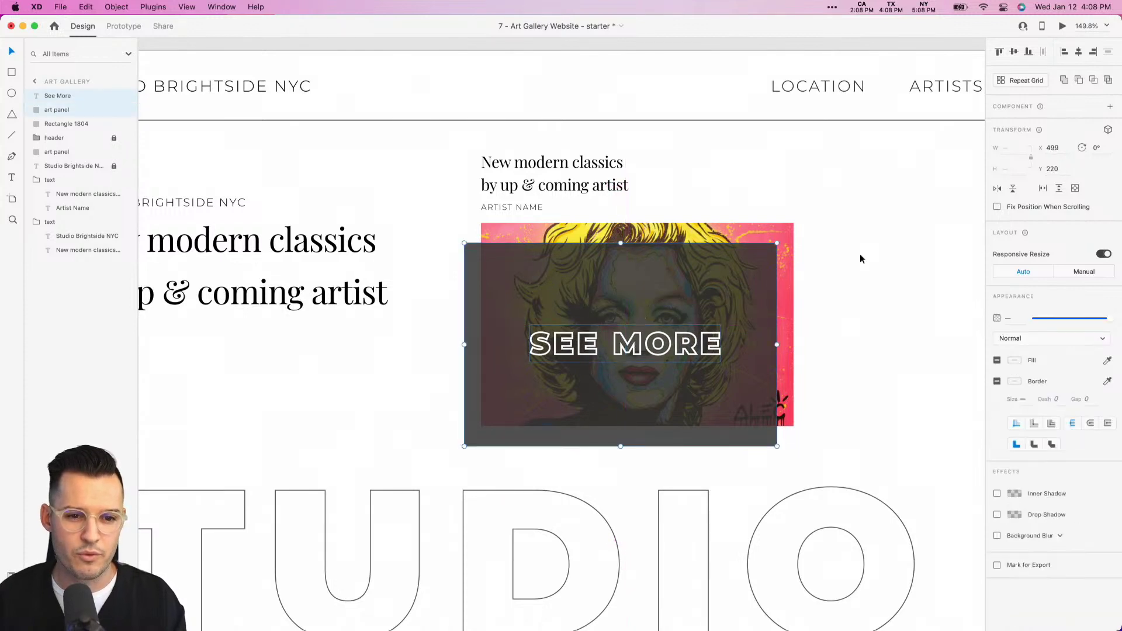
left_click(1079, 52)
left_click(1014, 51)
key("Escape")
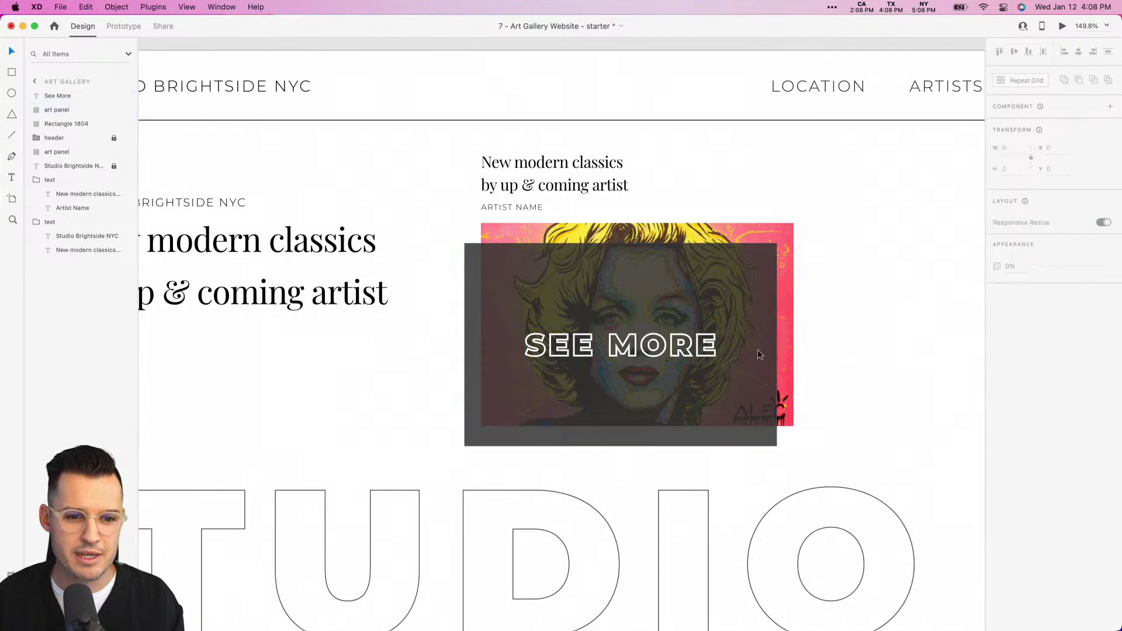
Change the word MORE in the overlay text to ARTWORK.
left_click(643, 349)
double_click(649, 347)
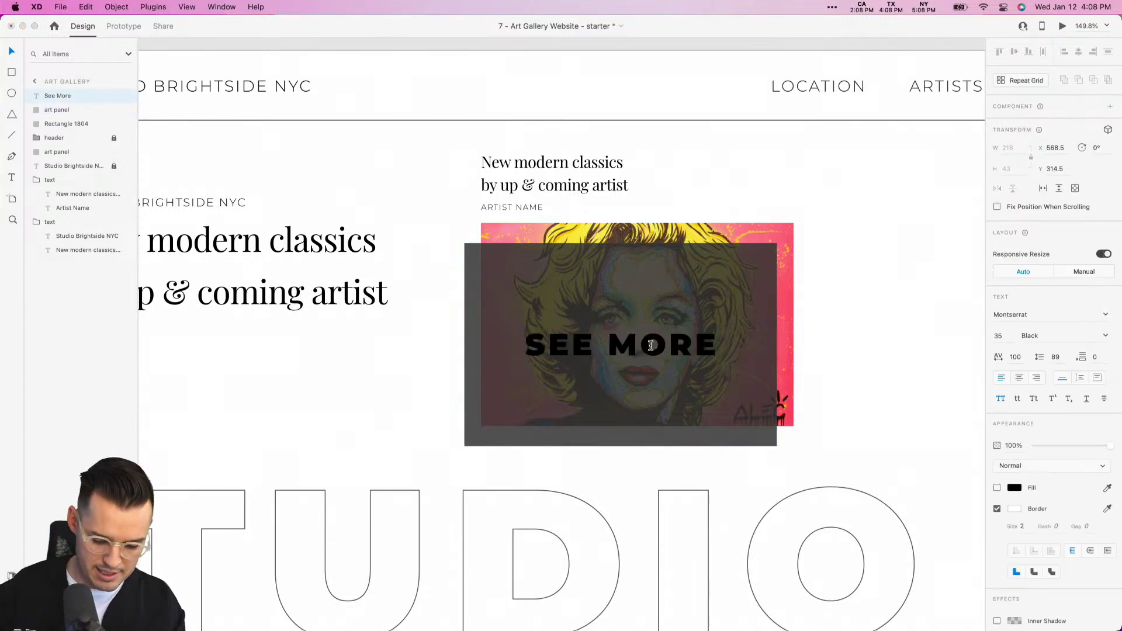
double_click(650, 345)
type("ARTWORK")
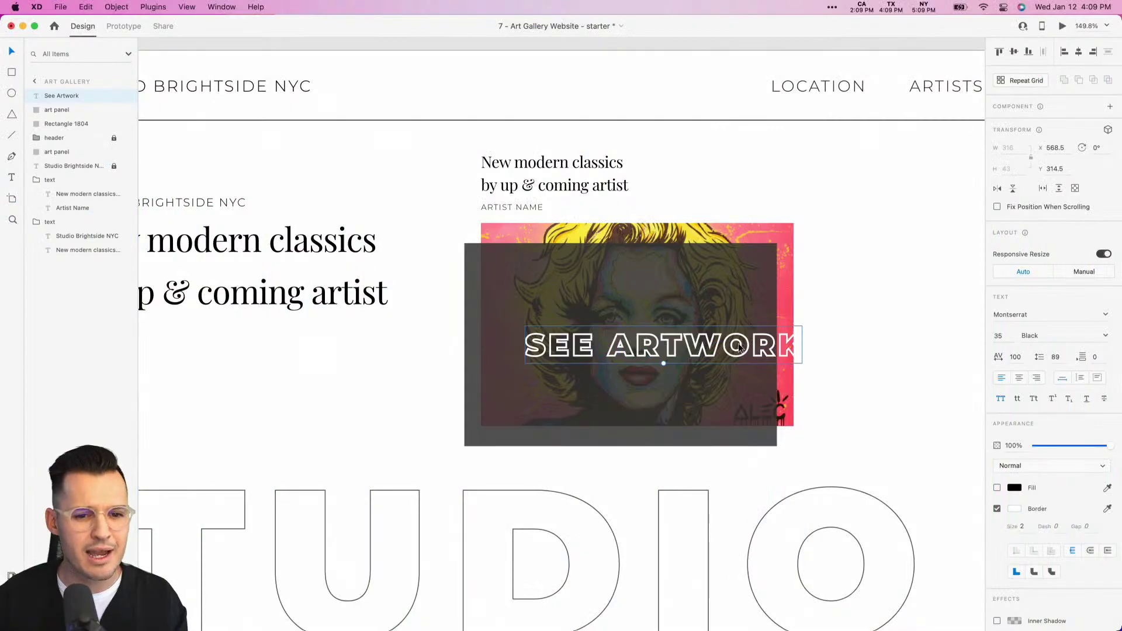
Shift the dark panel with its text left to X 479, and shrink the SEE ARTWORK text to size 29 at X 602, Y 318.5.
left_click(738, 319, "shift")
key("shift+Left")
key("shift+Left")
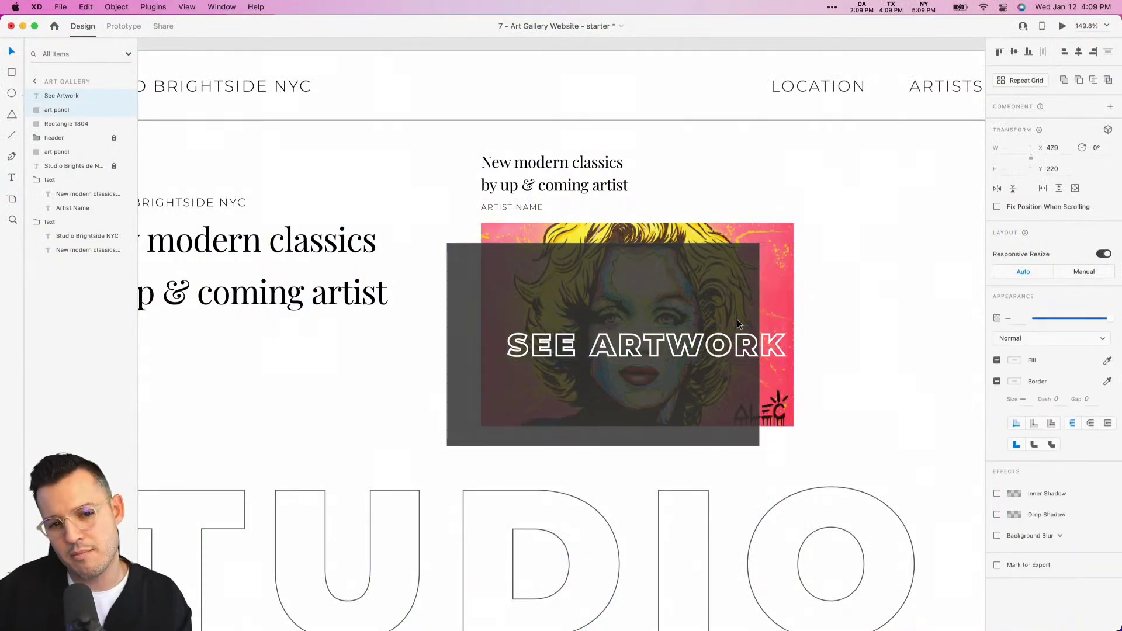
left_click(857, 339)
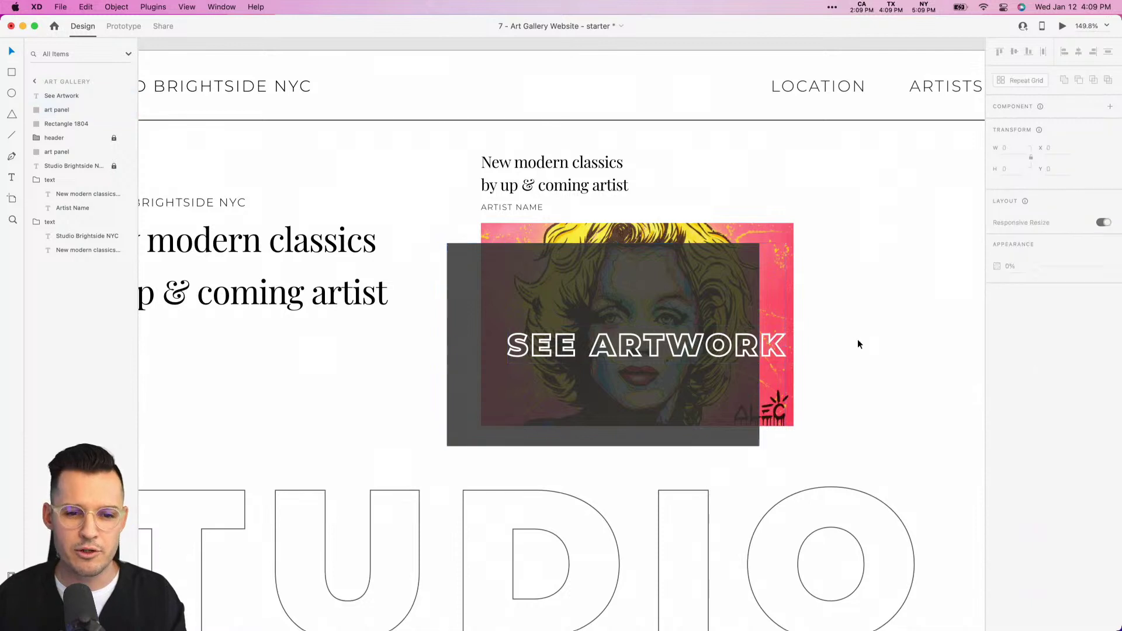
left_click(670, 357)
left_click_drag(646, 363, 672, 346)
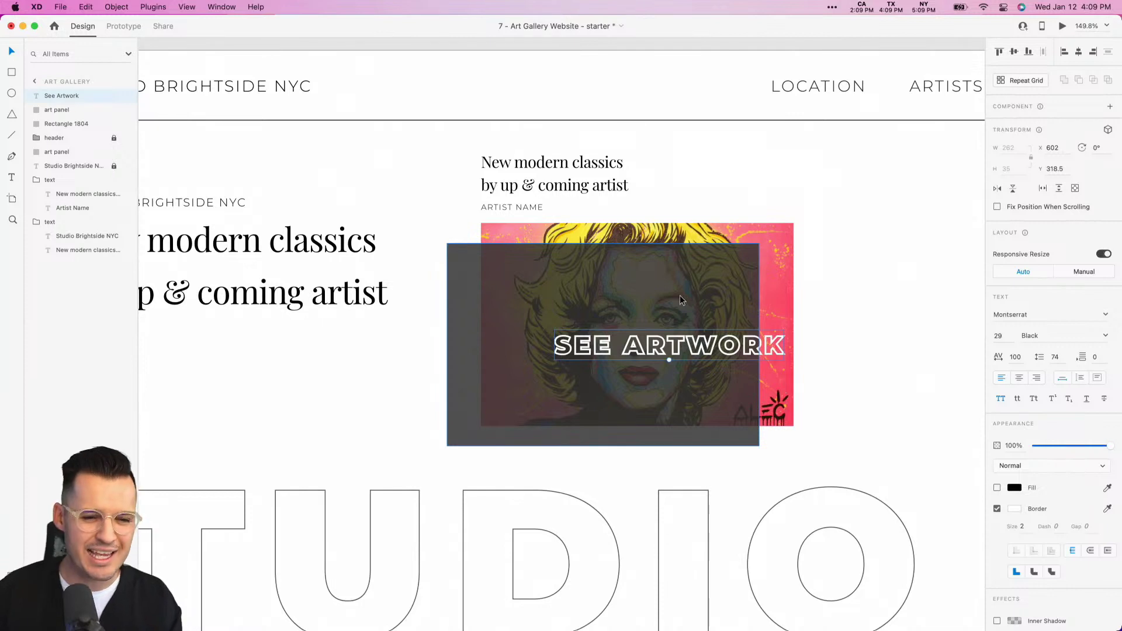
Group the SEE ARTWORK text with the dark panel and name the group "hover panel".
left_click(677, 297, "shift")
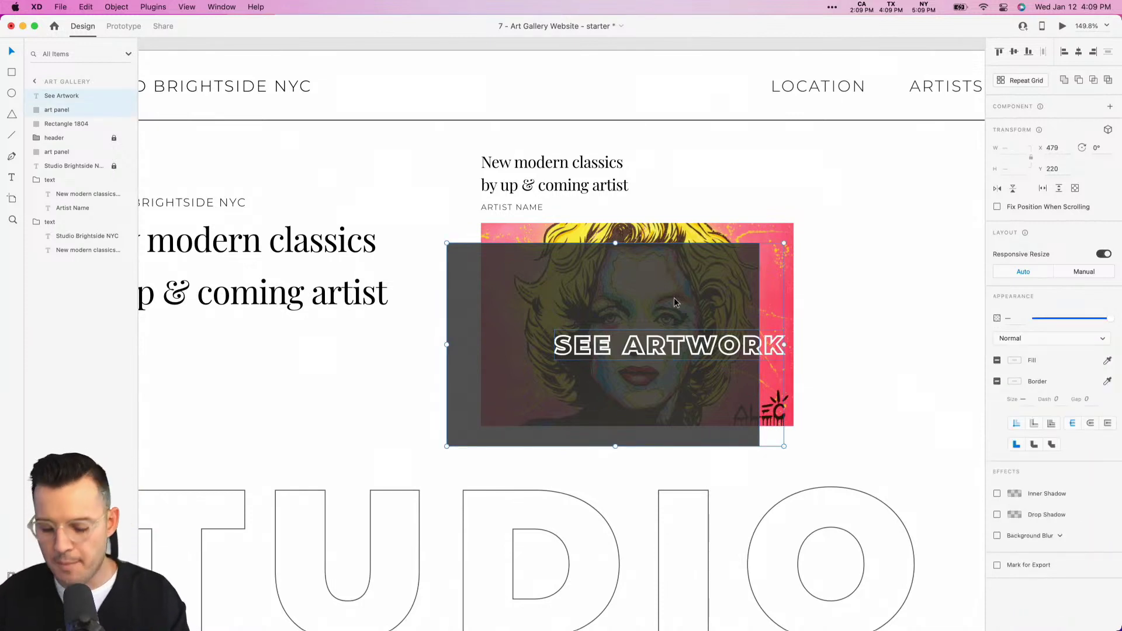
key("super+g")
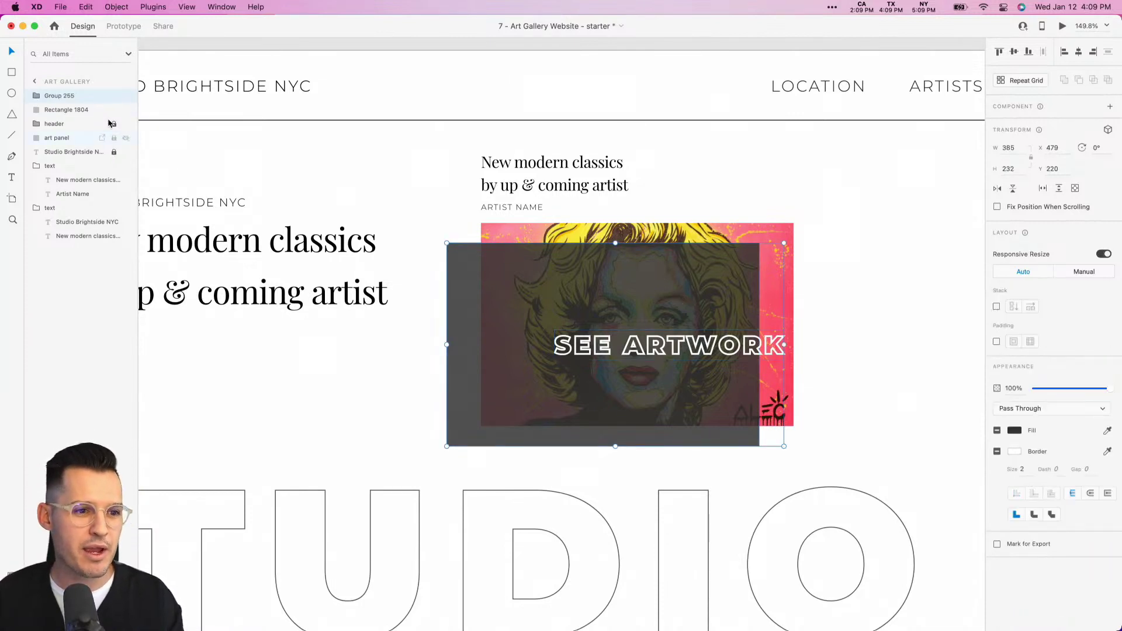
double_click(61, 96)
type("hover panel")
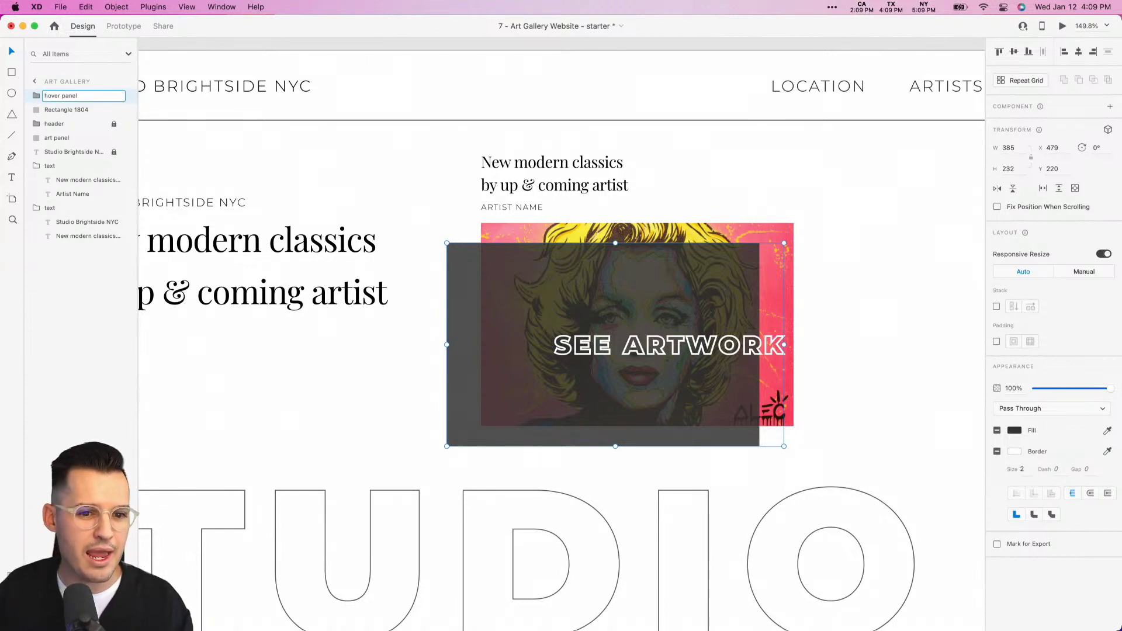
key("Return")
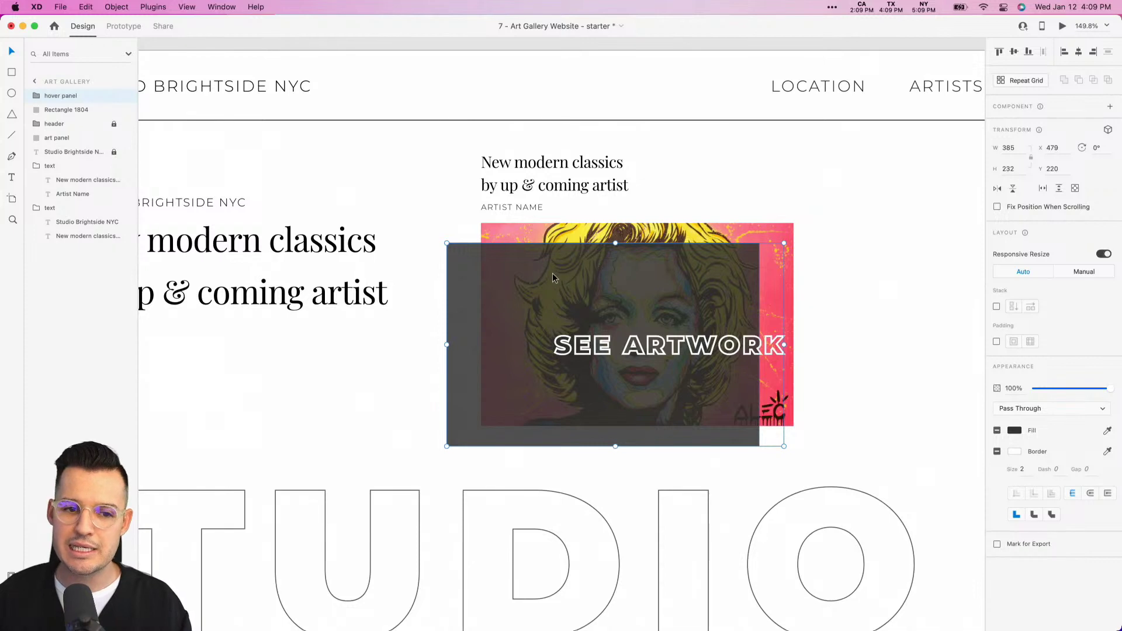
Align the hover panel group over the artwork at X 518, Y 197 and make it fully transparent.
left_click_drag(551, 276, 585, 255)
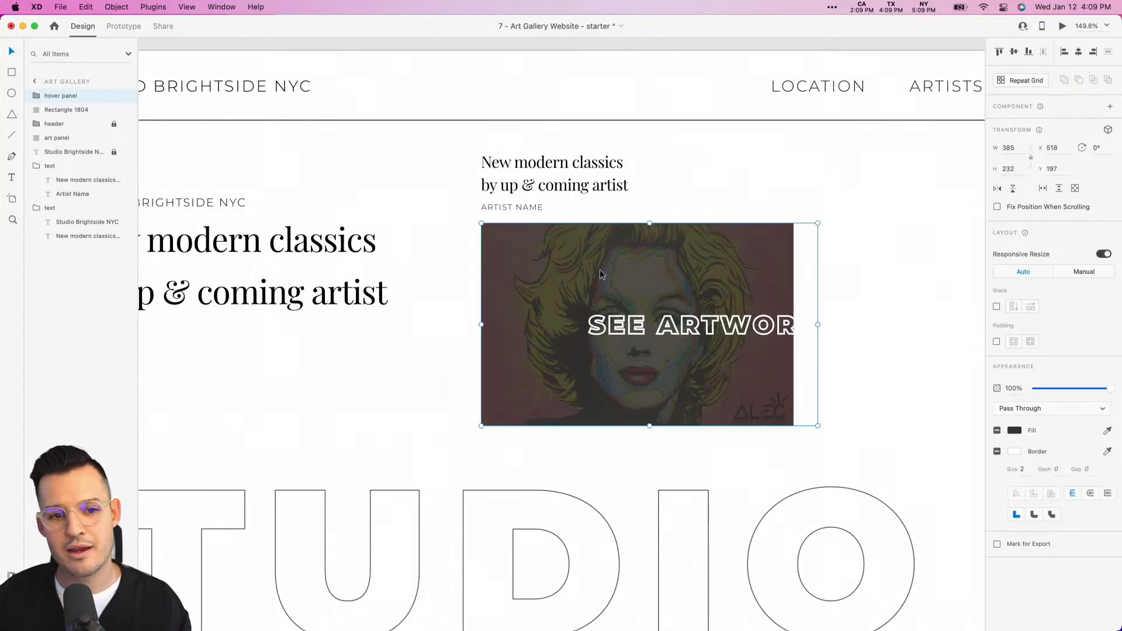
left_click_drag(1109, 393, 1035, 390)
Move the art panel layer directly beneath the hover panel and group the two layers.
left_click(68, 112)
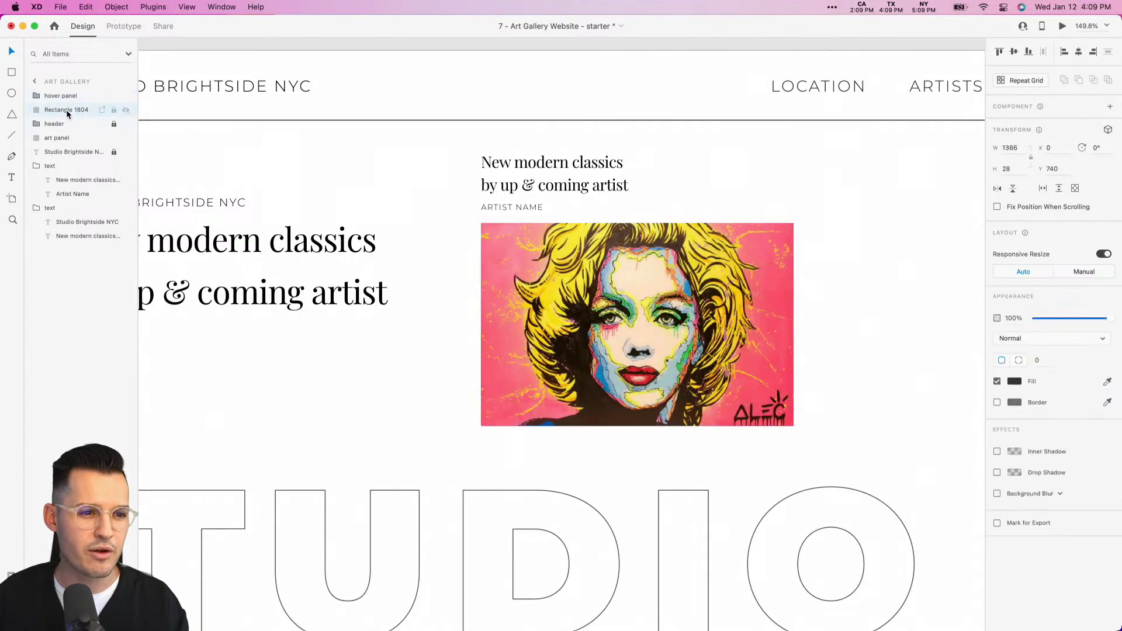
left_click_drag(58, 139, 62, 104)
left_click(110, 95, "shift")
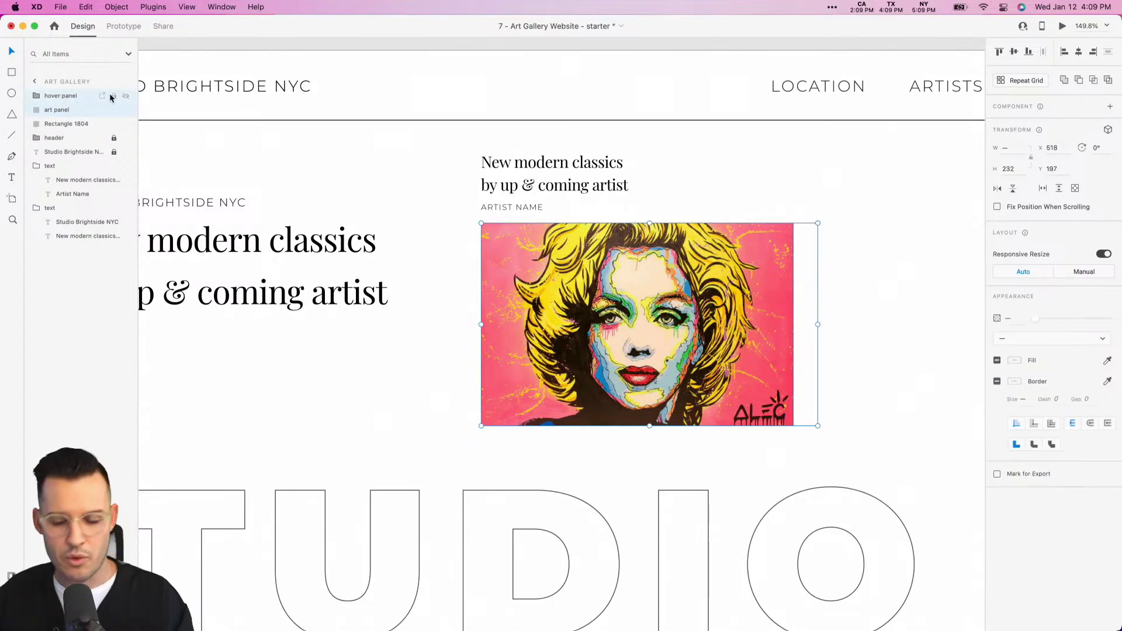
key("super+g")
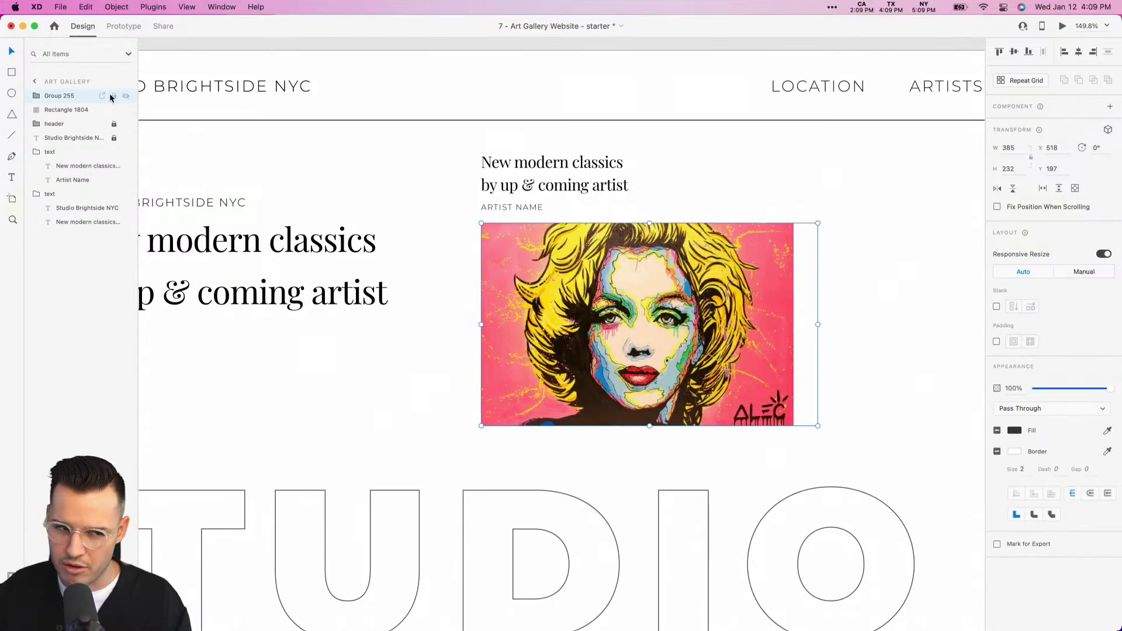
Rename the new group "art piece".
double_click(72, 96)
type("art")
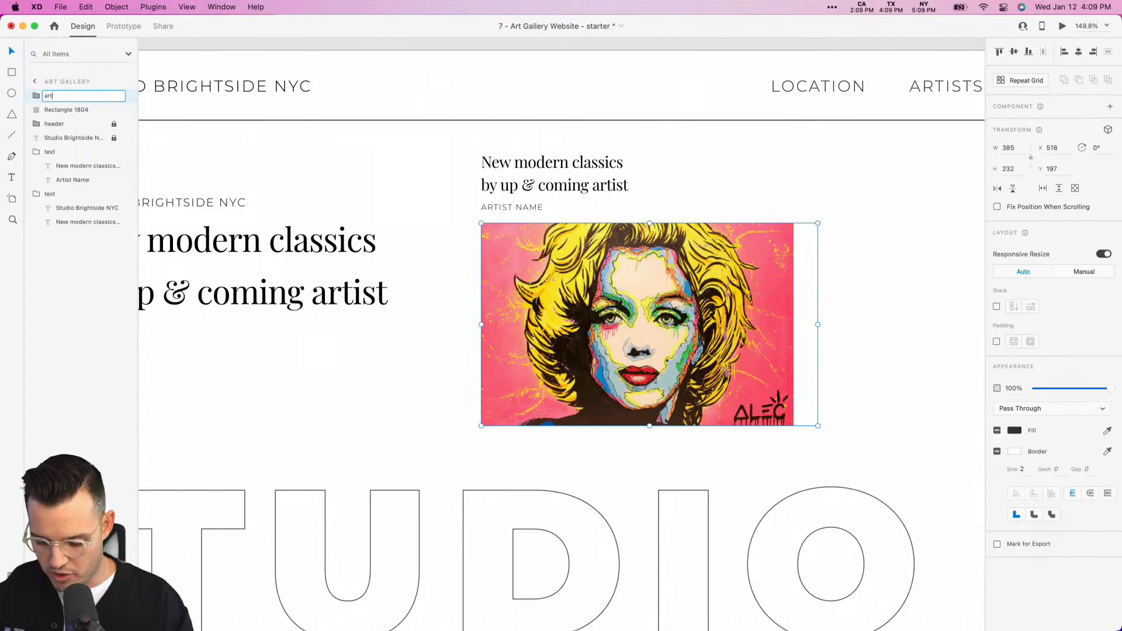
type(" piece")
key("Return")
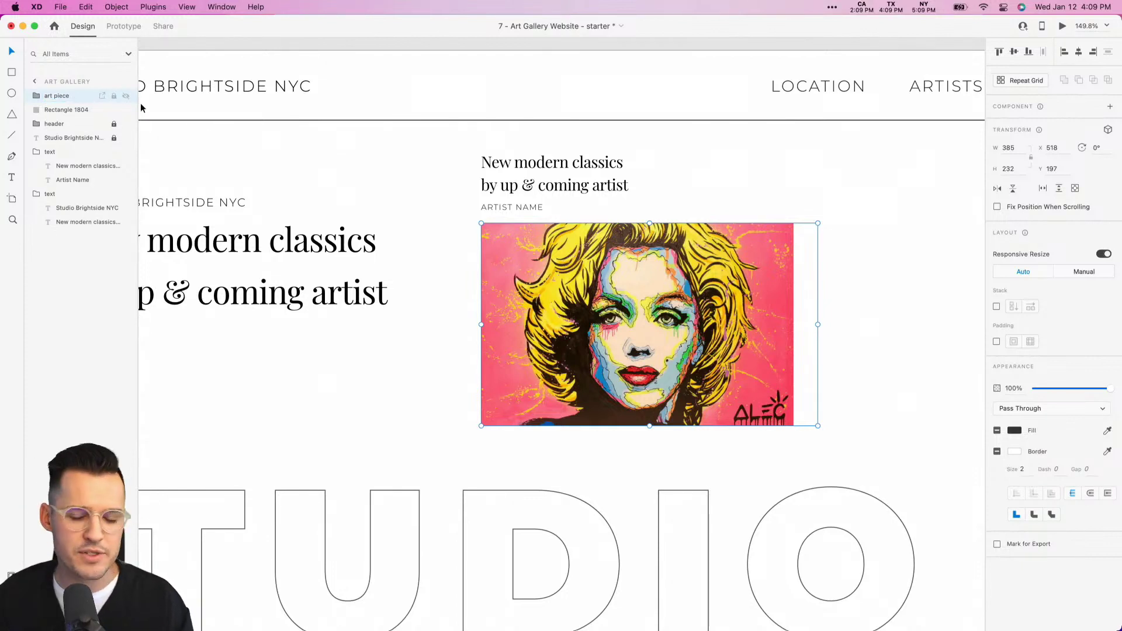
Convert the art piece group into a component and add a Hover State to it.
key("super+k")
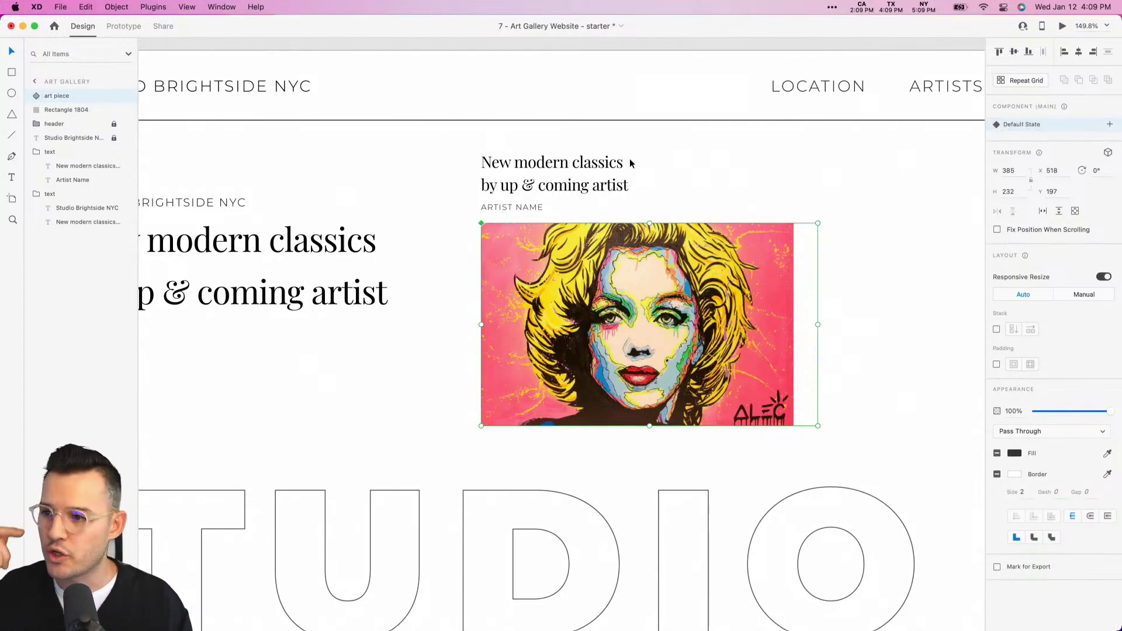
left_click(1111, 125)
left_click(1058, 149)
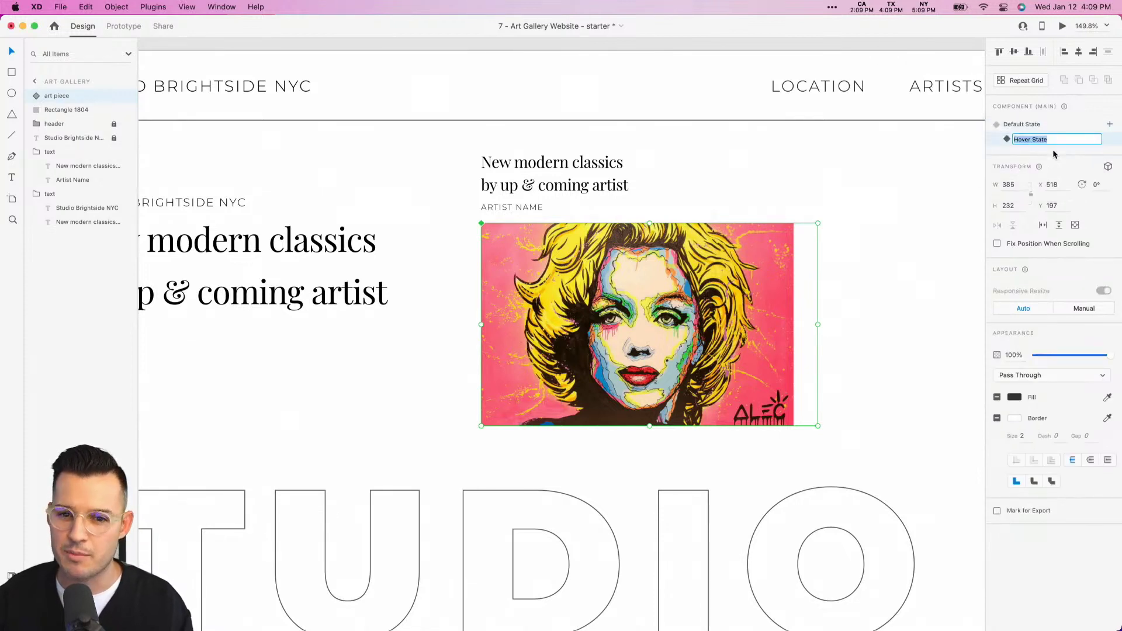
In the art piece component's Hover State, set the hover panel group's opacity to 100%.
left_click(672, 290)
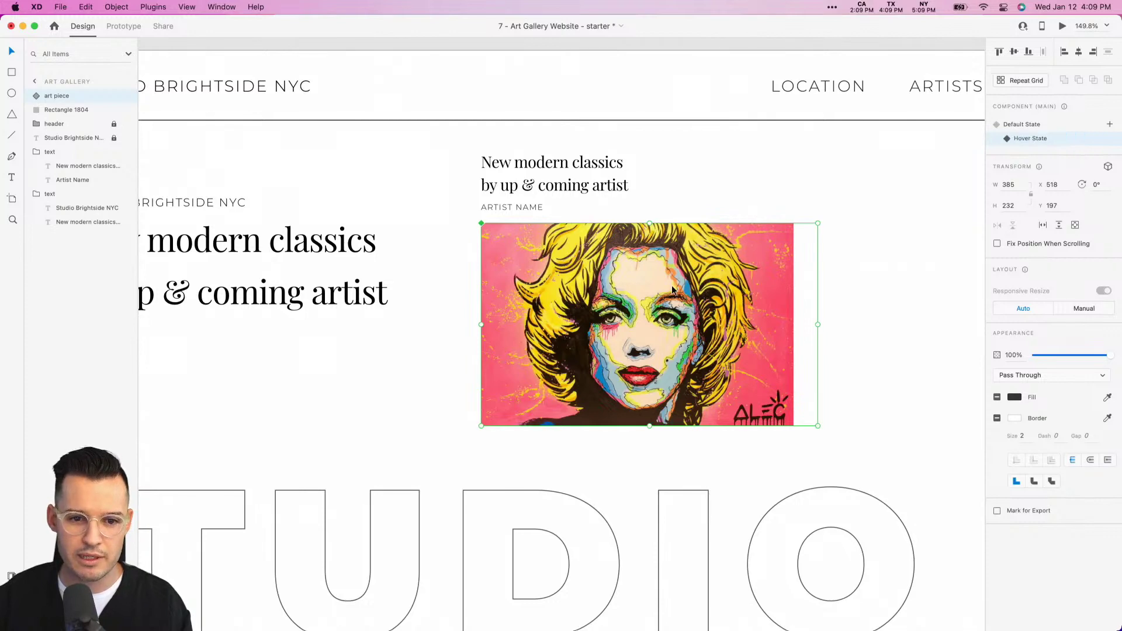
left_click(37, 96)
left_click(61, 110)
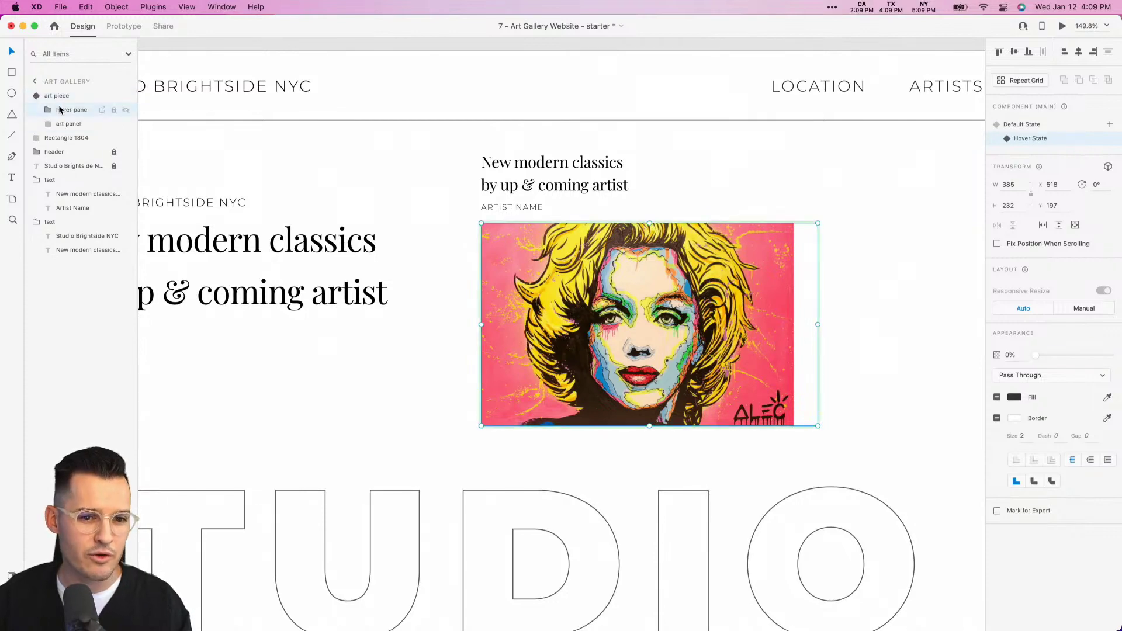
key("0")
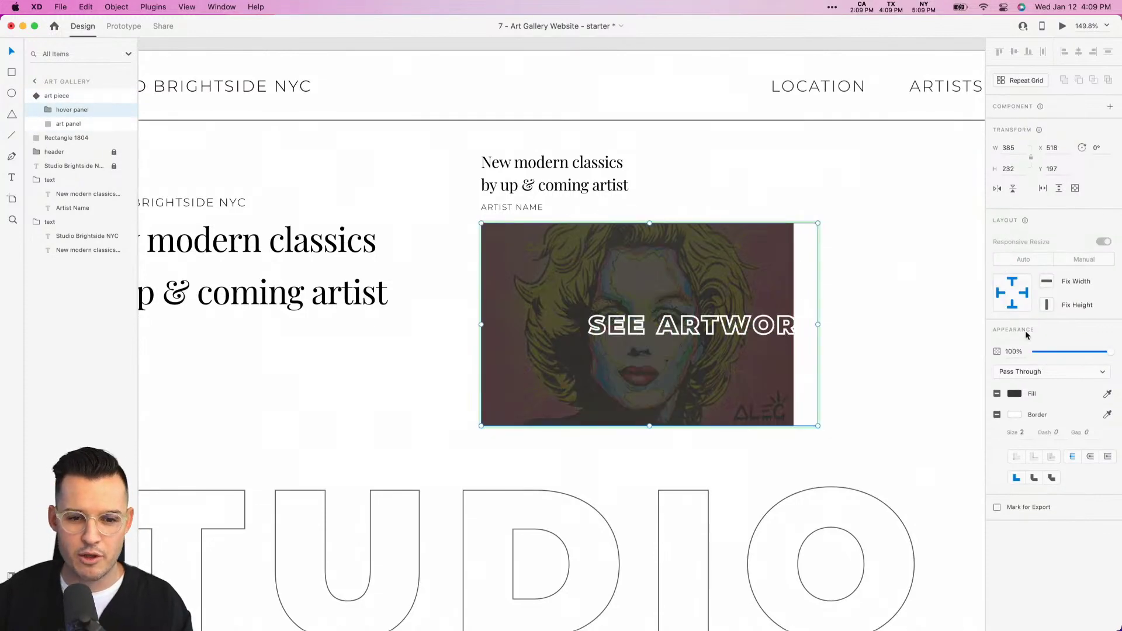
Offset the hover panel down and left from the artwork to X 488, Y 227.
key("shift+Down")
key("shift+Down")
key("shift+Down")
key("shift+Down")
key("shift+Left")
key("shift+Left")
key("shift+Left")
key("shift+Left")
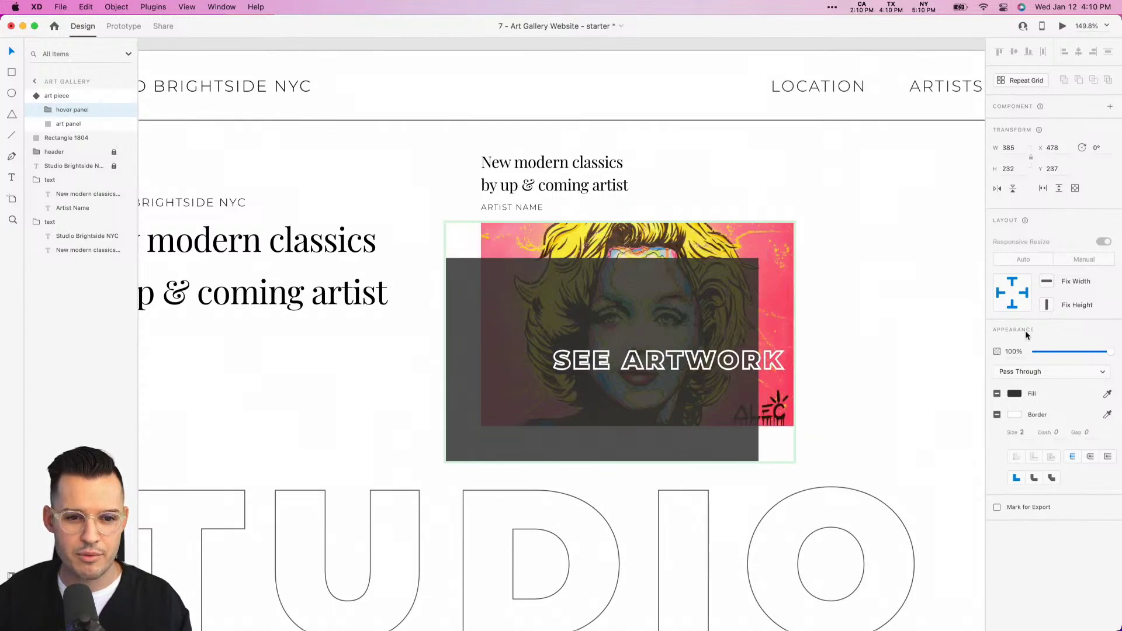
key("shift+Up")
key("shift+Right")
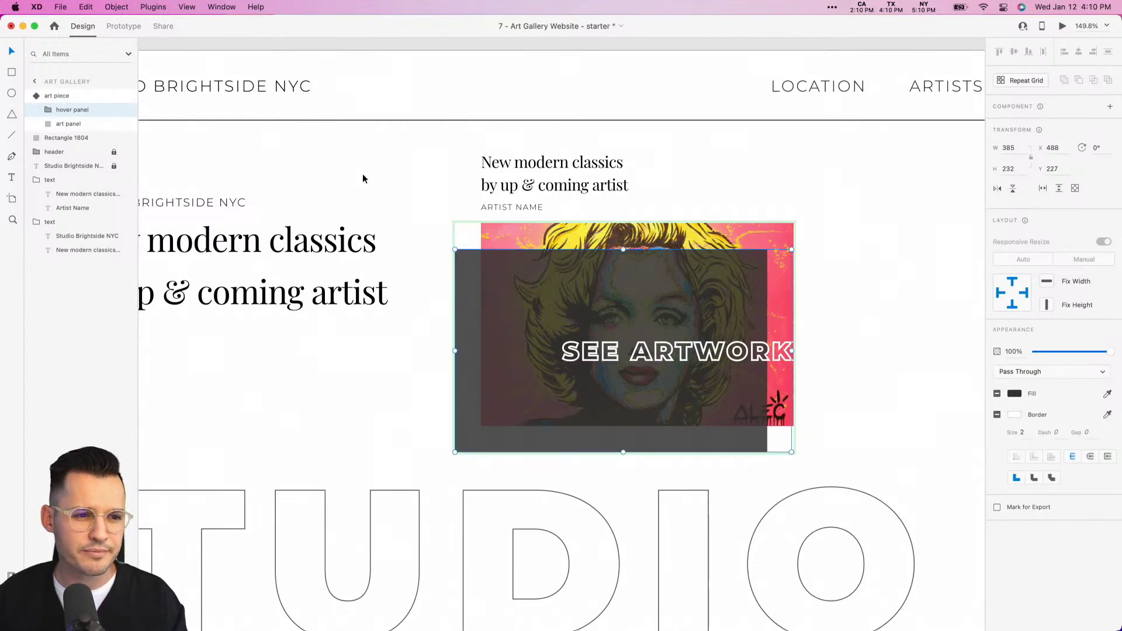
Set the easing of the art piece's Default State hover interaction to Snap.
left_click(46, 96)
left_click(123, 26)
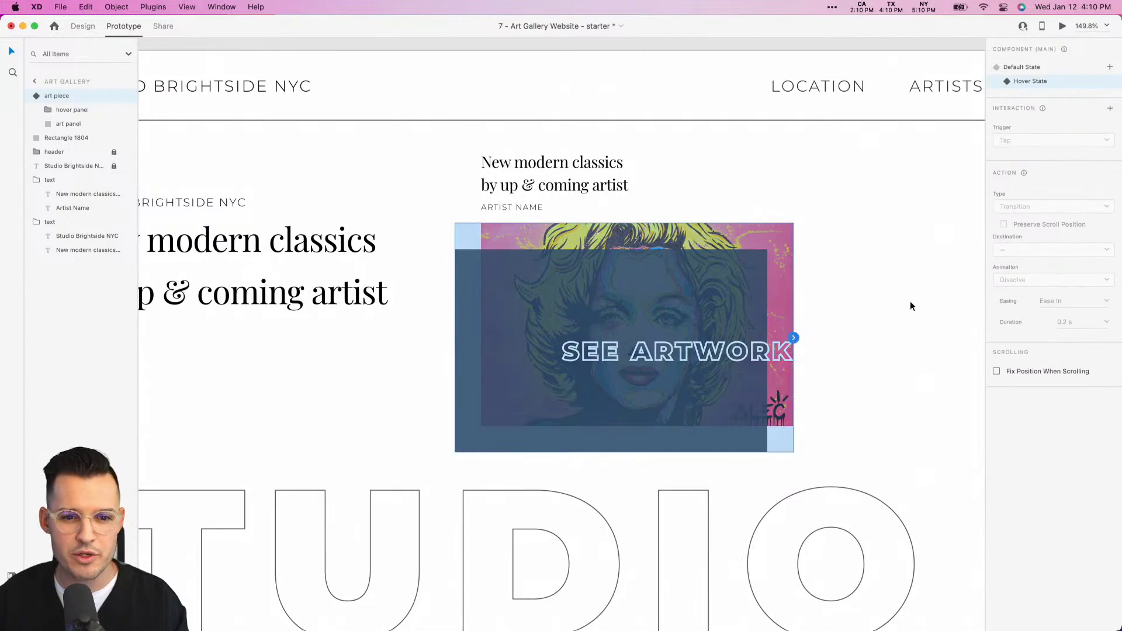
left_click(38, 97)
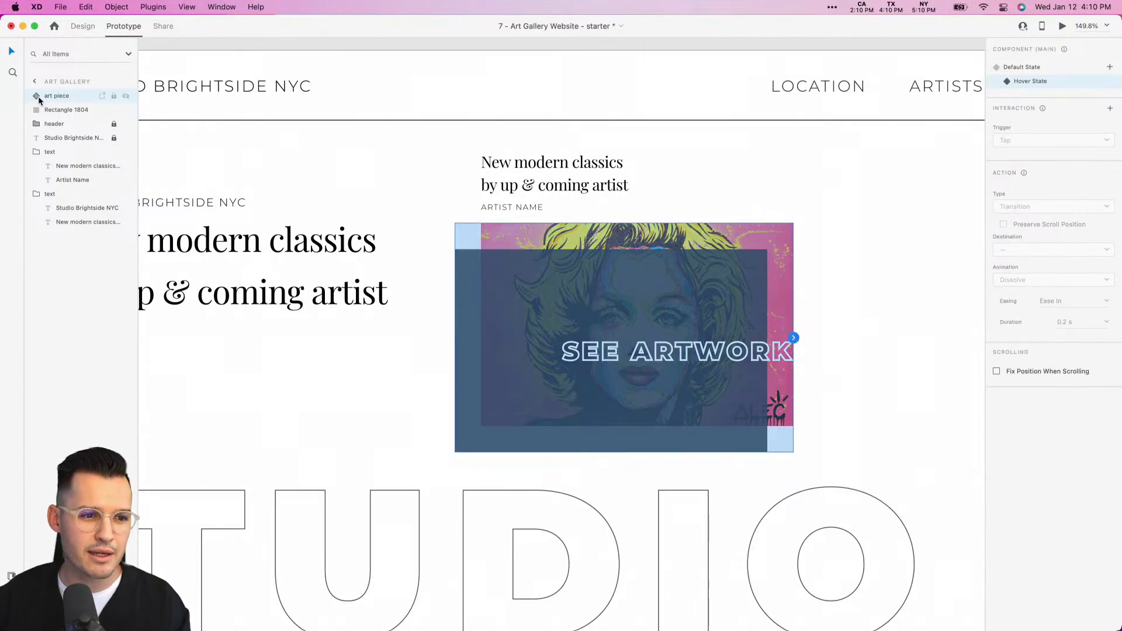
left_click(1020, 68)
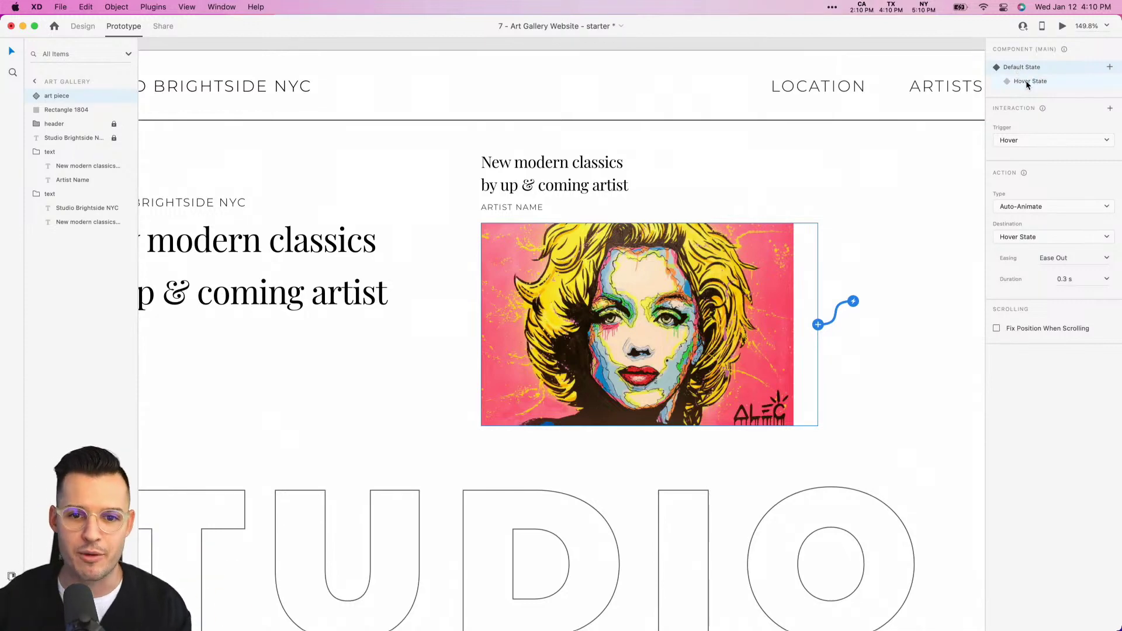
left_click(1027, 82)
left_click(1022, 67)
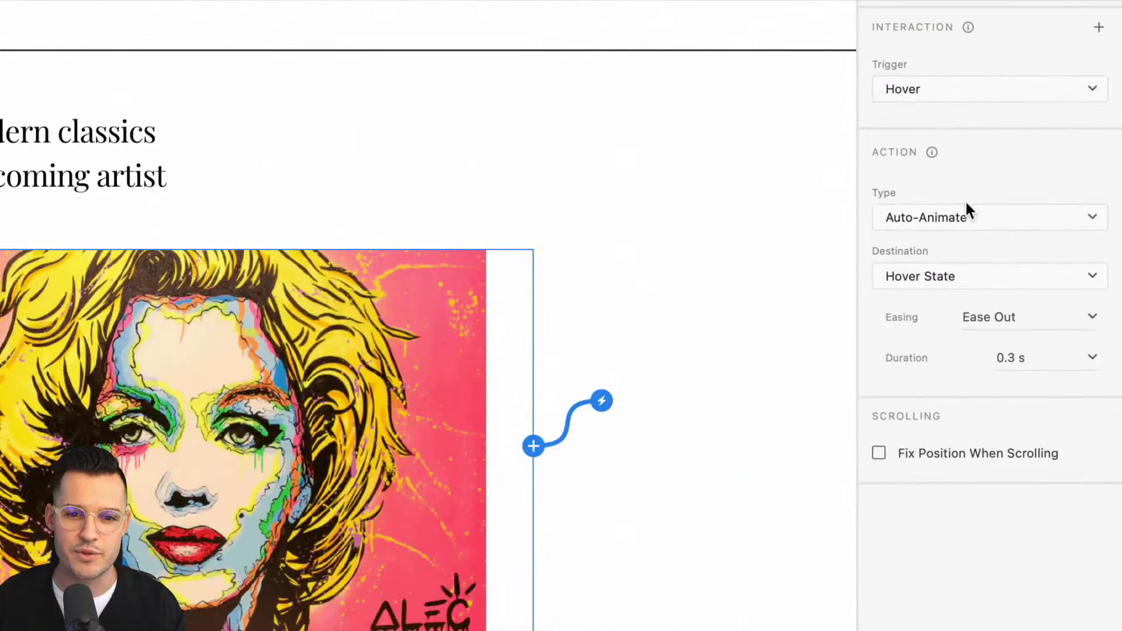
left_click(1089, 322)
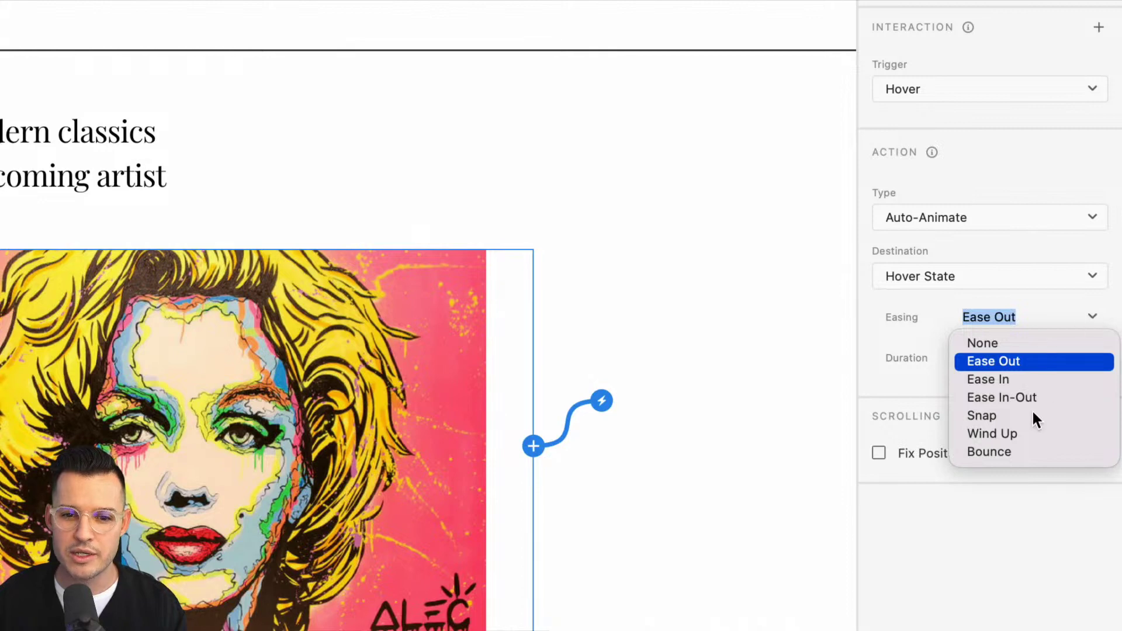
left_click(1013, 416)
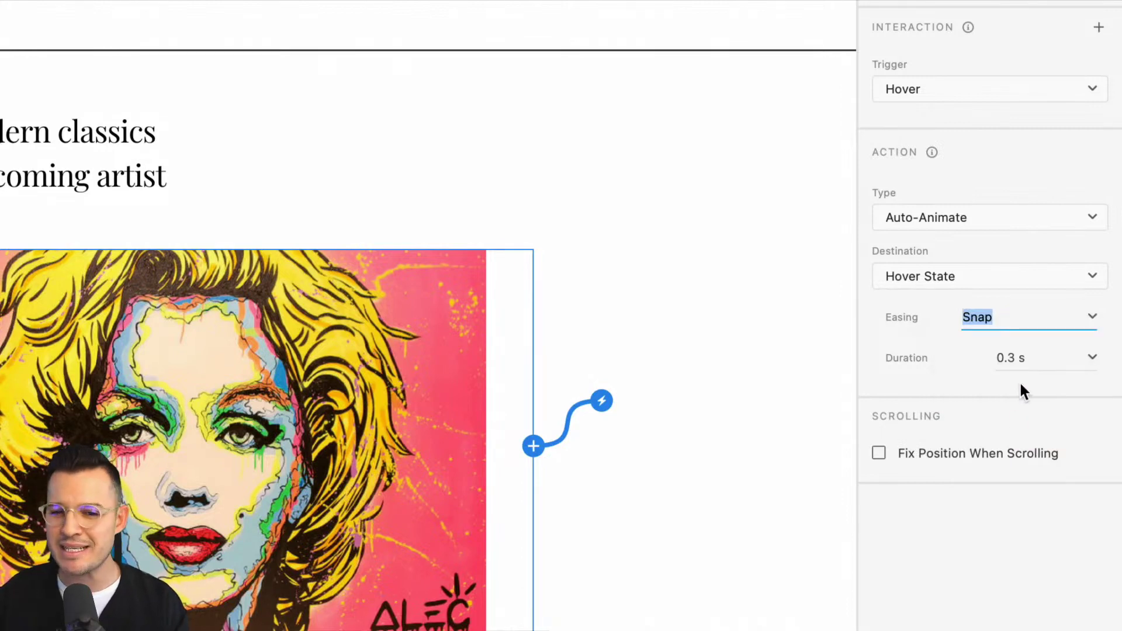
left_click(1029, 359)
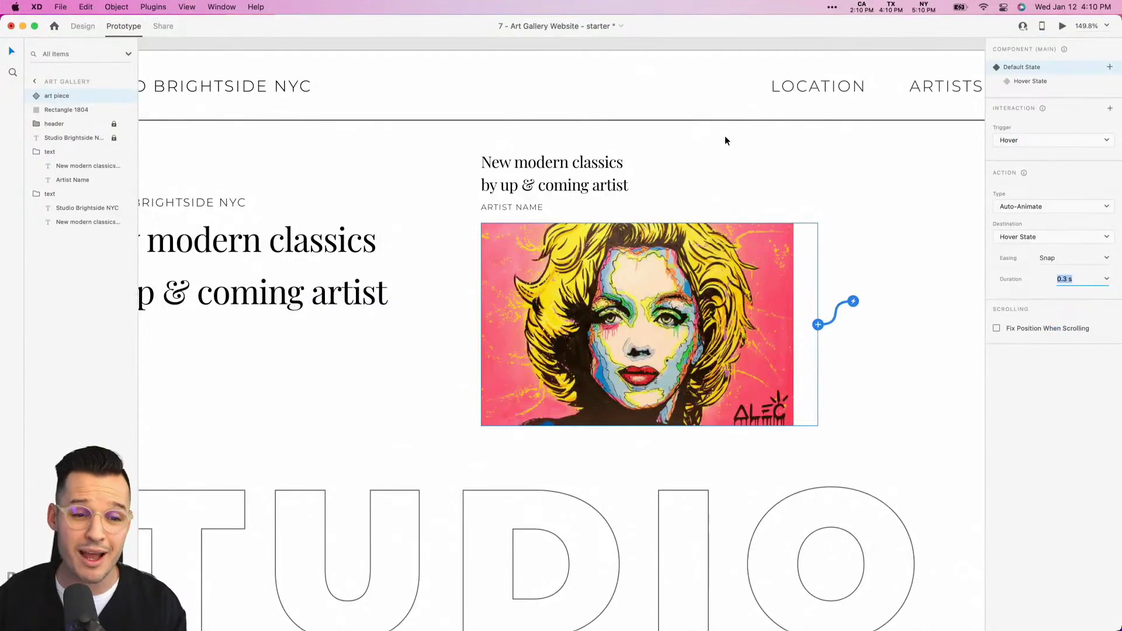
left_click(725, 140)
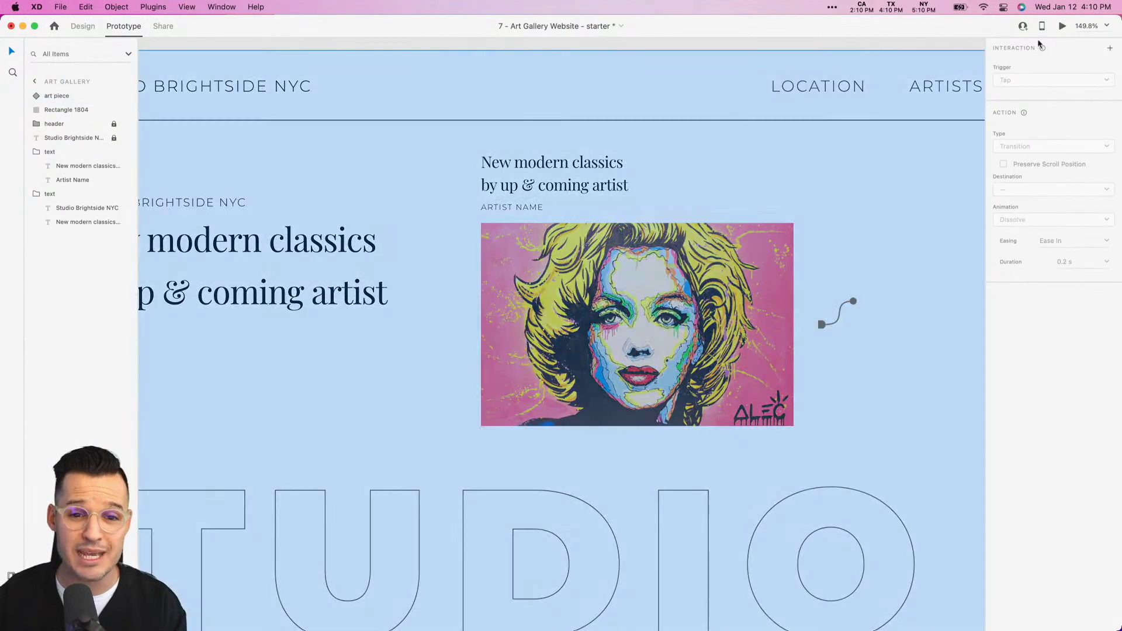
Preview the prototype and test the hover effect on the artwork.
left_click(1064, 26)
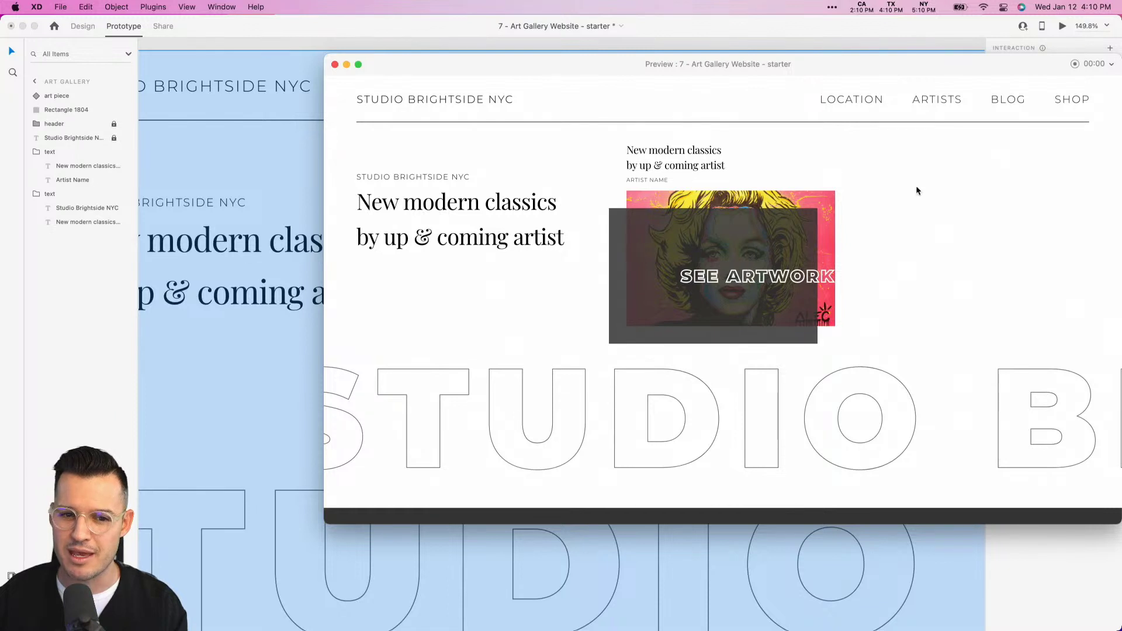
mouse_move(712, 264)
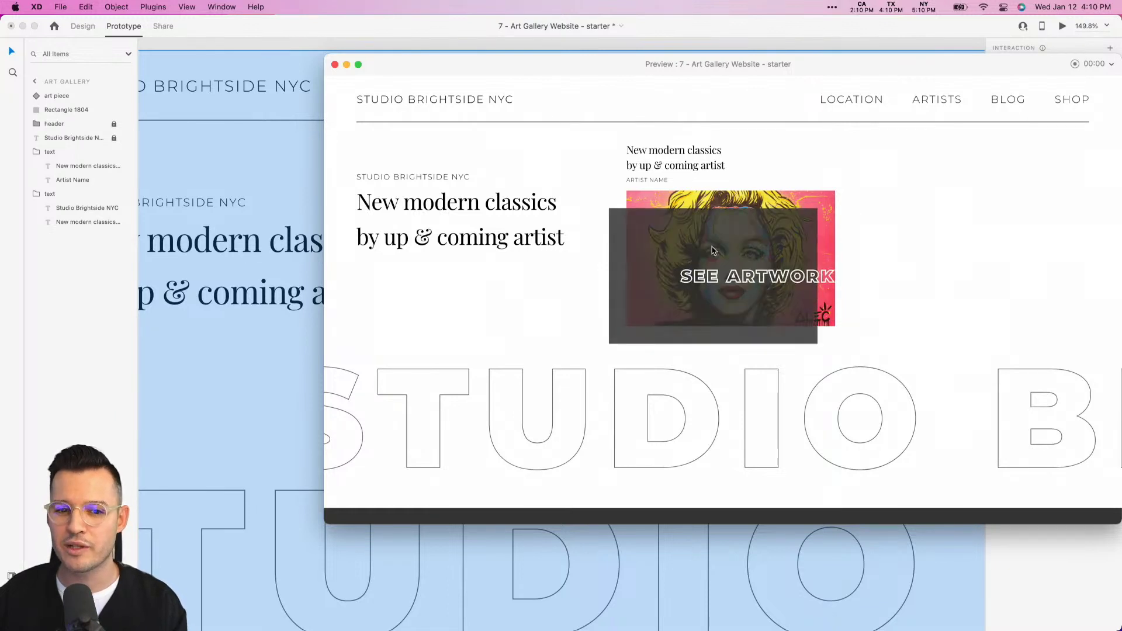
left_click(335, 64)
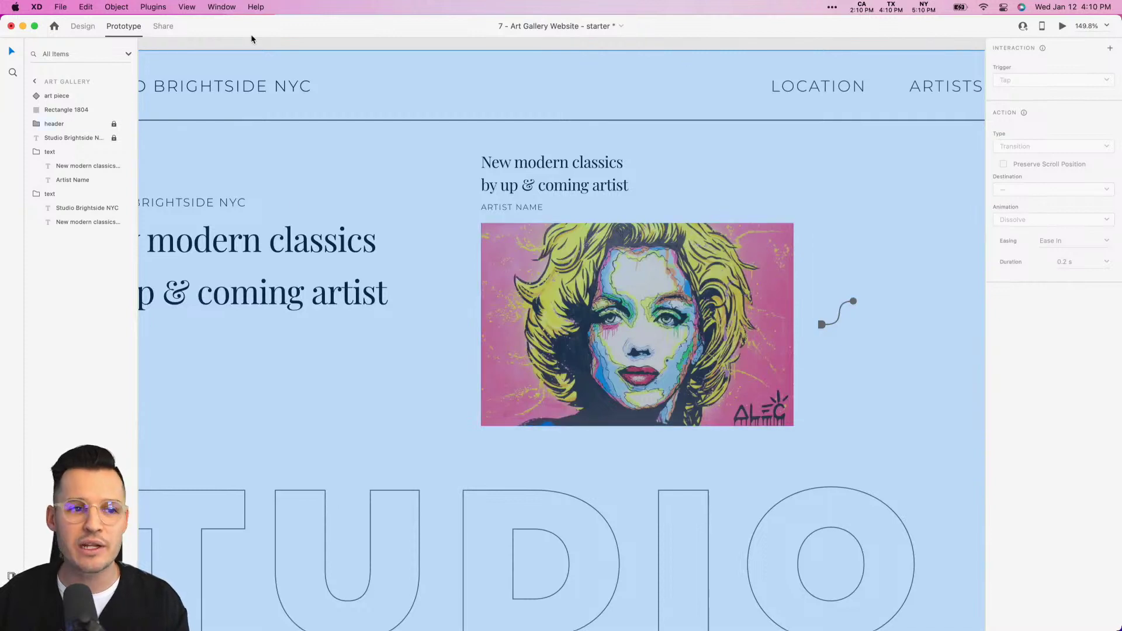
In the art piece's Hover State, shift the See Artwork text right to X 663.
left_click(82, 26)
left_click(692, 329)
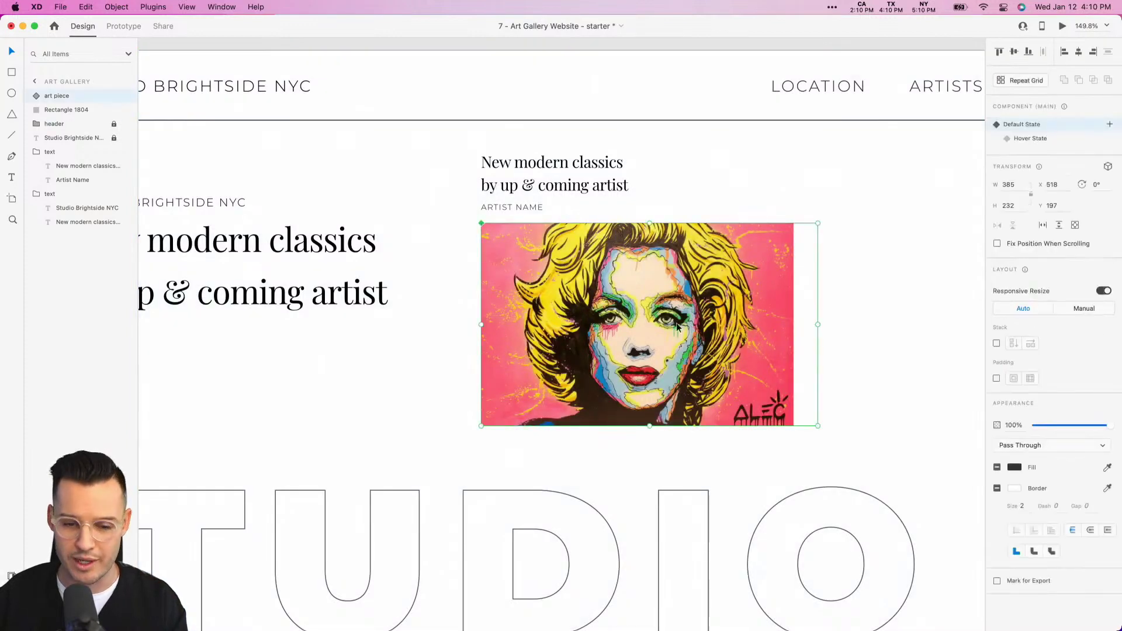
left_click(1041, 140)
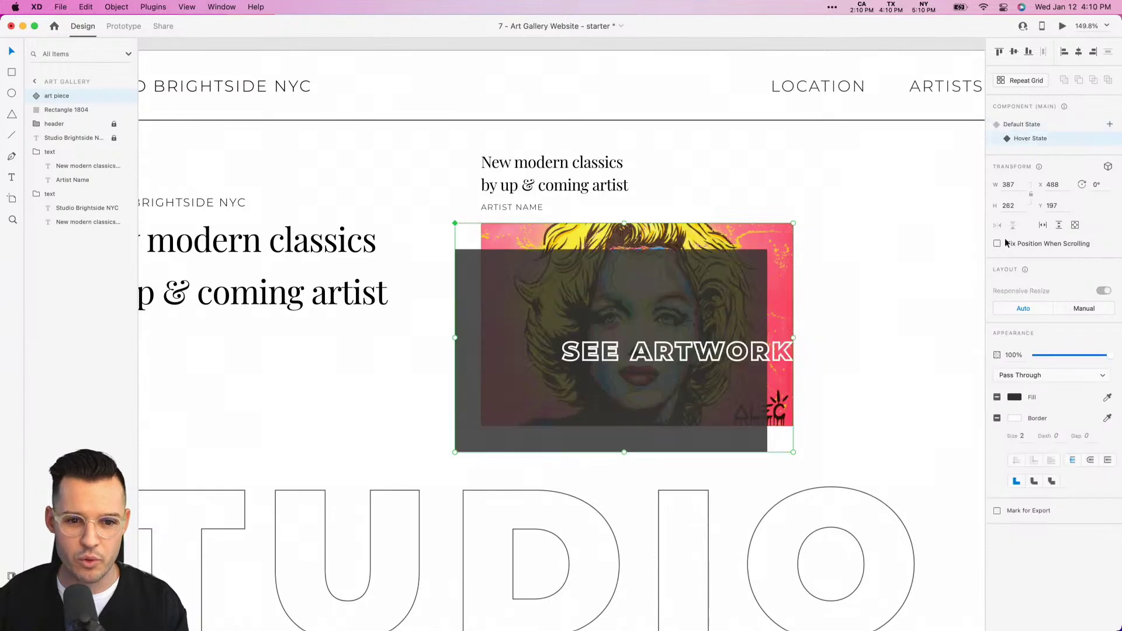
double_click(737, 367)
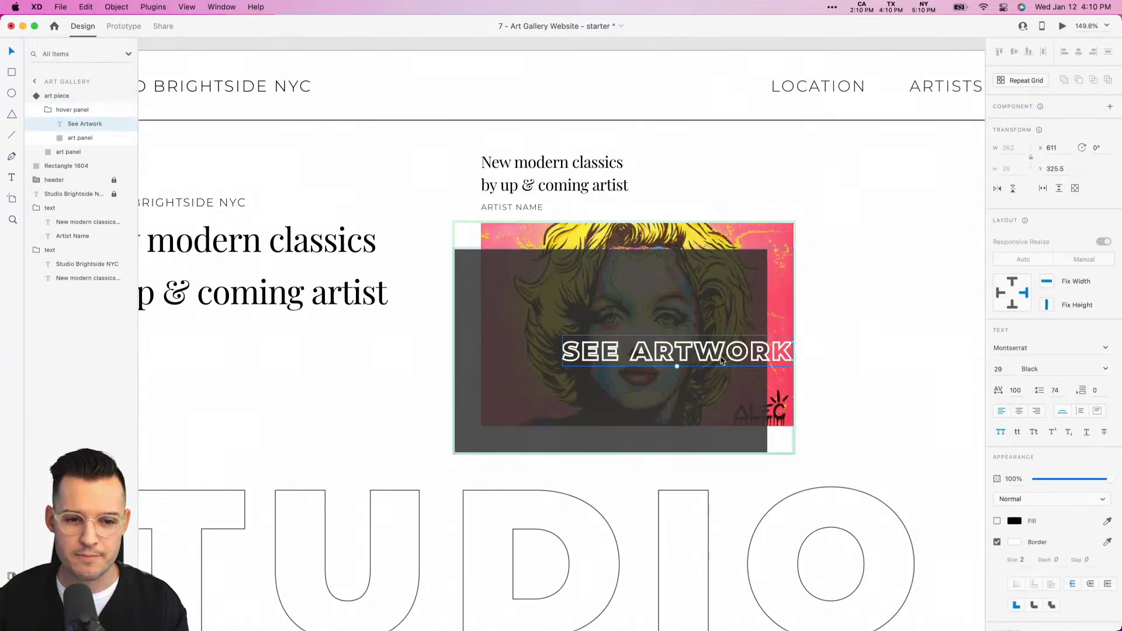
left_click_drag(724, 362, 764, 359)
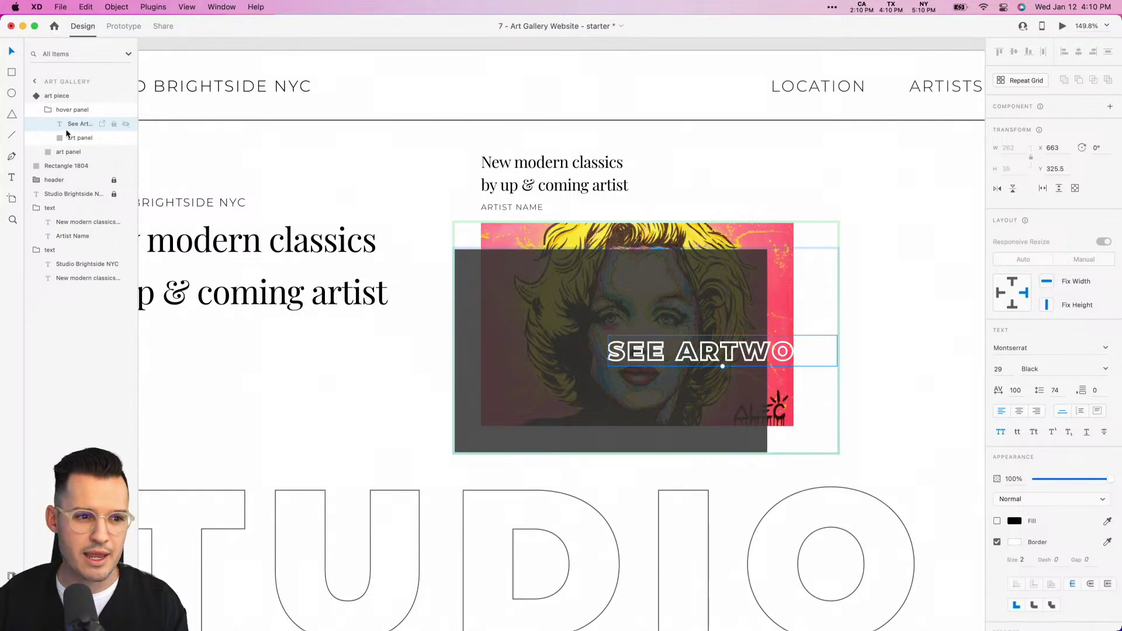
Nudge the hover panel group up and right by 10 each, to X 498, Y 217.
left_click(72, 109)
key("shift+Up")
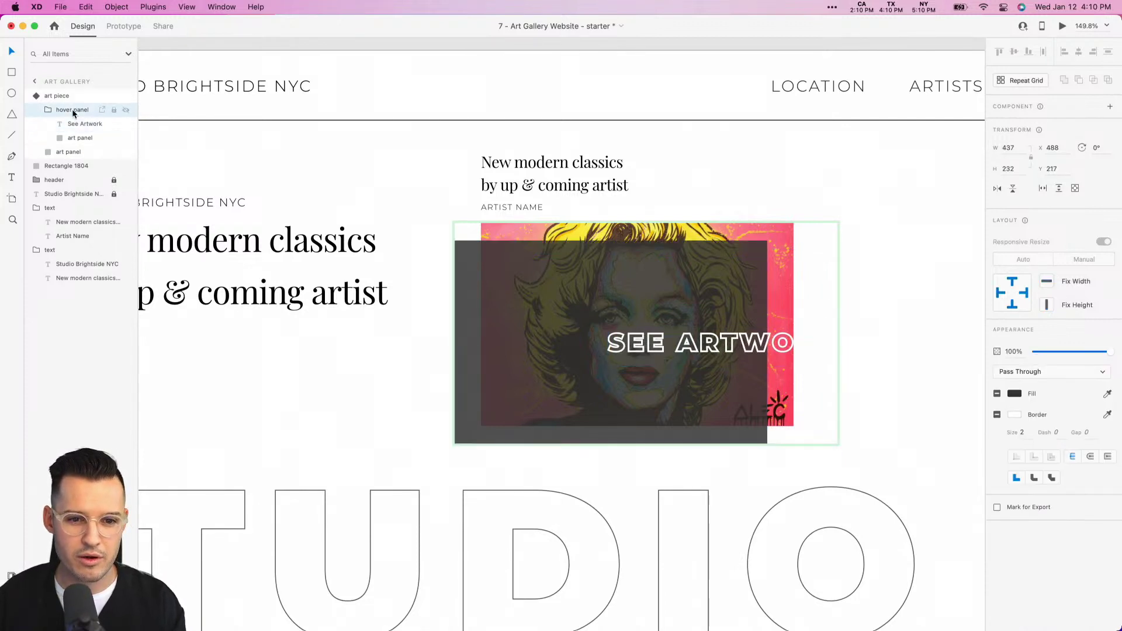
key("shift+Right")
Move the See Artwork text left to X 607 within the Hover State's hover panel.
double_click(739, 346)
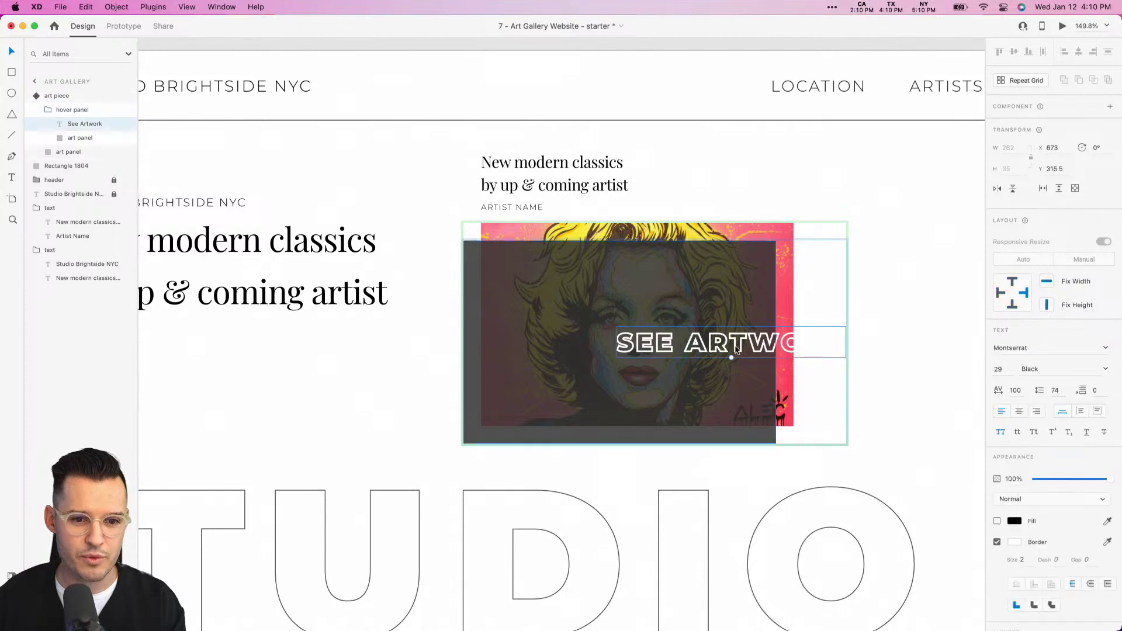
left_click_drag(739, 346, 681, 347)
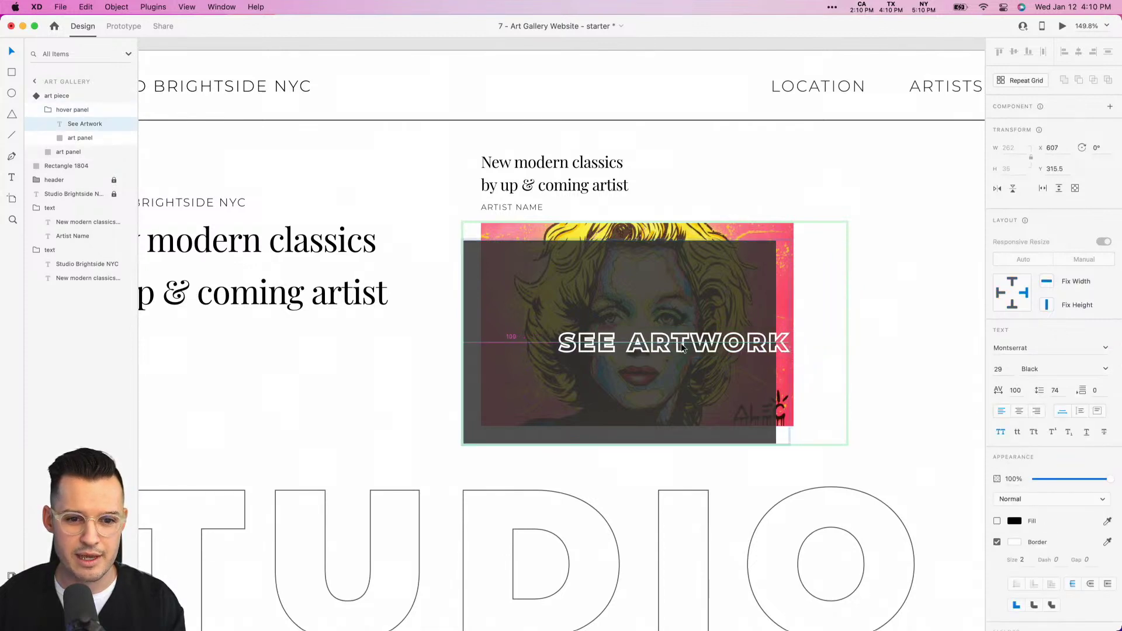
left_click(58, 97)
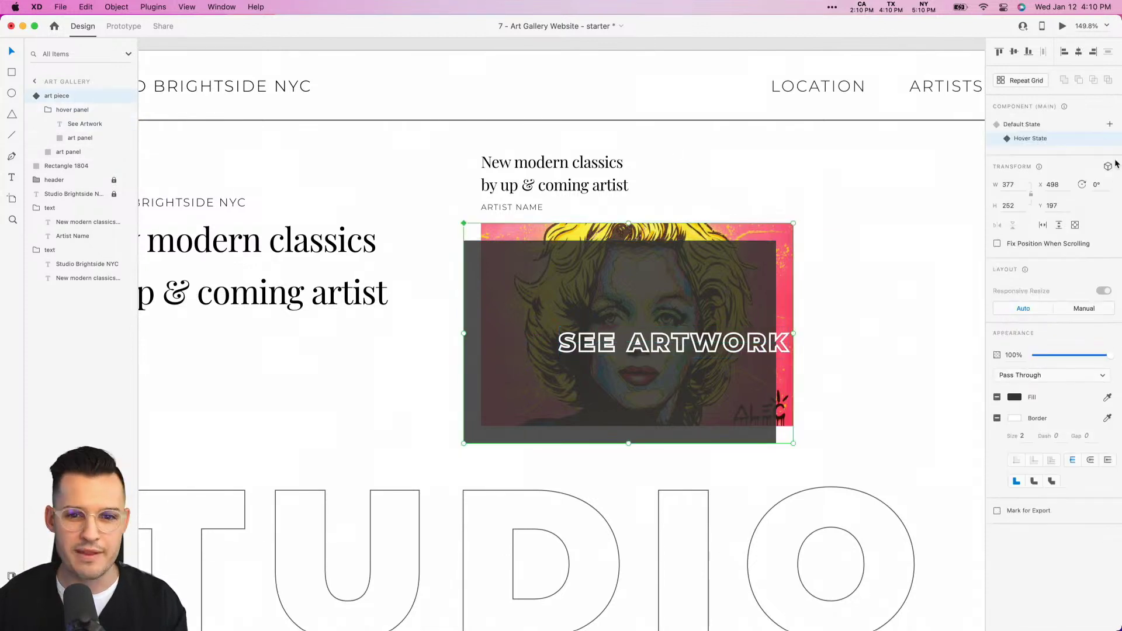
In the art piece's Default State, move the transparent See Artwork text right to X 740.
left_click(1023, 124)
double_click(712, 329)
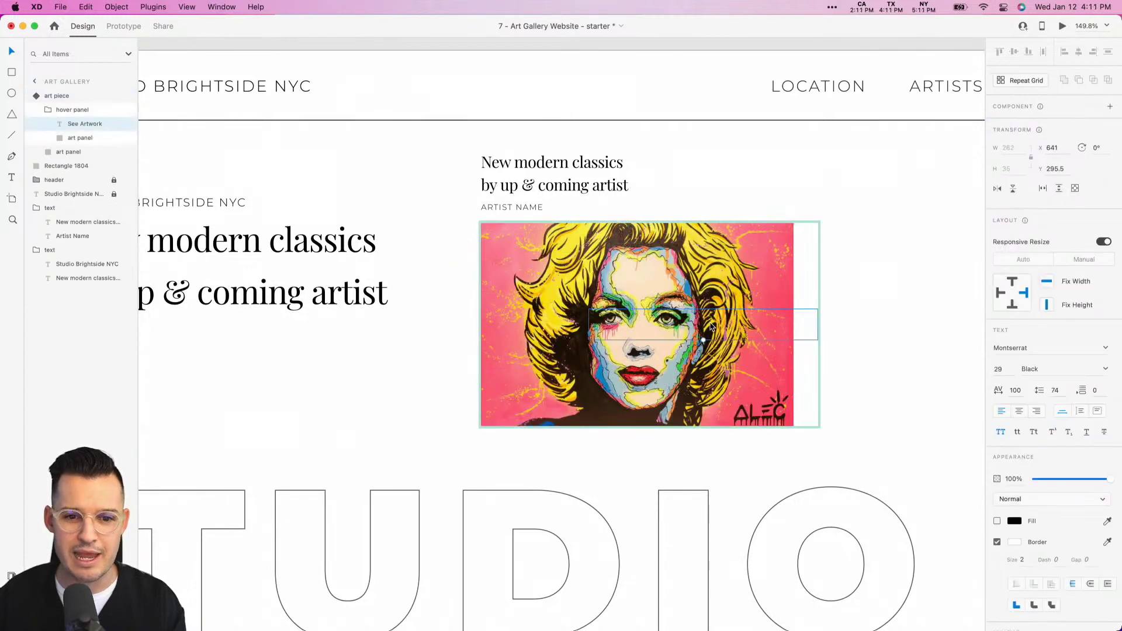
left_click_drag(712, 329, 789, 327)
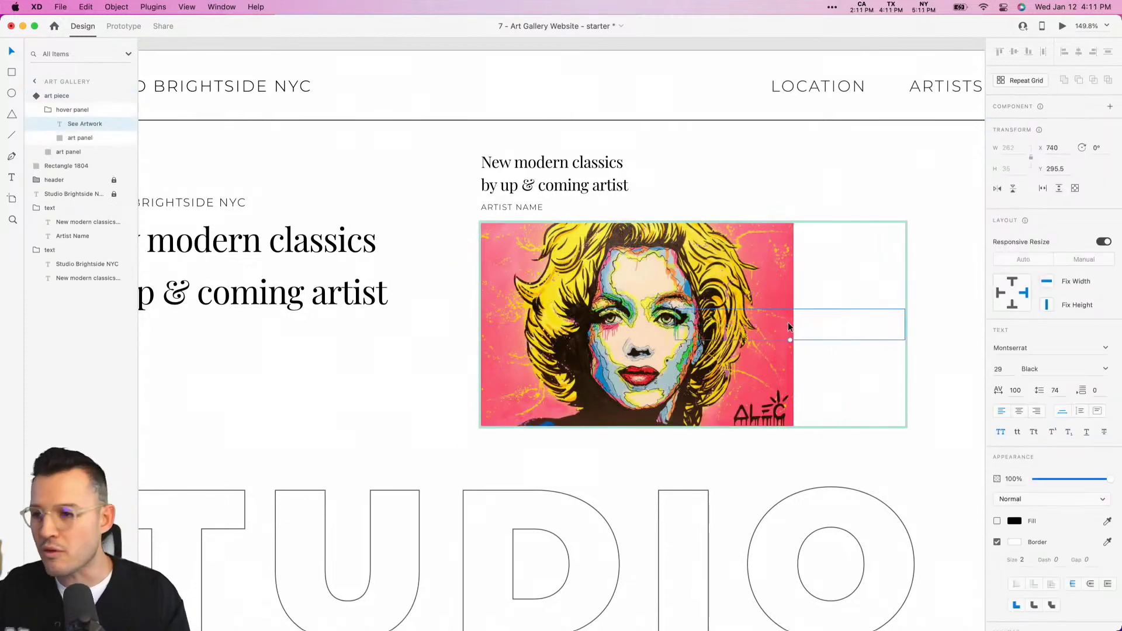
left_click(69, 98)
Preview the prototype to check how the See Artwork text slides in on hover.
left_click(1062, 26)
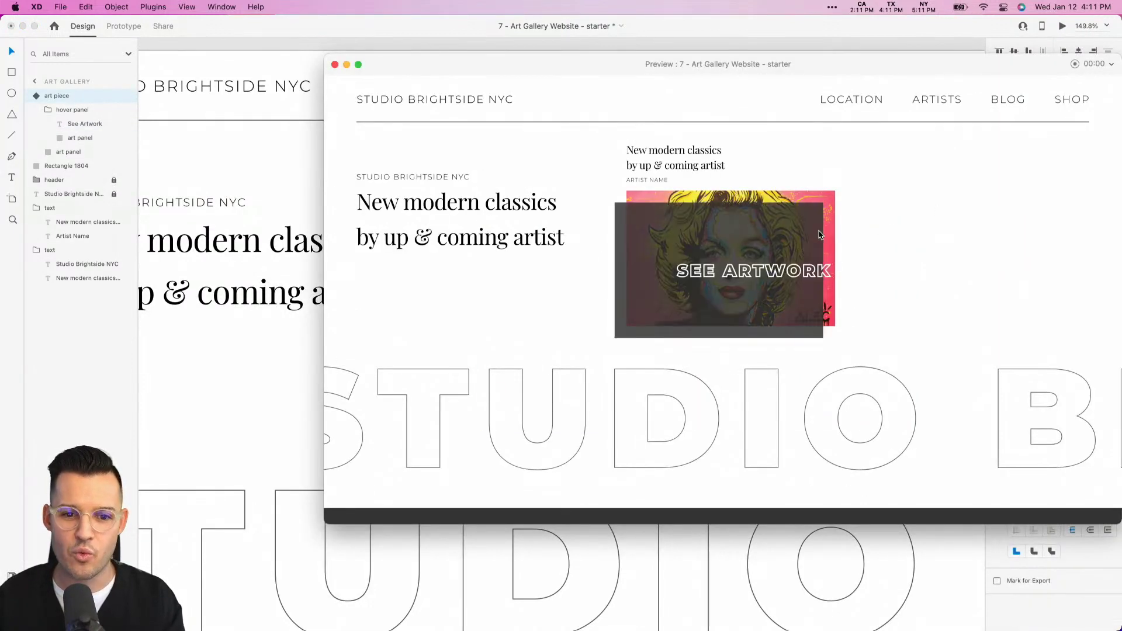
mouse_move(791, 237)
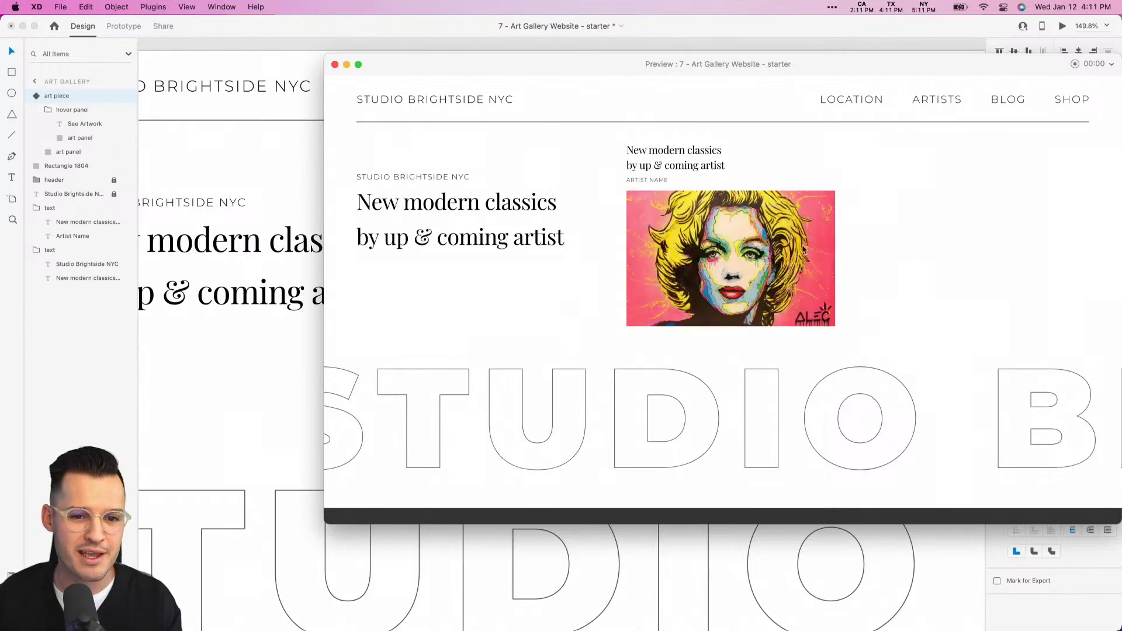
left_click(335, 65)
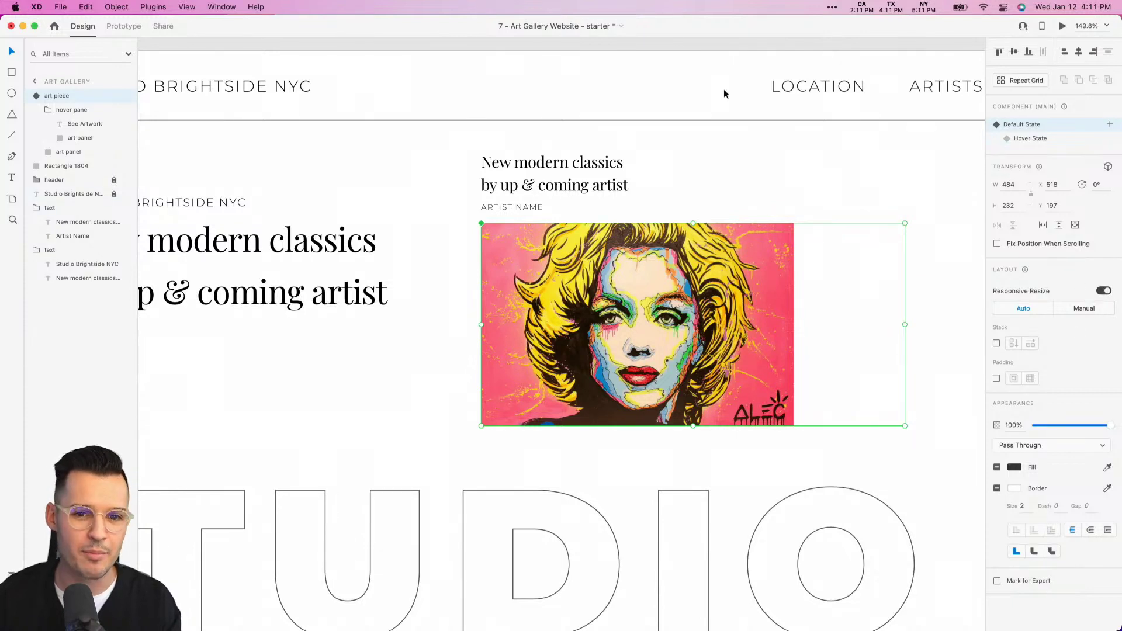
Change the Default State hover interaction's easing to Ease In.
left_click(132, 27)
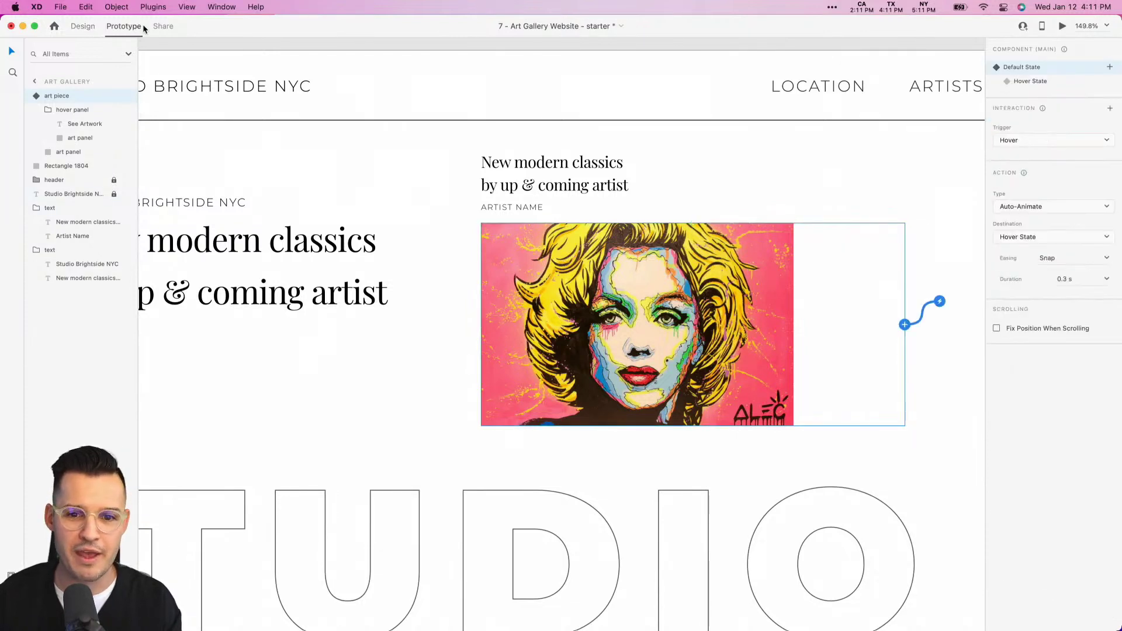
left_click(1105, 258)
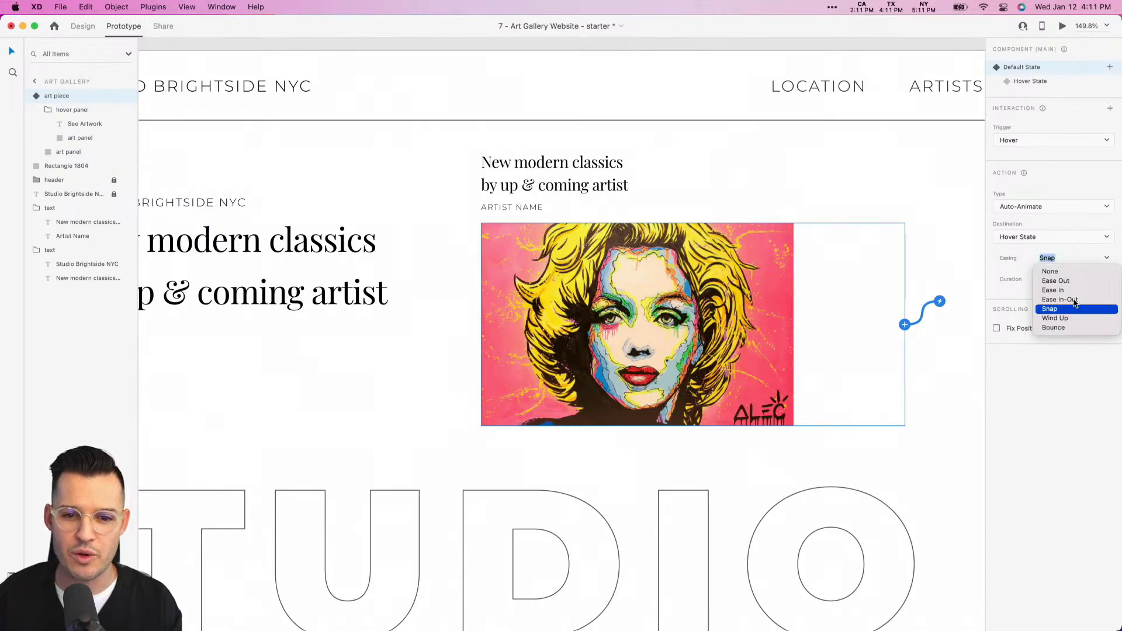
left_click(1074, 300)
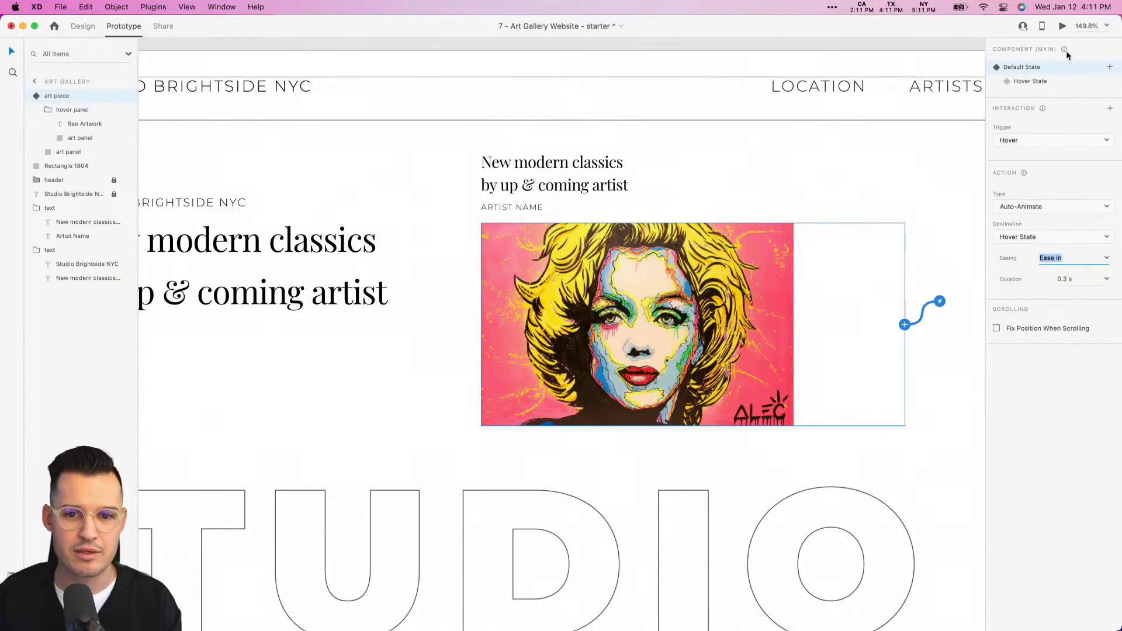
Preview the artwork's hover animation with the Ease In easing.
left_click(1063, 25)
mouse_move(736, 286)
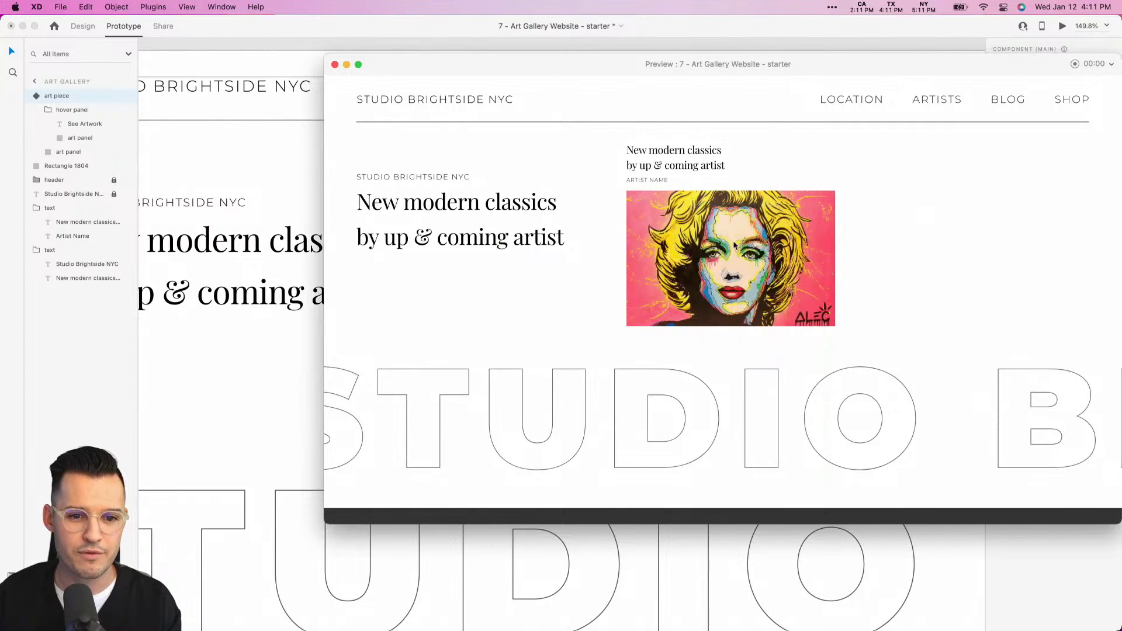
left_click(335, 64)
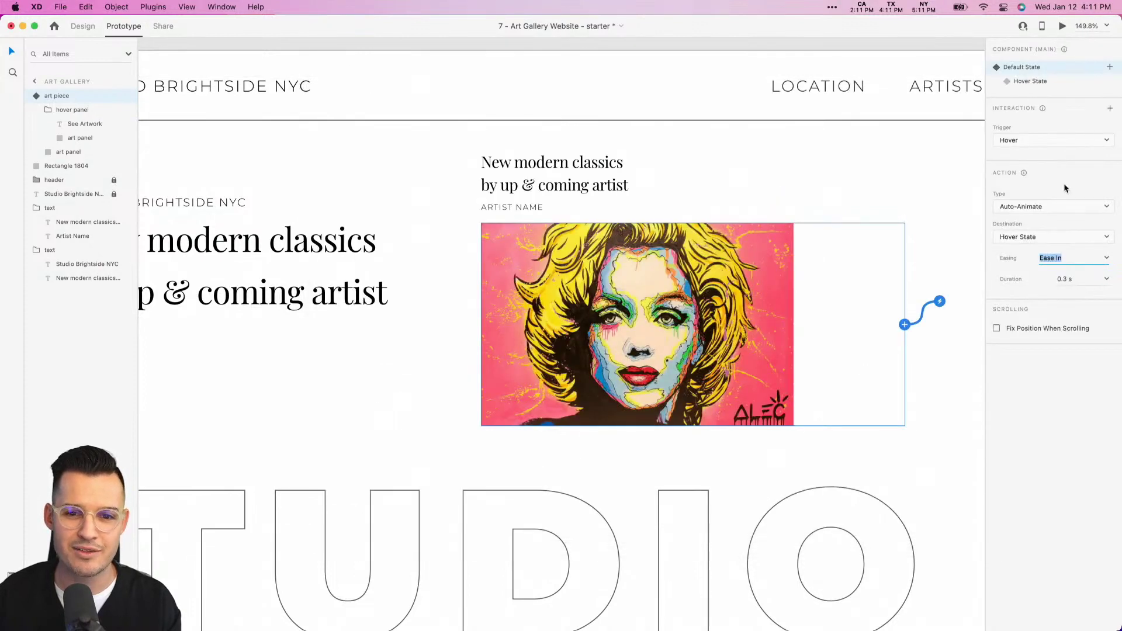
Set the hover interaction's easing to Ease In-Out and preview the artwork's hover animation.
left_click(1074, 237)
left_click(1074, 238)
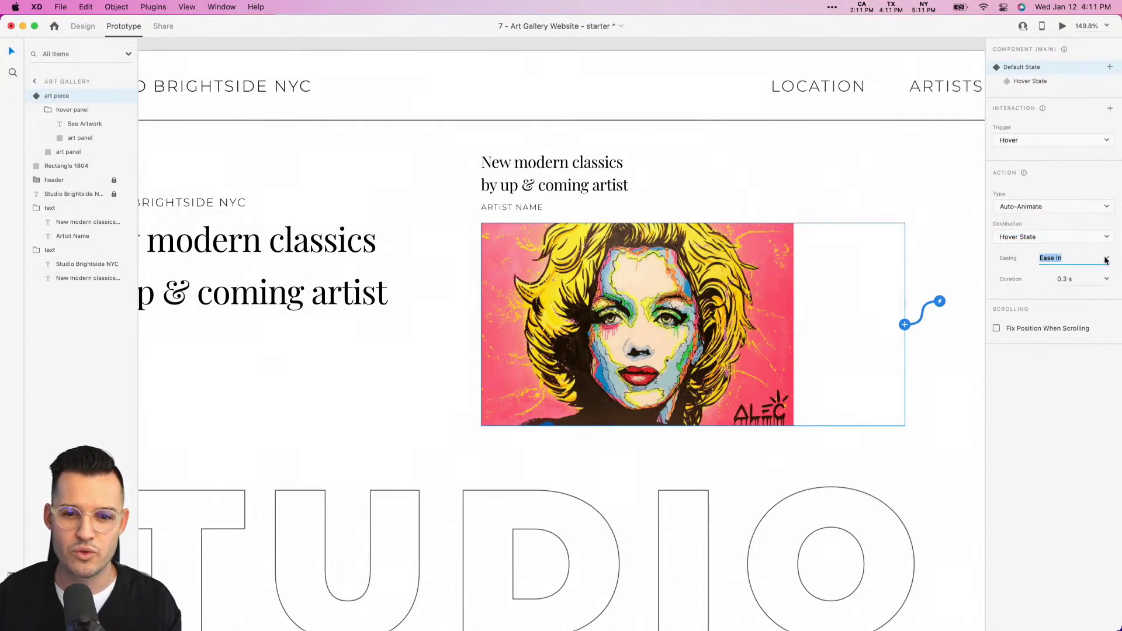
left_click(1107, 259)
left_click(1061, 300)
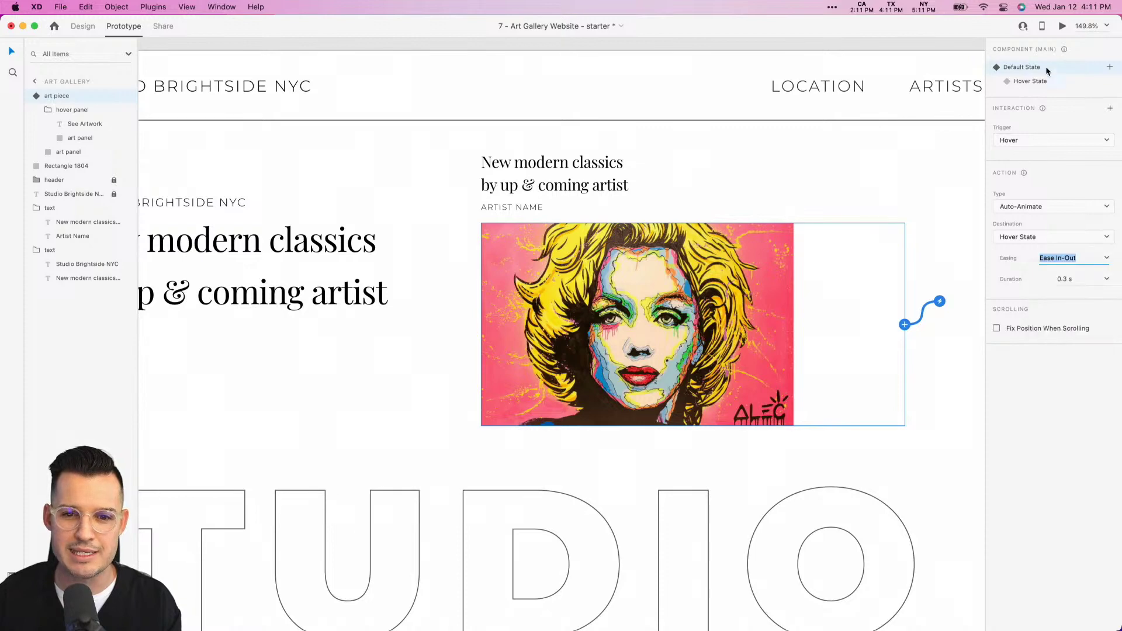
left_click(1062, 27)
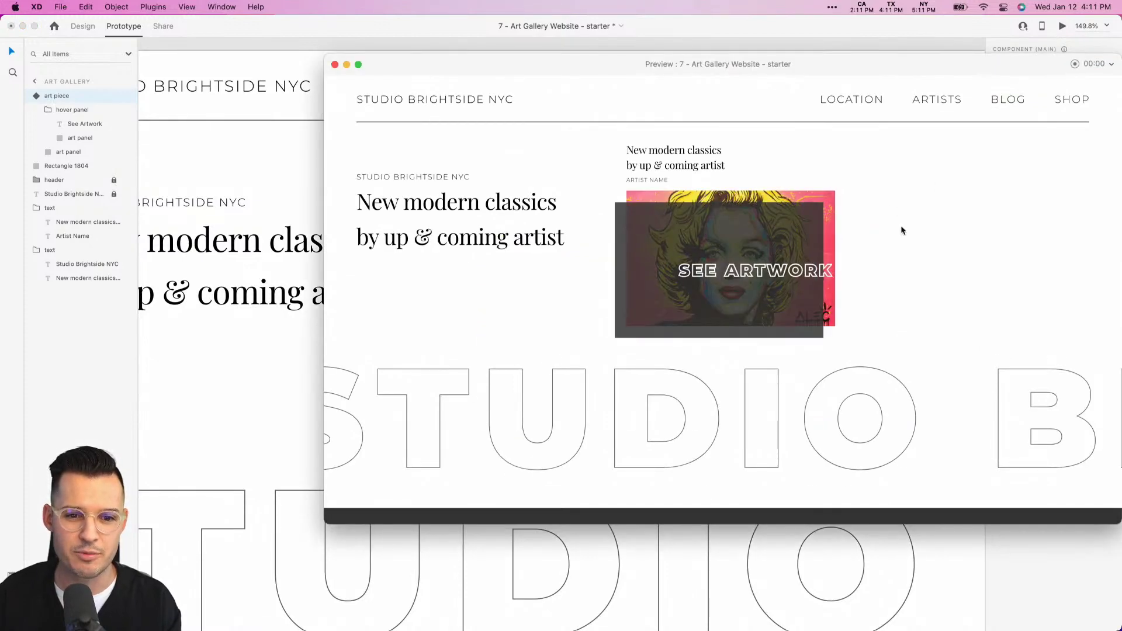
left_click(335, 64)
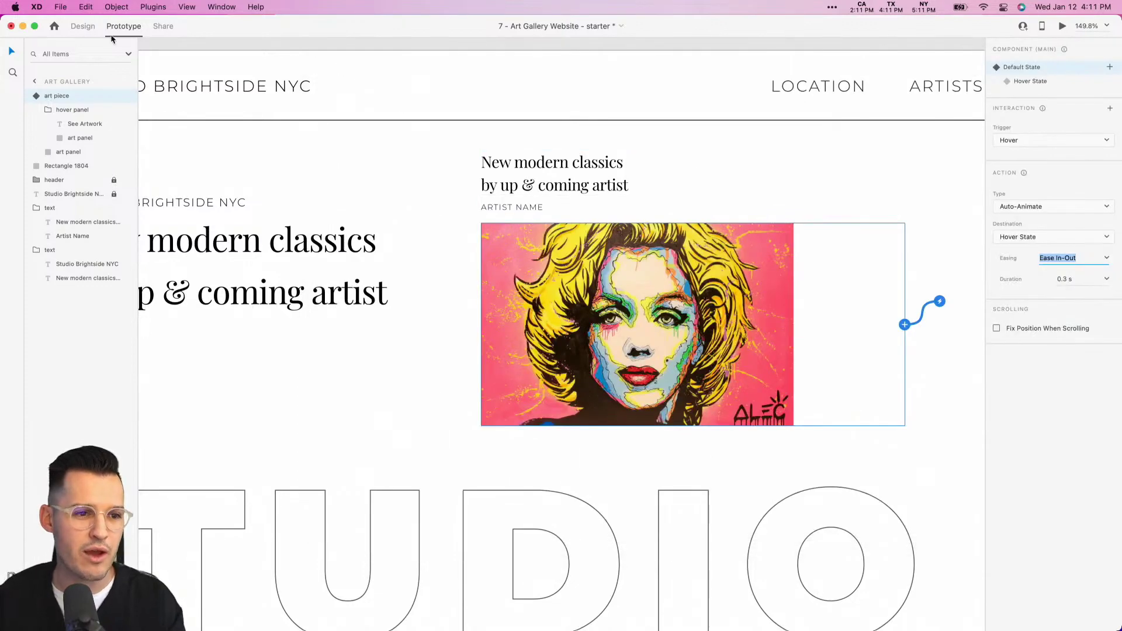
Select the art piece component together with its caption text group above the artwork.
left_click(82, 26)
left_click(533, 183, "shift")
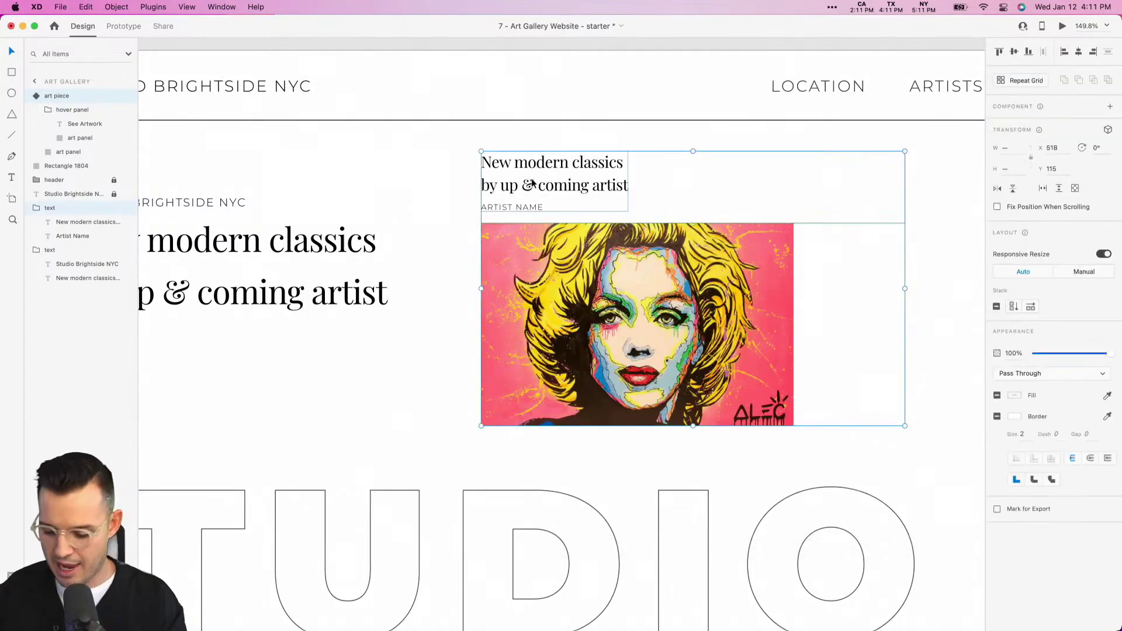
key("super+0")
scroll(787, 326, "right", 3)
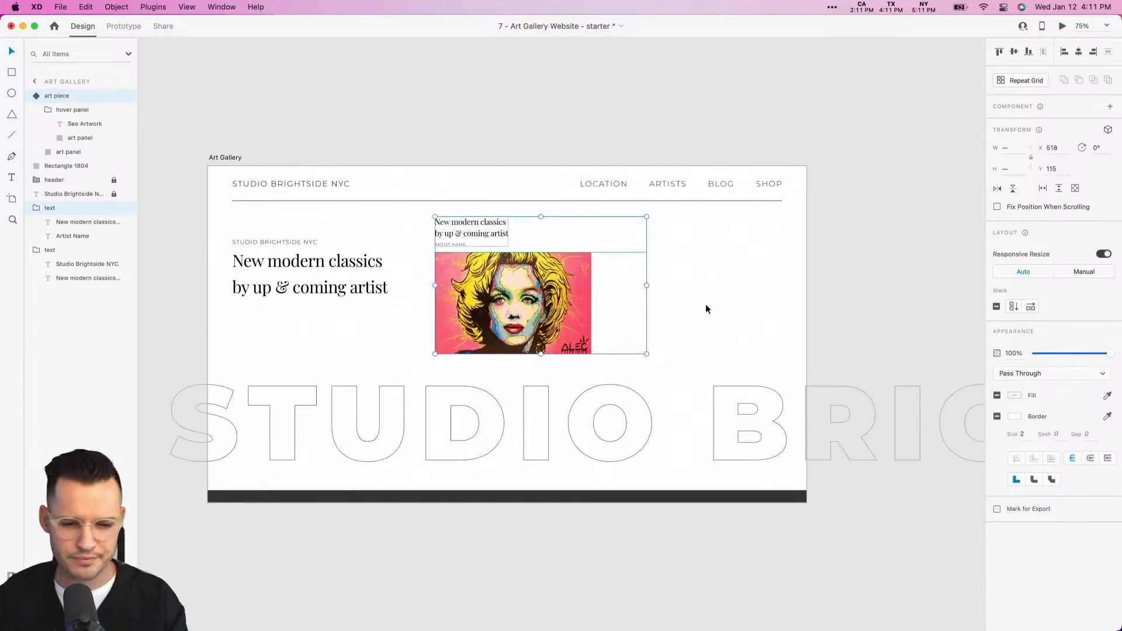
Group the art piece with its text block and rename the group "art piece lockup".
key("super+g")
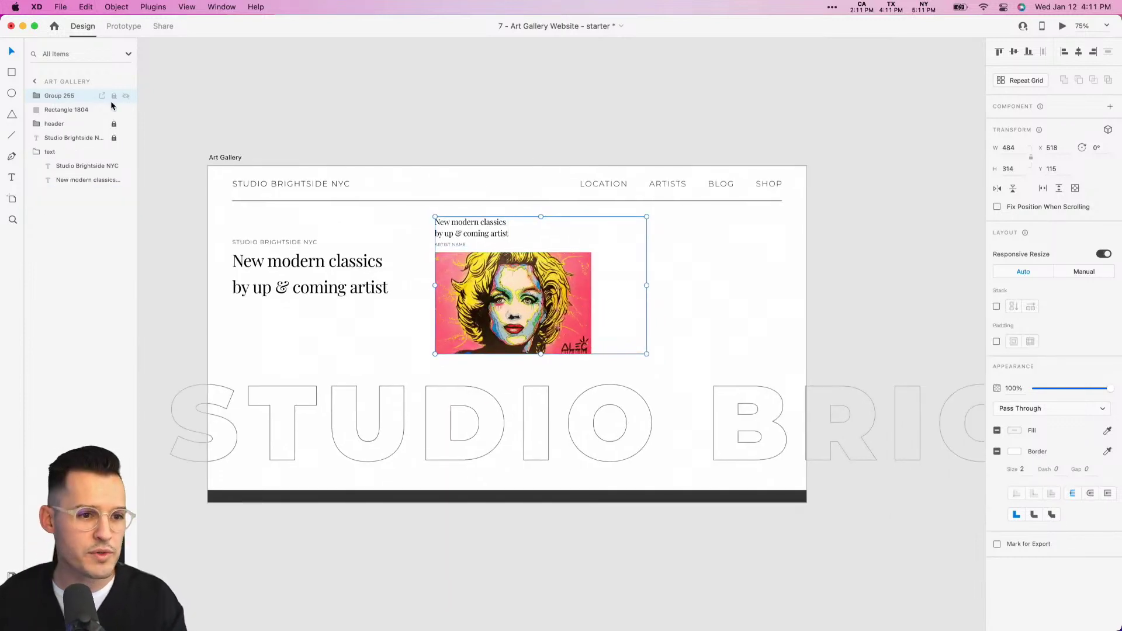
double_click(69, 97)
type("art piece loc")
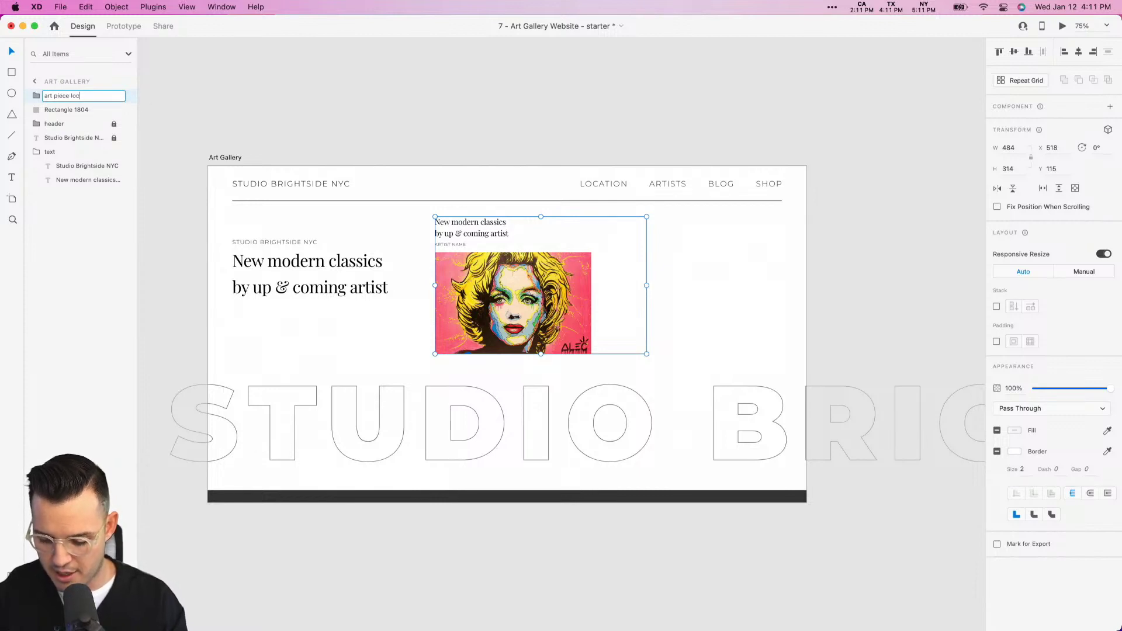
type("kup")
key("Return")
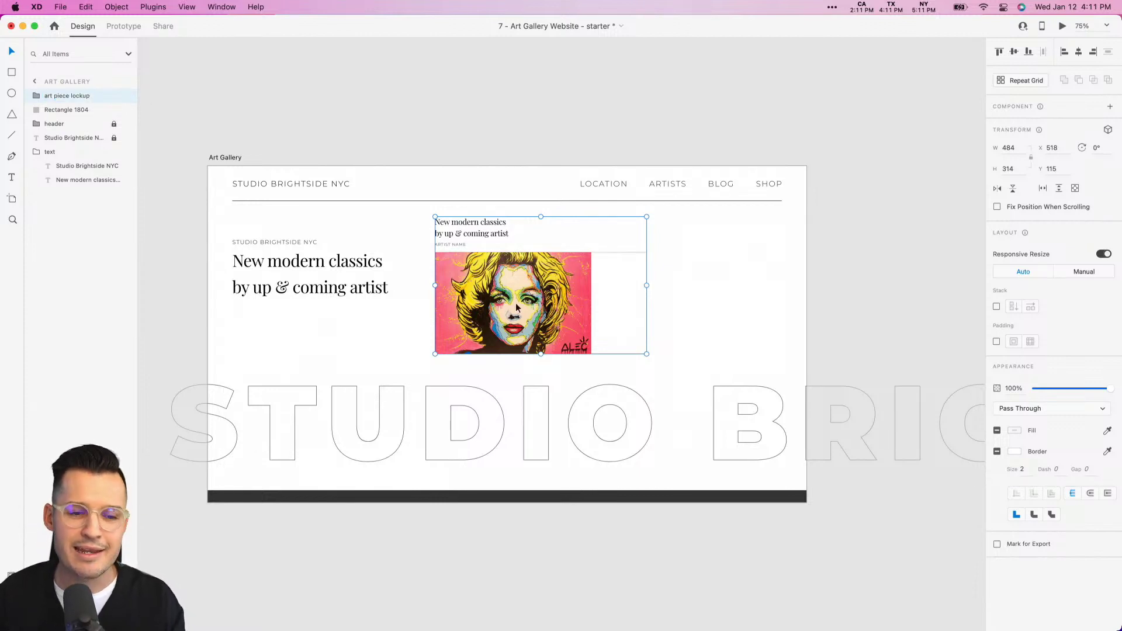
Duplicate the art piece lockup twice in a row beside the original and group all three lockups.
left_click_drag(516, 307, 796, 306)
left_click(672, 298, "shift")
left_click(522, 292, "shift")
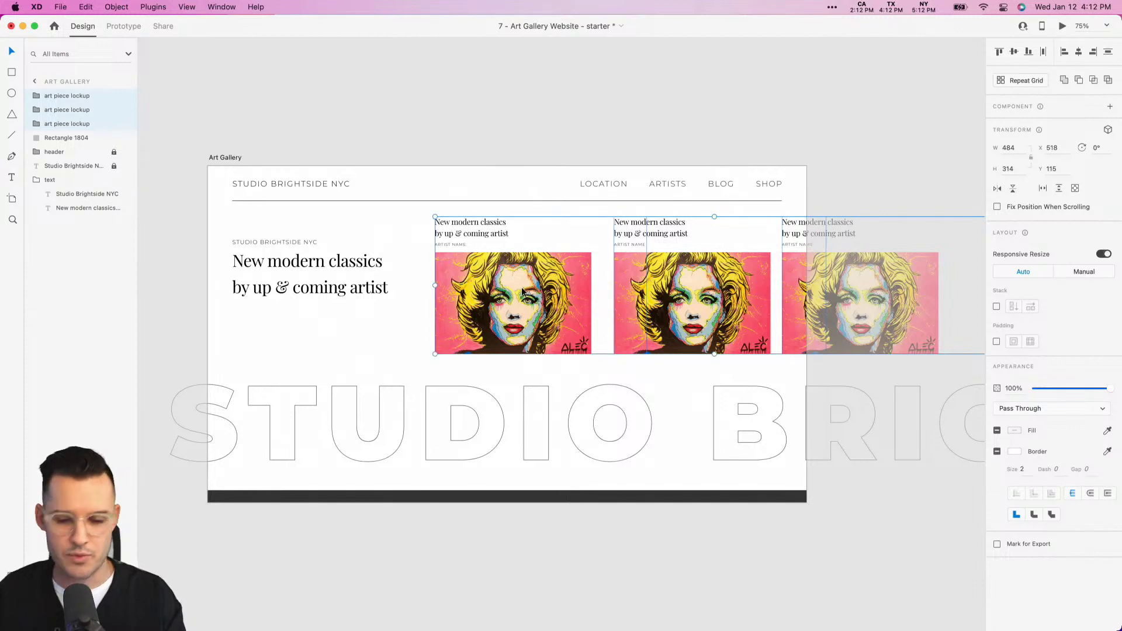
key("super+g")
Move the third lockup farther from the second and distribute the three lockups evenly in the horizontal direction.
scroll(651, 289, "right", 5)
double_click(656, 296)
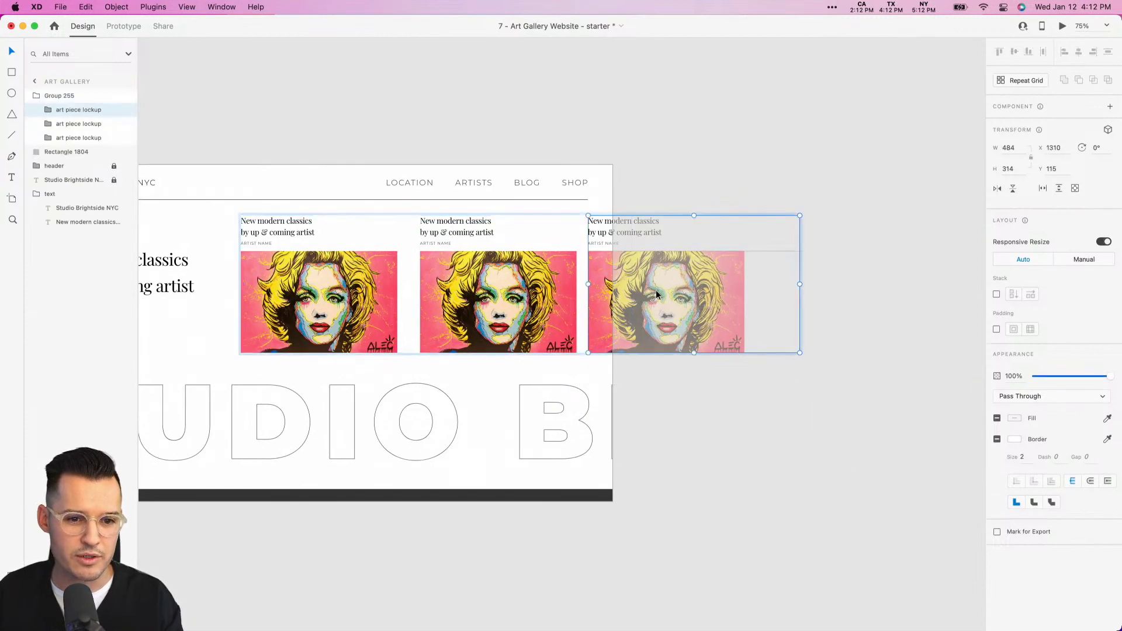
left_click_drag(656, 295, 673, 290)
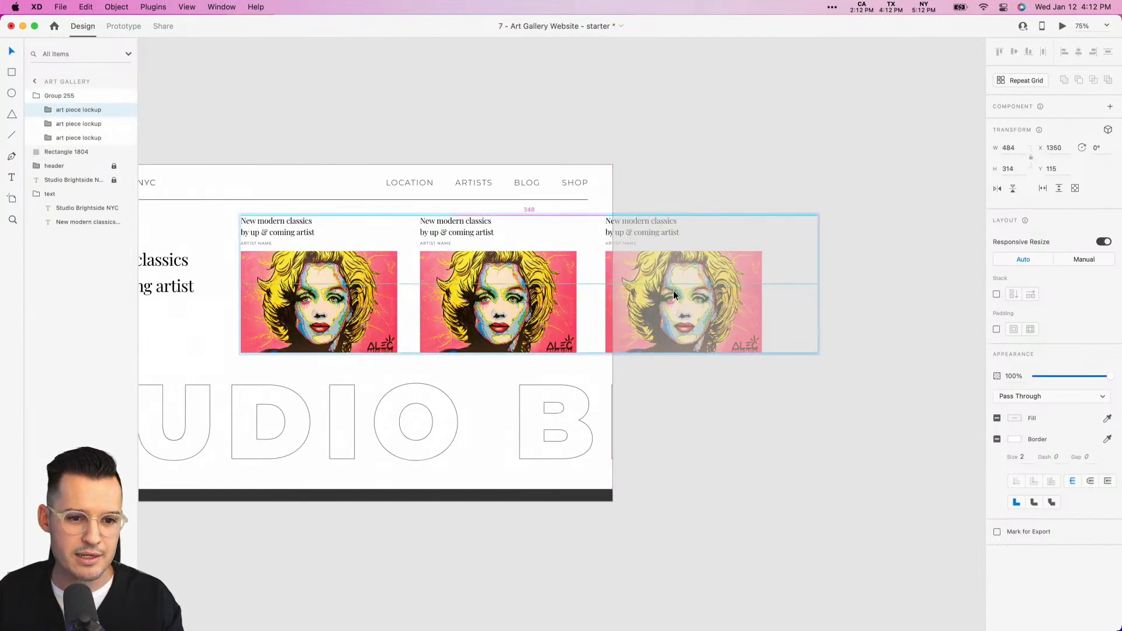
left_click(498, 286, "shift")
left_click(349, 286, "shift")
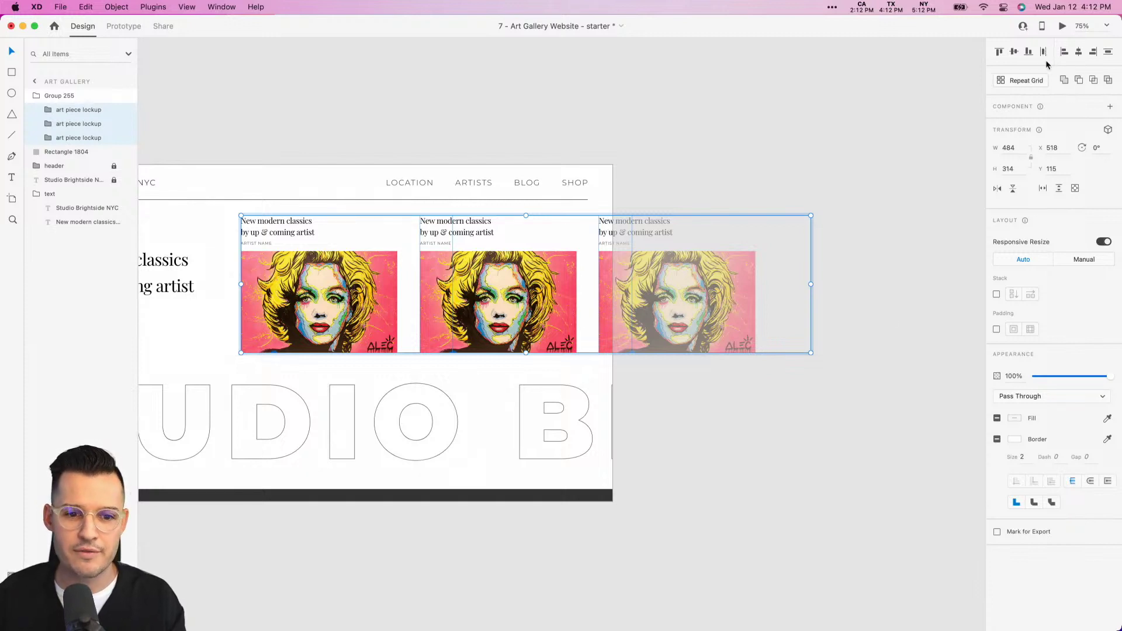
left_click(792, 410)
Duplicate the third lockup to make a fourth in the row and distribute all four lockups horizontally.
left_click(602, 288)
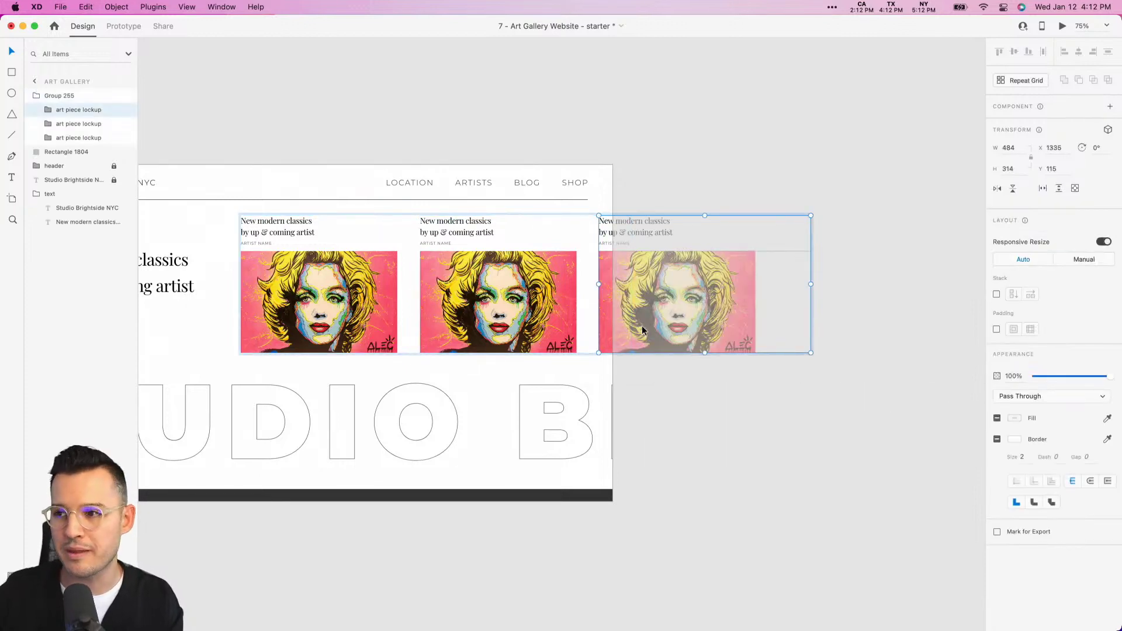
left_click_drag(643, 330, 824, 316, "alt")
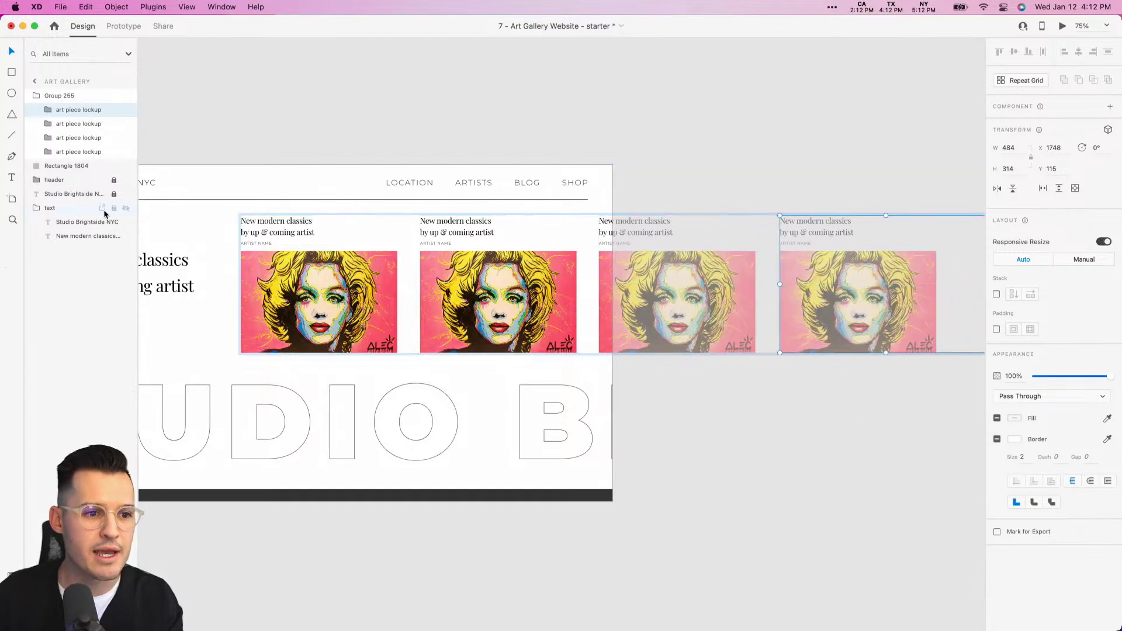
left_click(81, 152, "shift")
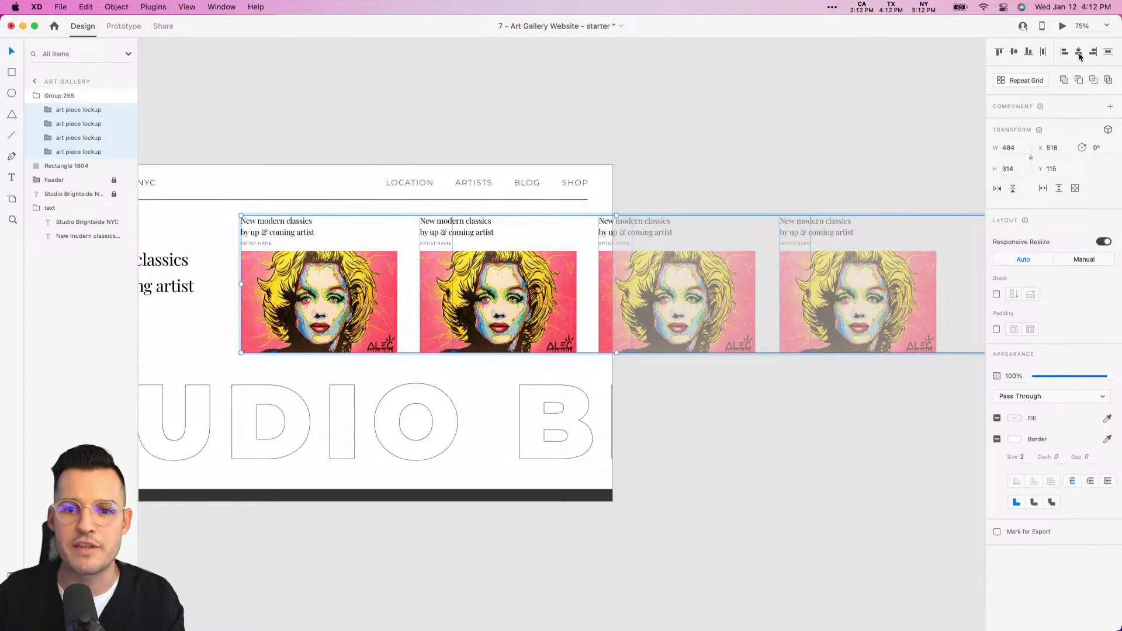
left_click(1043, 52)
left_click(671, 164)
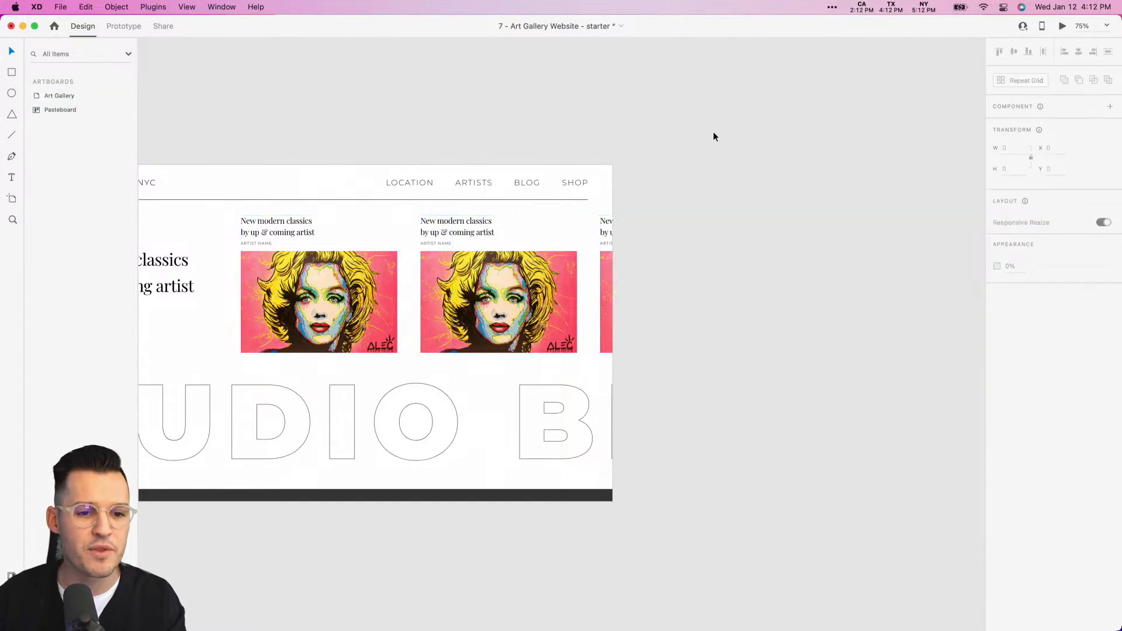
Narrow the application window to expose the desktop images and try to fill the second lockup's art panel with the crazy-avocado image.
left_click(493, 282, "super")
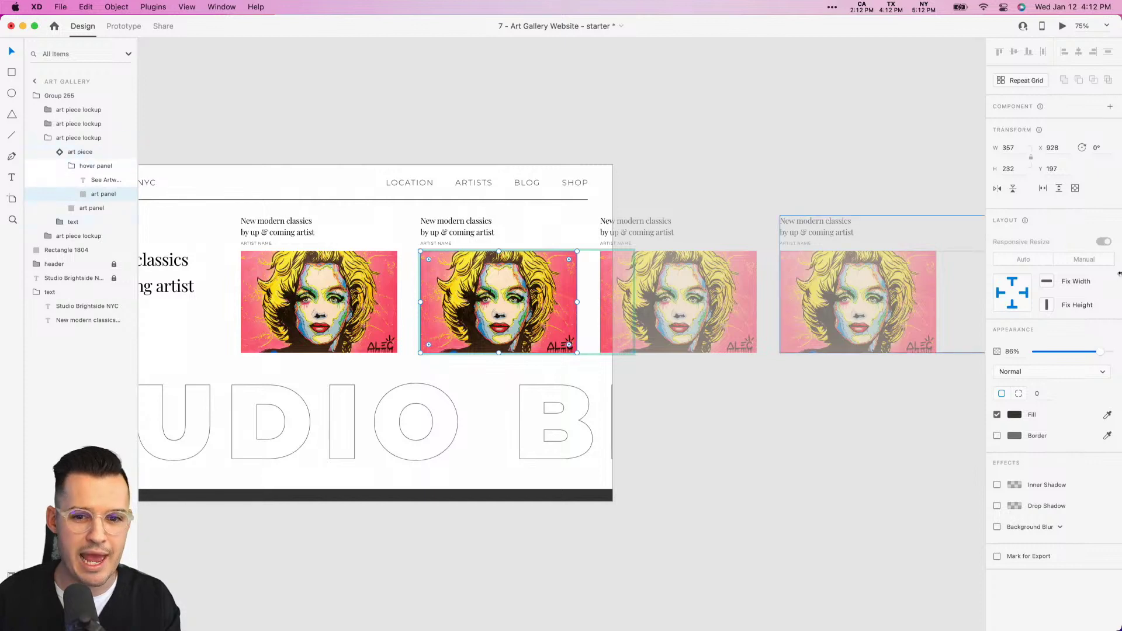
left_click_drag(1119, 272, 1029, 272)
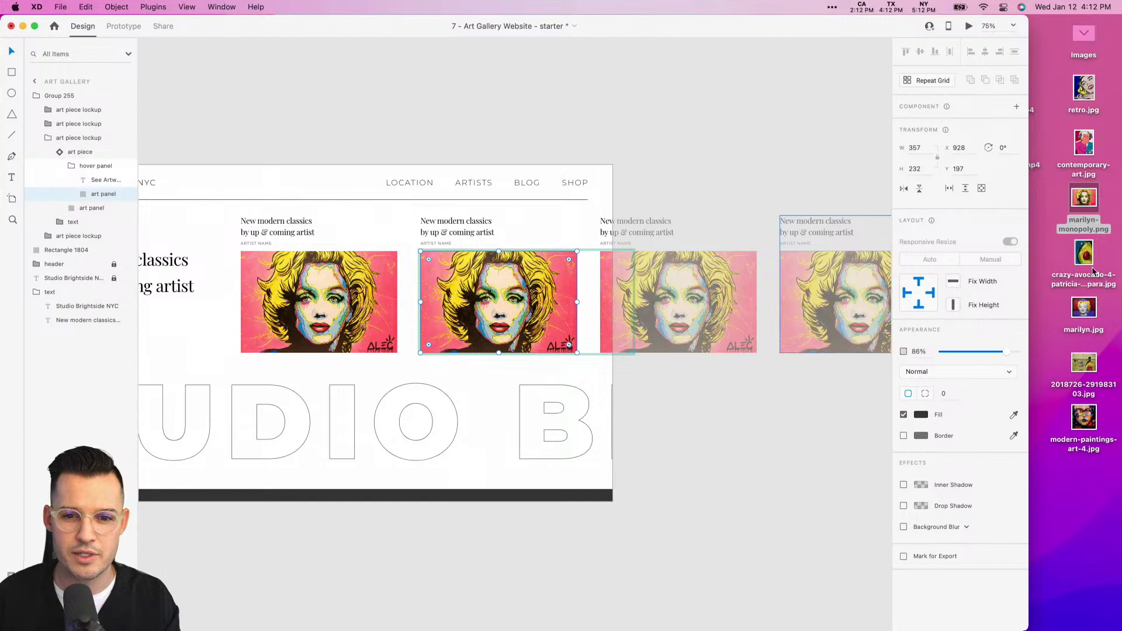
left_click_drag(1085, 256, 458, 258)
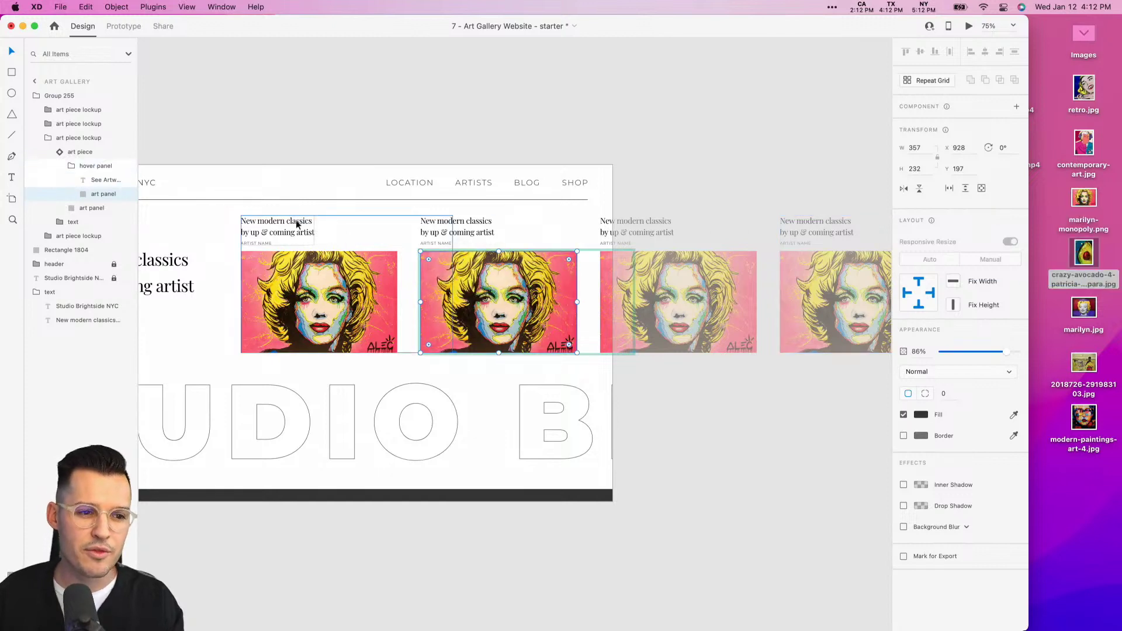
Examine the stacking of the art panel and hover panel layers inside the second and first lockups.
key("super+3")
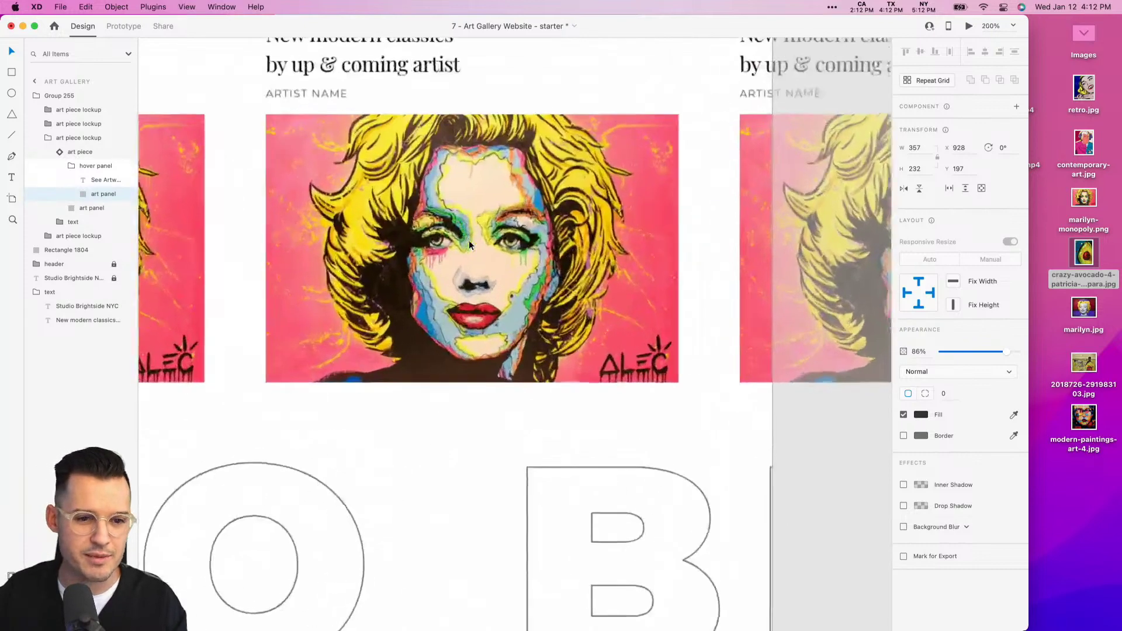
left_click(82, 208)
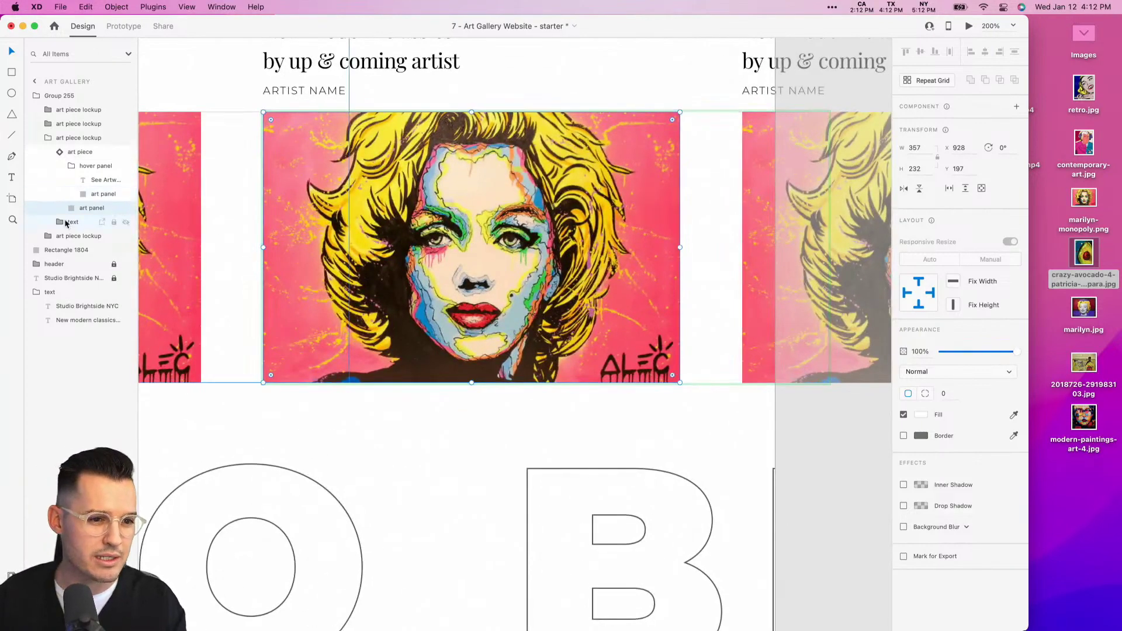
left_click(97, 194)
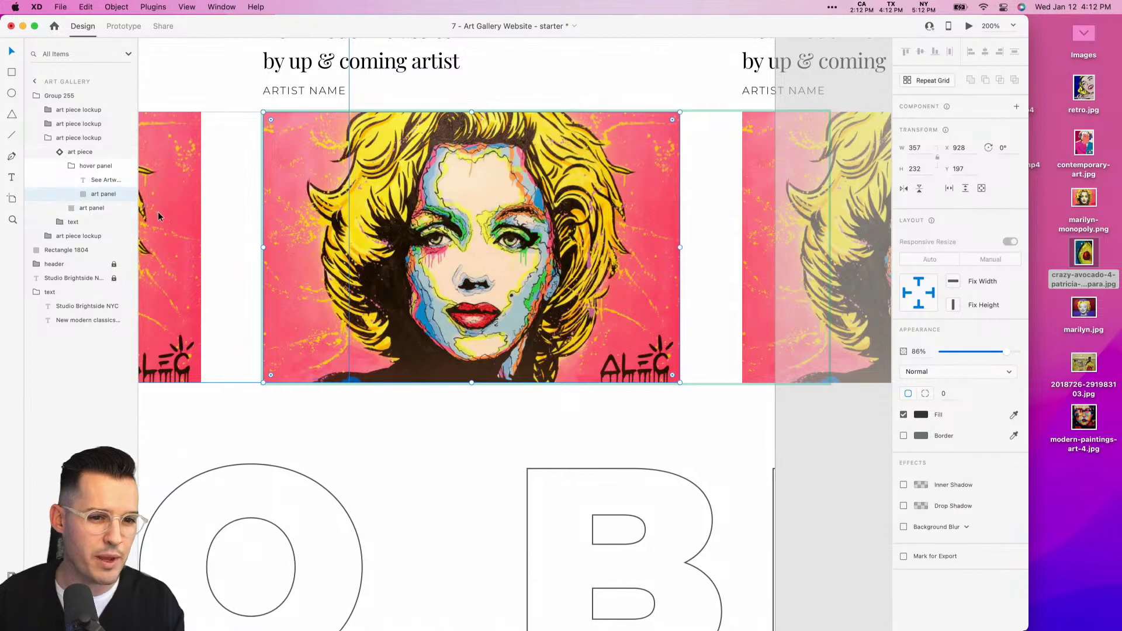
scroll(212, 210, "left", 5)
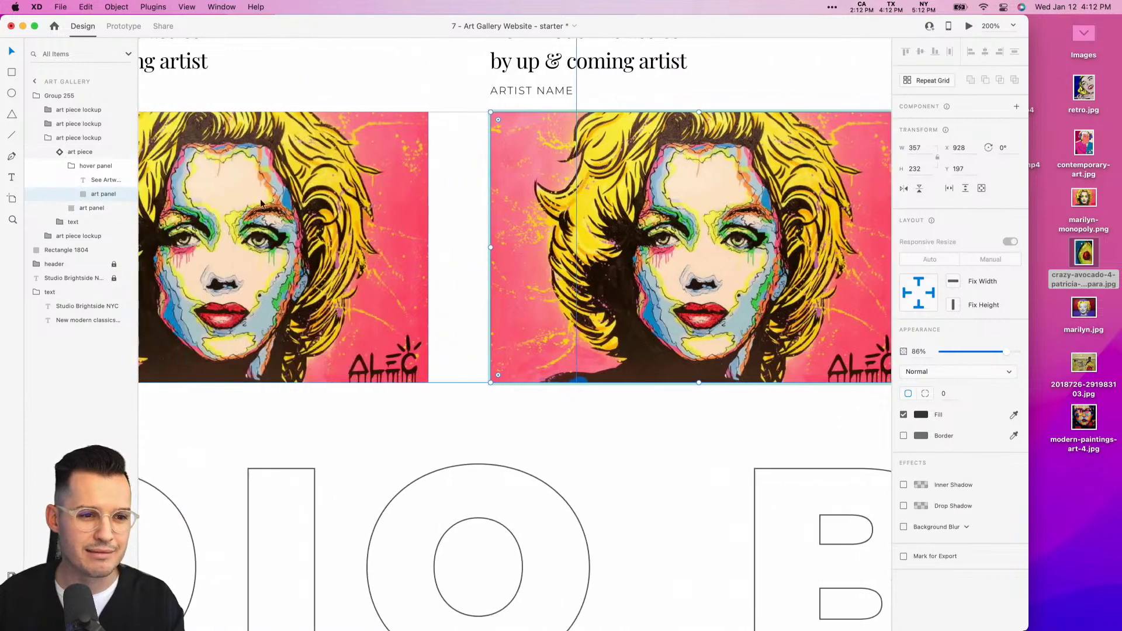
left_click(279, 199)
scroll(280, 199, "left", 5)
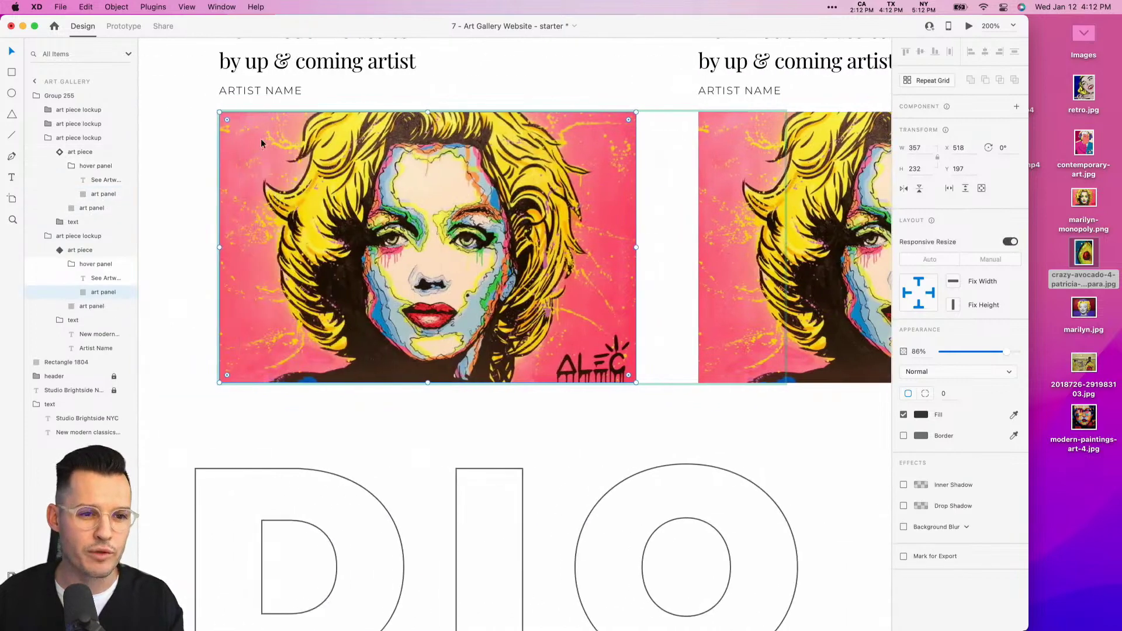
scroll(577, 203, "right", 5)
left_click(576, 203)
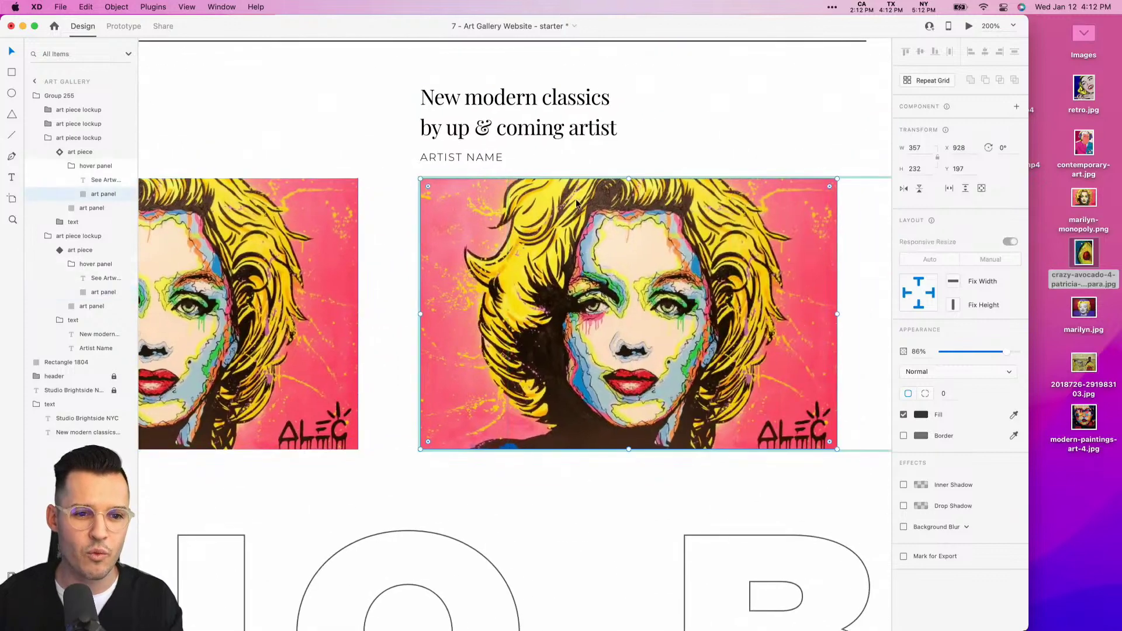
Try to place contemporary-art.jpg in the second lockup's art panel and as the fill of its hover art panel.
left_click_drag(1073, 153, 470, 182)
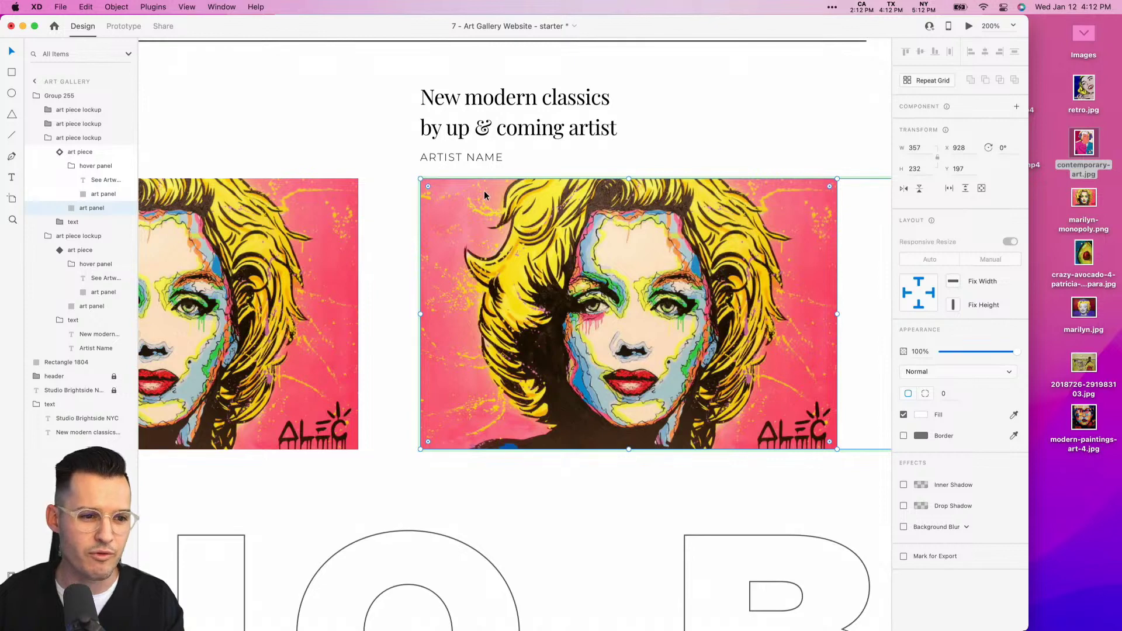
left_click(89, 195)
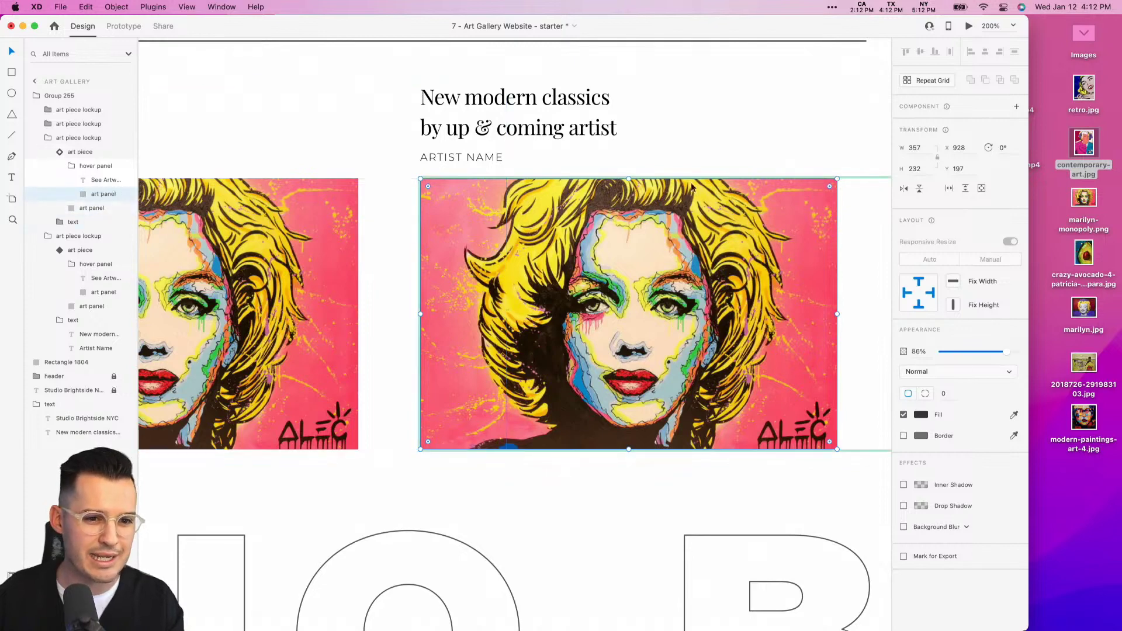
left_click_drag(1073, 146, 481, 181)
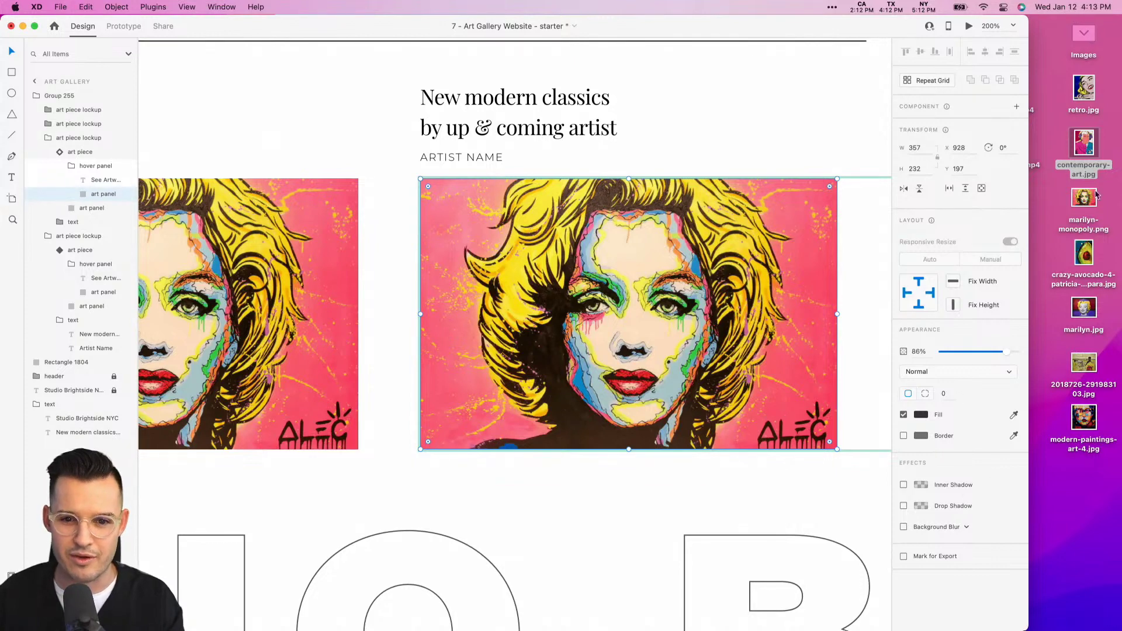
left_click_drag(1090, 153, 923, 417)
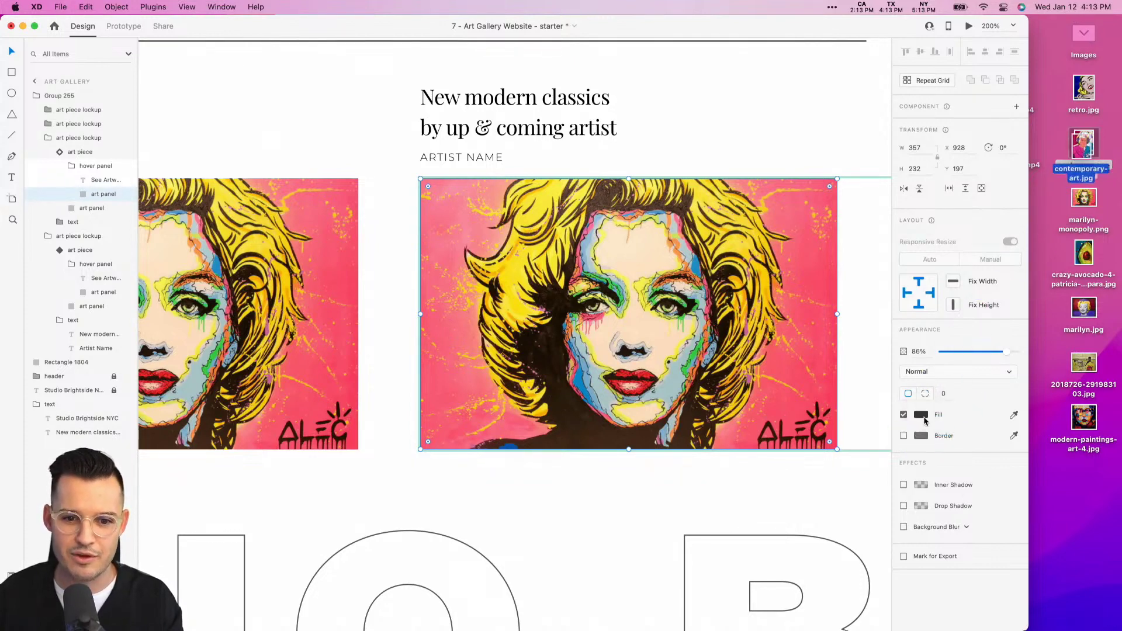
Check the fill type options of the second lockup's hover art panel and set its opacity to 100%.
left_click(922, 416)
left_click(798, 344)
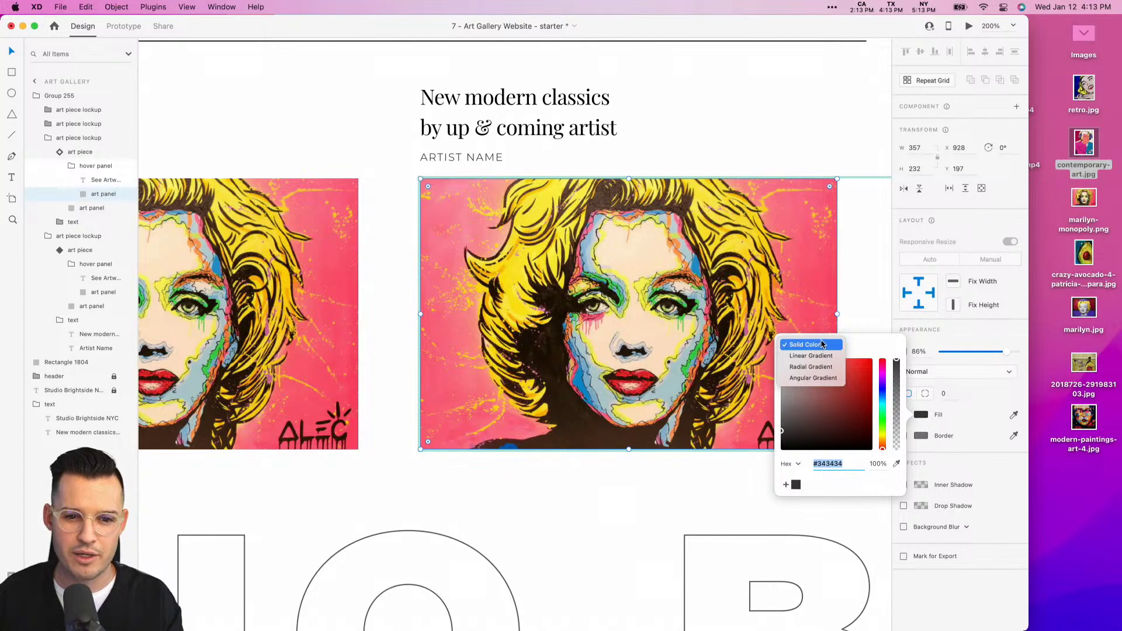
left_click(947, 370)
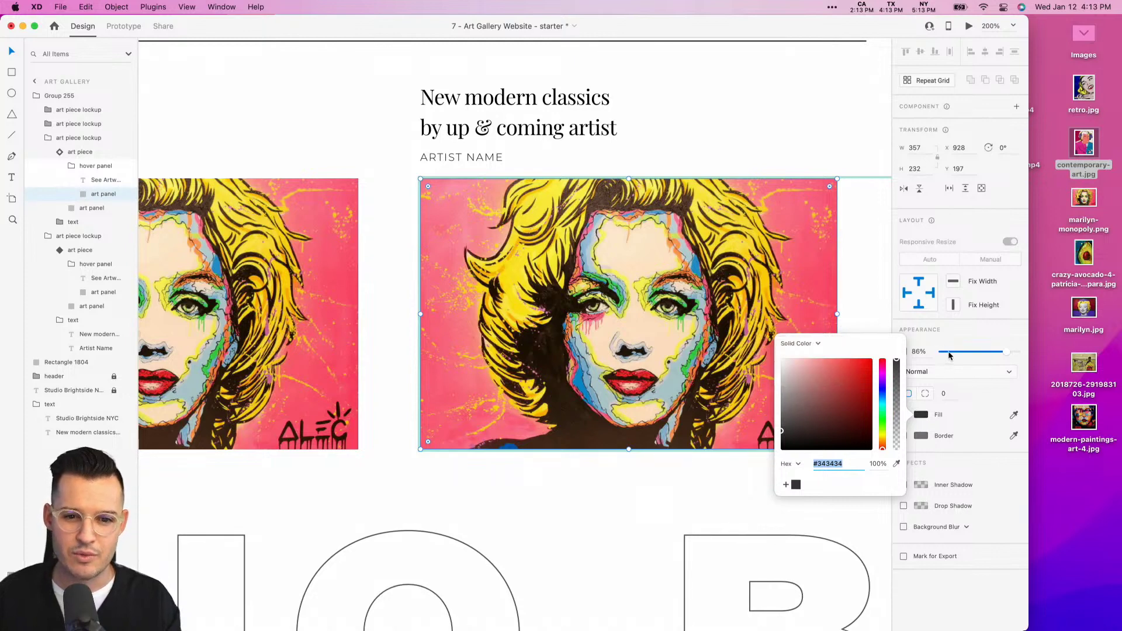
left_click(949, 354)
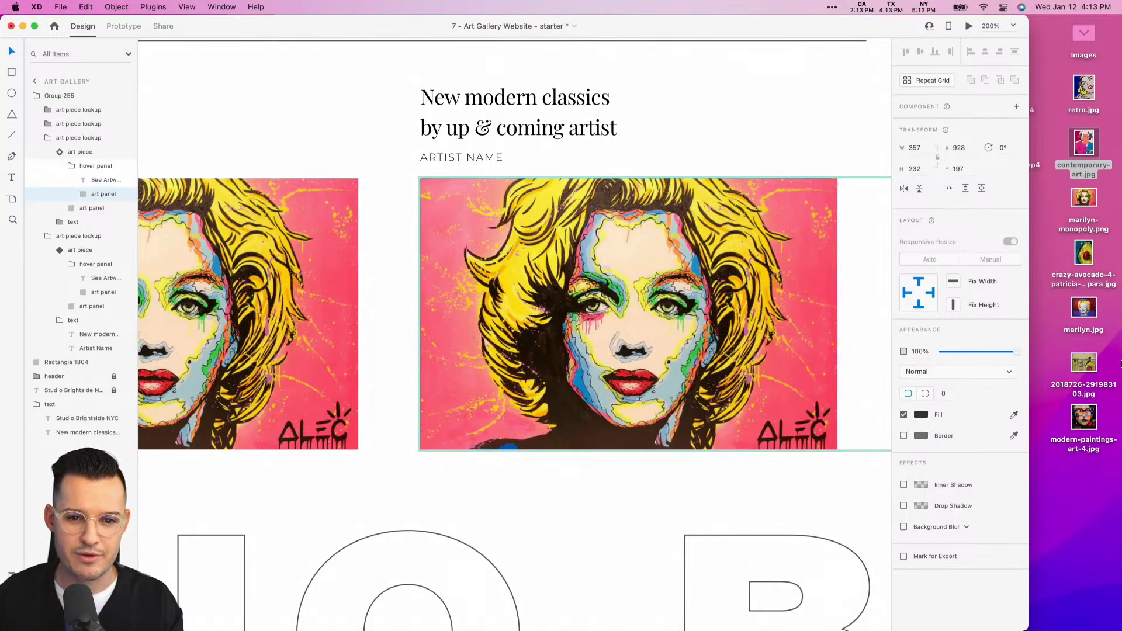
left_click(713, 115)
Move the hover panel of the first lockup's art piece down 120 px to Y 317, off the art panel.
key("super+1")
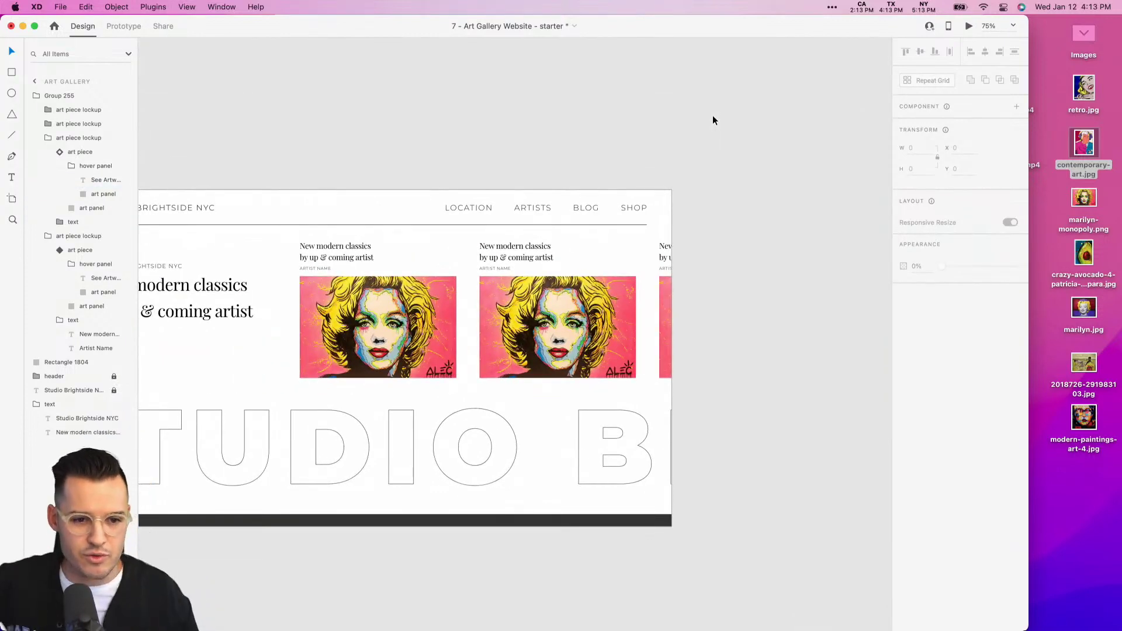
scroll(739, 93, "left", 4)
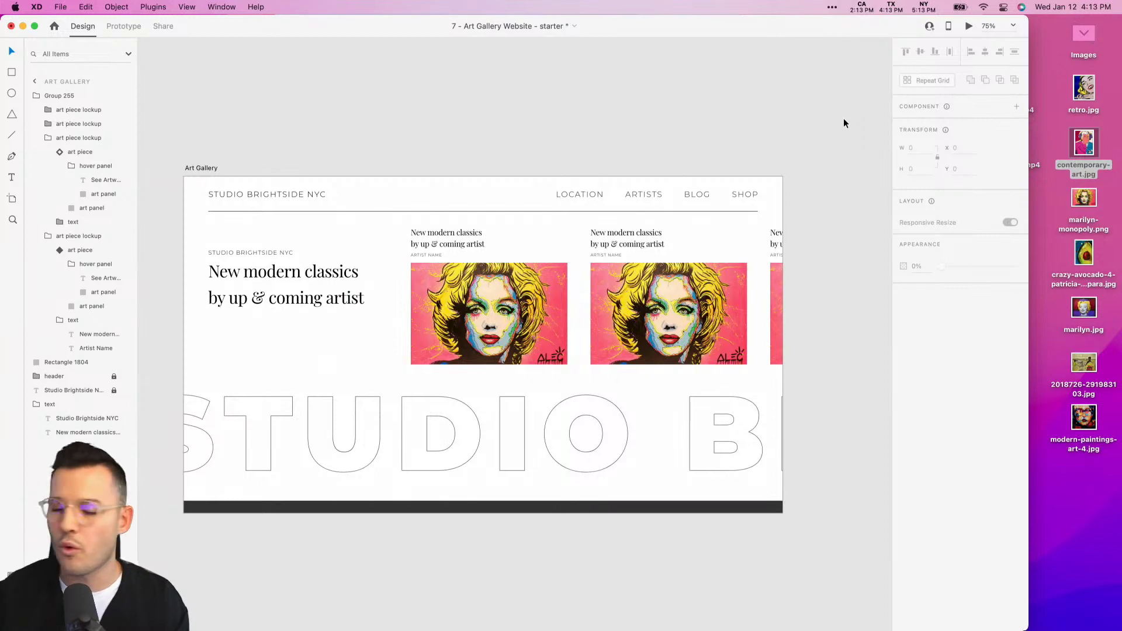
left_click(648, 277)
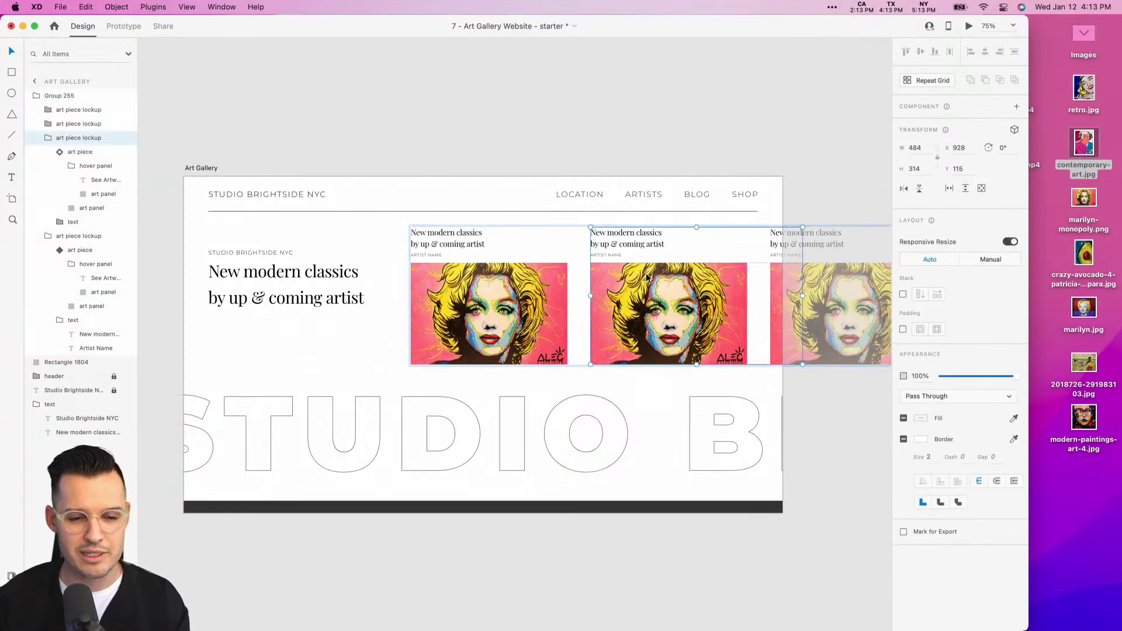
double_click(500, 289)
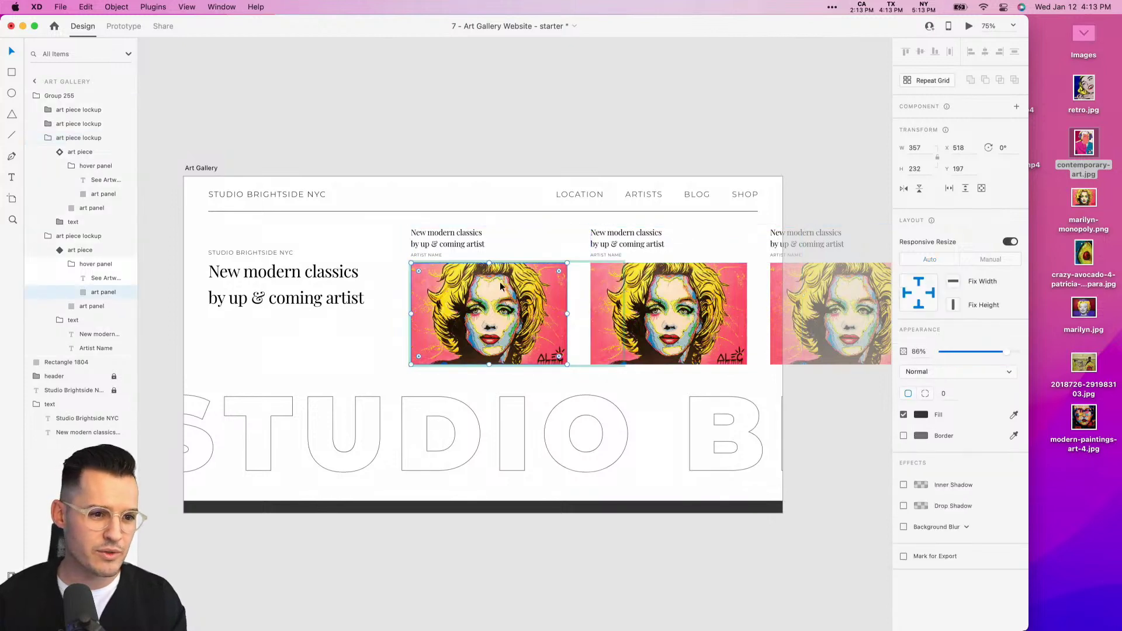
left_click(88, 264)
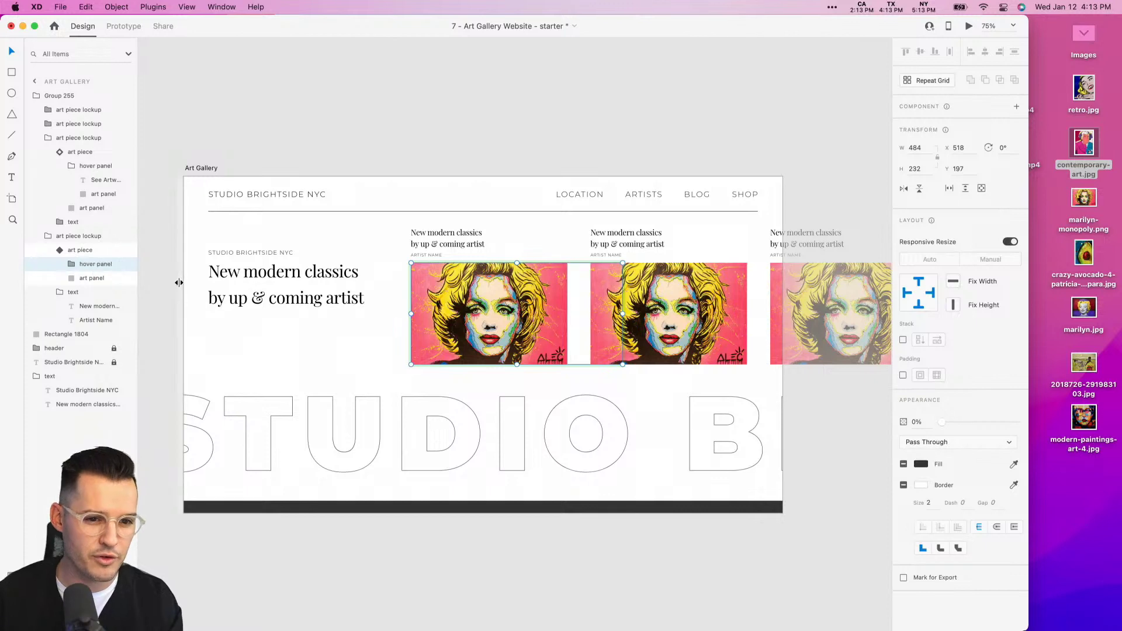
key("shift+Down")
key("shift+Down")
key("shift+Down")
key("shift+Down")
key("shift+Down")
key("shift+Down")
key("shift+Down")
key("shift+Down")
key("shift+Down")
key("shift+Down")
key("shift+Down")
key("shift+Down")
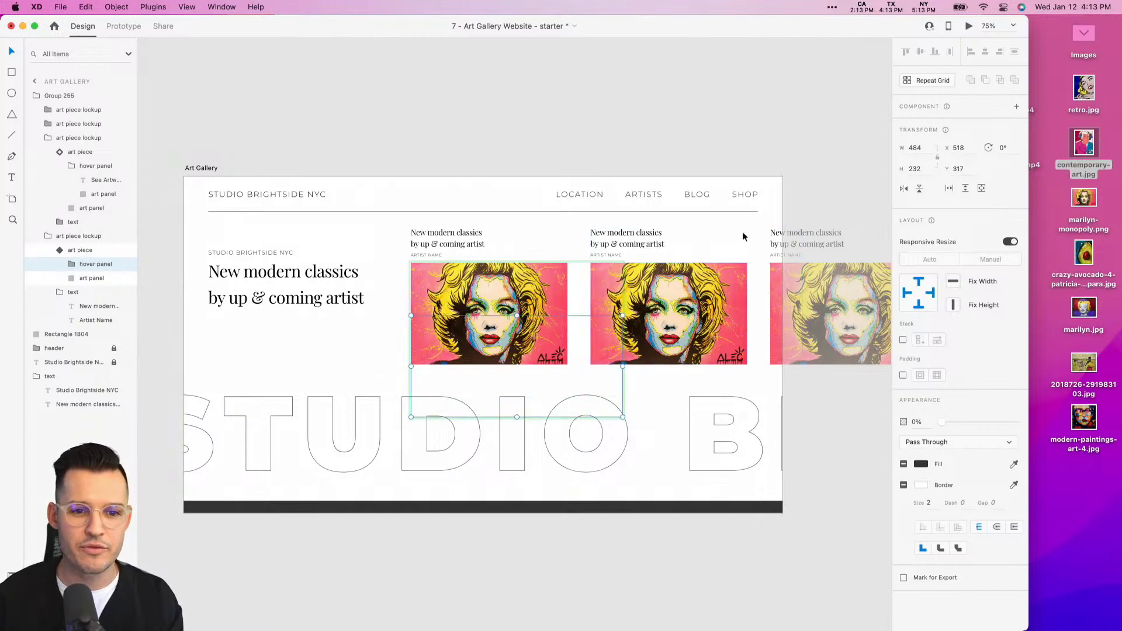
Fill the second lockup's art panel with the desktop image contemporary-art.jpg.
left_click_drag(784, 146, 646, 132)
left_click(539, 263)
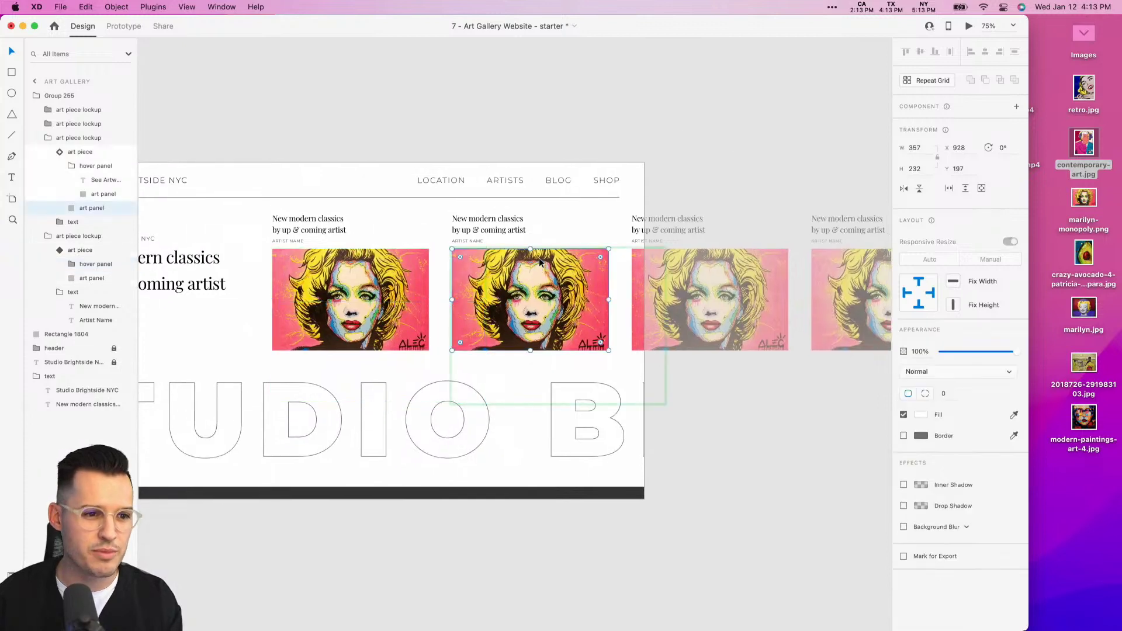
left_click_drag(1085, 146, 529, 298)
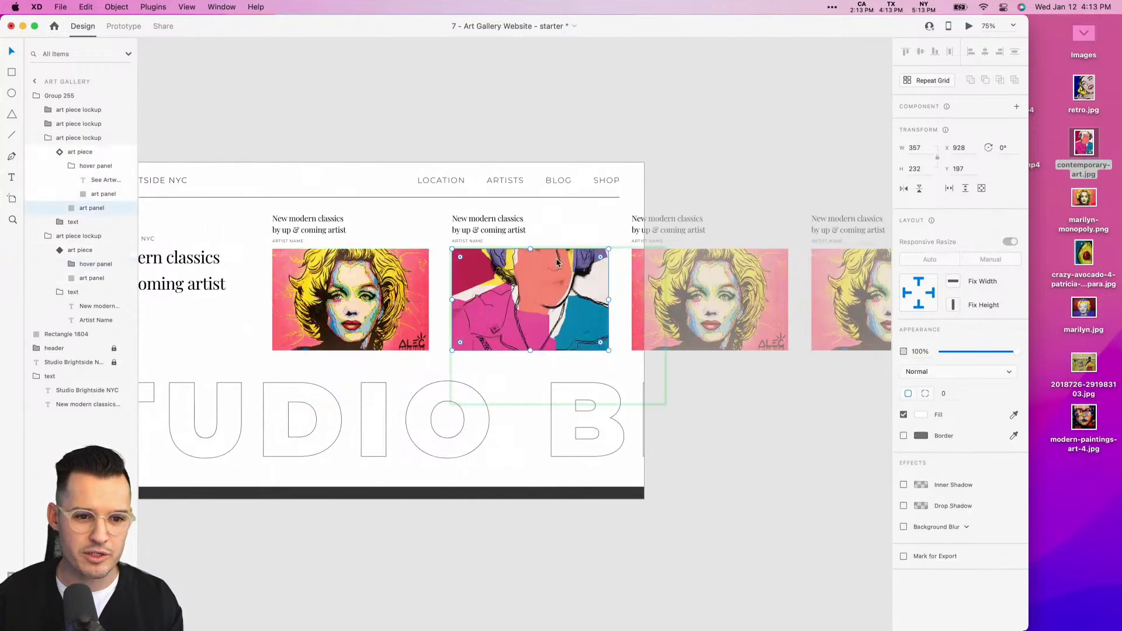
Fill the third lockup's art panel with the desktop image marilyn.jpg.
left_click(755, 185)
scroll(702, 233, "right", 5)
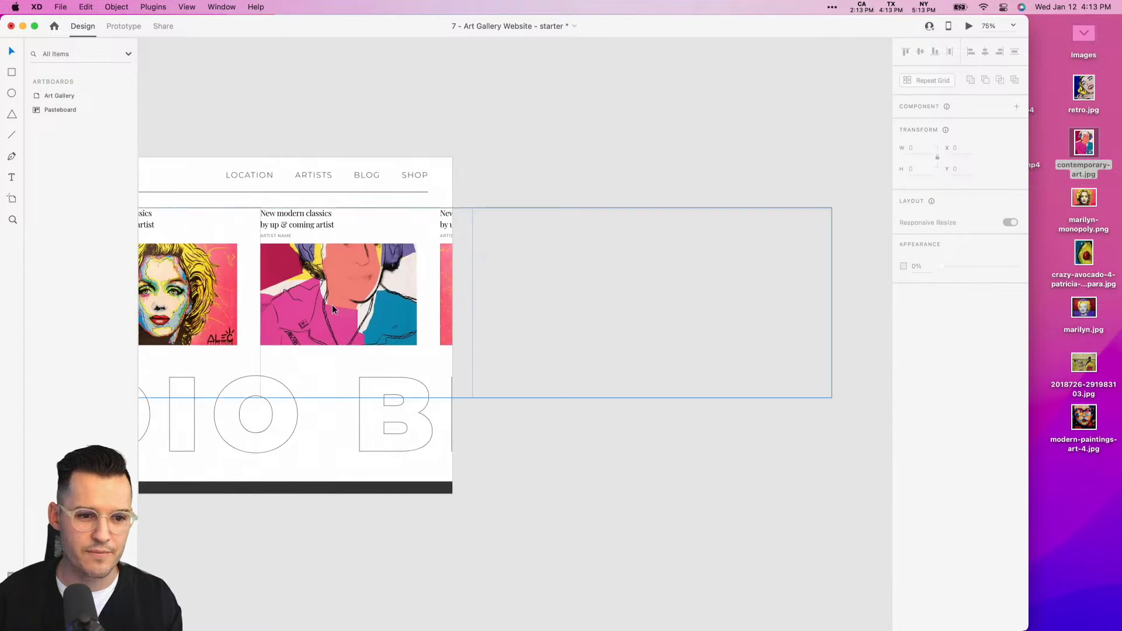
left_click(601, 257)
double_click(573, 254)
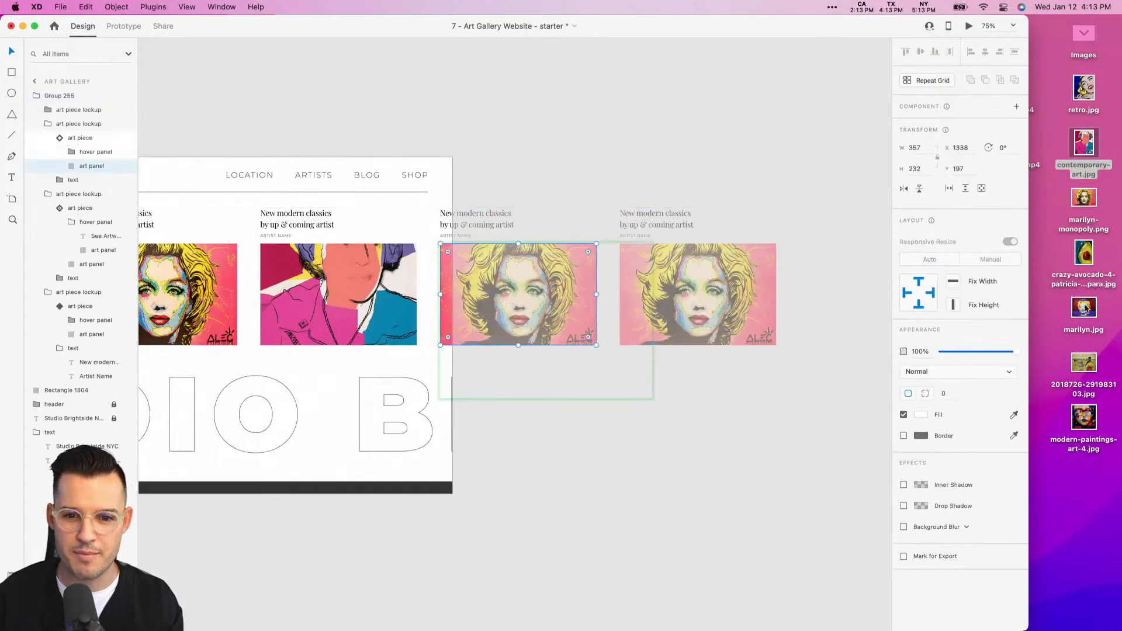
left_click_drag(1086, 308, 561, 275)
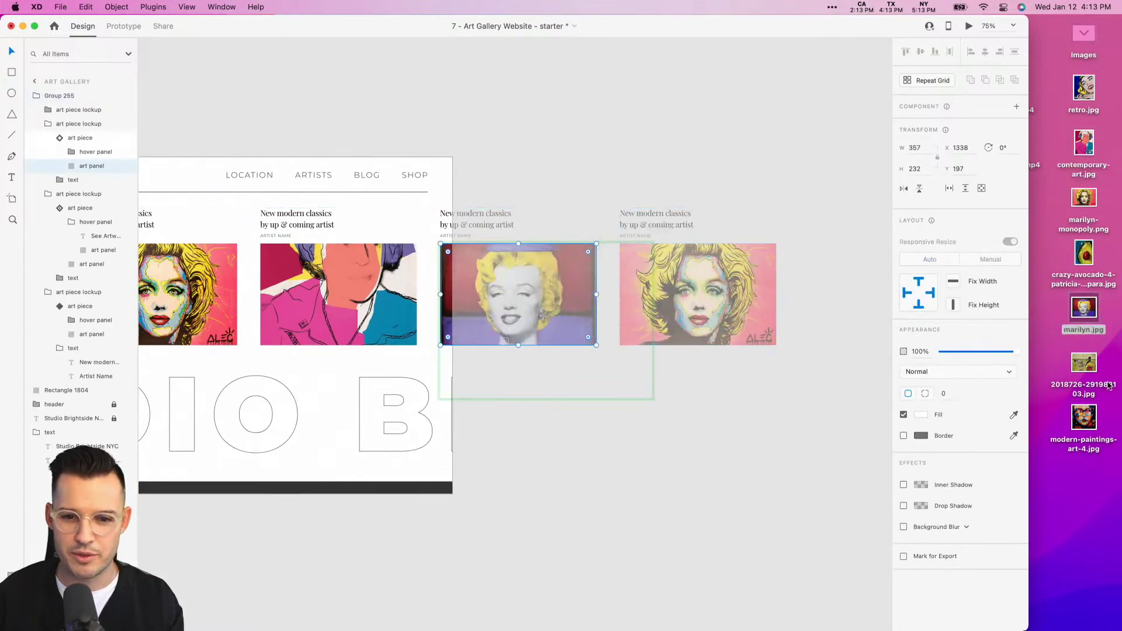
Fill the fourth lockup's art panel with modern-paintings-art-4.jpg and the third lockup's art panel with the crazy-avocado-4 desktop image.
mouse_move(1088, 414)
left_mouse_down()
mouse_move(749, 248)
mouse_move(737, 269)
left_mouse_up()
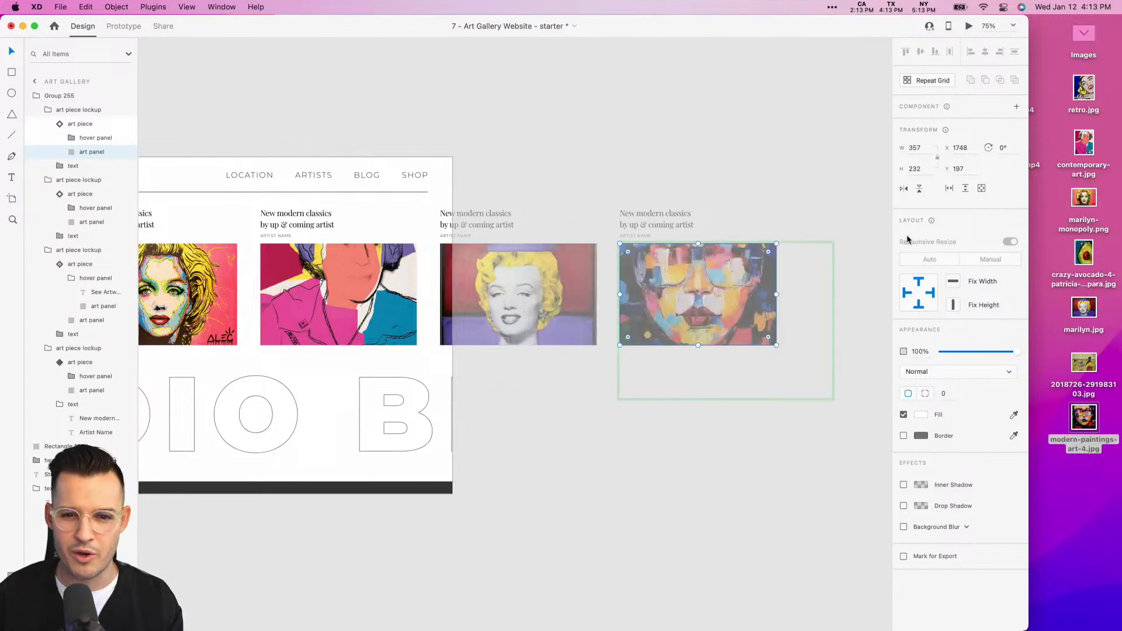
mouse_move(1085, 255)
left_mouse_down()
mouse_move(649, 293)
mouse_move(564, 274)
mouse_move(538, 286)
left_mouse_up()
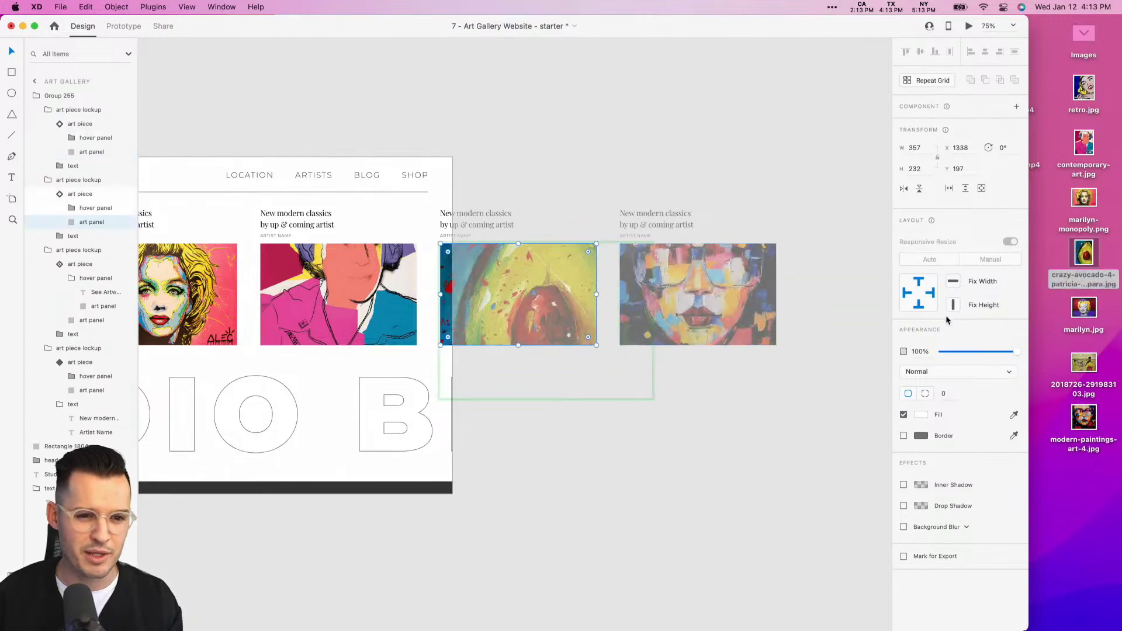
left_click(624, 142)
Move the hover panel of the first lockup's art piece back up to Y 197, directly over the art panel.
scroll(569, 140, "left", 5)
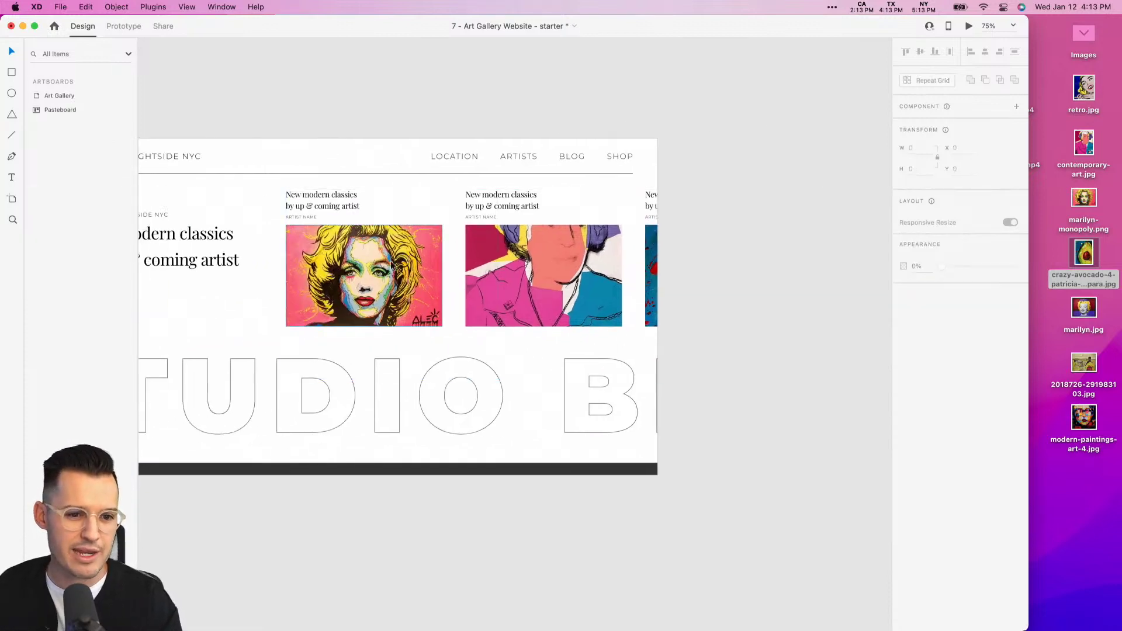
double_click(392, 264)
double_click(376, 266)
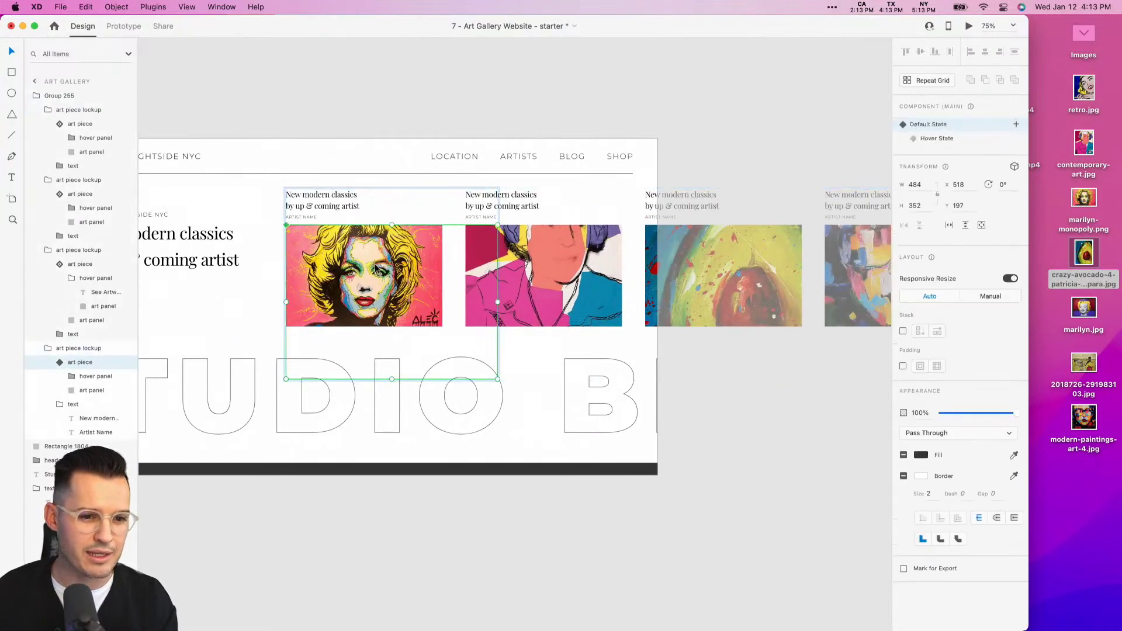
double_click(365, 313)
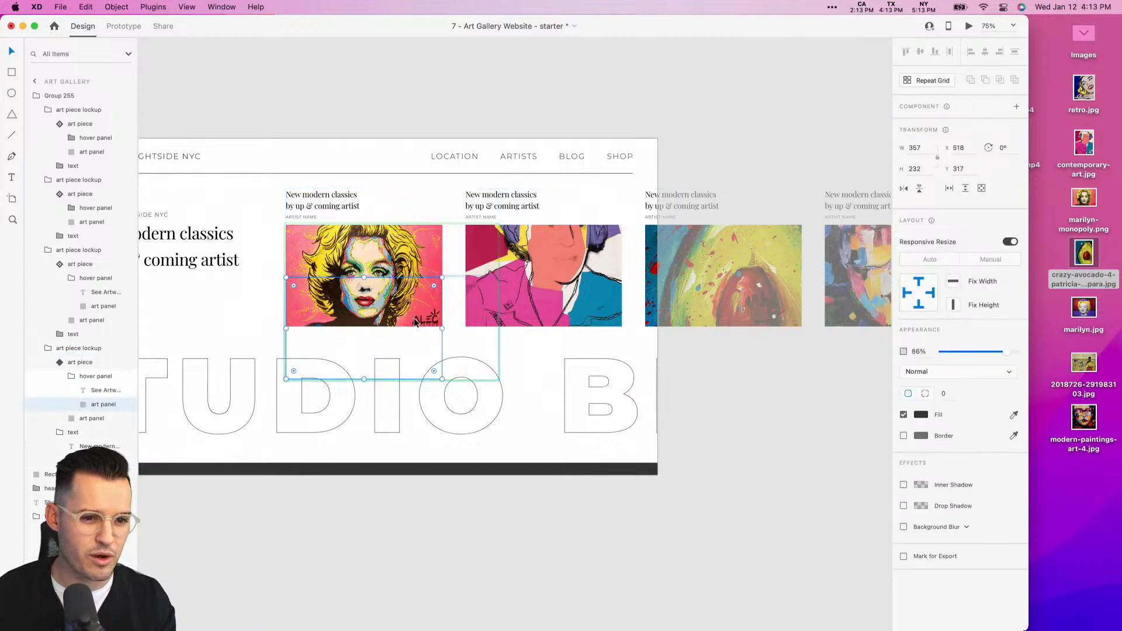
left_click(93, 376)
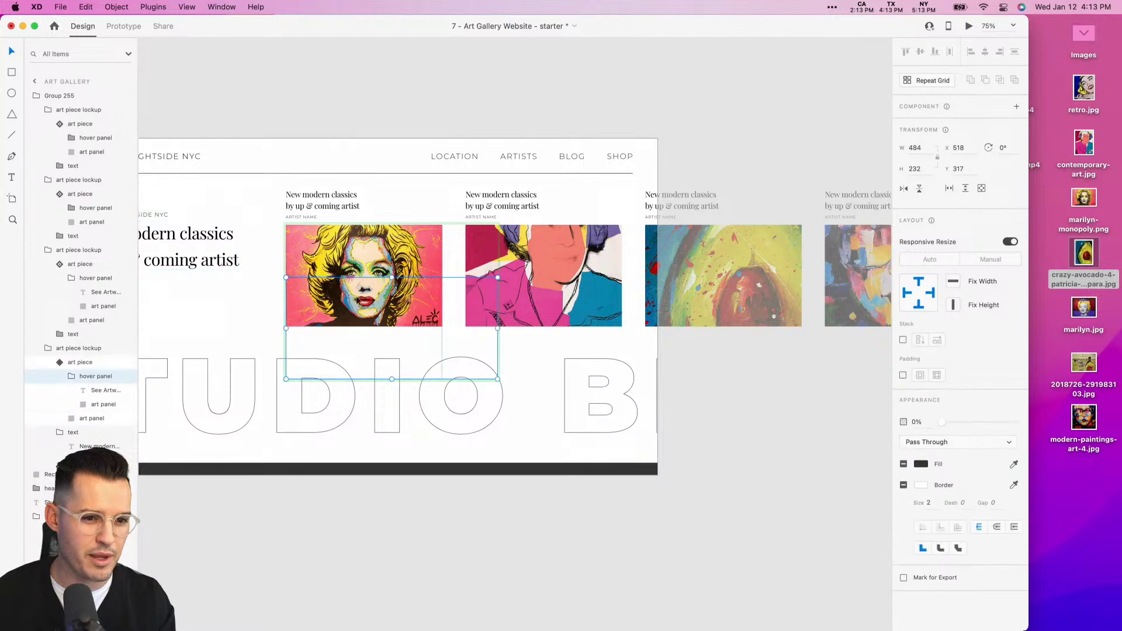
left_click_drag(363, 295, 362, 245)
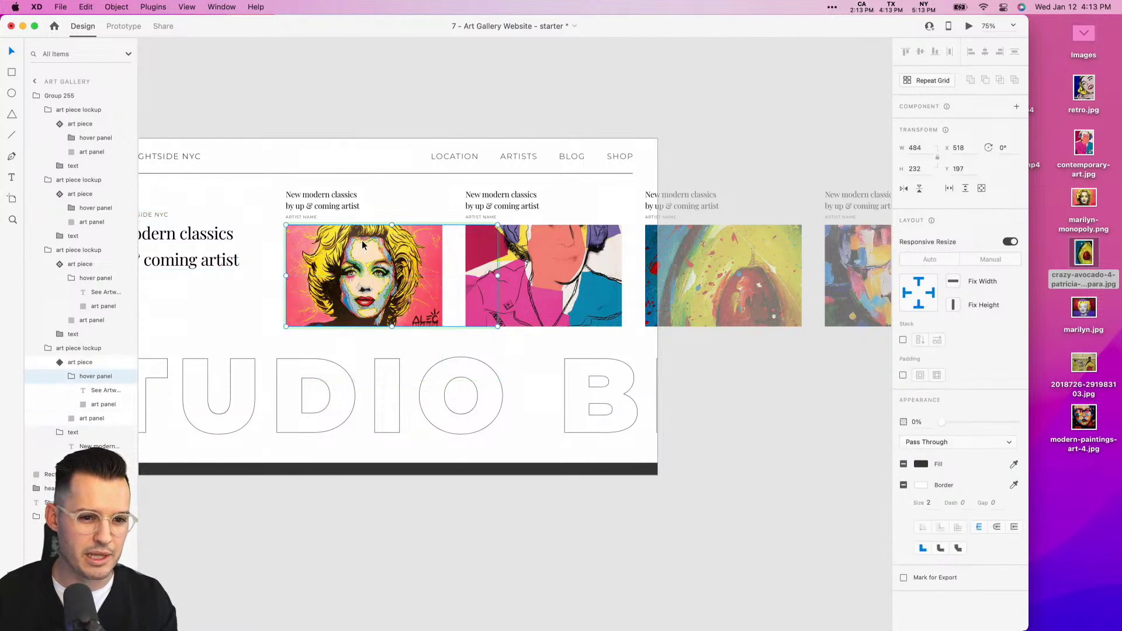
left_click(255, 87)
Preview the Art Gallery artboard to check the hover effect on the art pieces, and close the preview.
left_click(969, 26)
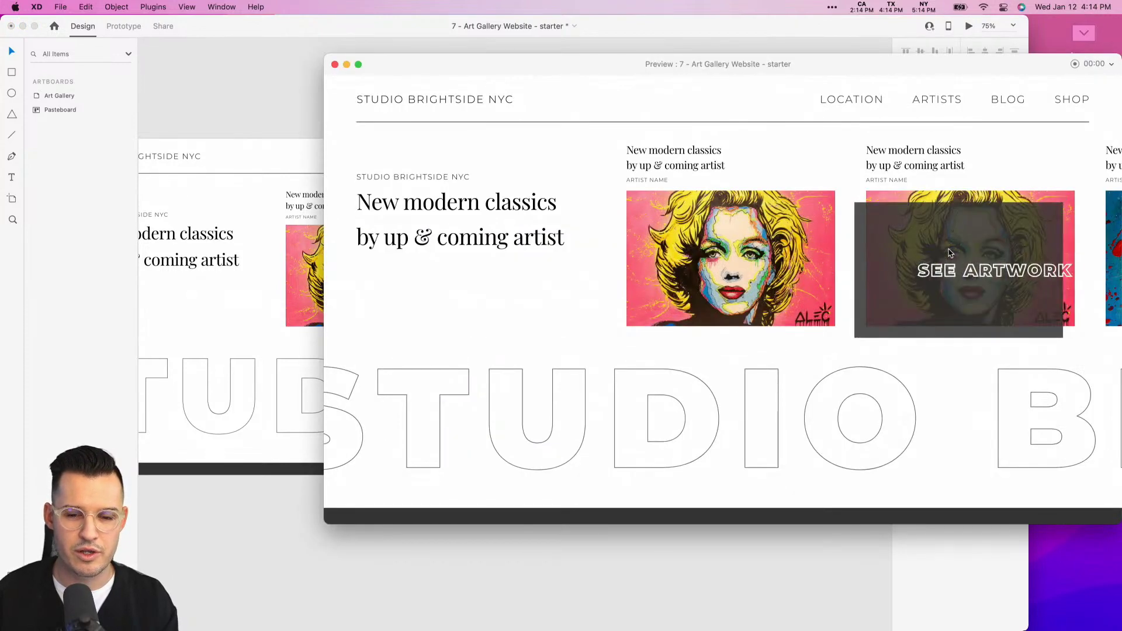
left_click_drag(920, 68, 684, 51)
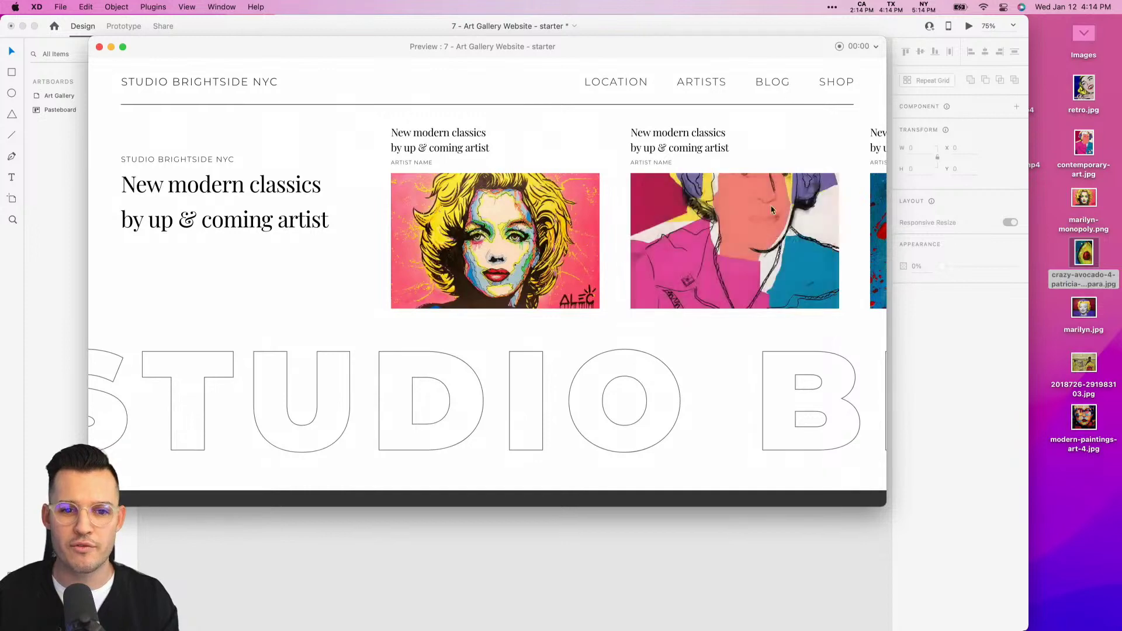
left_click(100, 47)
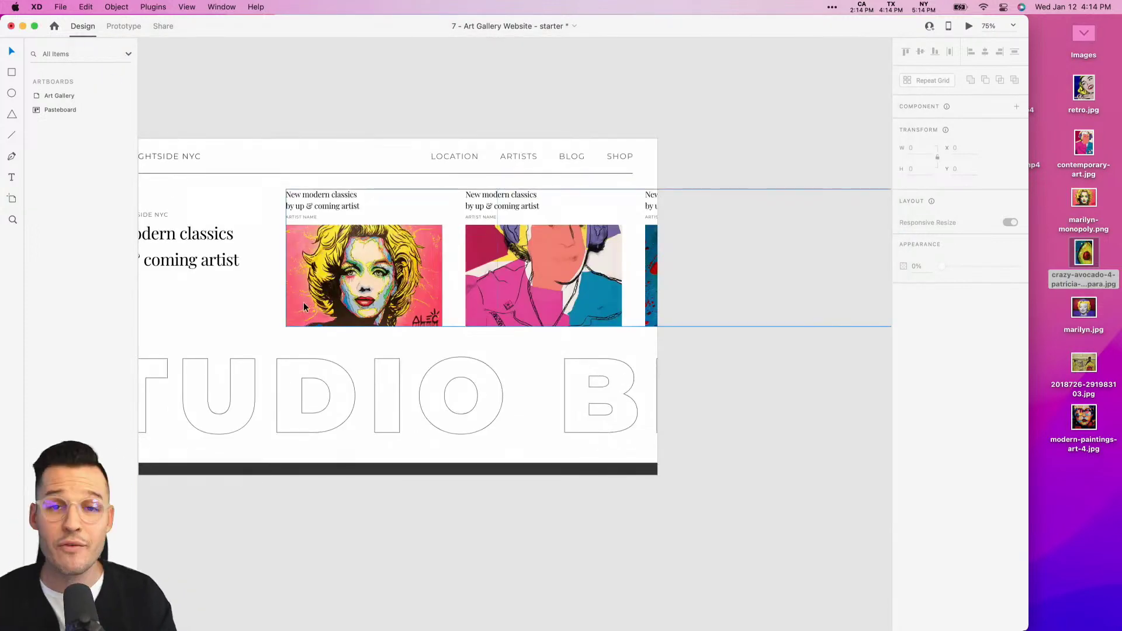
scroll(561, 69, "left", 5)
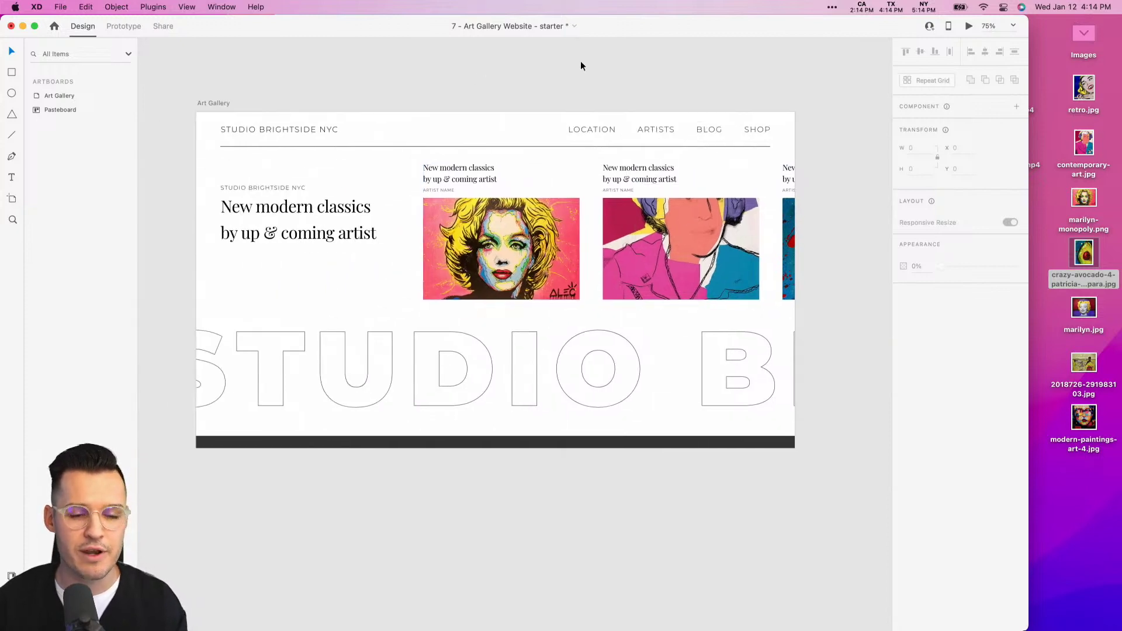
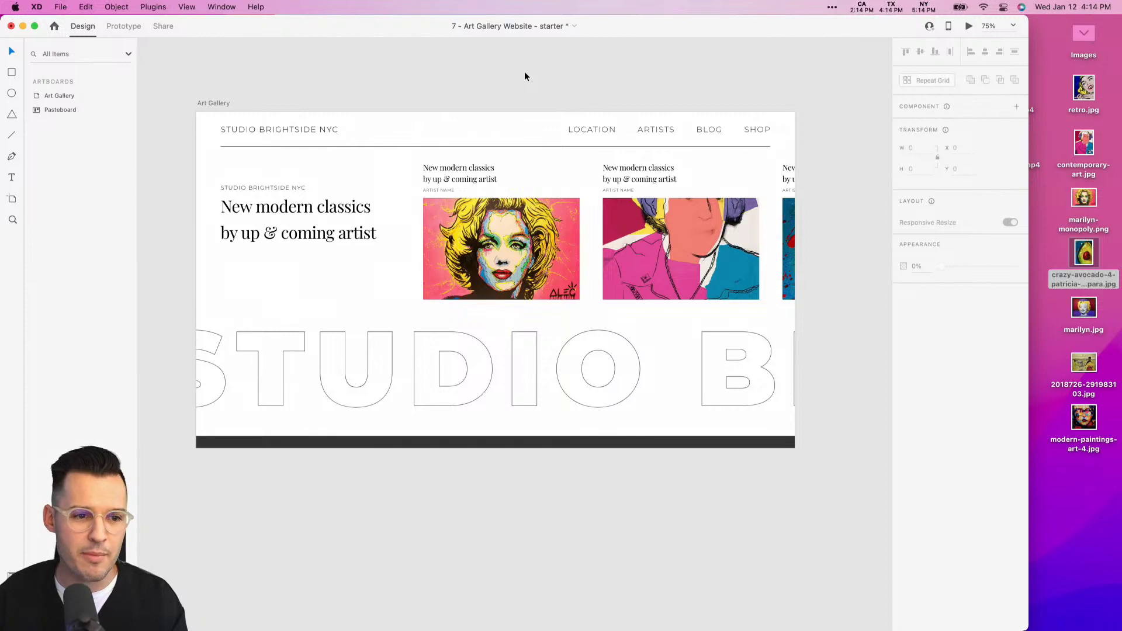
Draw a 1366 × 768 rectangle covering the whole Art Gallery artboard and leave it in front of all other layers.
mouse_move(196, 111)
left_mouse_down()
mouse_move(639, 394)
mouse_move(802, 464)
mouse_move(796, 446)
left_mouse_up()
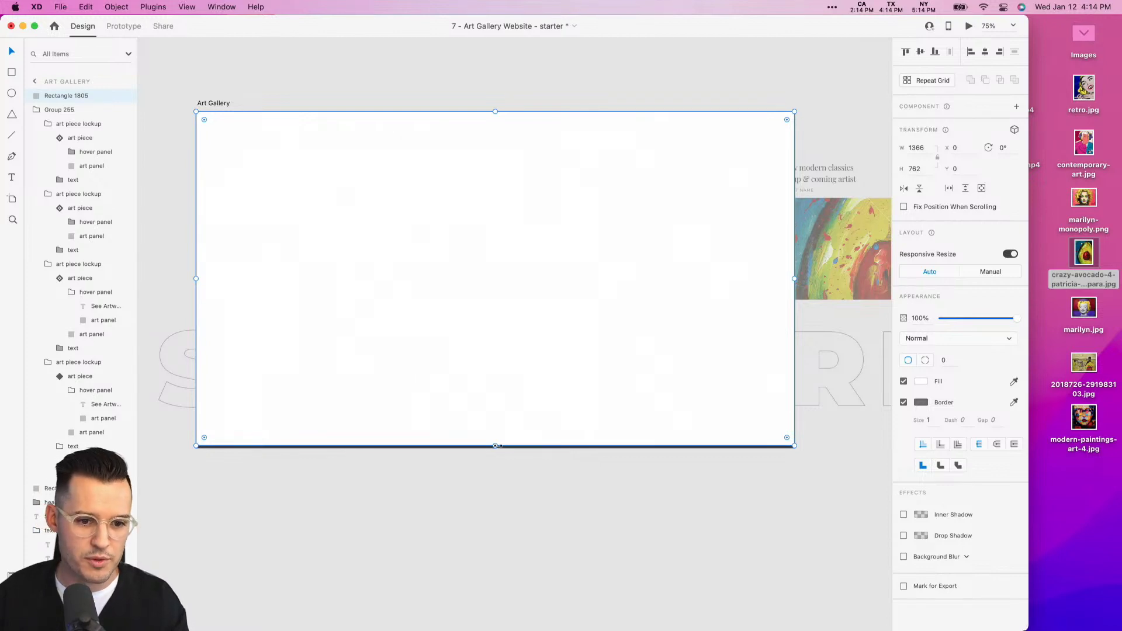
left_click_drag(496, 446, 496, 449)
key("super+shift+bracketleft")
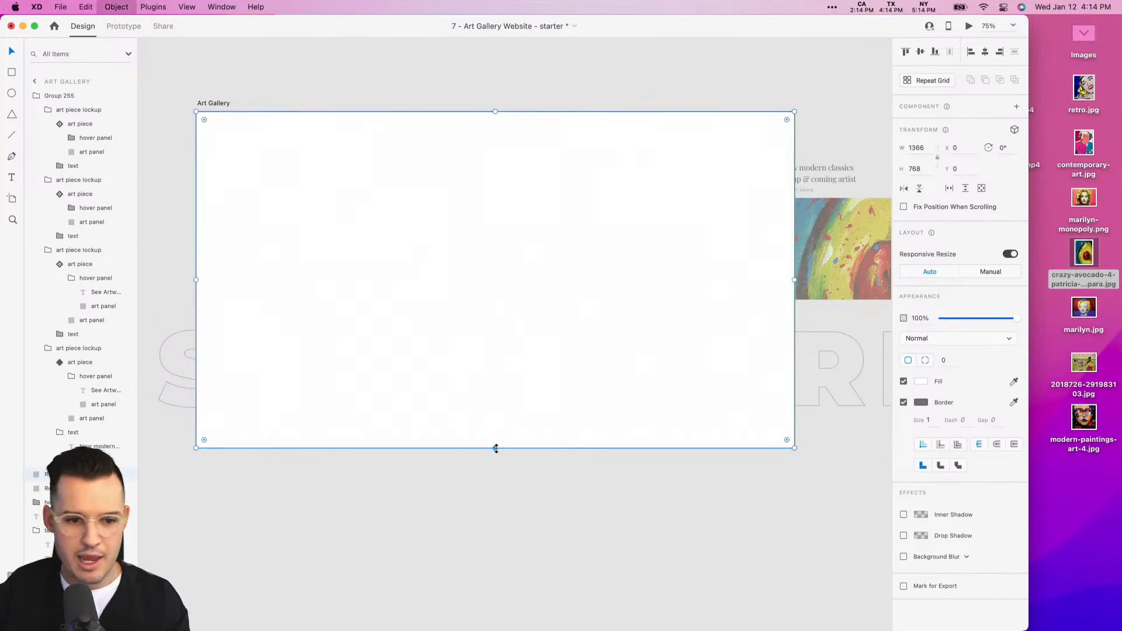
key("super+shift+bracketright")
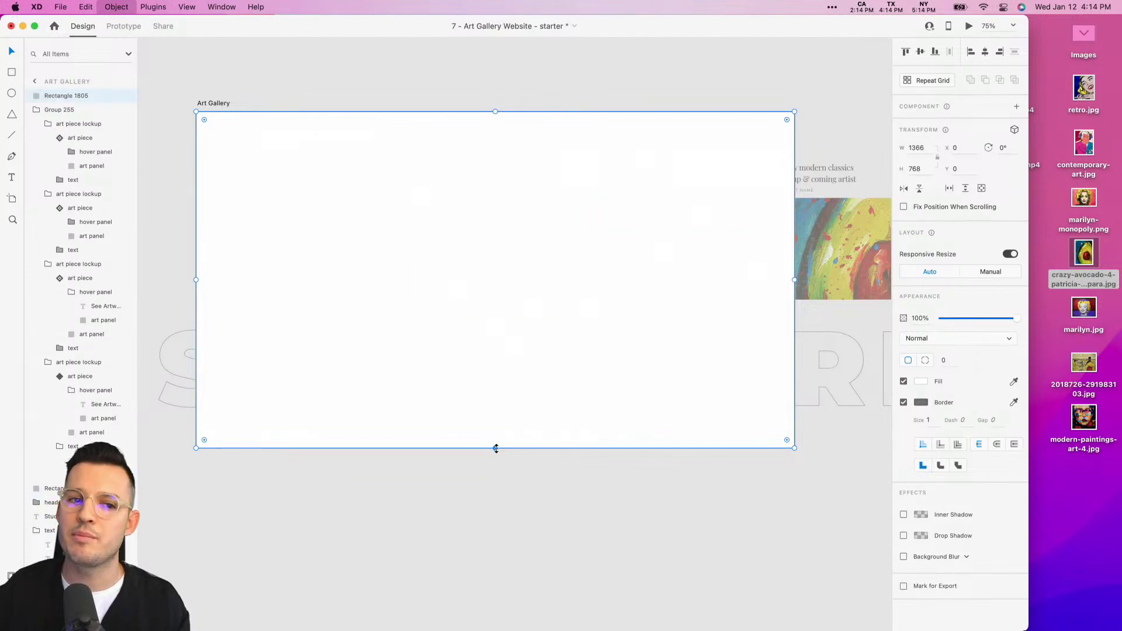
Place the desktop video texture.mp4 into the full-artboard rectangle and remove the border.
left_click(1092, 38)
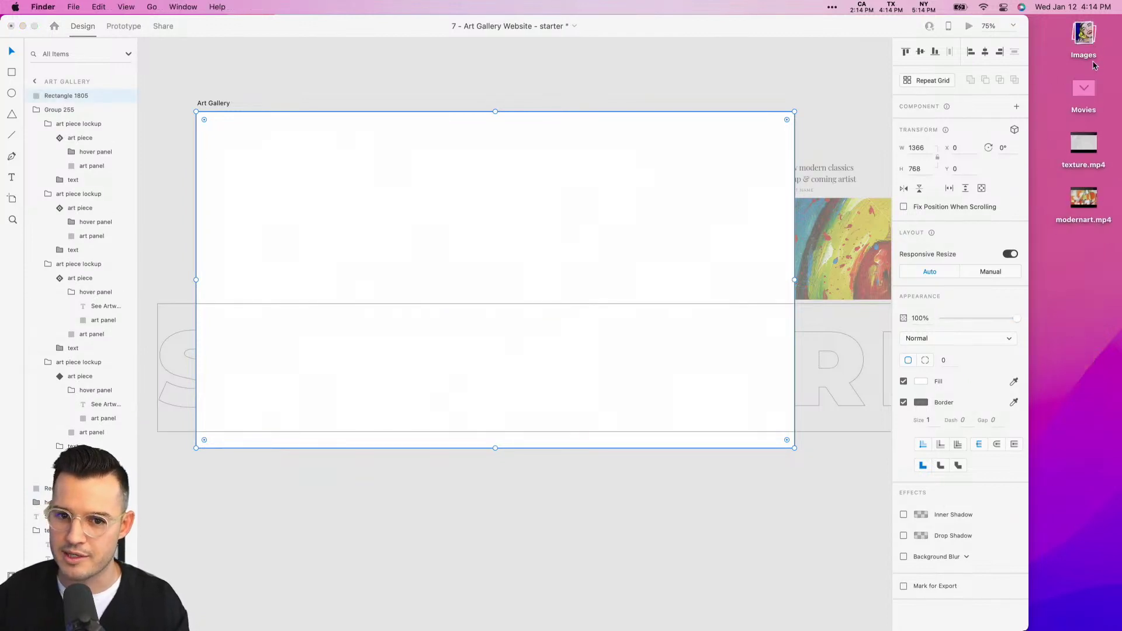
left_click_drag(1085, 150, 525, 184)
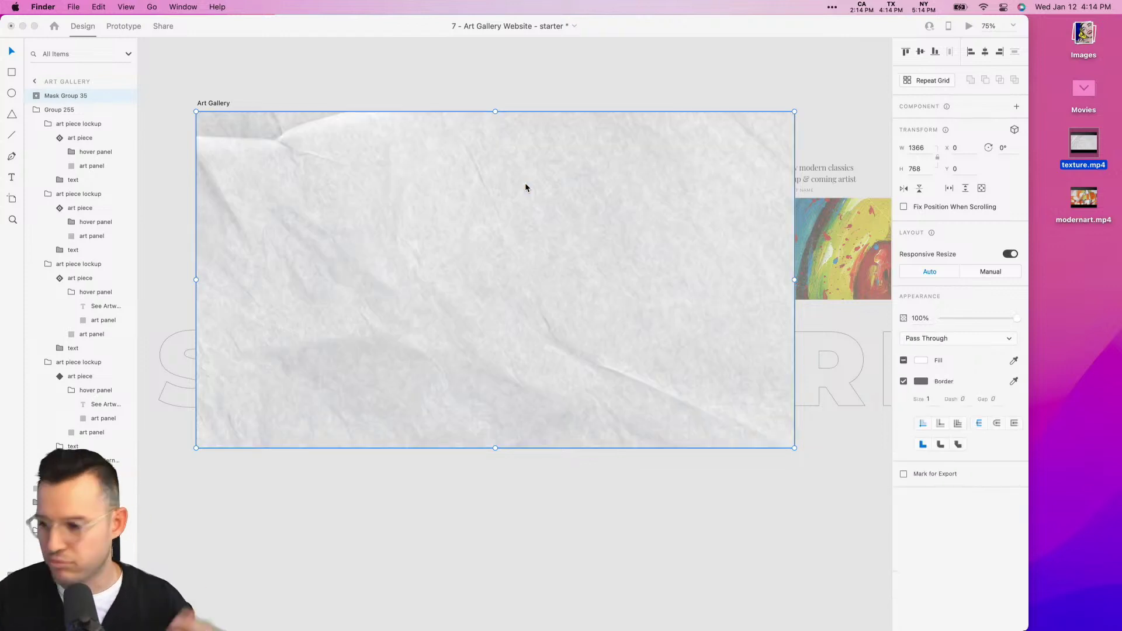
left_click(904, 381)
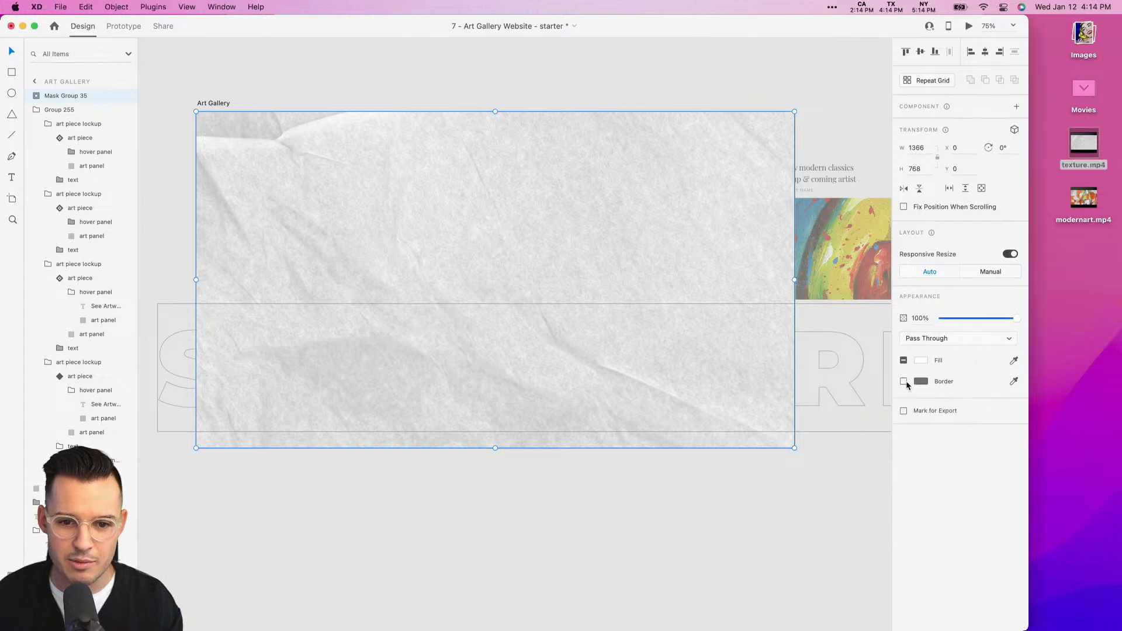
Set the texture video inside the mask group to play automatically and check its playback settings.
double_click(579, 188)
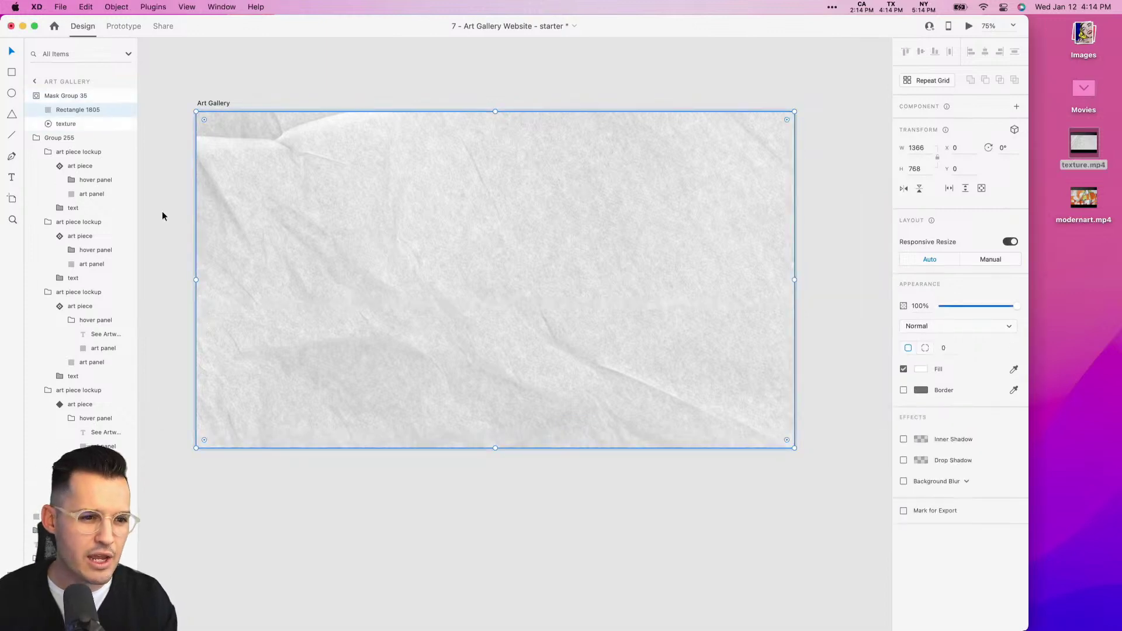
left_click(36, 138)
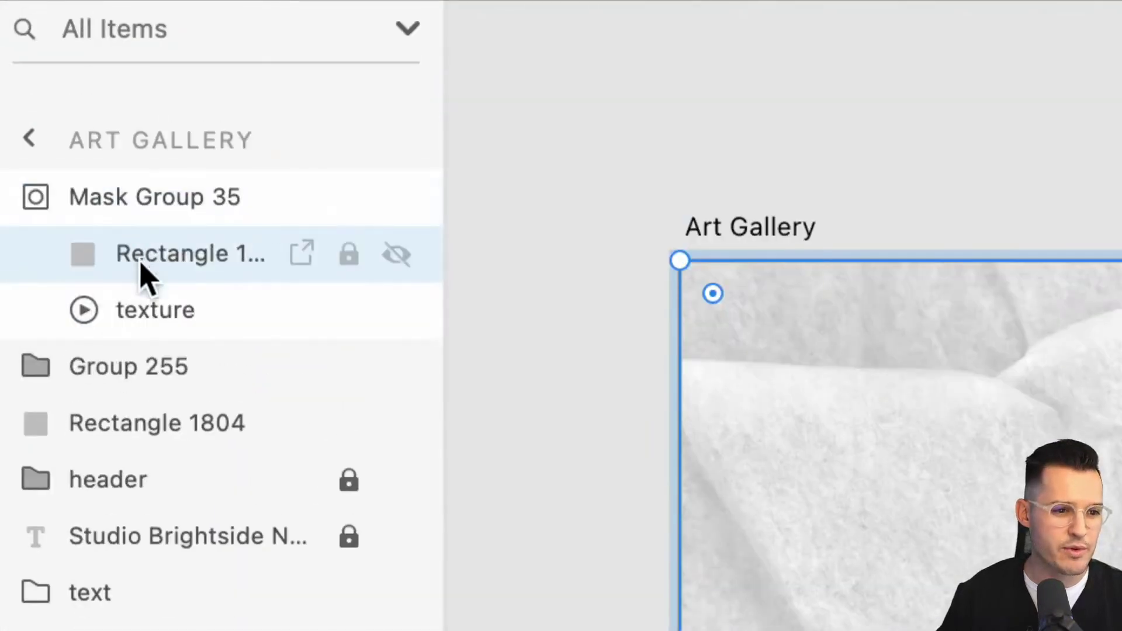
left_click(147, 188)
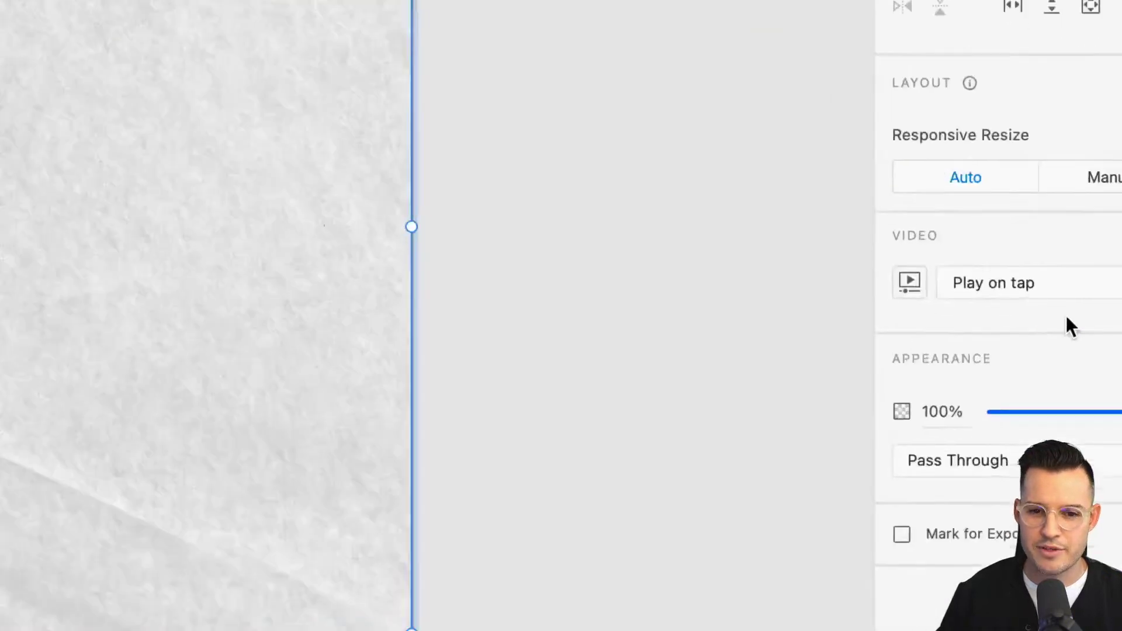
scroll(700, 280, "left", 5)
left_click(981, 285)
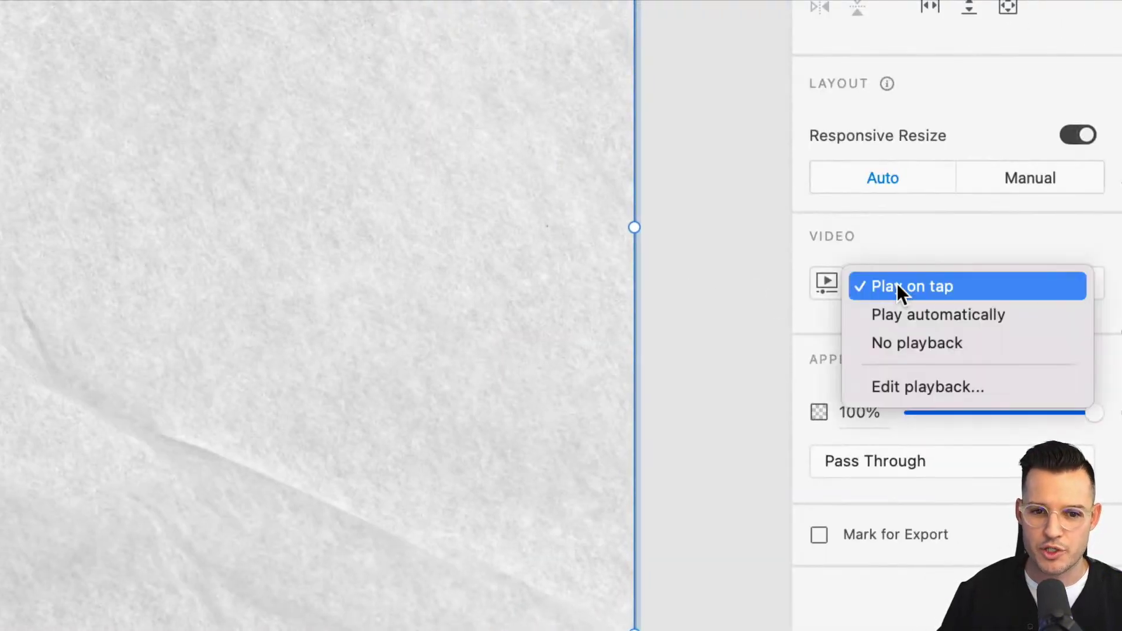
left_click(909, 314)
left_click(828, 283)
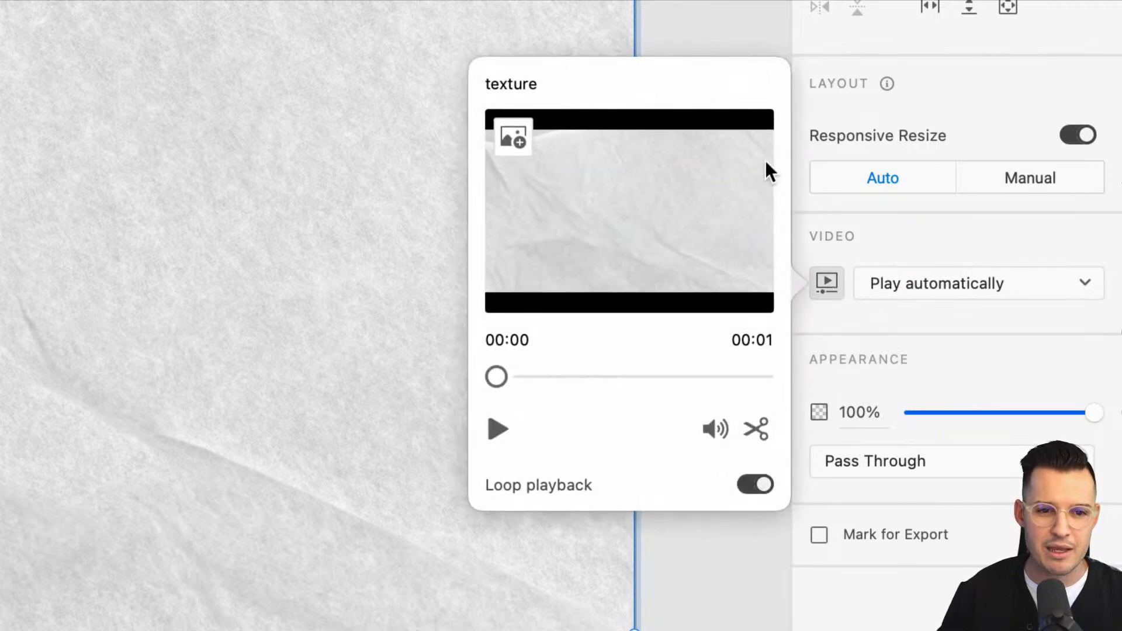
left_click(728, 34)
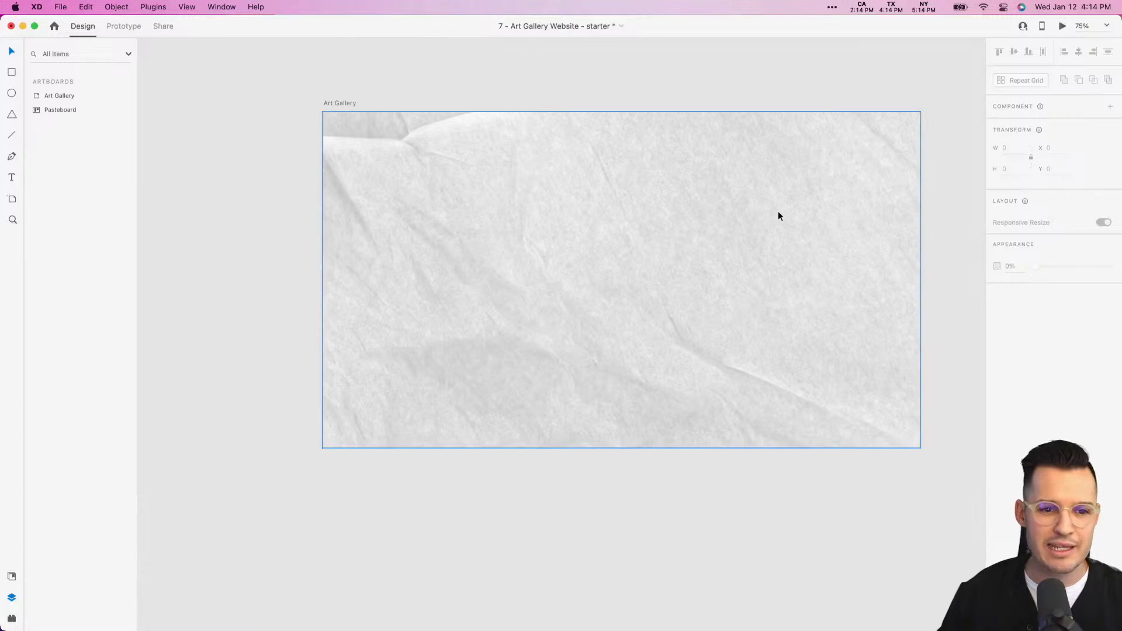
Move the texture mask group to the bottom of the artboard's layer stack and set its opacity to 25%.
left_click(270, 32)
left_click(37, 96)
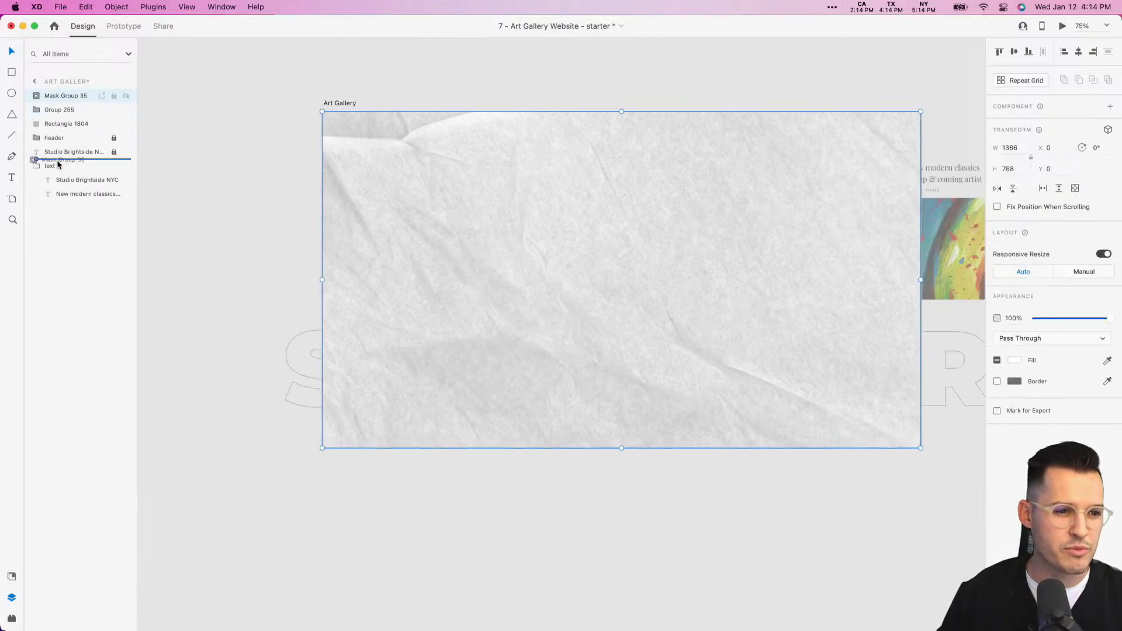
left_click_drag(56, 222, 53, 240)
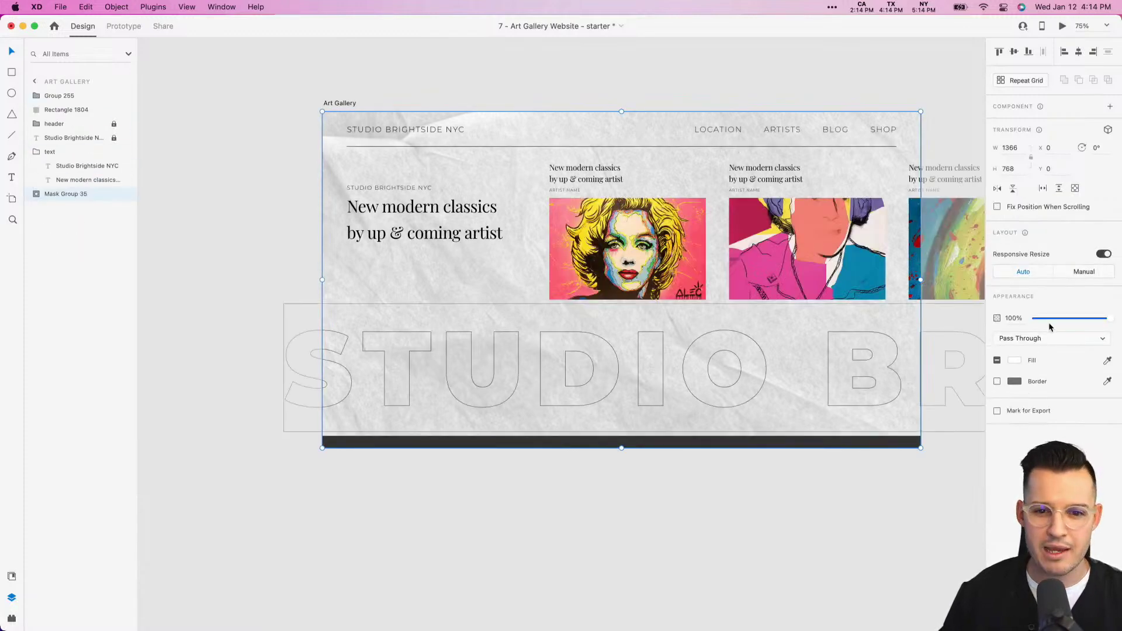
left_click_drag(1051, 326, 1050, 322)
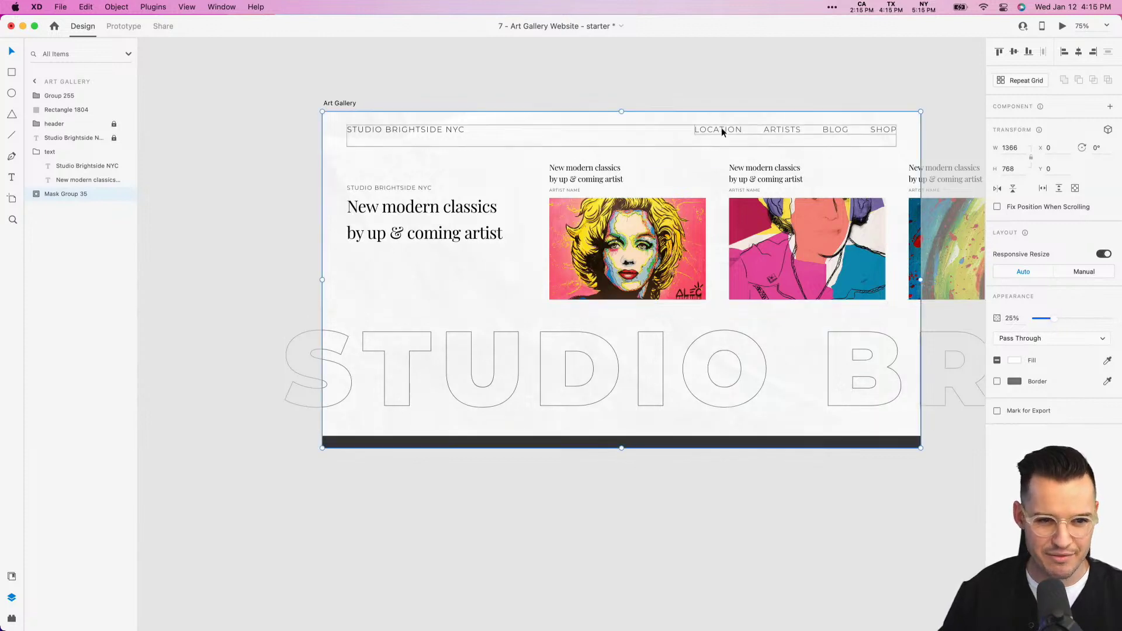
left_click(669, 96)
Preview the Art Gallery artboard to check the moving texture background and the first art piece's hover, and close the preview.
left_click_drag(669, 95, 549, 90)
left_click_drag(241, 101, 292, 114)
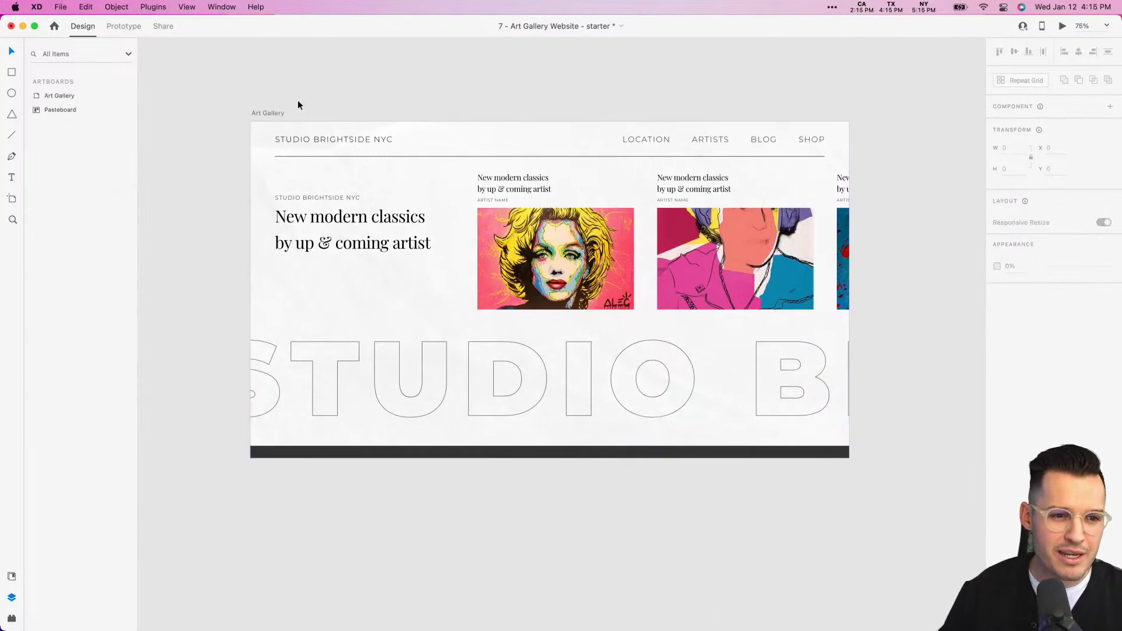
left_click(271, 113)
left_click(1063, 26)
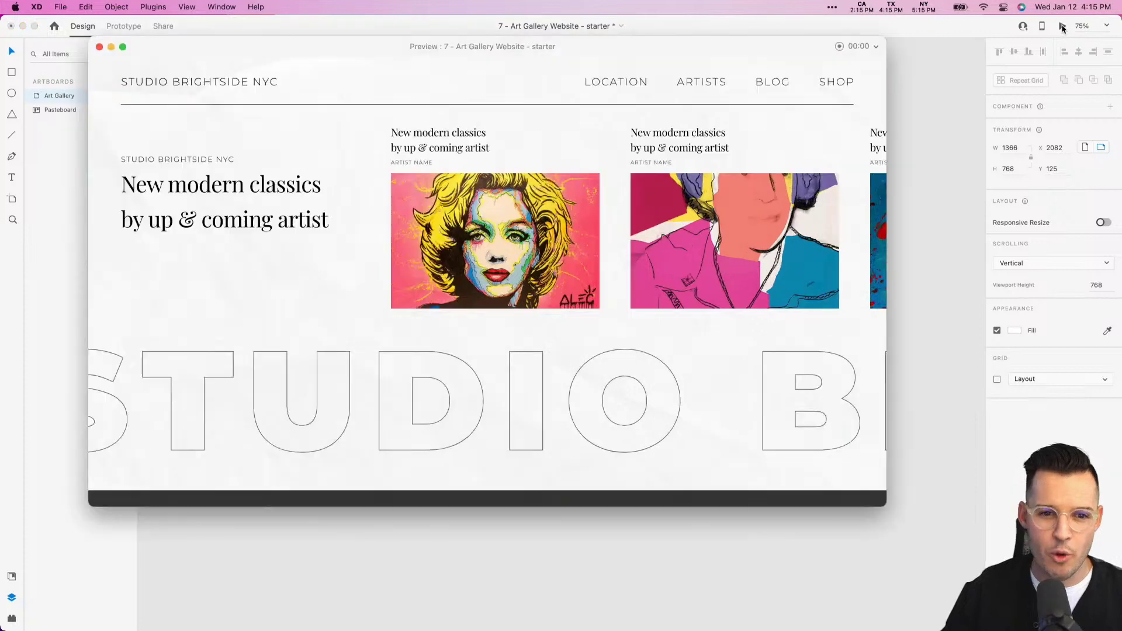
left_click_drag(718, 42, 781, 59)
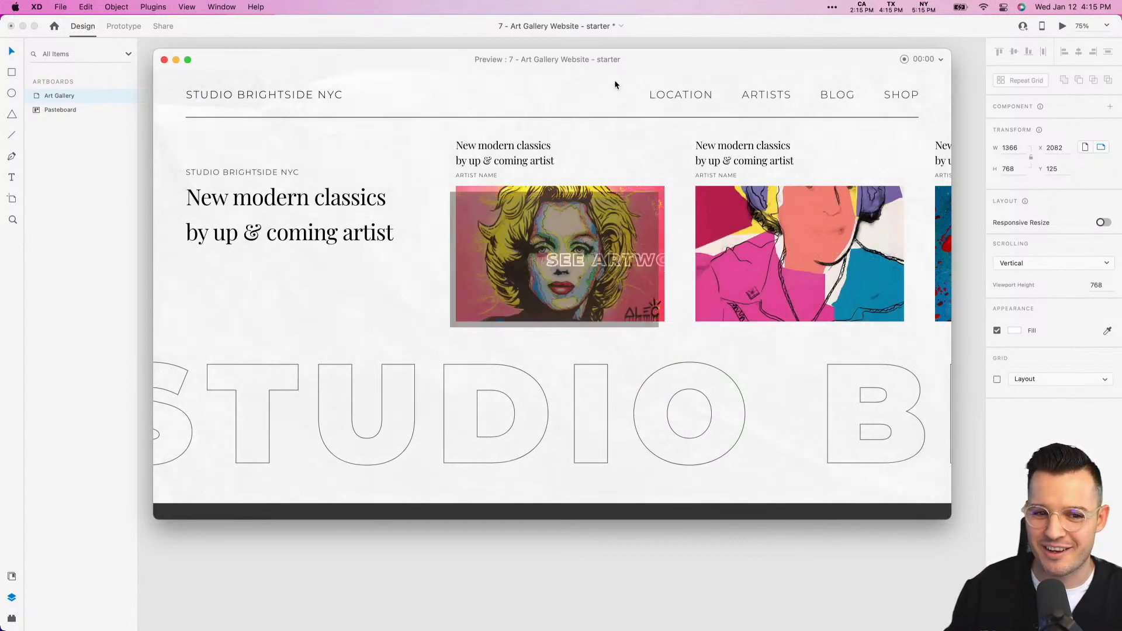
mouse_move(605, 241)
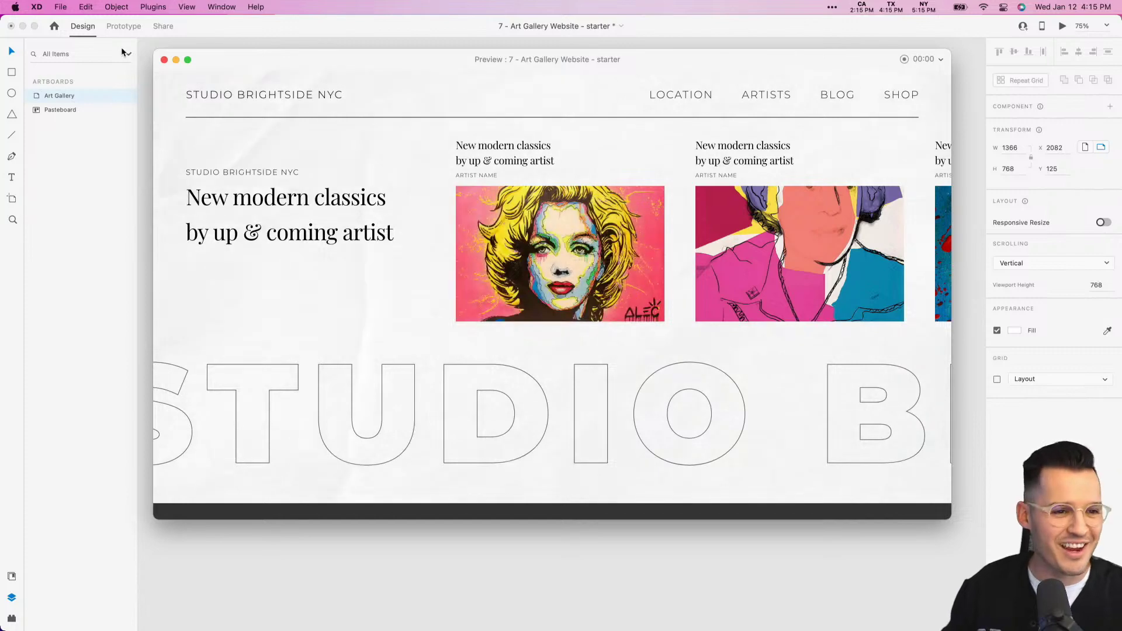
left_click(164, 60)
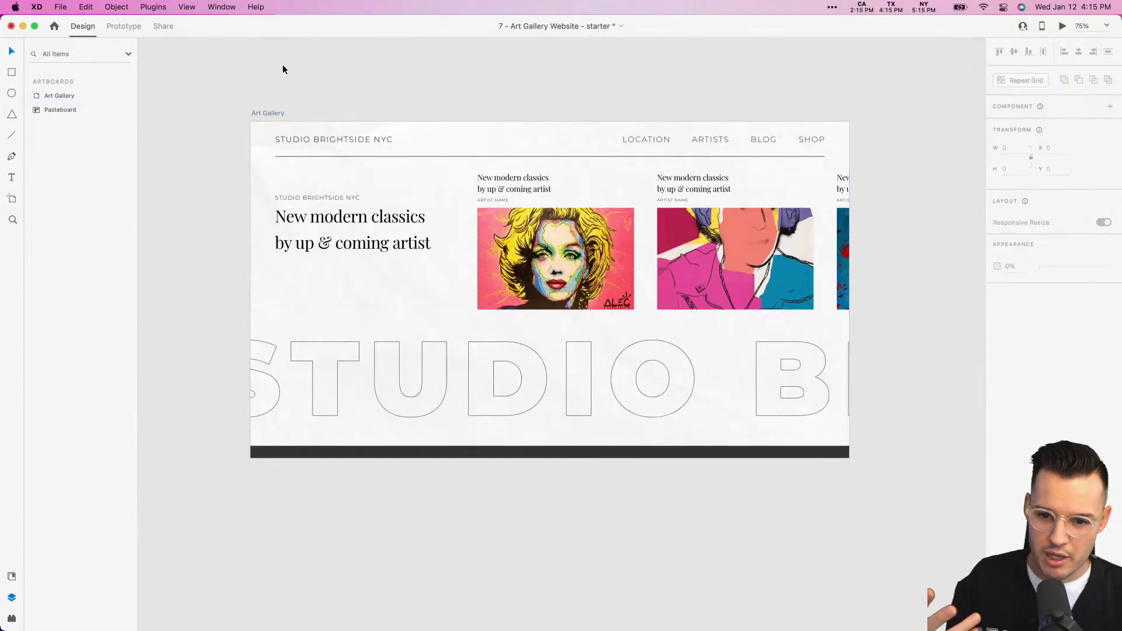
Group the art row with the heading text, make it a horizontal scroll group, and extend its viewport to the artboard's left edge.
left_click(489, 222)
left_click(305, 219, "shift")
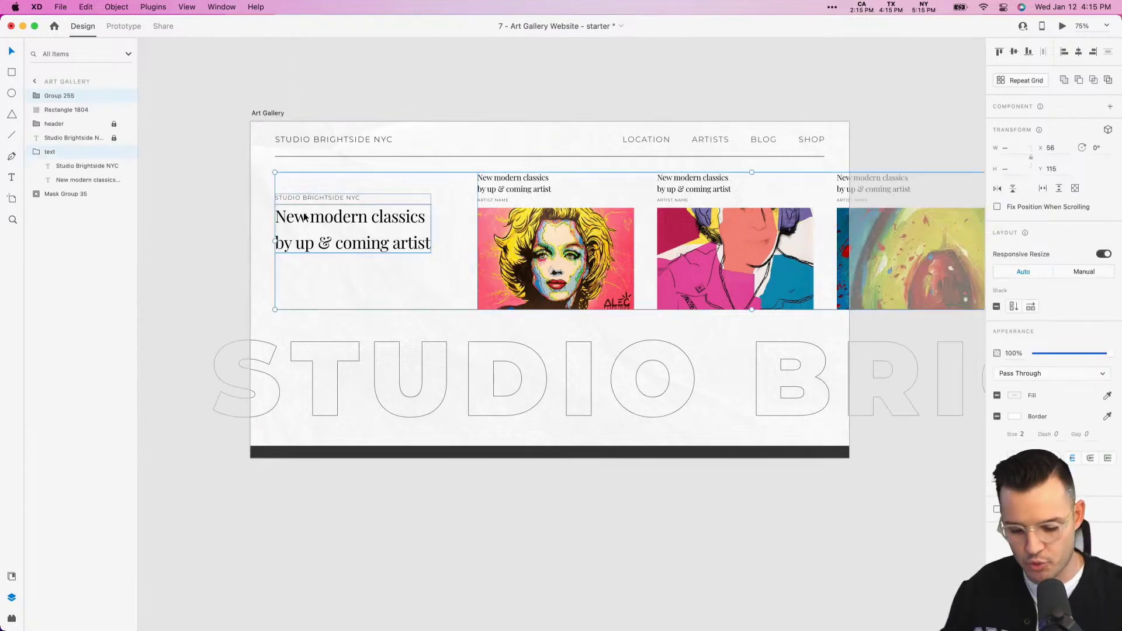
key("super+g")
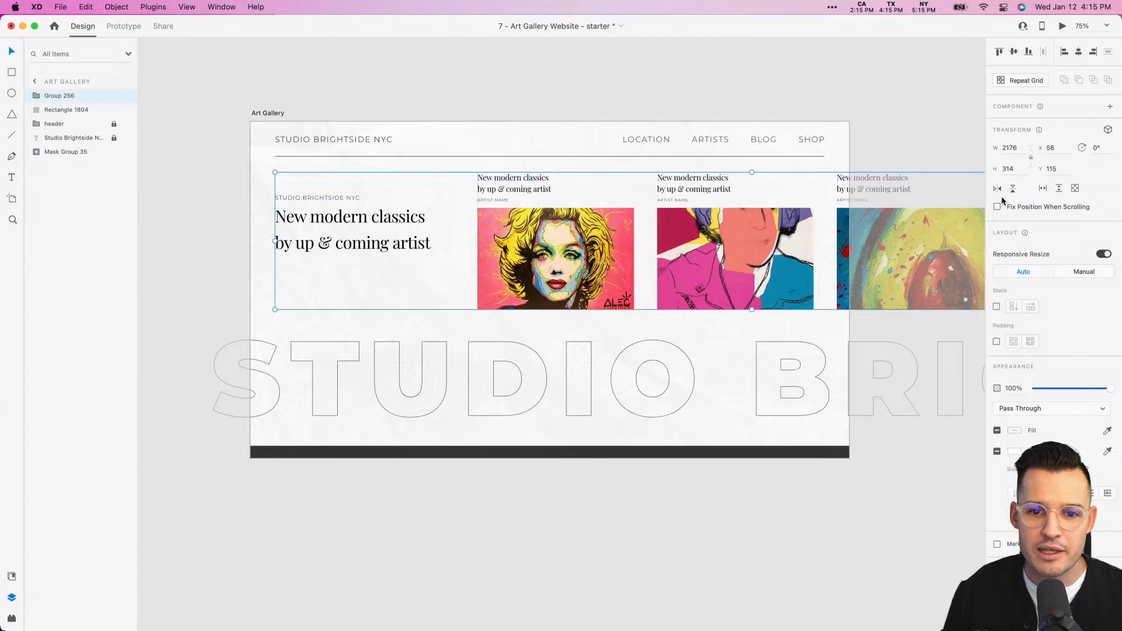
left_click(1043, 189)
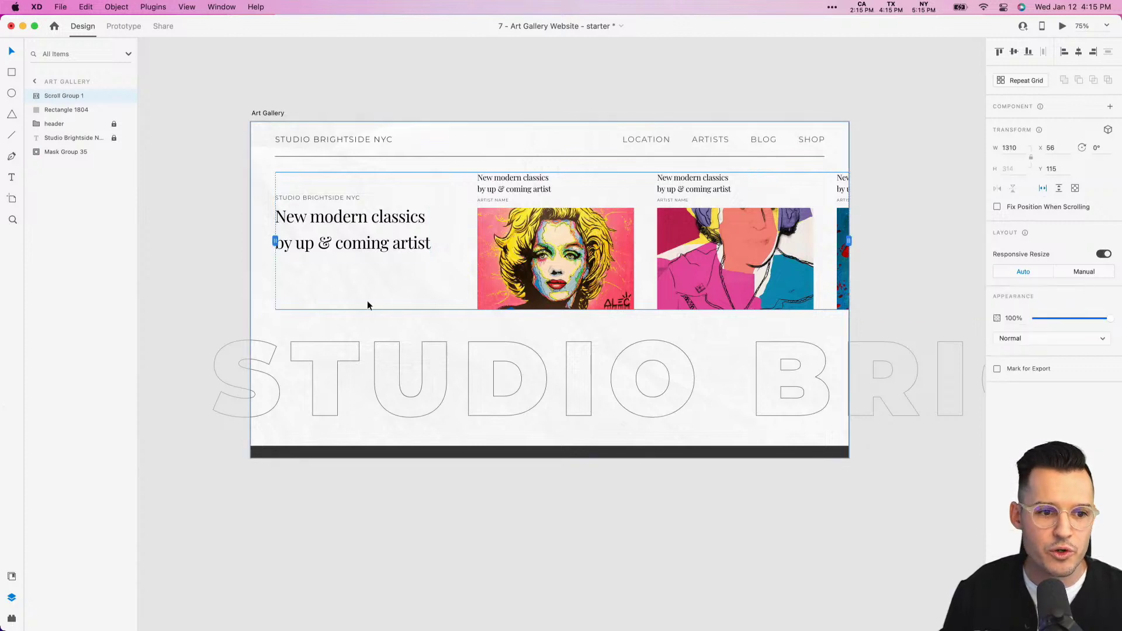
left_click_drag(251, 241, 251, 242)
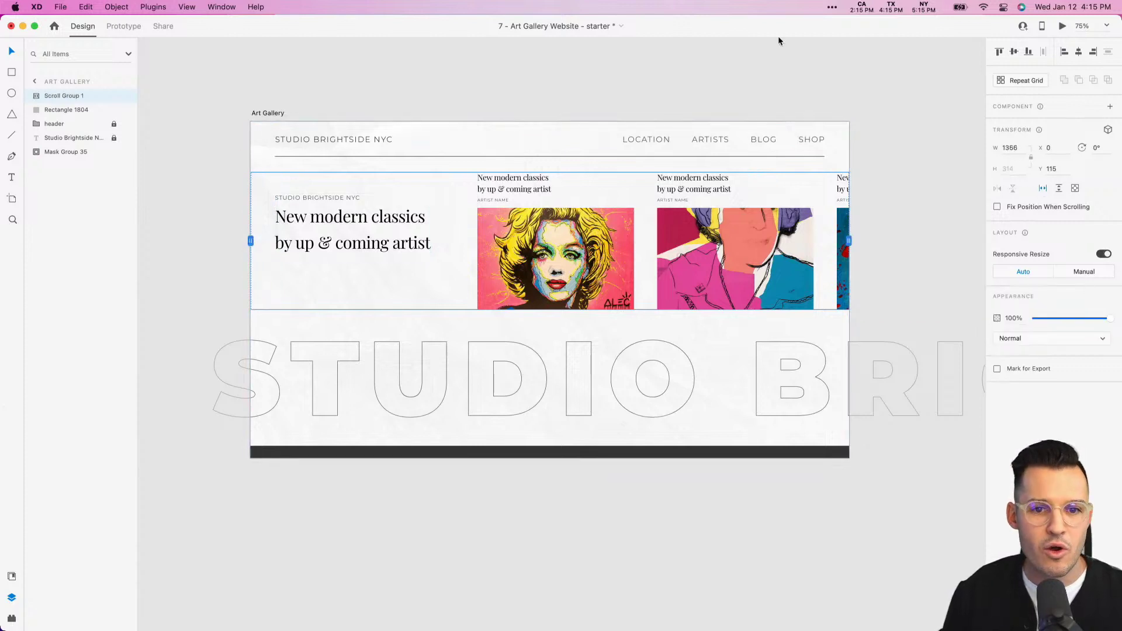
Preview the artboard, scroll the art row horizontally to its end and back, and close the preview.
left_click(1063, 27)
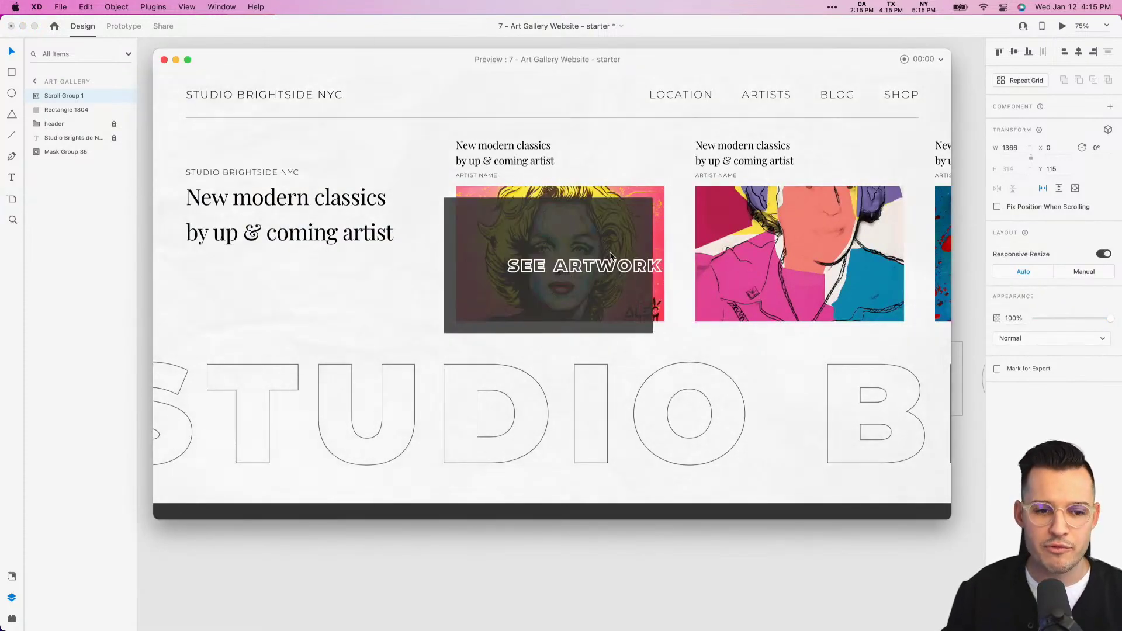
scroll(681, 239, "right", 2)
scroll(678, 240, "right", 10)
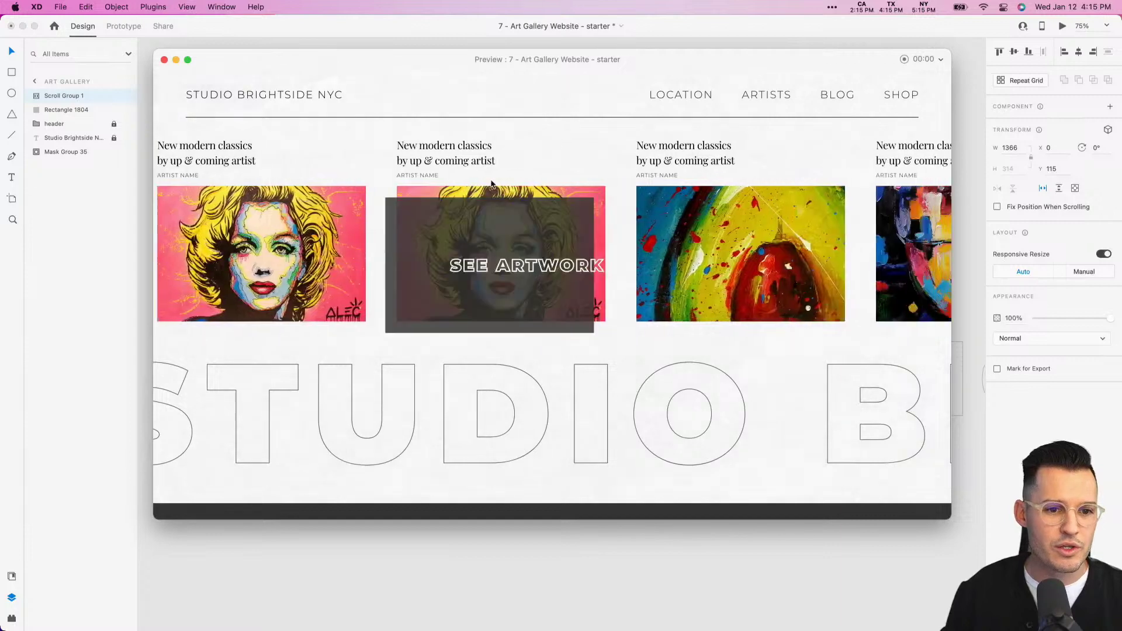
scroll(526, 158, "left", 11)
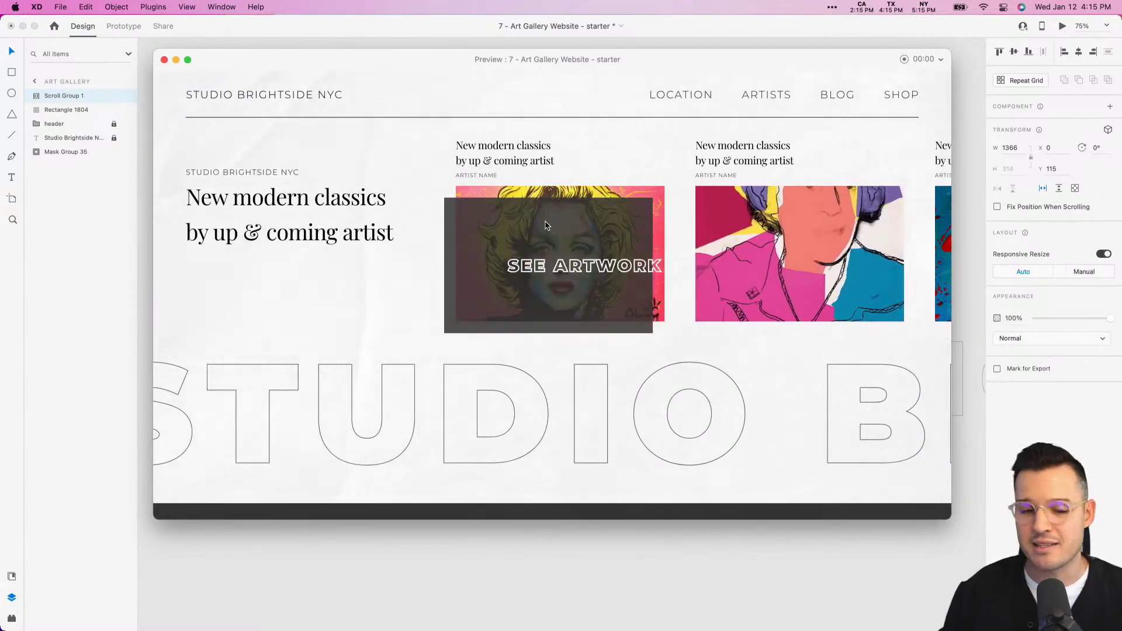
left_click(164, 60)
Undo the scroll group and the grouping with the heading text, and set the texture mask group's opacity back to 25%.
key("super+z")
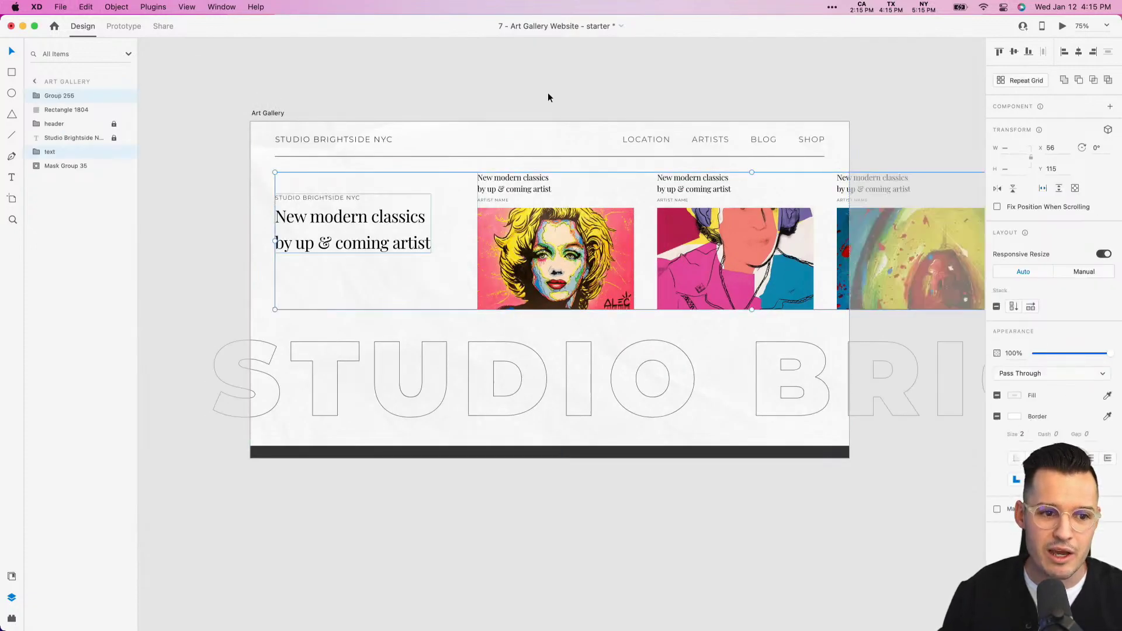
key("super+z")
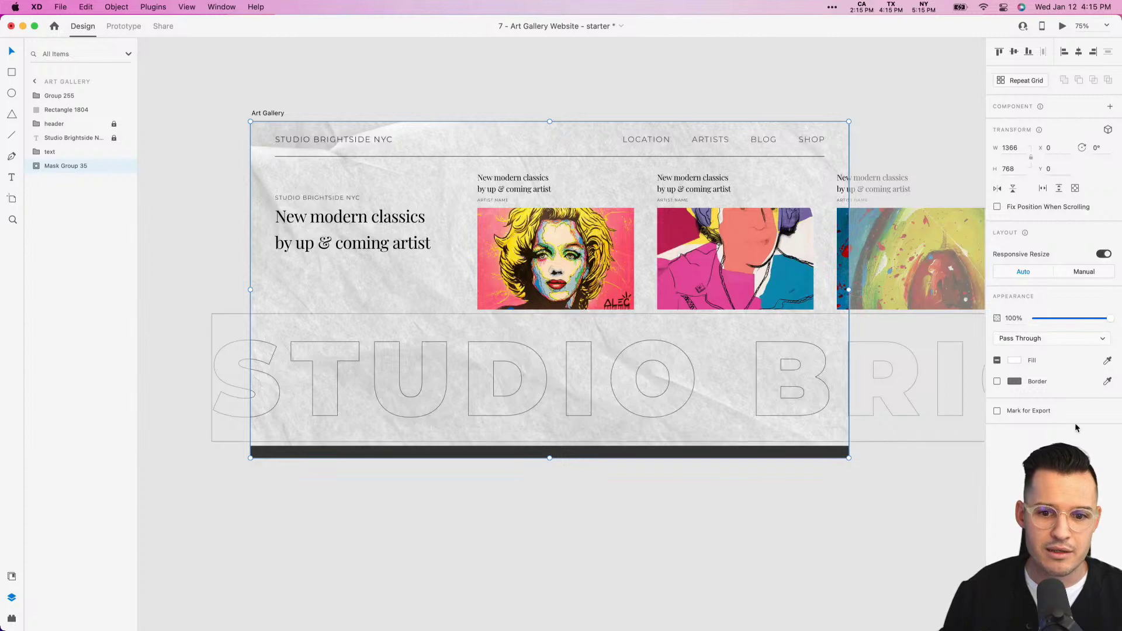
left_click_drag(1055, 319, 1053, 319)
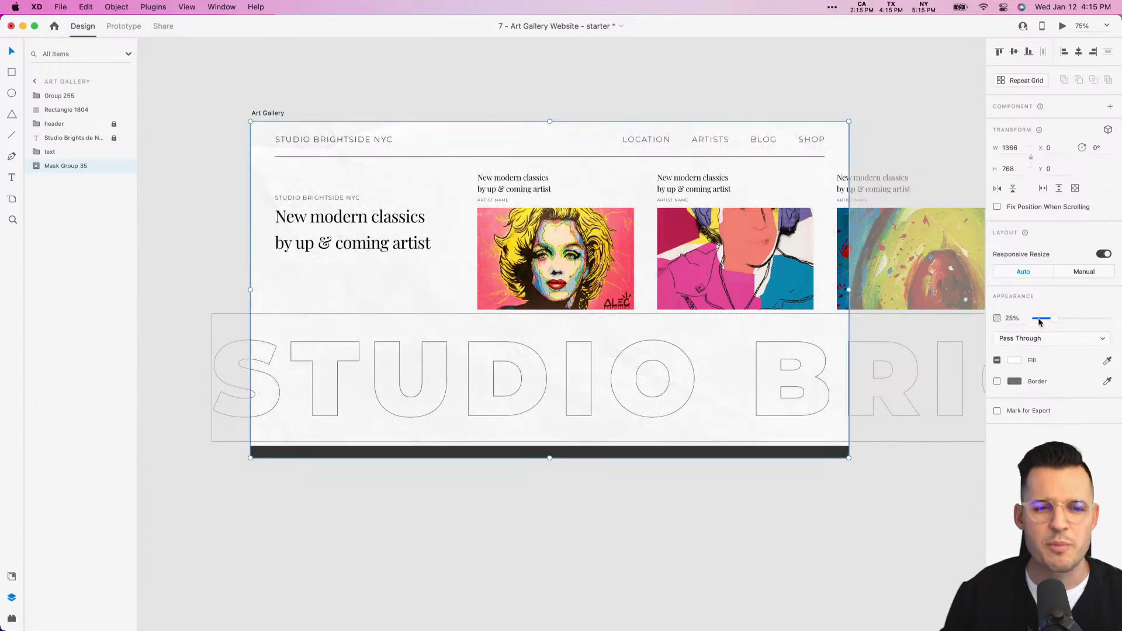
left_click(875, 79)
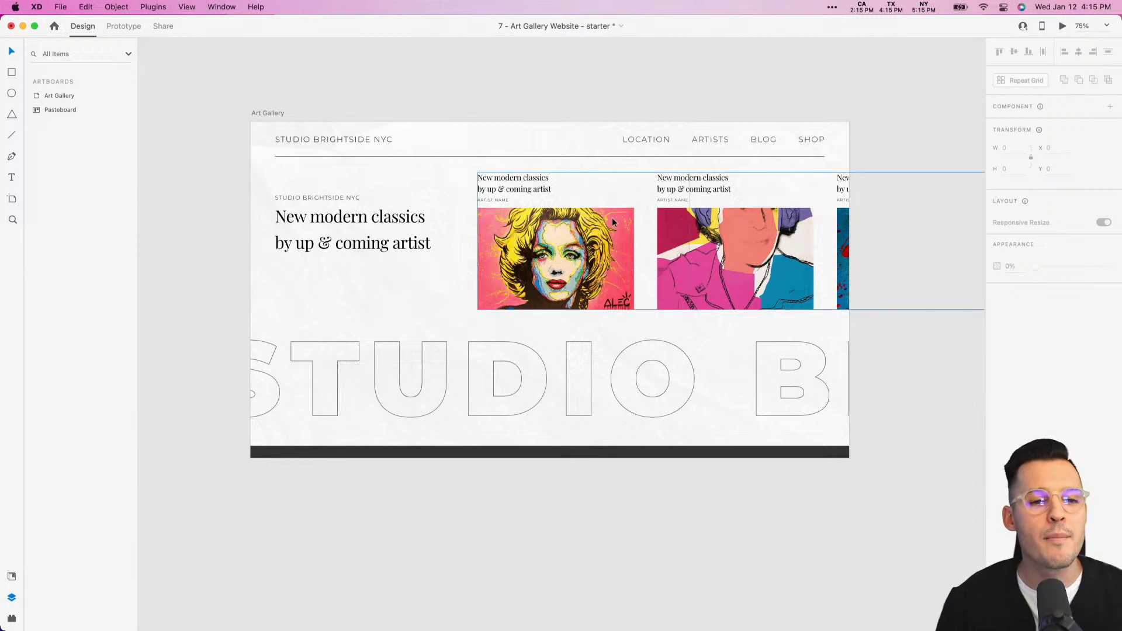
Rename the group holding the row of art pieces as art.
left_click(550, 225)
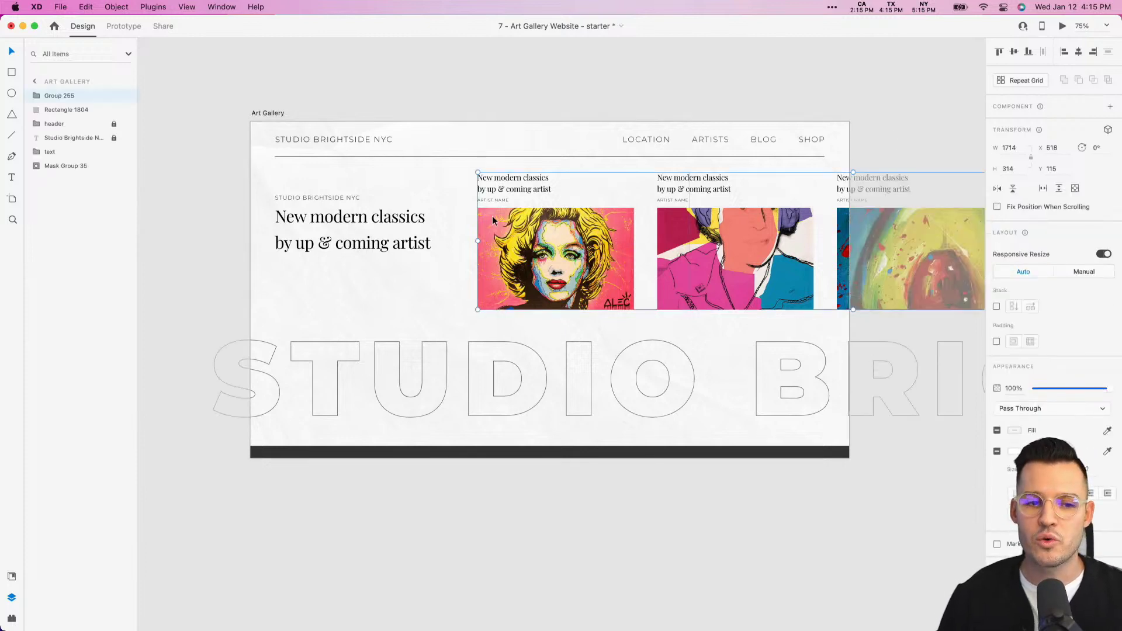
double_click(52, 96)
type("art")
key("Return")
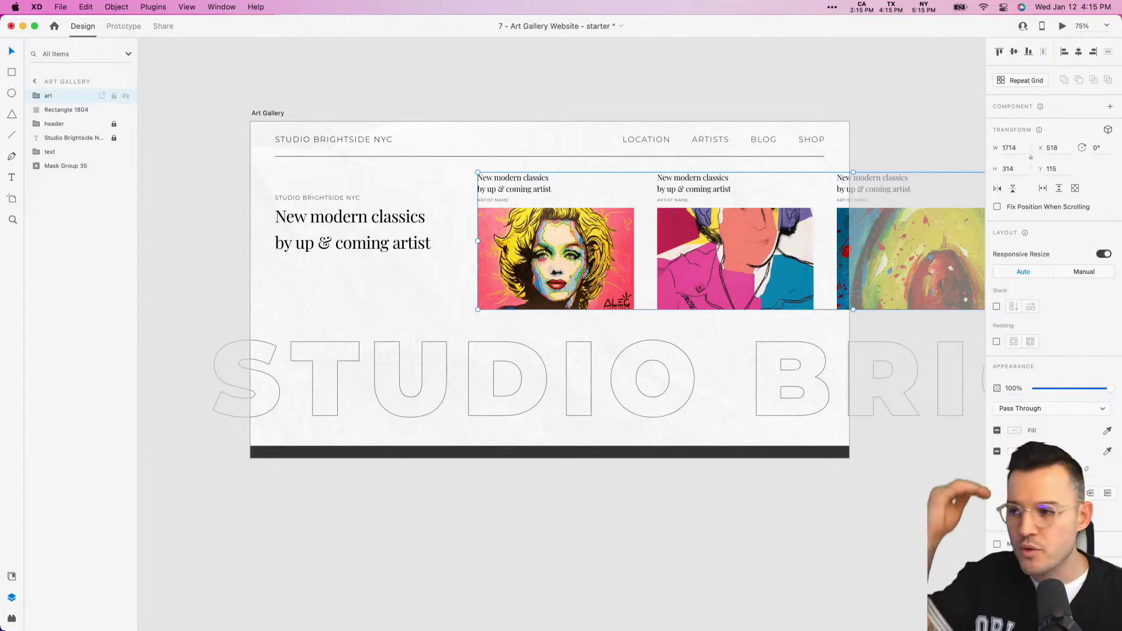
left_click(234, 90)
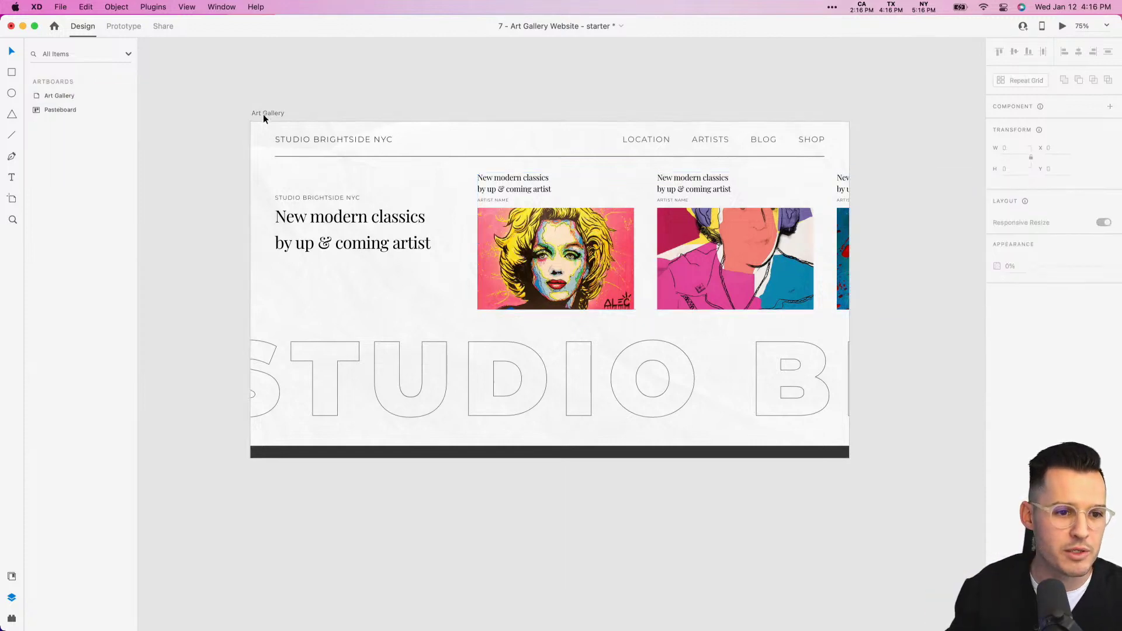
Duplicate the Art Gallery artboard beside the original and shift the copy's art group left to an X position of about -165.
left_click(266, 113)
left_click_drag(267, 112, 884, 118)
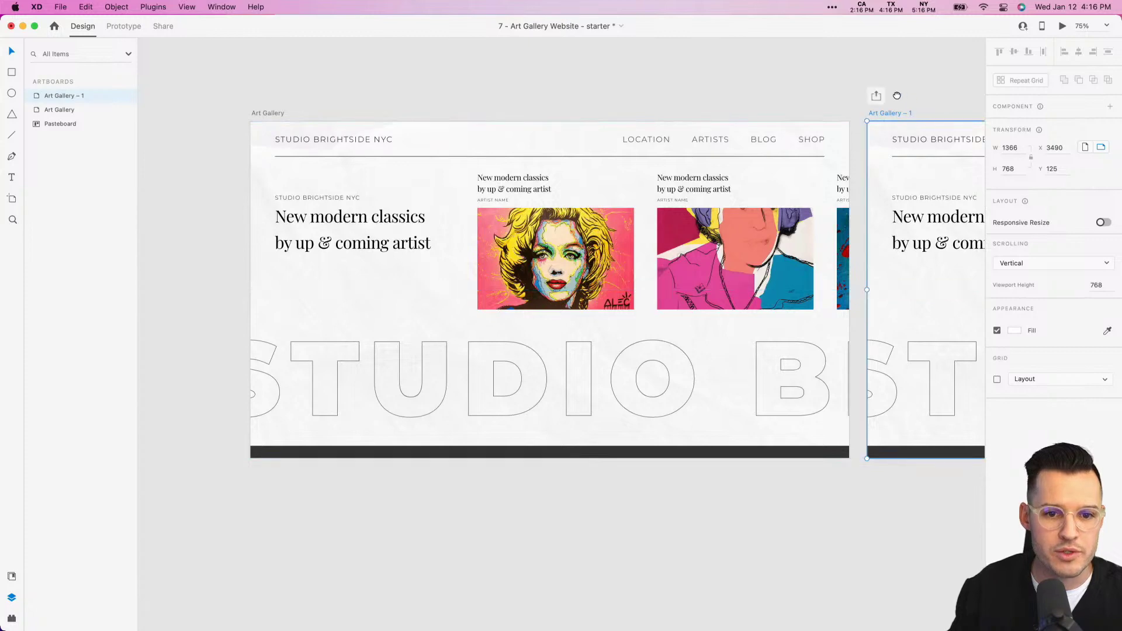
scroll(585, 263, "right", 10)
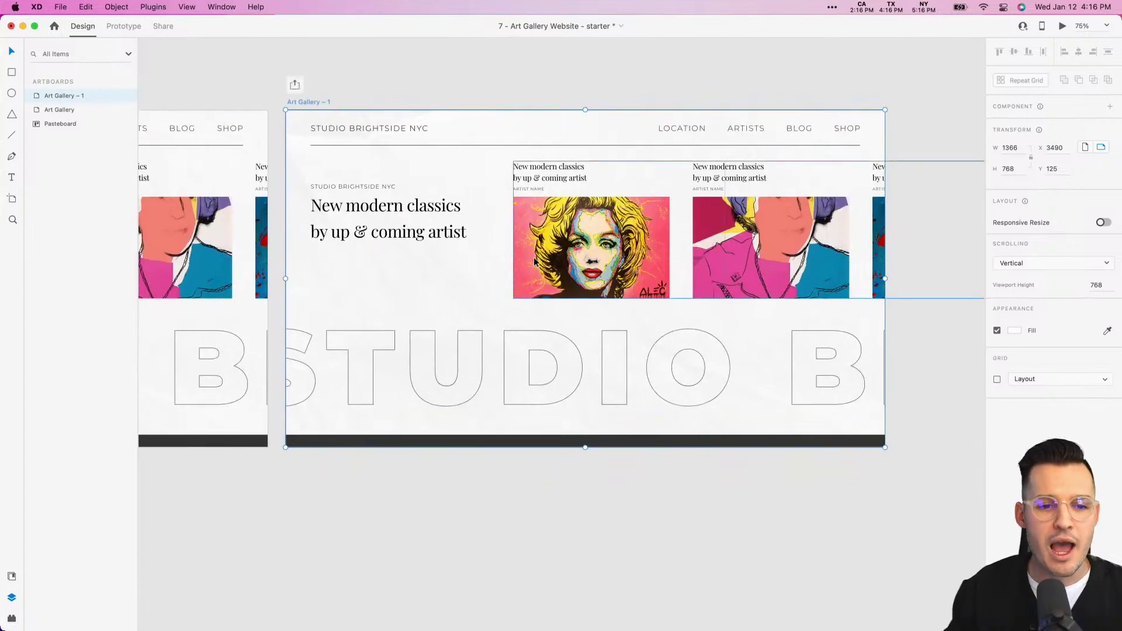
left_click_drag(534, 262, 240, 257)
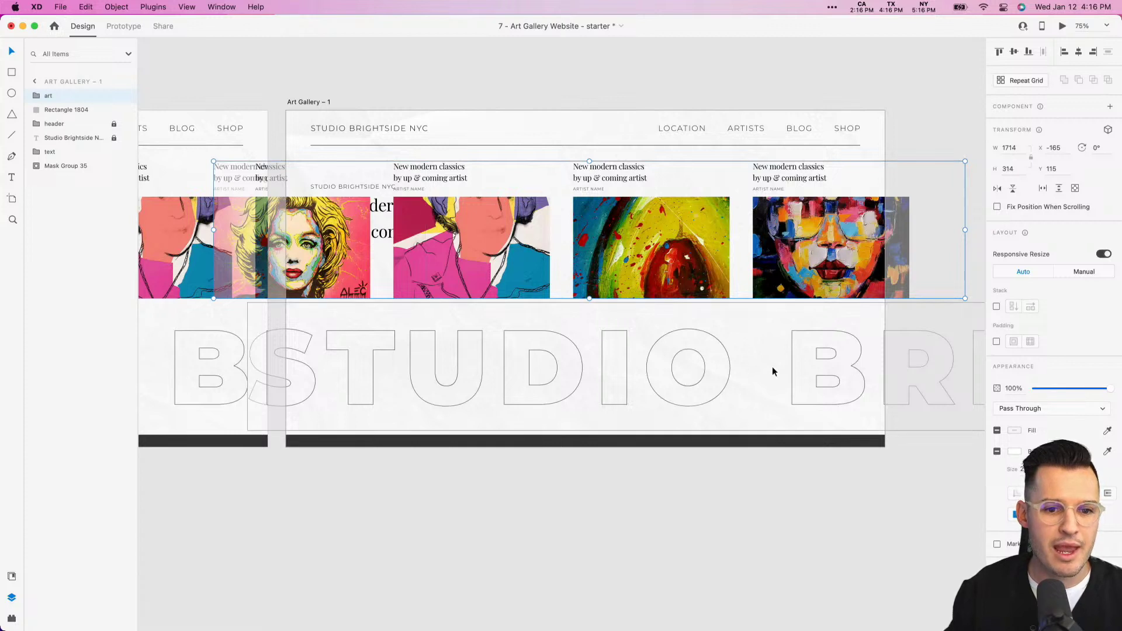
Unlock the large outlined Studio Brightside NYC text on the copied artboard and shift it left until SIDE NYC spans the artboard.
left_click(578, 366)
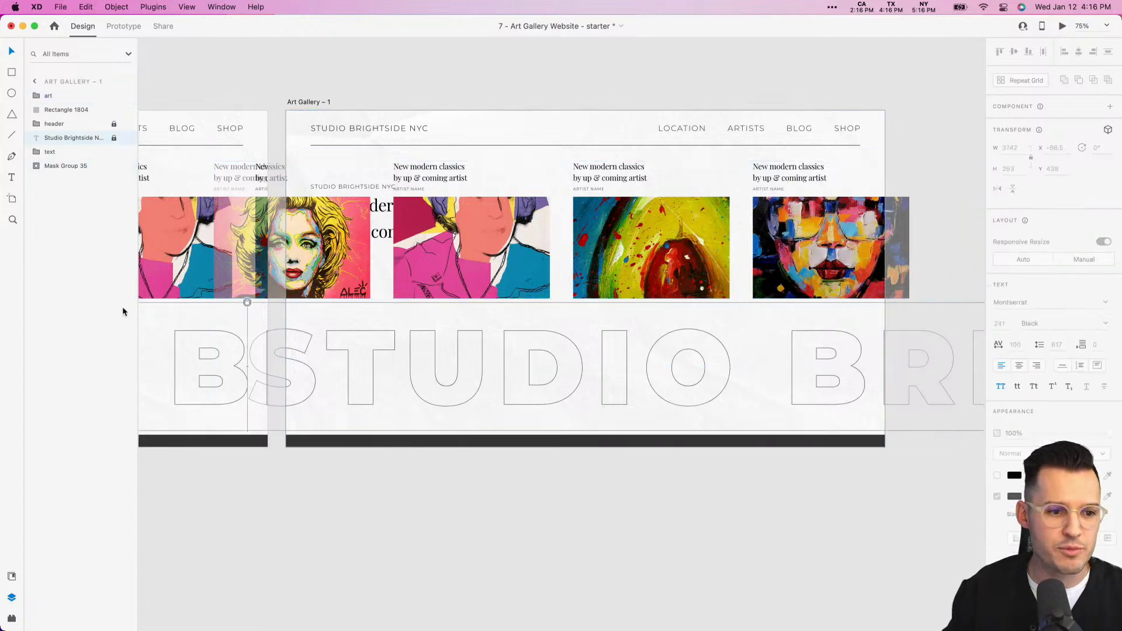
left_click(114, 138)
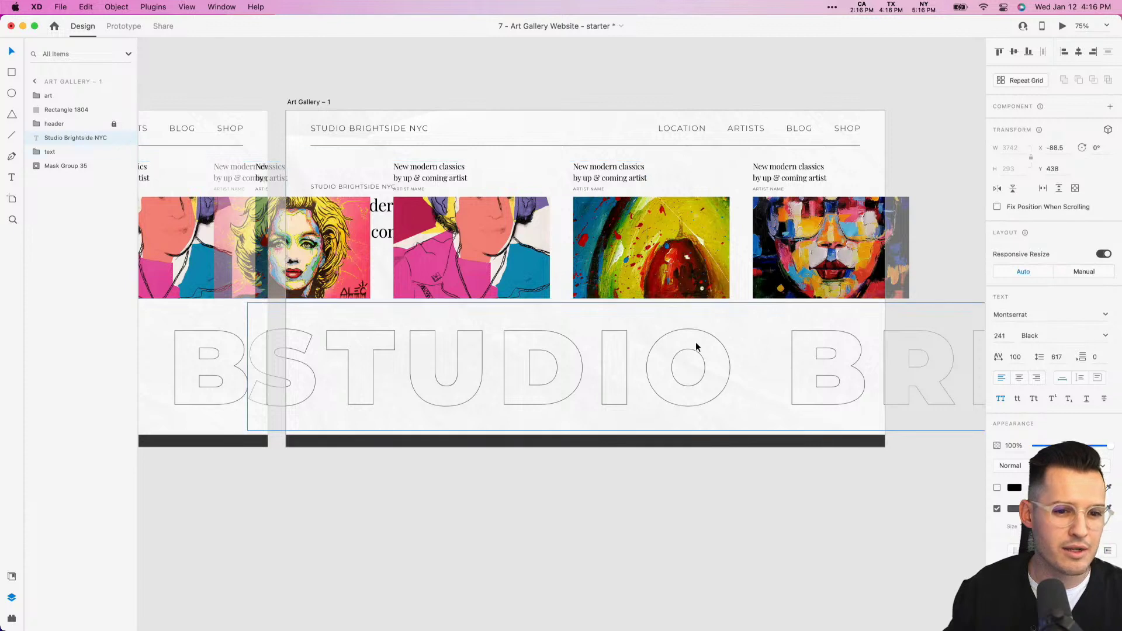
mouse_move(696, 351)
left_mouse_down()
mouse_move(611, 358)
mouse_move(624, 370)
mouse_move(421, 372)
left_mouse_up()
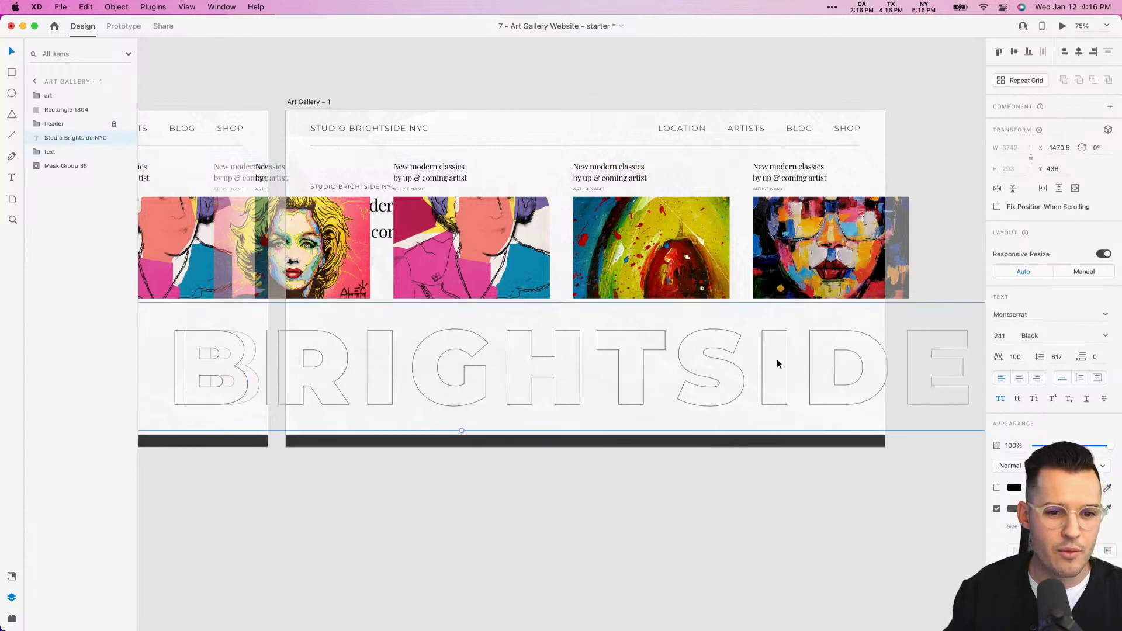
left_click_drag(777, 363, 491, 371)
left_click_drag(827, 366, 770, 364)
left_click(479, 537)
Unlock the large outlined Studio Brightside NYC text on the original Art Gallery artboard.
scroll(479, 537, "left", 10)
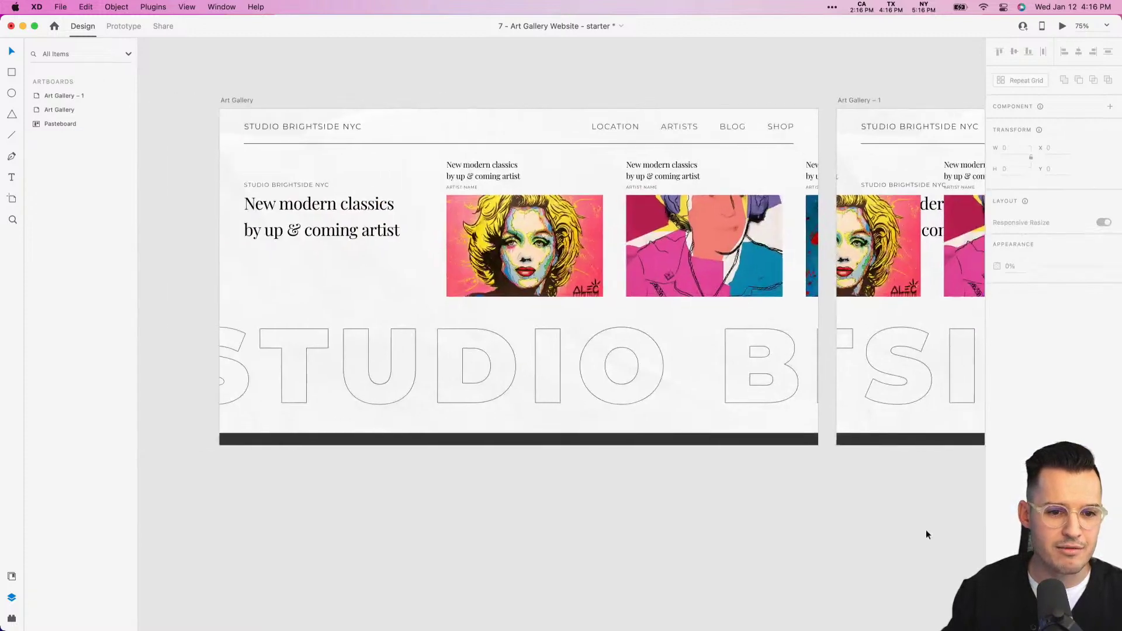
left_click(557, 435)
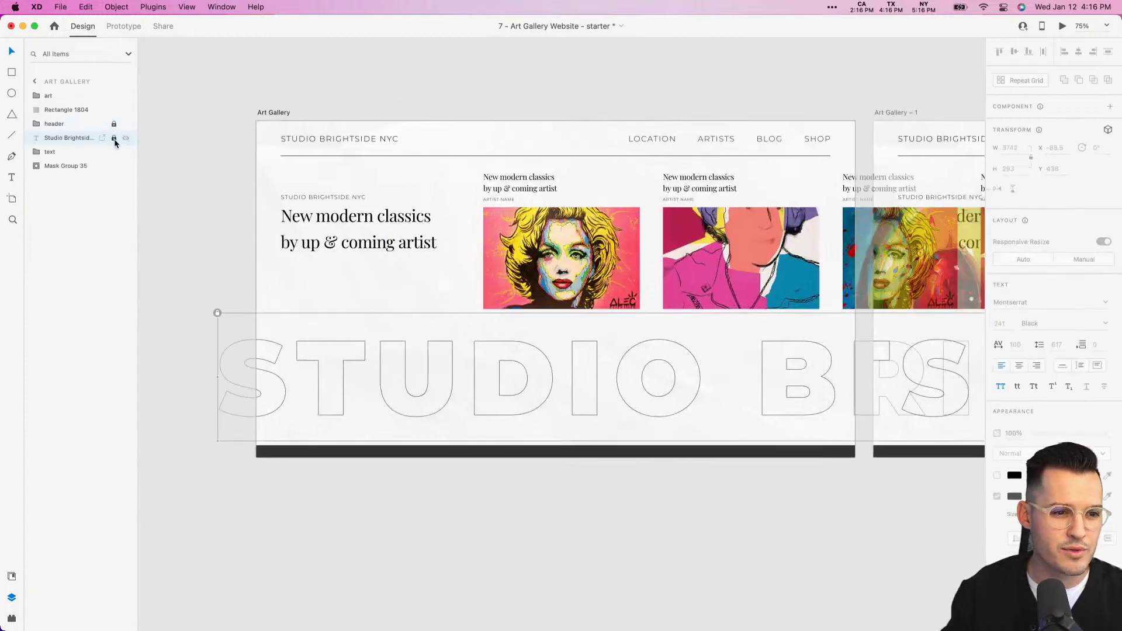
left_click(430, 73)
Set the opacity of the heading text group on the Art Gallery – 1 artboard to 0%.
scroll(435, 82, "right", 5)
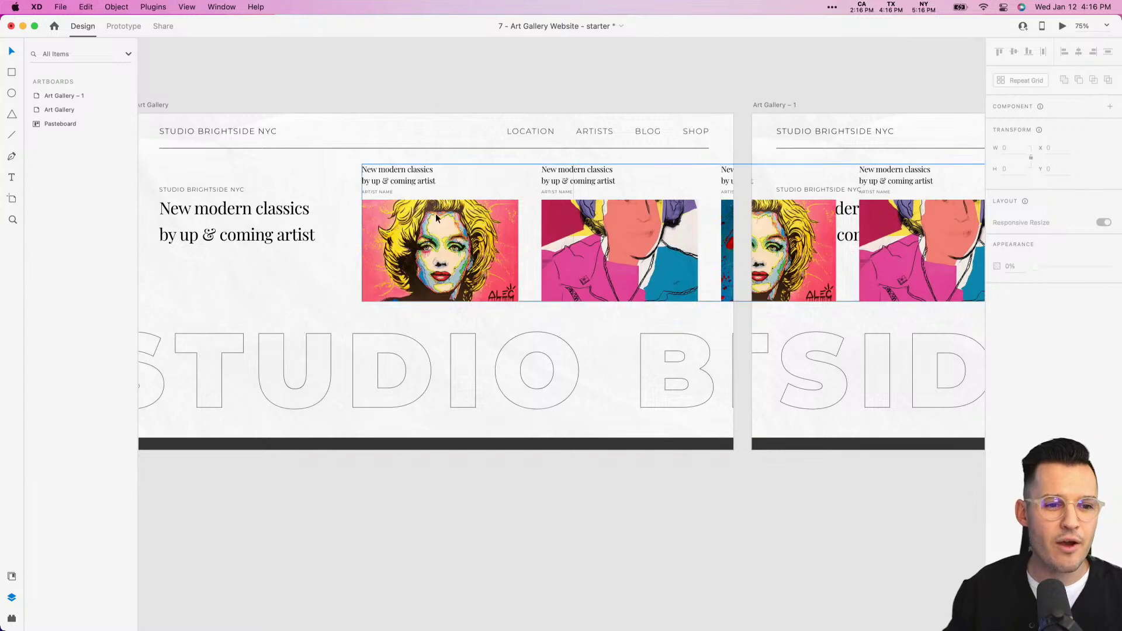
left_click(436, 216)
scroll(436, 216, "right", 5)
scroll(436, 216, "left", 5)
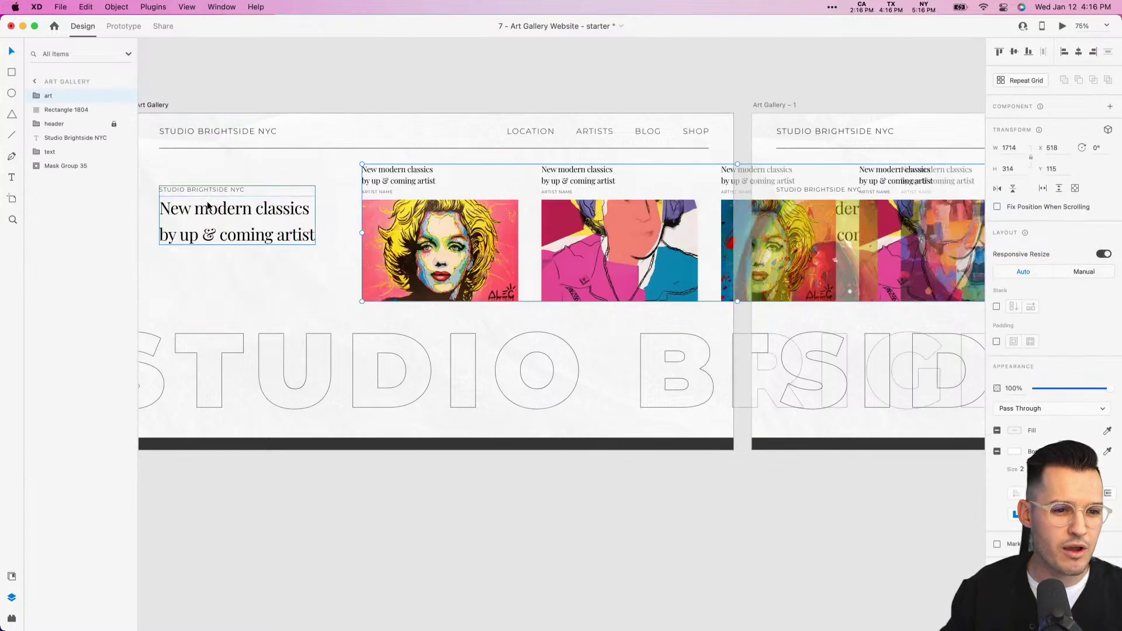
left_click(728, 52)
scroll(609, 163, "right", 9)
left_click(614, 180)
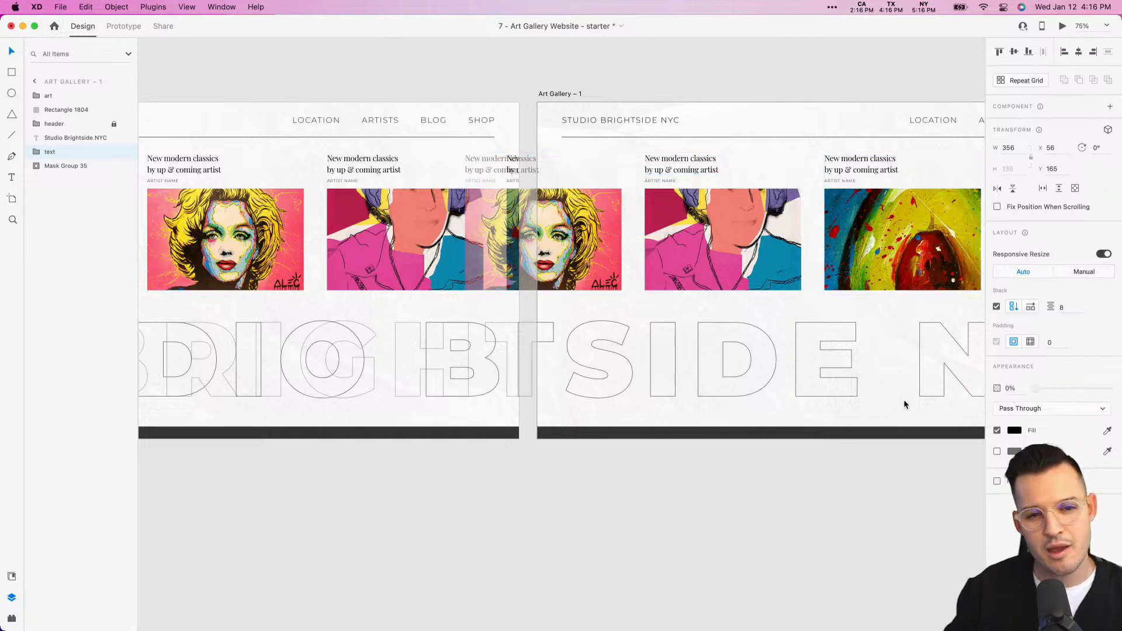
left_click(732, 61)
left_click_drag(732, 61, 567, 68)
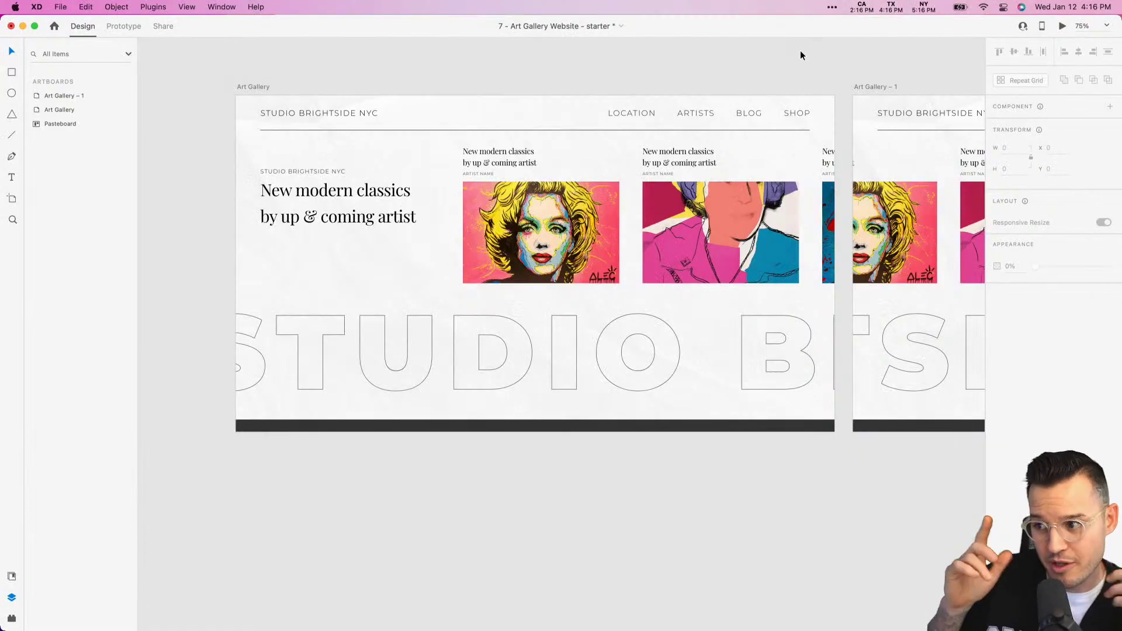
scroll(690, 68, "right", 2)
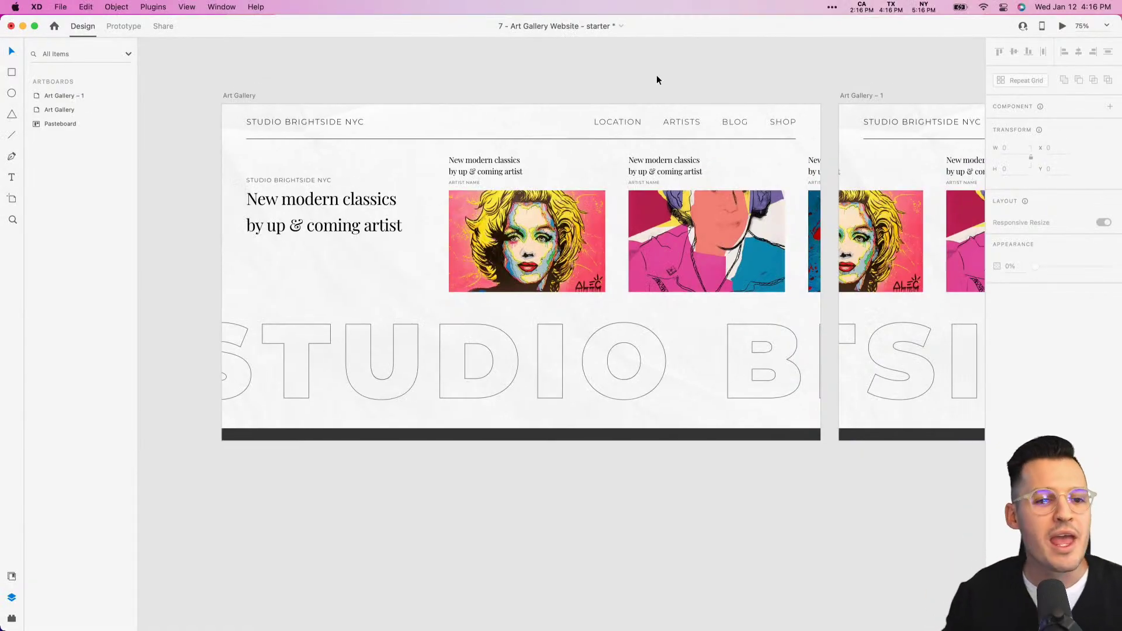
Switch to Prototype mode and move the Art Gallery – 1 artboard below and to the right of the original artboard.
left_click(123, 26)
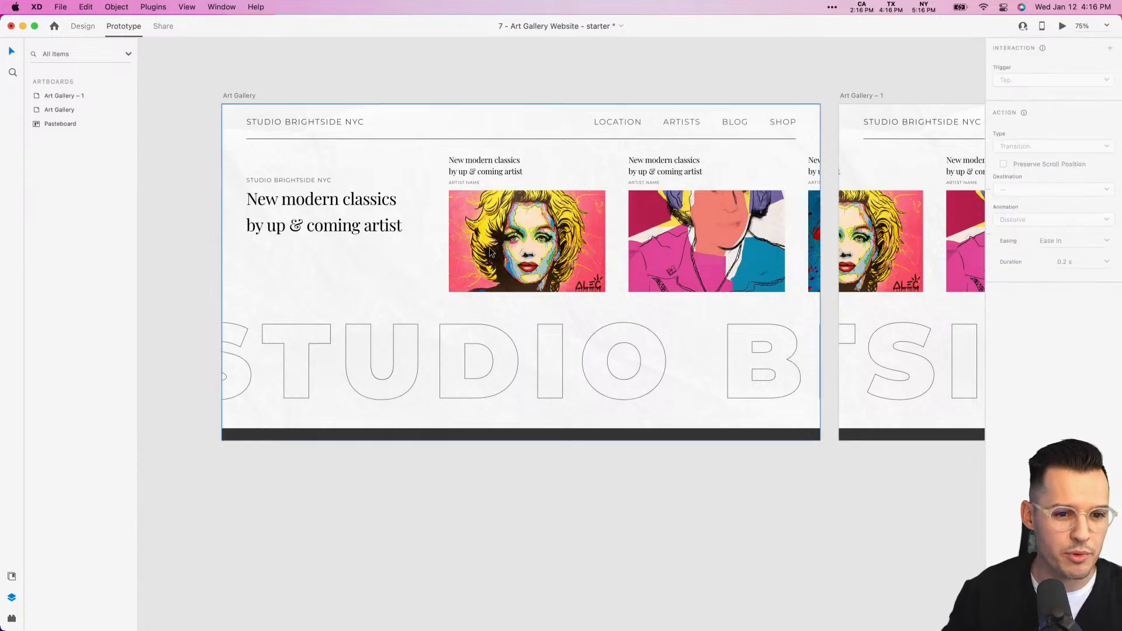
left_click(665, 250)
scroll(773, 233, "right", 3)
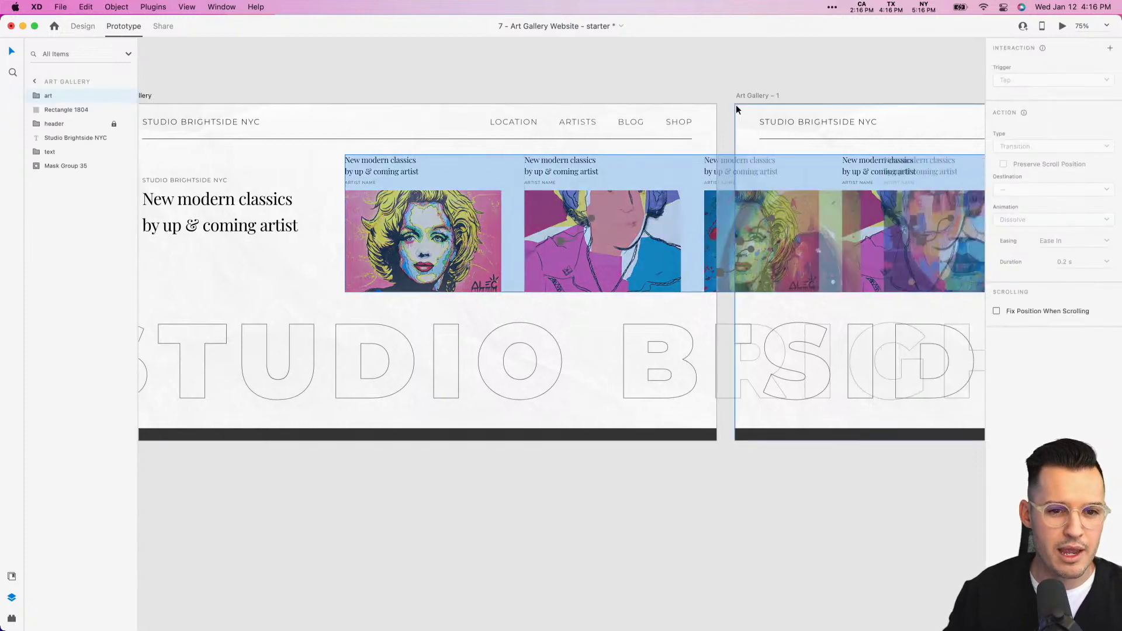
key("super+minus")
key("super+minus")
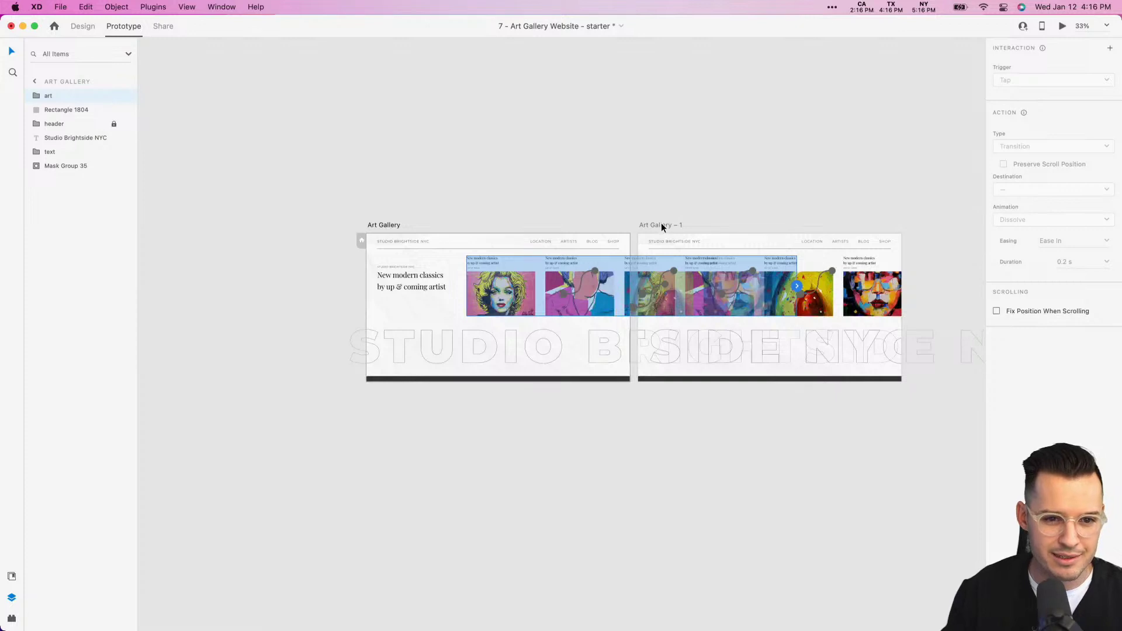
left_click_drag(662, 225, 679, 428)
scroll(605, 240, "right", 3)
scroll(605, 240, "down", 3)
Wire the art group to Art Gallery – 1 with a Drag trigger and Auto-Animate, and wire the copy's art group back to Art Gallery.
left_click(467, 191)
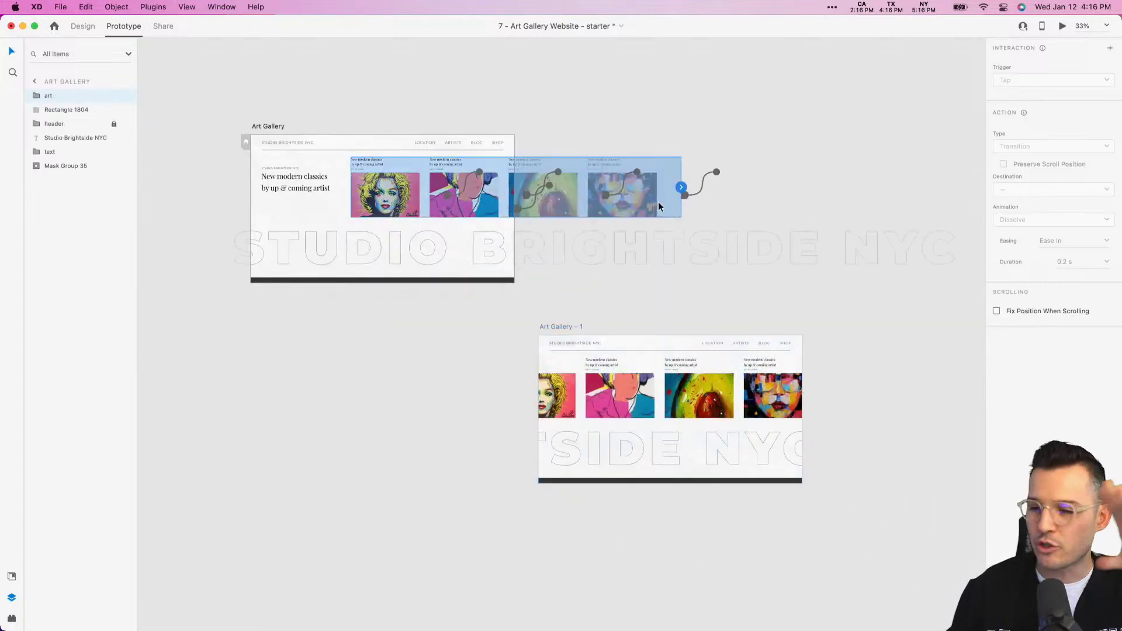
left_click_drag(681, 188, 660, 385)
left_click(1040, 80)
left_click(1040, 93)
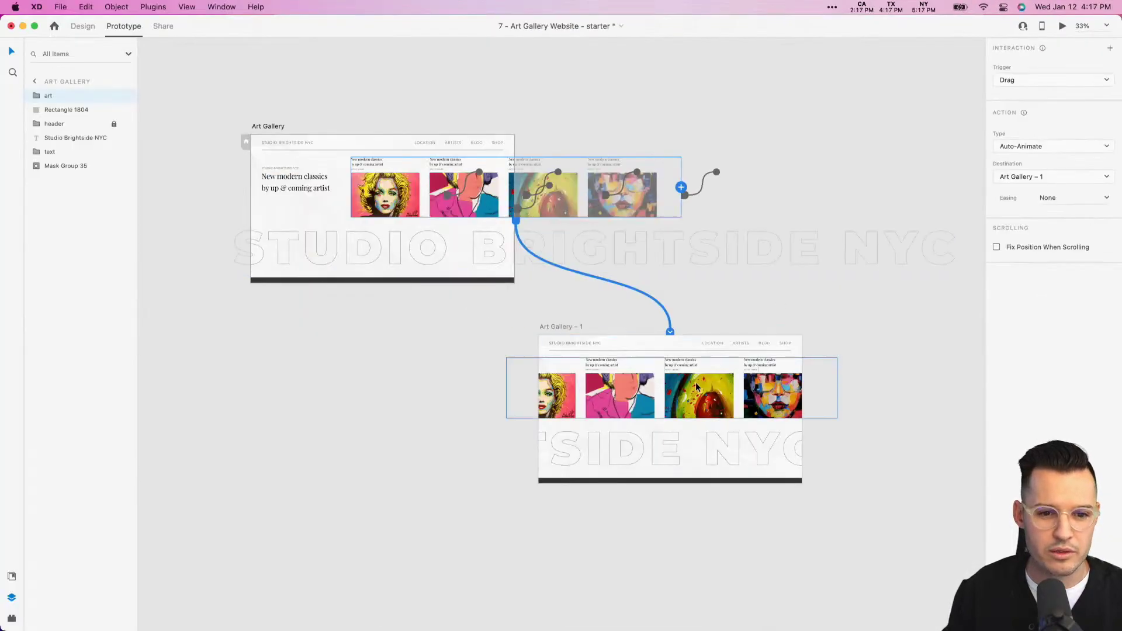
left_click(698, 390)
left_click_drag(838, 391, 318, 132)
Make the Art Gallery artboard the starting screen of the prototype flow and open the preview.
left_click(261, 126)
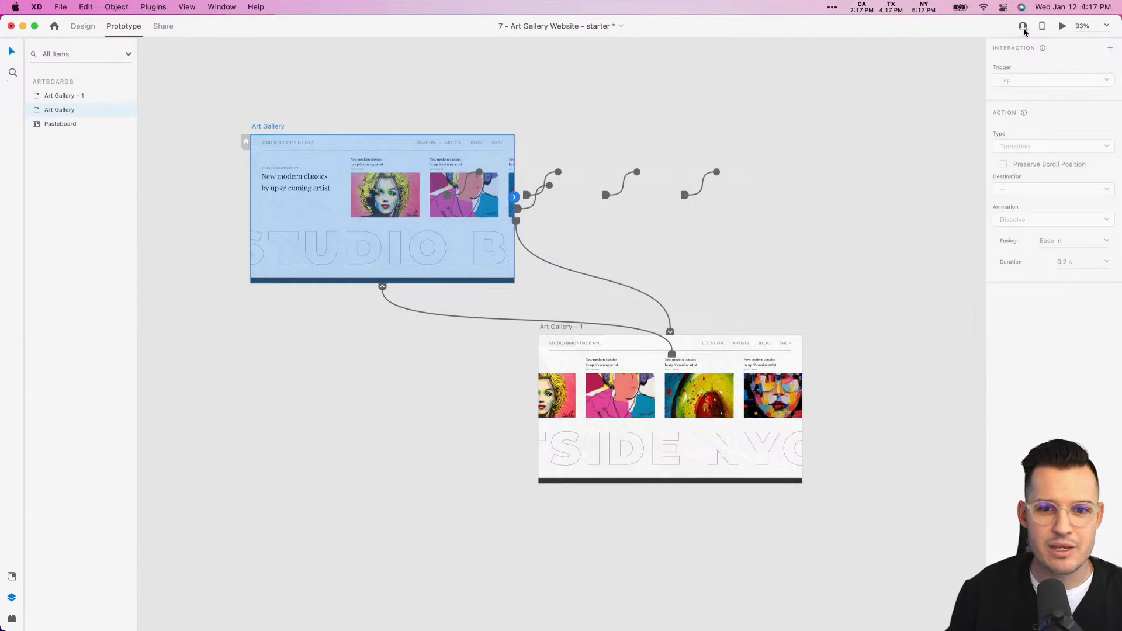
left_click(245, 143)
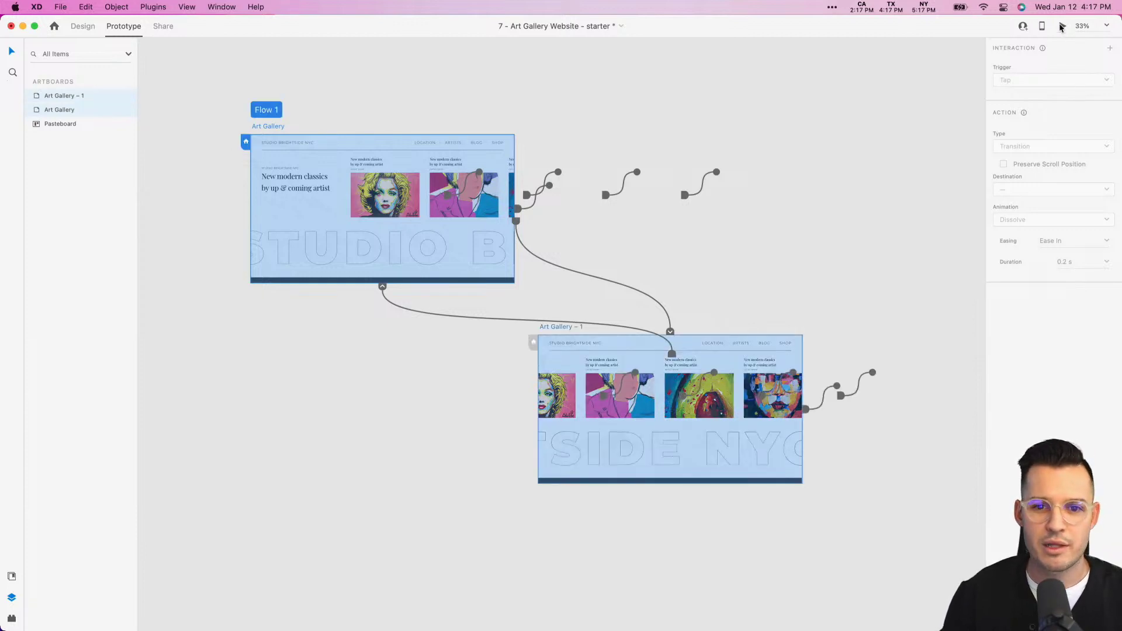
key("super+Return")
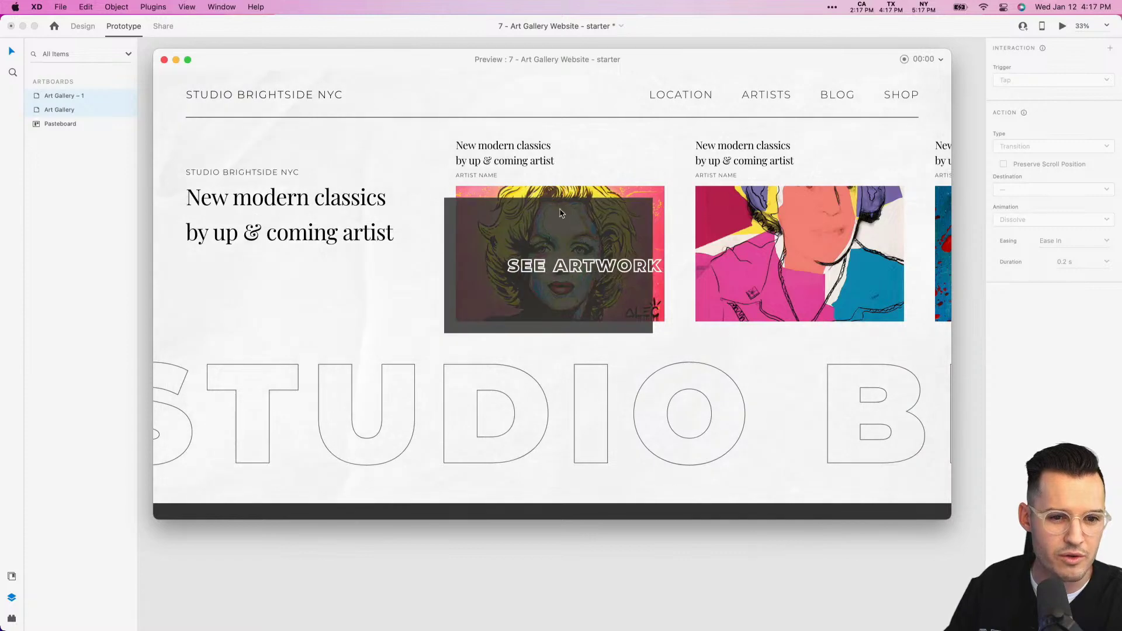
Test dragging the art row in the preview, close the preview and clear the artboard selection.
left_click_drag(656, 165, 828, 165)
left_click_drag(699, 179, 938, 198)
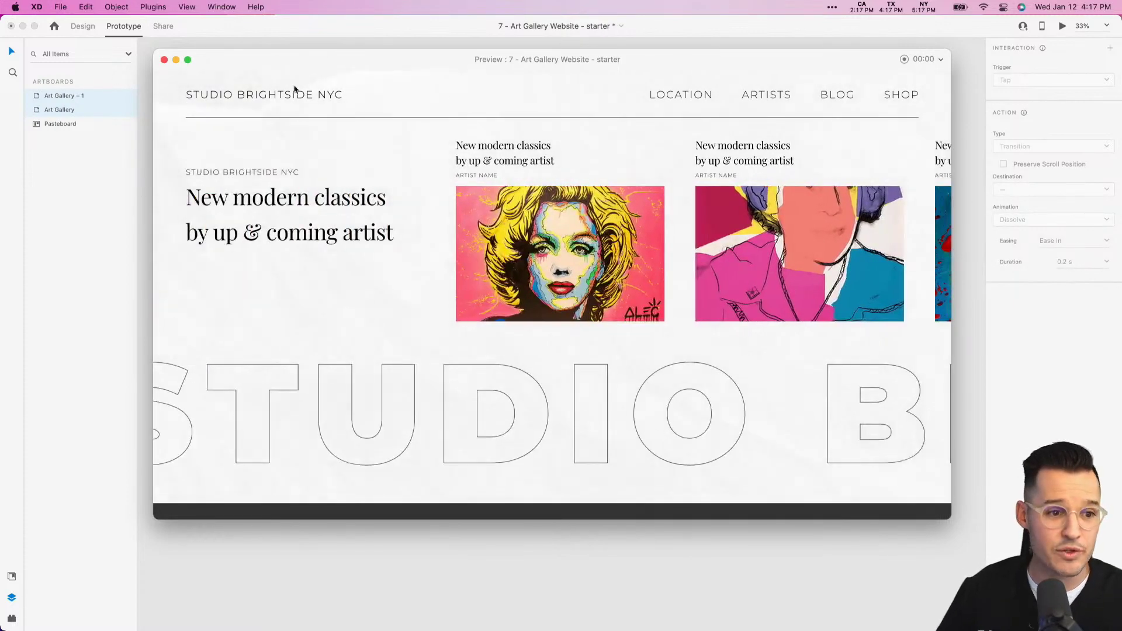
left_click(164, 60)
left_click(373, 97)
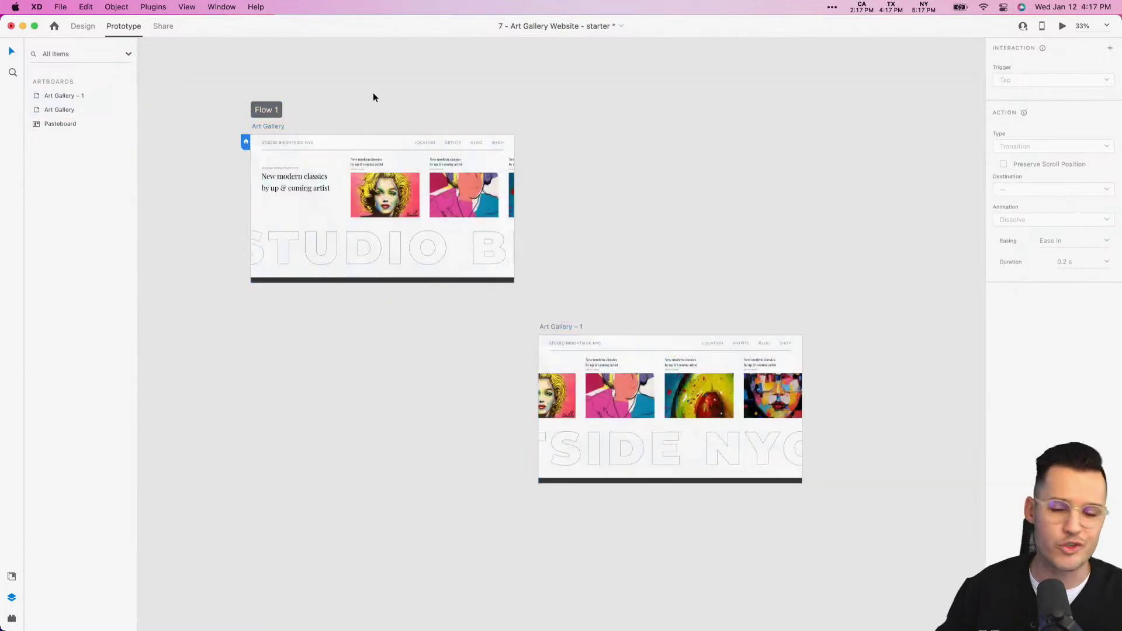
Undo the accidental move of the Art Gallery artboard and place a duplicate of it beside the original in the same row.
left_click_drag(276, 127, 529, 131)
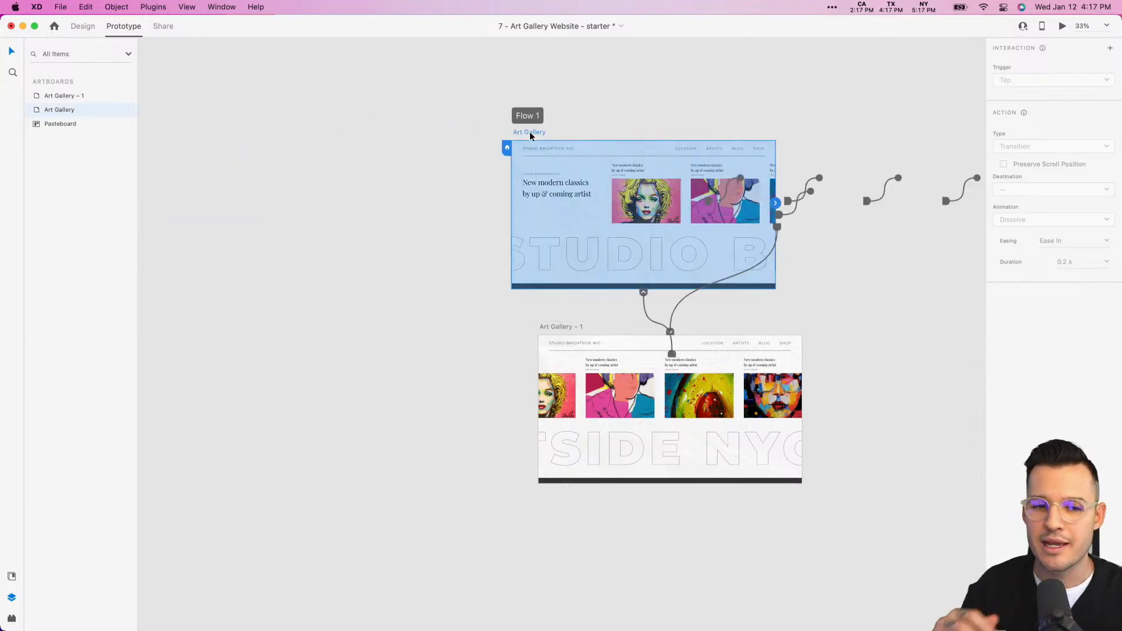
key("super+z")
left_click_drag(201, 127, 528, 121)
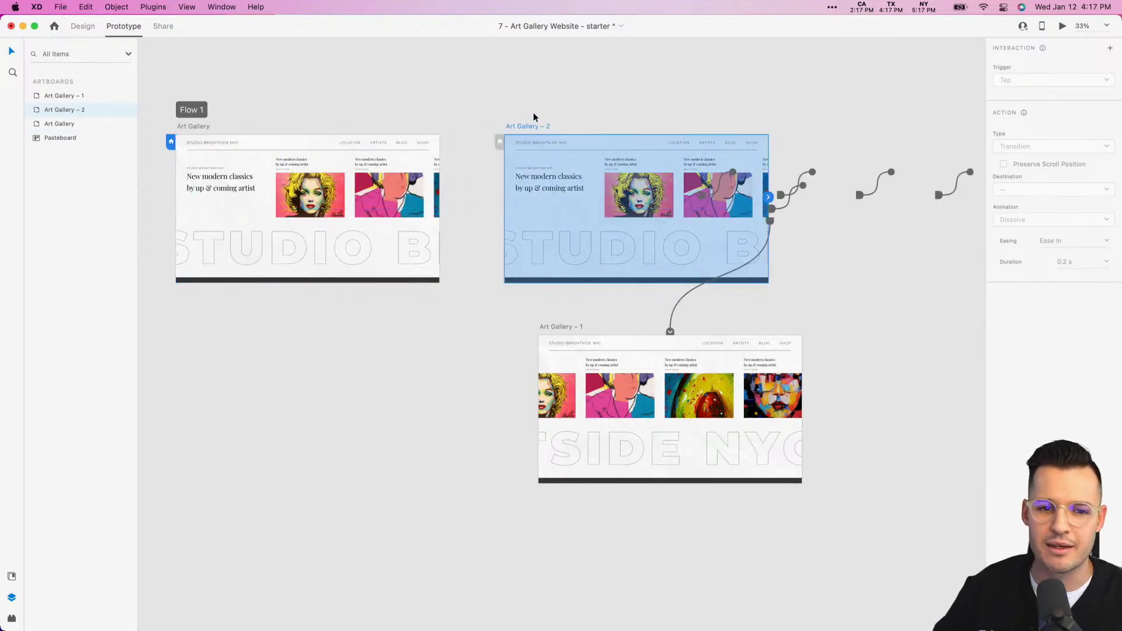
Switch to Design mode and set the opacity of the heading text group on Art Gallery – 2 to 0%.
left_click(91, 28)
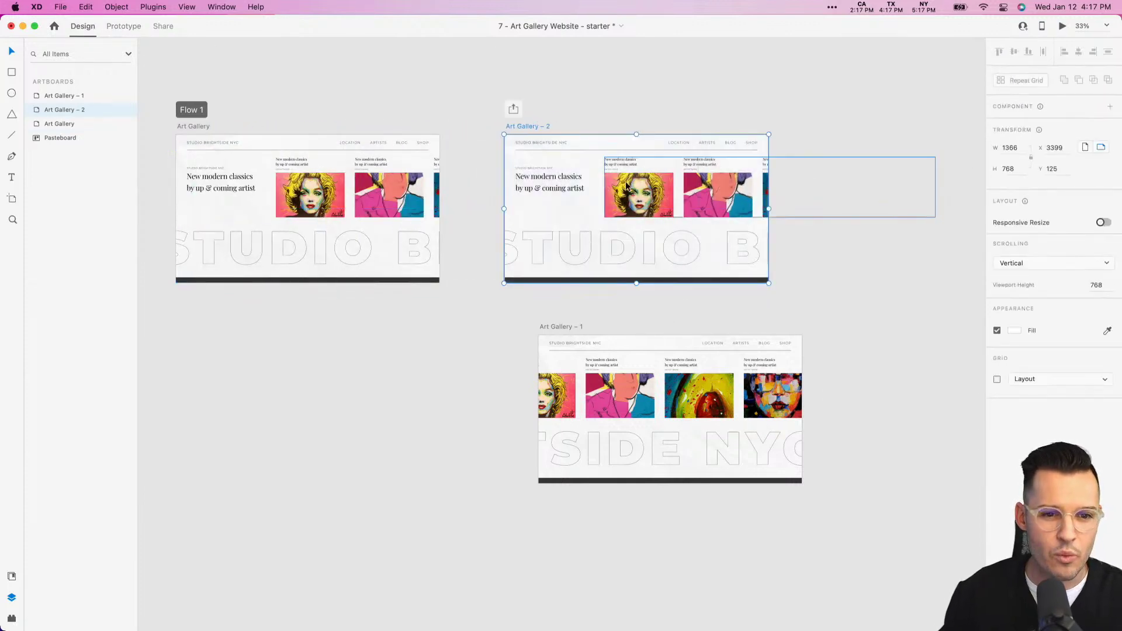
left_click(526, 180)
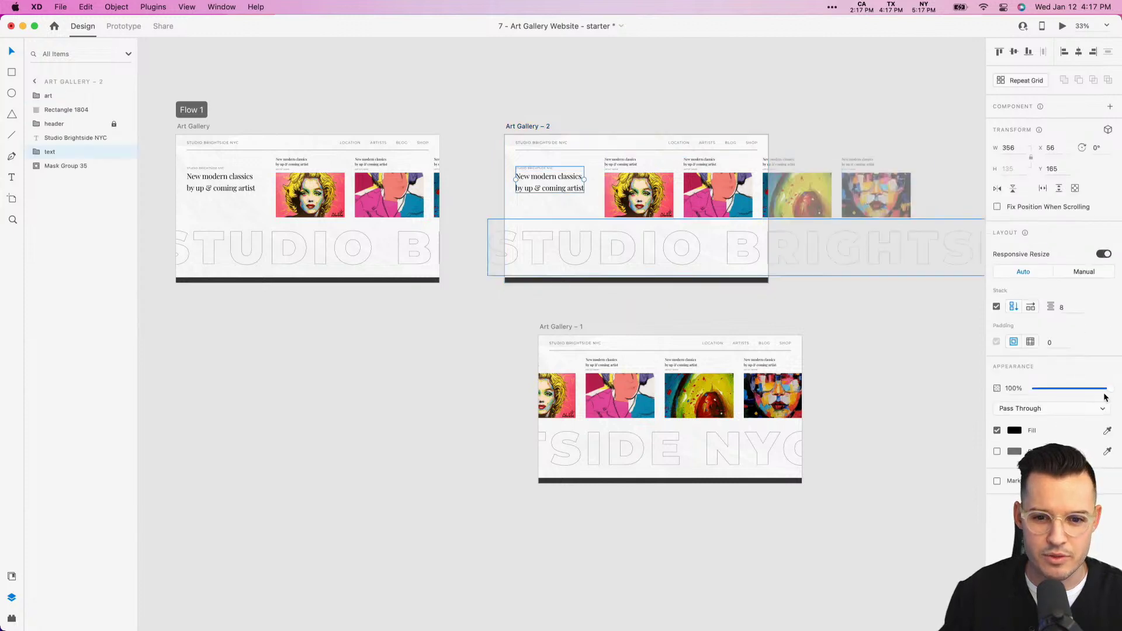
left_click_drag(1106, 397, 830, 387)
On Art Gallery – 2, move the art group left to about X 95 and the large Studio Brightside NYC text left to about X -362.5.
left_click(662, 195)
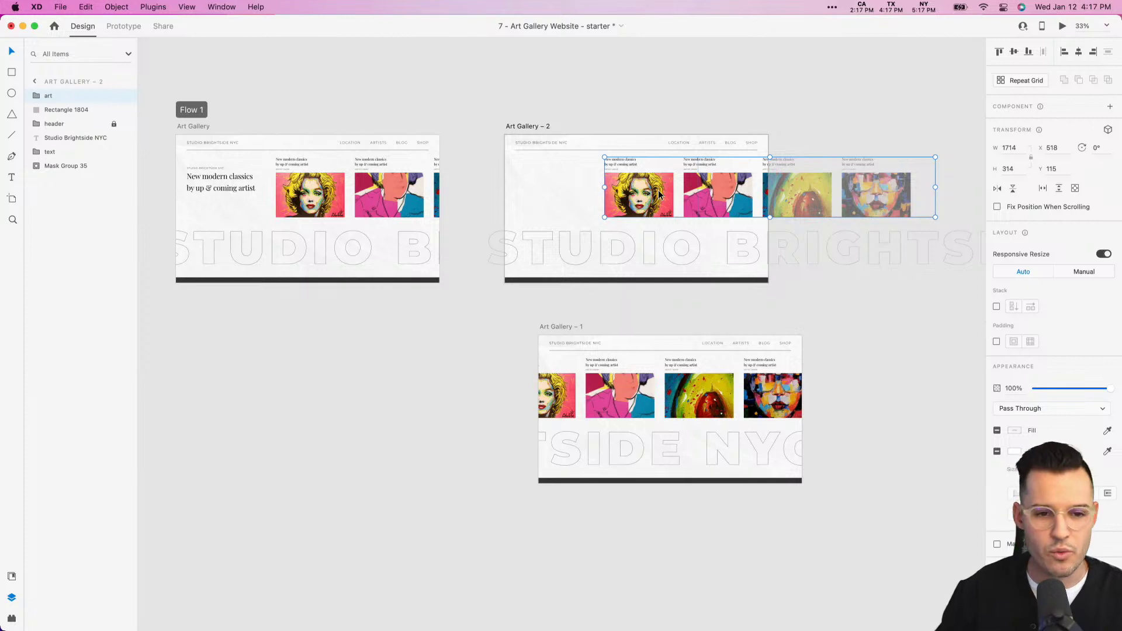
key("shift+Left")
key("shift+Left")
key("shift+Left")
key("shift+Left")
key("shift+Left")
key("shift+Left")
key("shift+Left")
key("shift+Left")
key("shift+Left")
key("shift+Left")
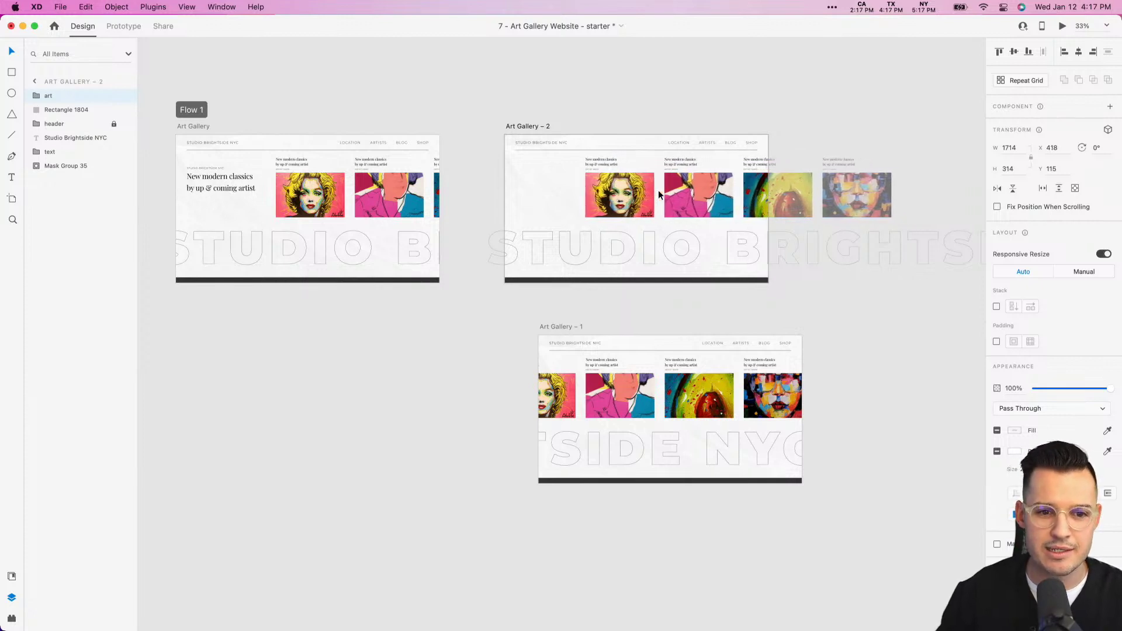
key("shift+Left")
key("shift+Left")
key("shift+Left")
key("shift+Left")
key("shift+Left")
key("shift+Left")
key("shift+Left")
key("shift+Left")
key("shift+Left")
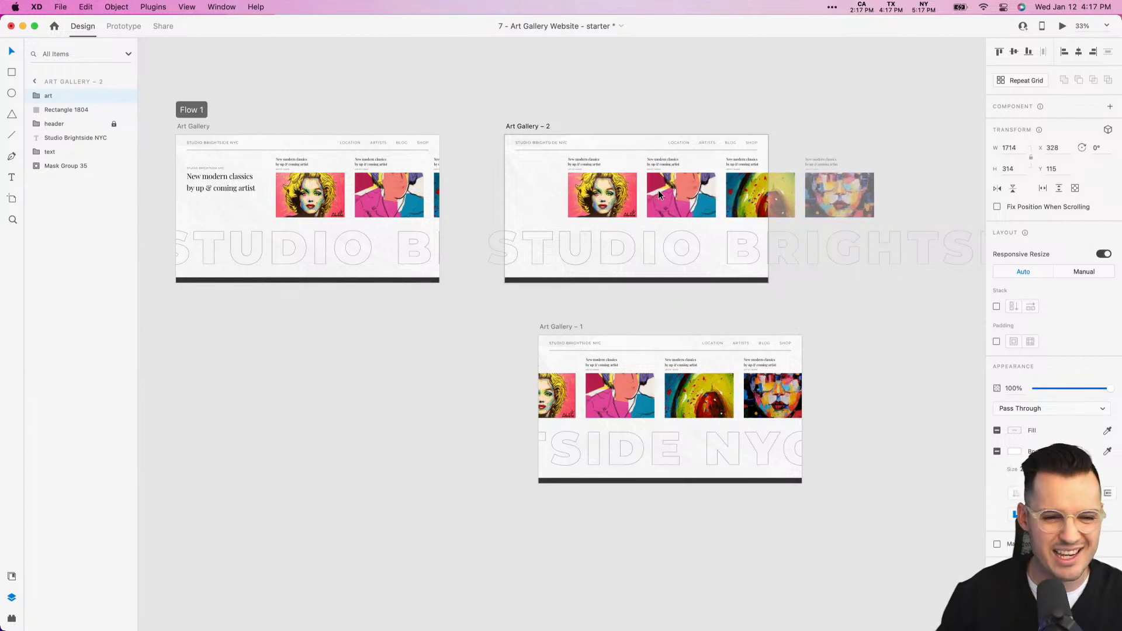
left_click_drag(626, 192, 583, 192)
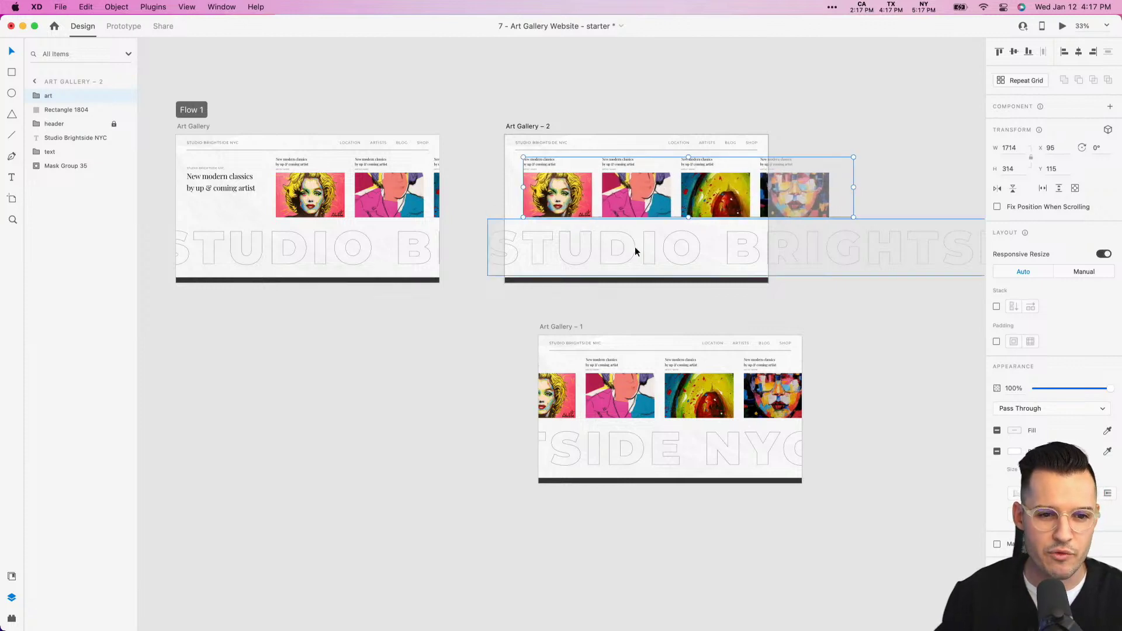
left_click_drag(635, 247, 581, 247)
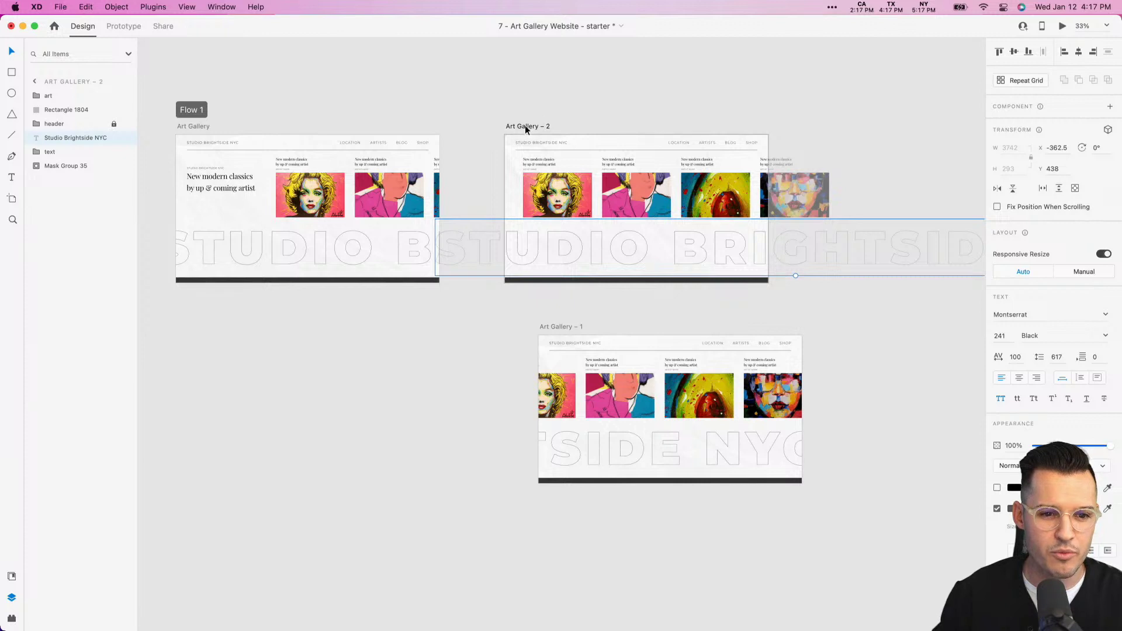
Undo the move of the Art Gallery – 2 artboard and place a duplicate of it further along the same row.
left_click_drag(525, 125, 877, 135)
scroll(766, 103, "right", 5)
key("super+shift+a")
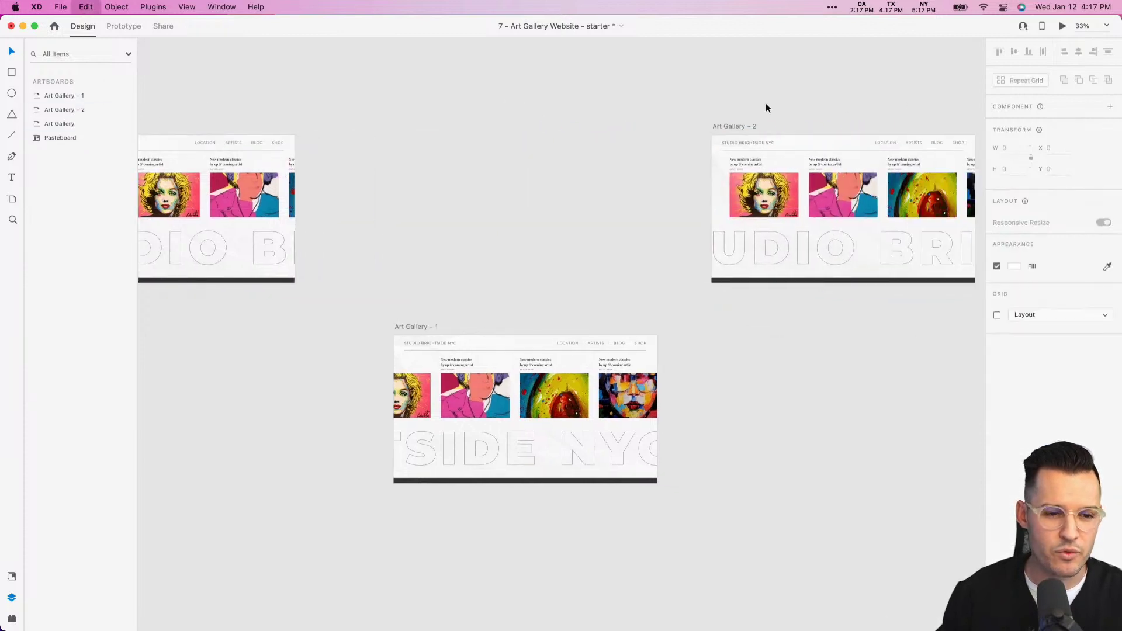
key("super+z")
left_click_drag(376, 124, 691, 128)
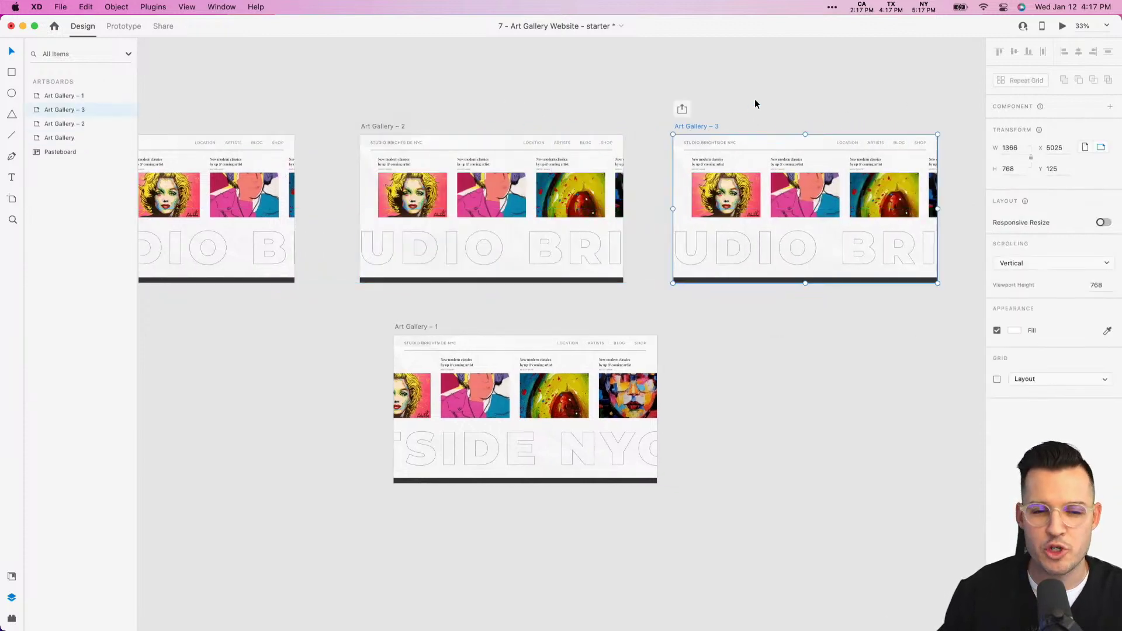
On Art Gallery – 3, move the art group left to about X -227 and shift the large Studio Brightside NYC text left.
scroll(755, 104, "right", 5)
left_click_drag(718, 204, 657, 204)
left_click(732, 263)
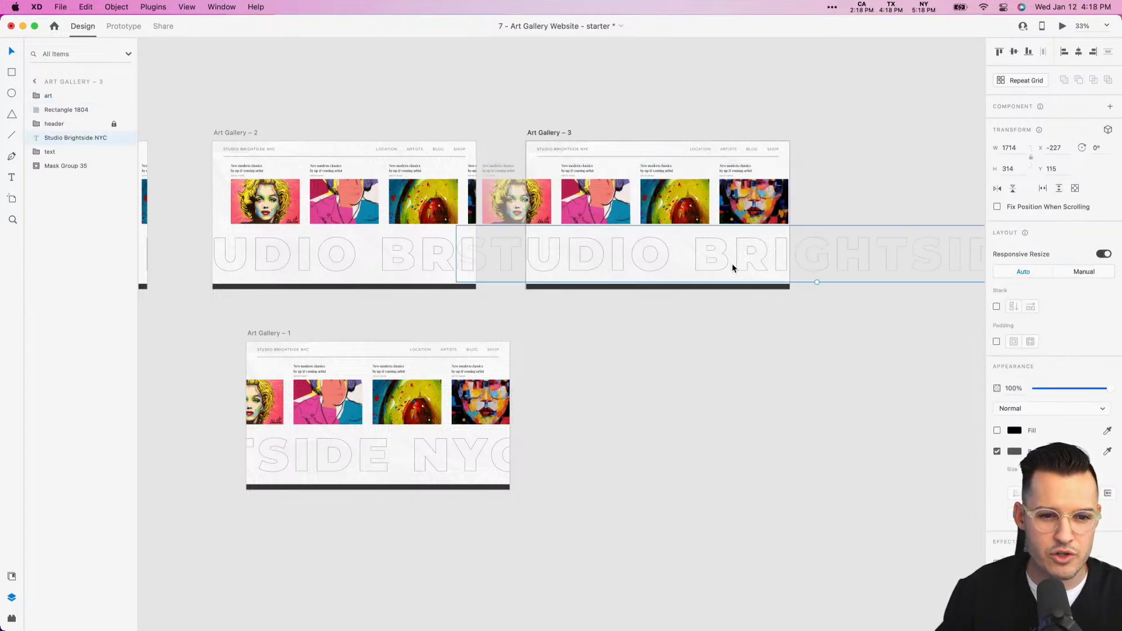
left_click_drag(732, 263, 664, 259)
Duplicate Art Gallery – 3 along the row with a 260 px gap, and shift the copy's art group and large text further left.
left_click_drag(549, 129, 862, 134)
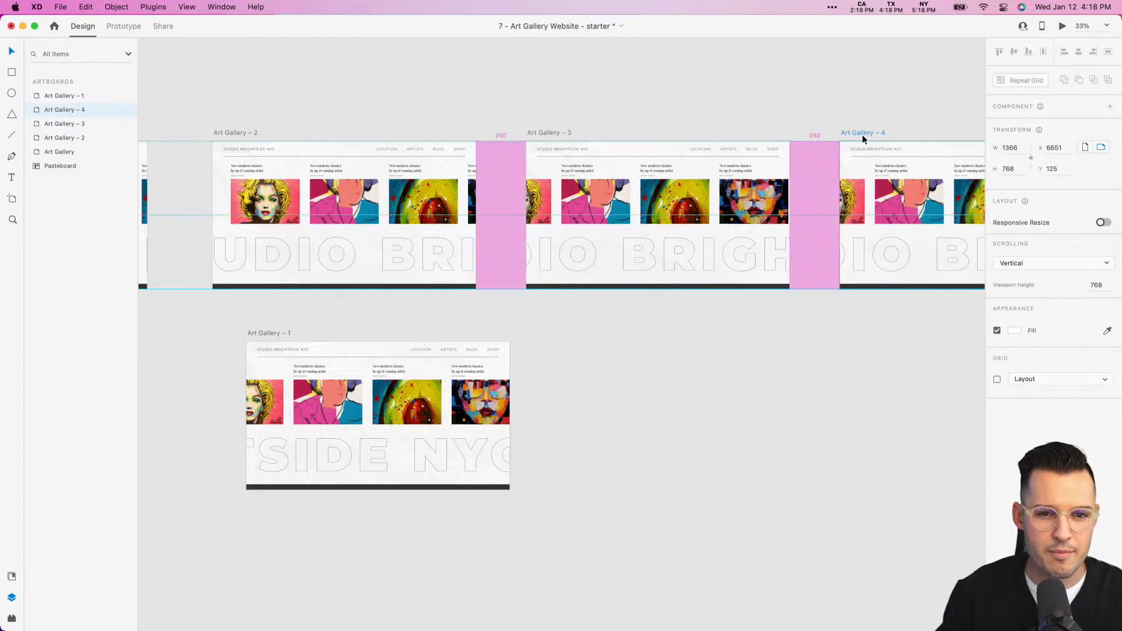
scroll(644, 100, "right", 10)
left_click_drag(652, 203, 602, 204)
left_click_drag(677, 268, 602, 263)
Shift the large Studio Brightside NYC text on Art Gallery – 3 further left so it starts near BRIGHTSIDE.
left_click(504, 87)
scroll(504, 87, "left", 10)
left_click_drag(877, 240, 821, 243)
left_click(554, 104)
scroll(718, 104, "left", 5)
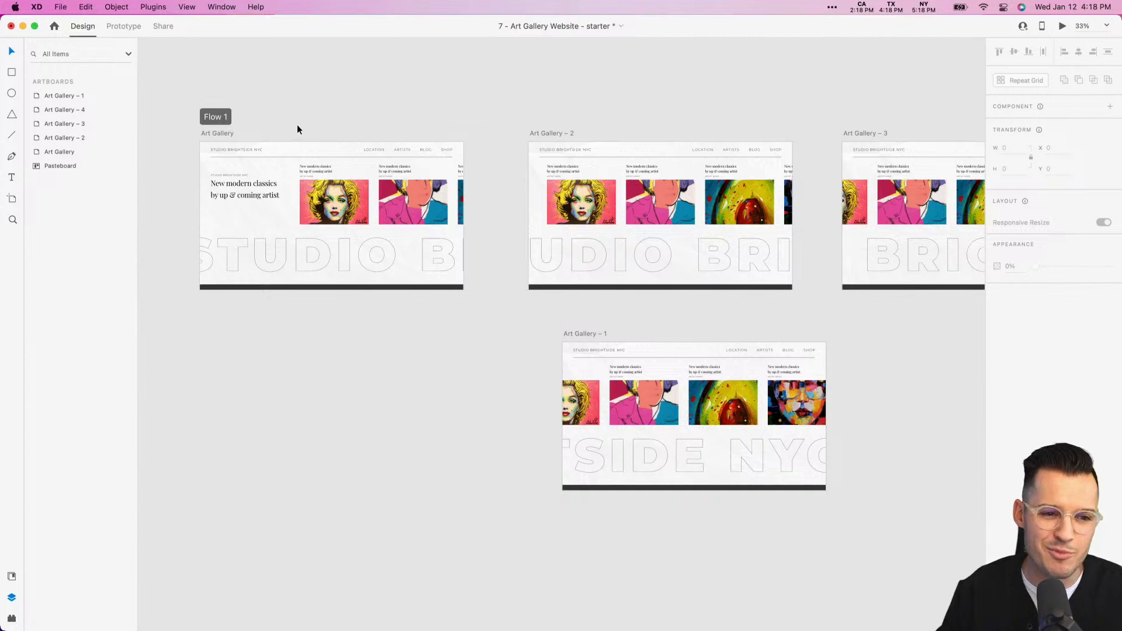
In Prototype mode, wire Art Gallery to Art Gallery – 2 with a Keys & Gamepad trigger assigned to the right arrow key.
left_click(223, 133)
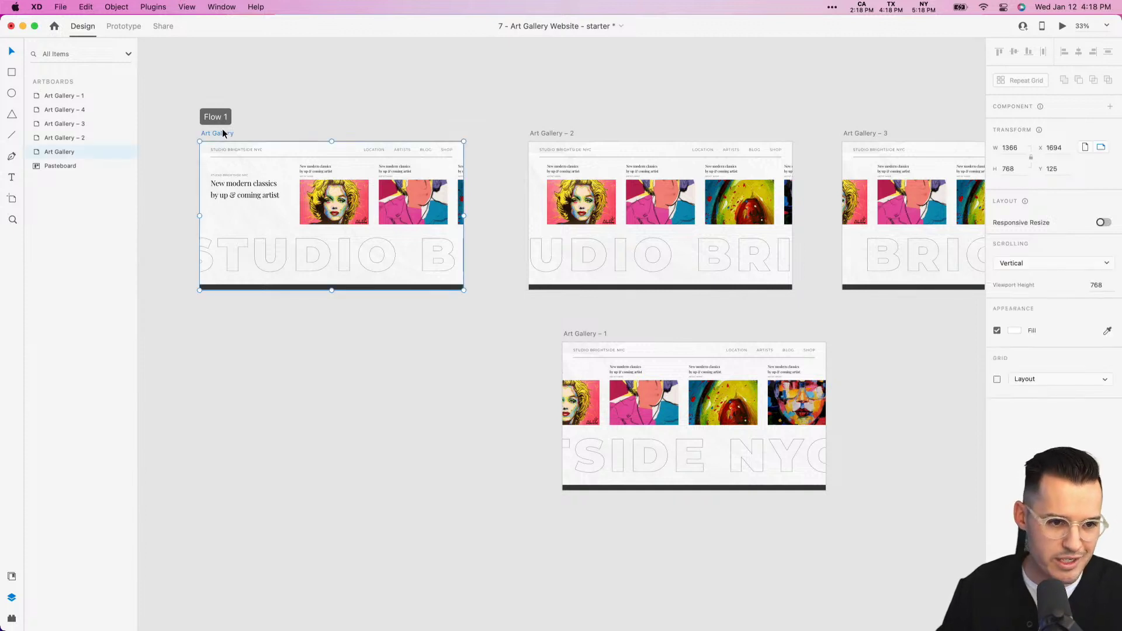
left_click(132, 29)
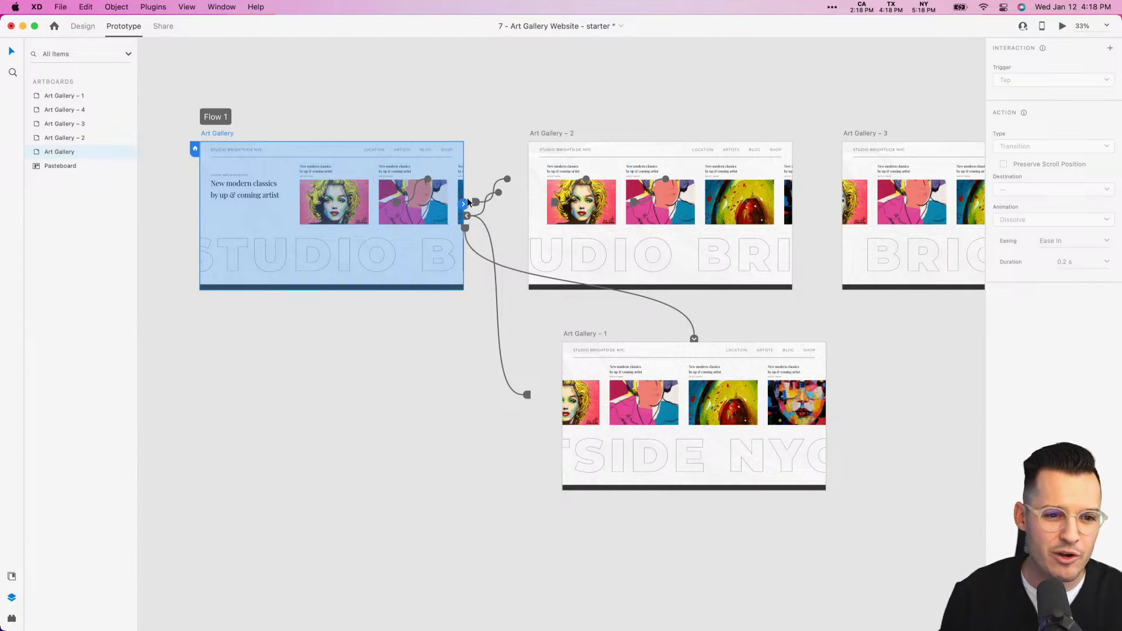
left_click_drag(463, 204, 591, 175)
left_click(1045, 81)
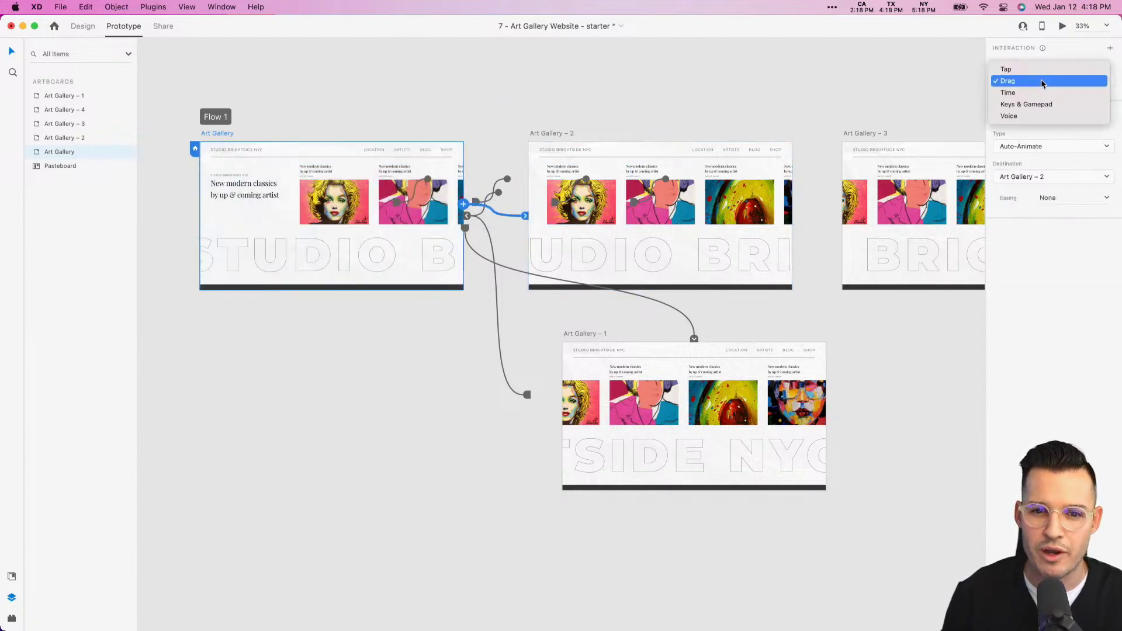
left_click(1045, 105)
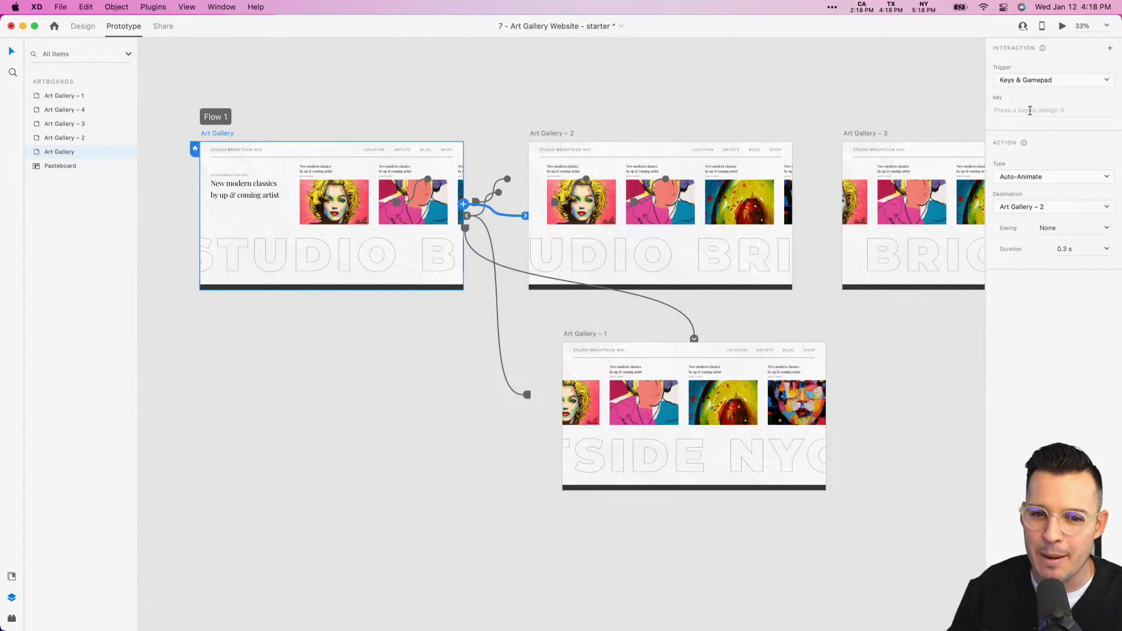
left_click(1047, 111)
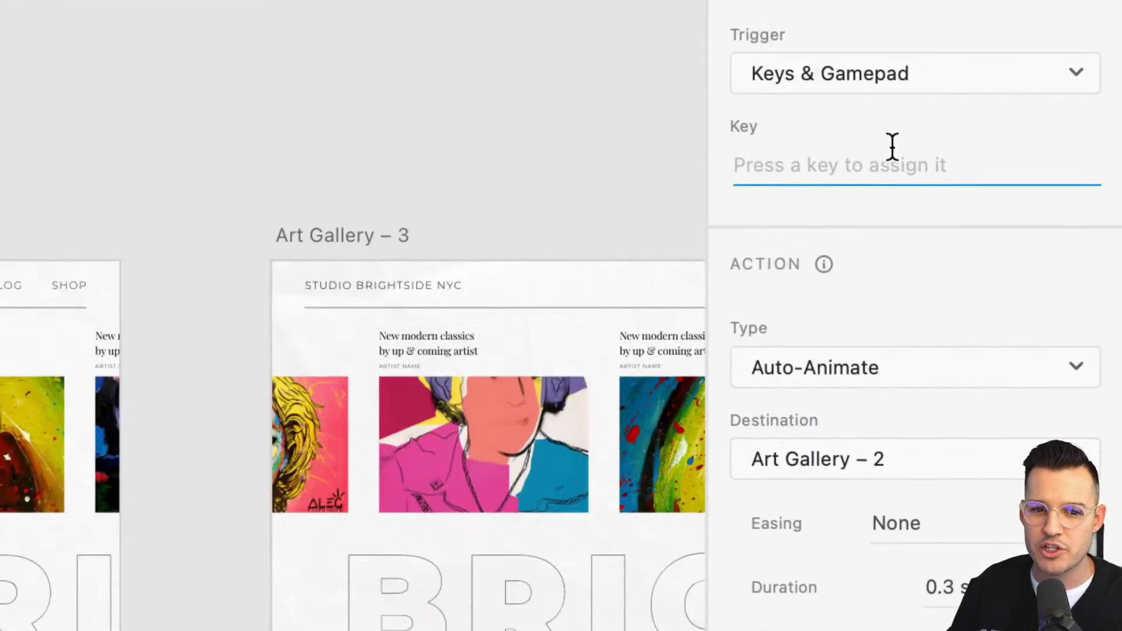
key("Right")
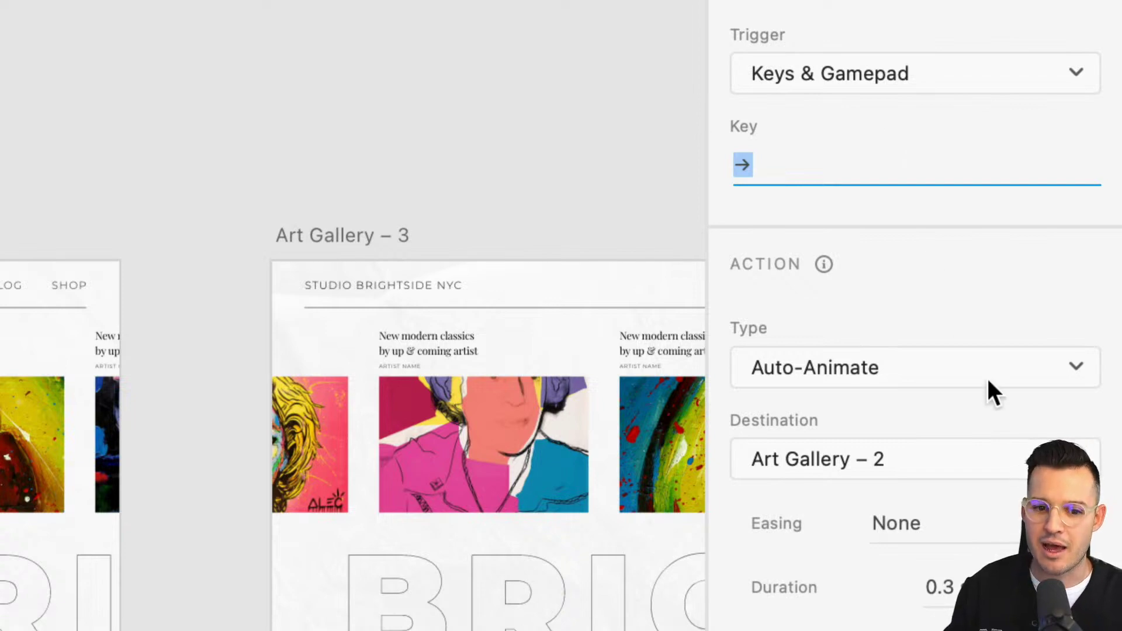
Set the Auto-Animate transition to Art Gallery – 2 to Ease In-Out easing with a 0.8 s duration.
scroll(987, 376, "down", 1)
left_click(1029, 522)
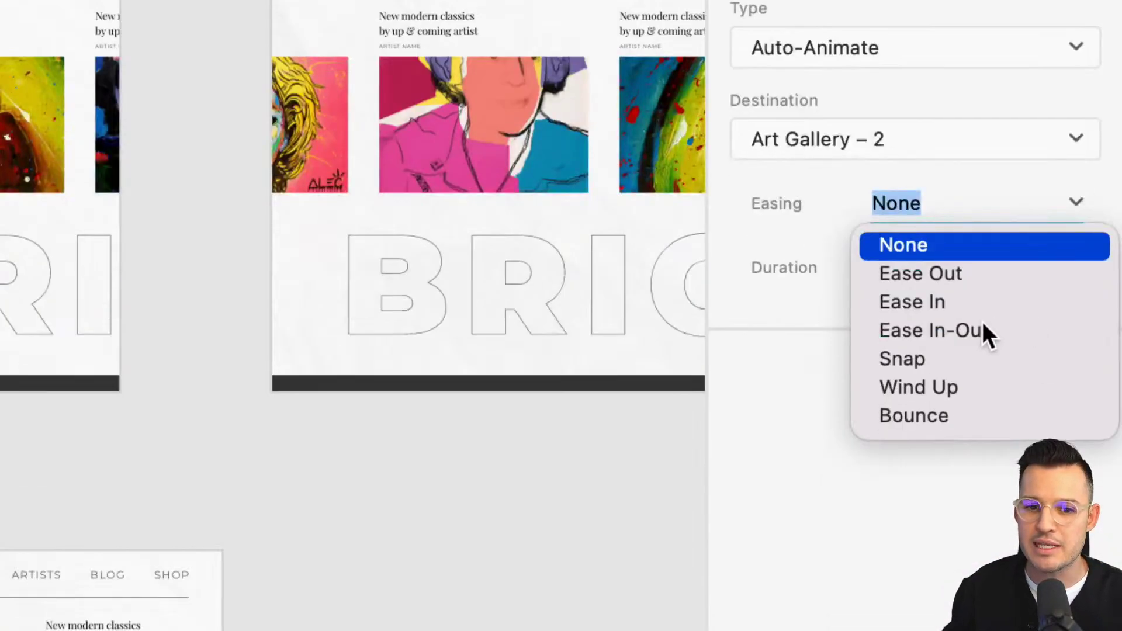
left_click(984, 327)
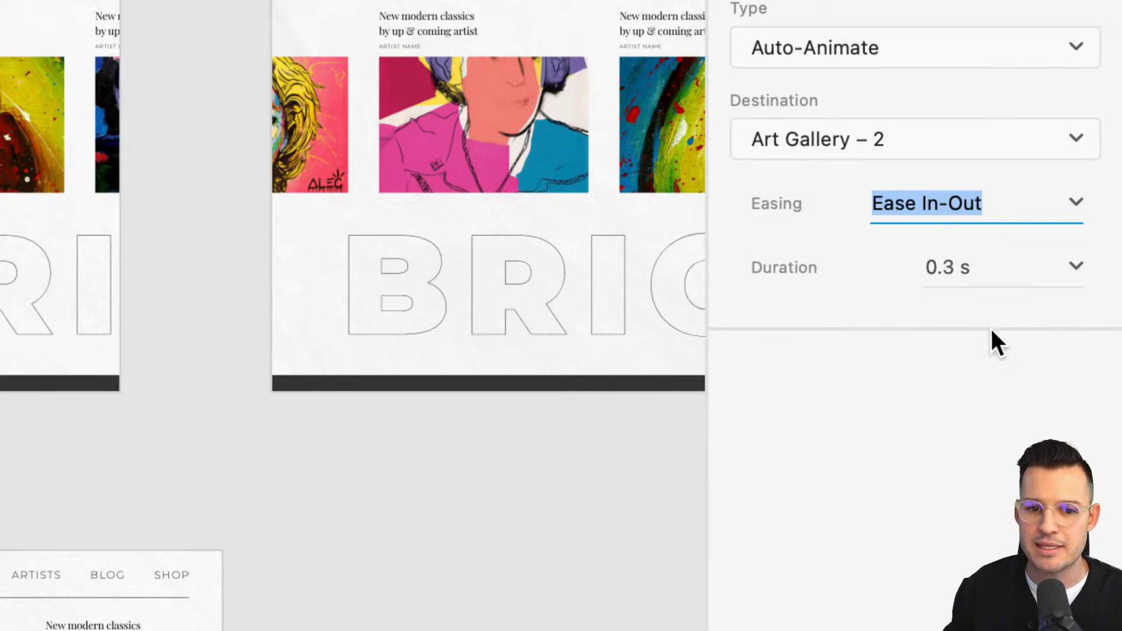
left_click_drag(957, 271, 921, 273)
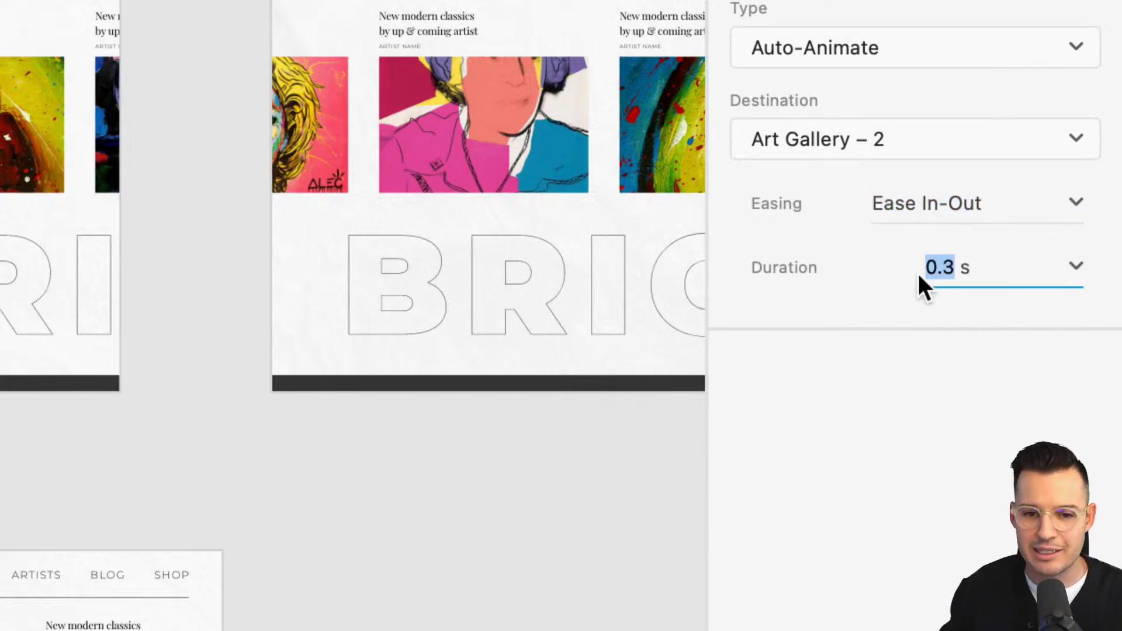
left_click(1074, 267)
left_click(971, 394)
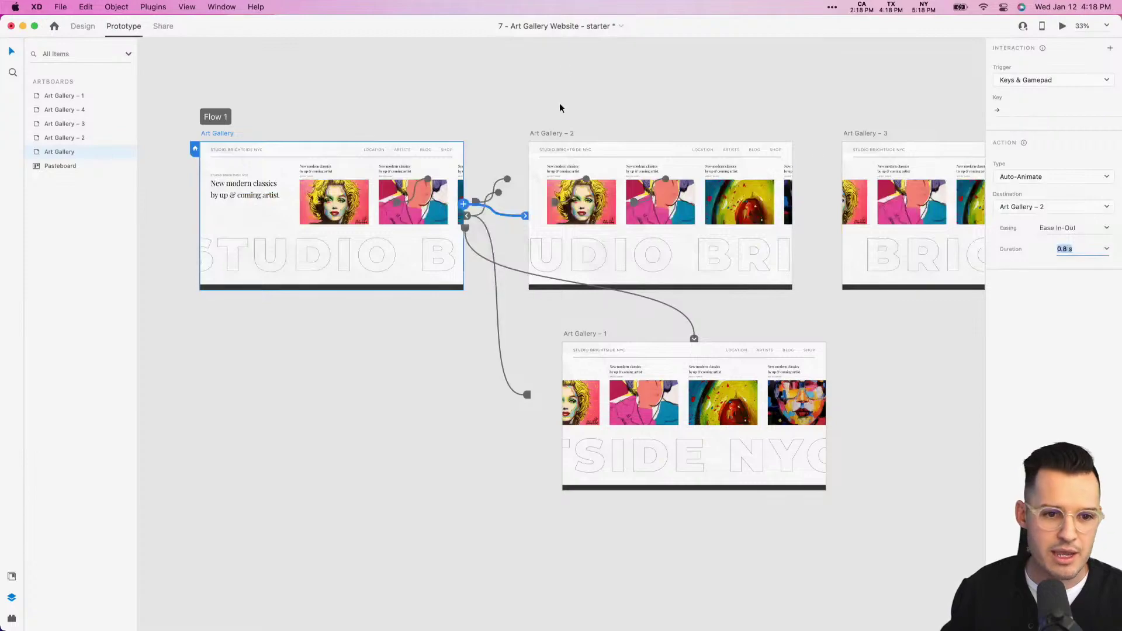
Wire Art Gallery – 2 to Art Gallery – 3 with the Keys & Gamepad trigger assigned to the right arrow key.
left_click(552, 133)
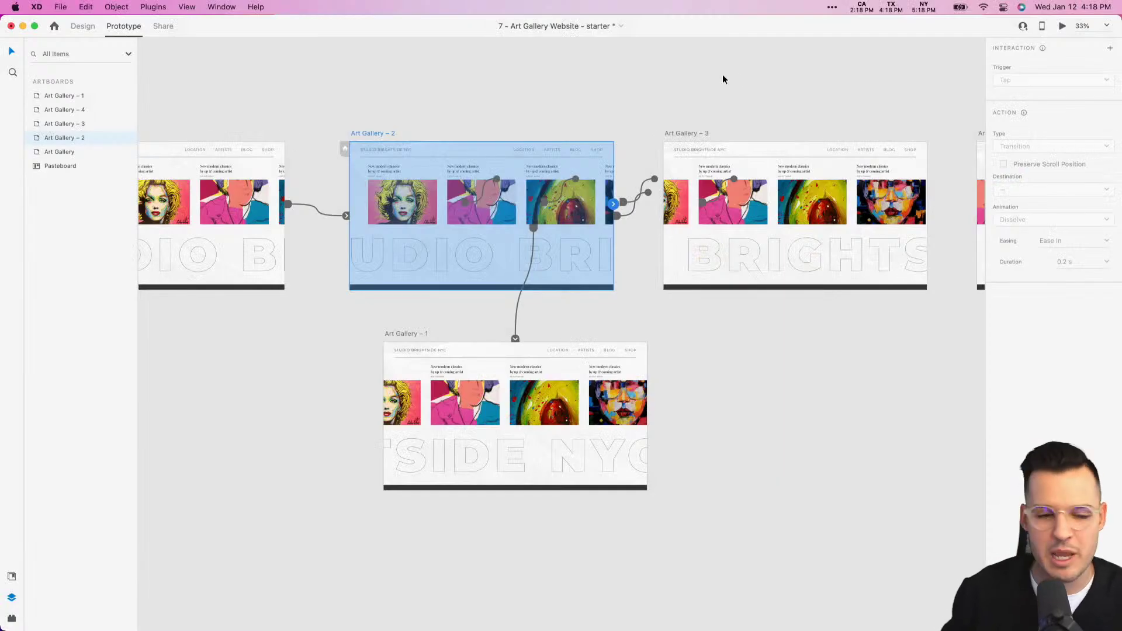
left_click_drag(614, 203, 745, 180)
left_click(1033, 113)
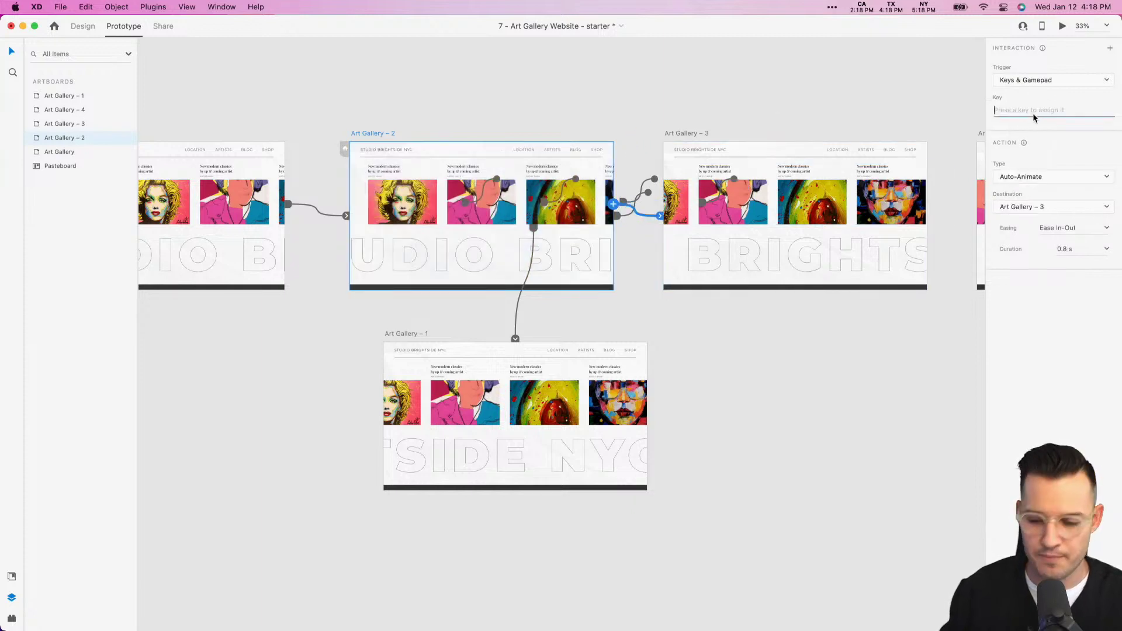
key("Right")
Wire Art Gallery – 3 to Art Gallery – 4 with a Keys & Gamepad trigger and Auto-Animate, Ease In-Out, 0.8 s.
left_click(678, 133)
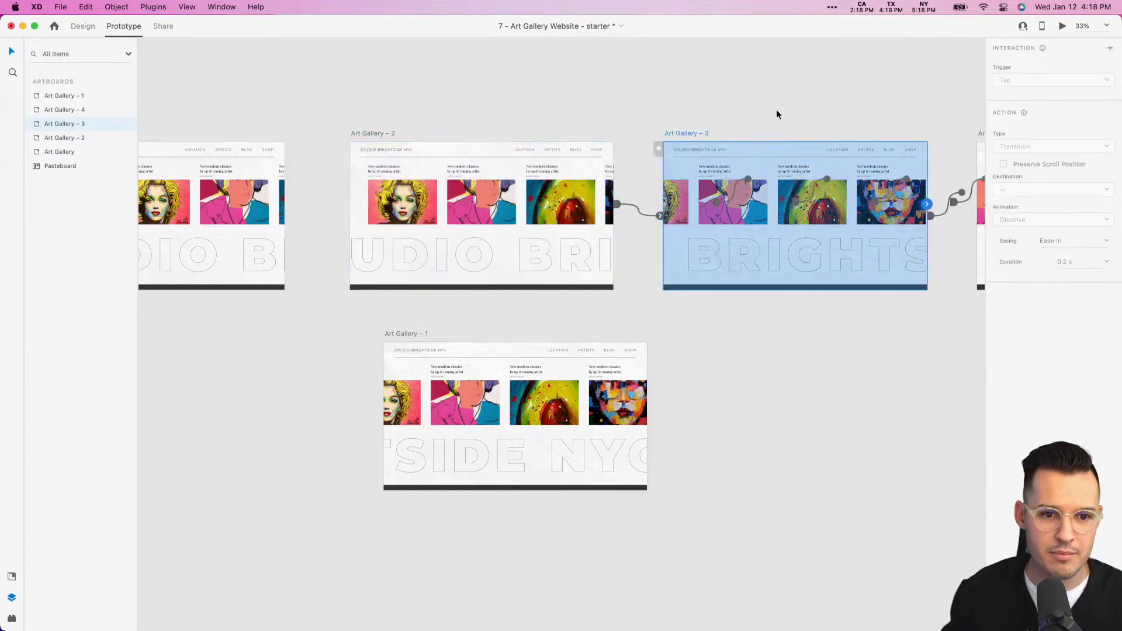
scroll(784, 164, "right", 3)
left_click_drag(823, 138, 824, 136)
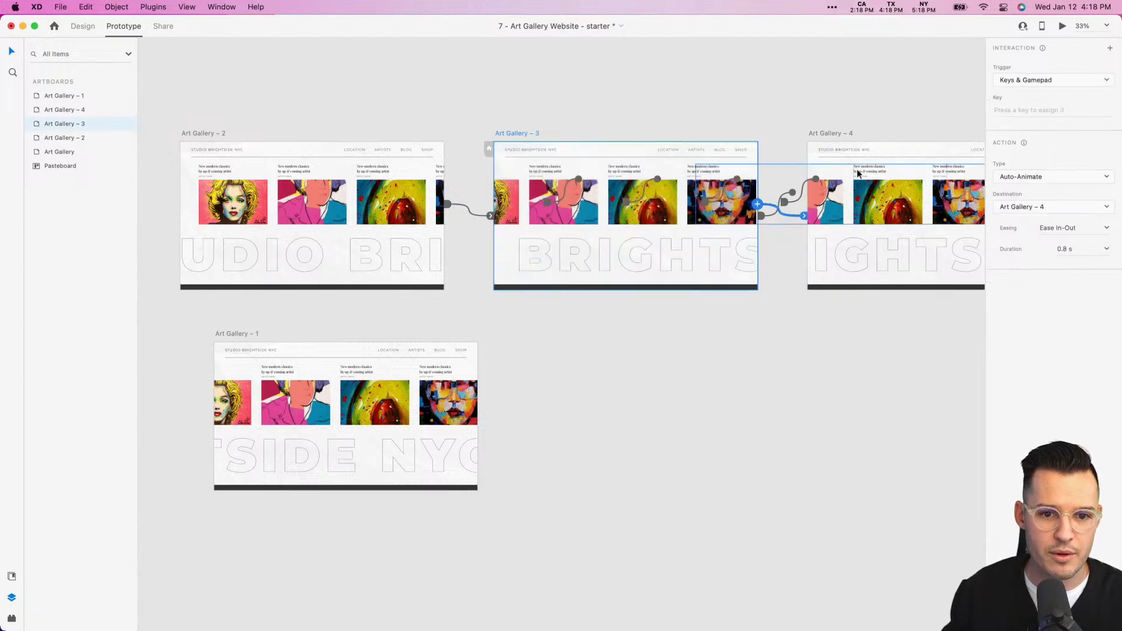
scroll(825, 89, "right", 5)
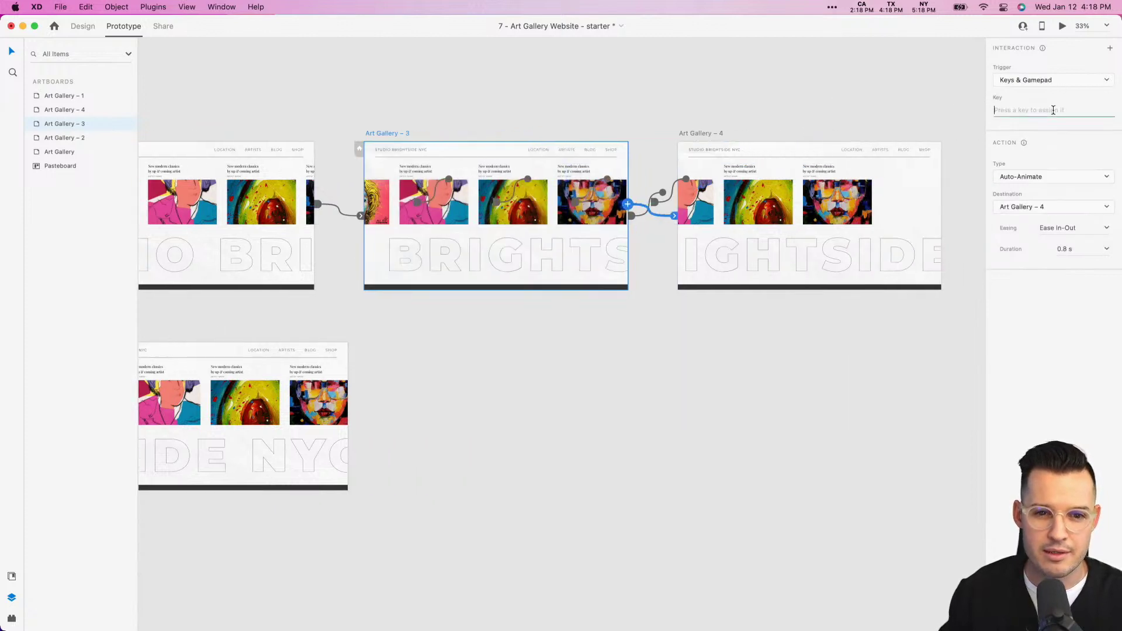
left_click(698, 128)
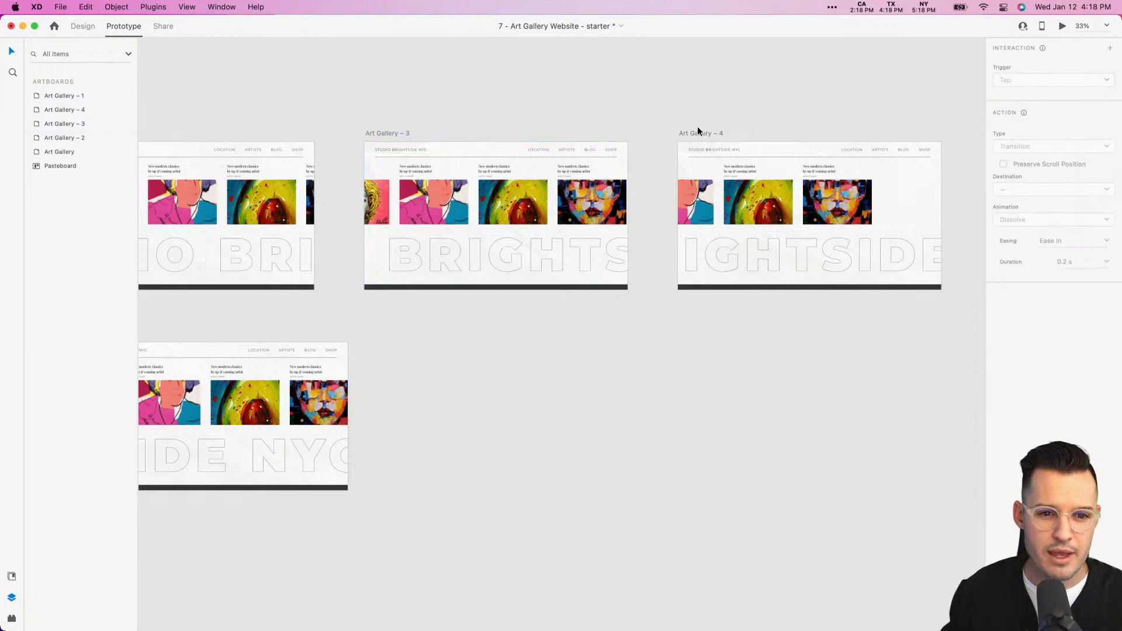
Wire Art Gallery – 4 back to Art Gallery – 3 with a Keys & Gamepad trigger and Auto-Animate, Ease In-Out, 0.8 s.
left_click(705, 134)
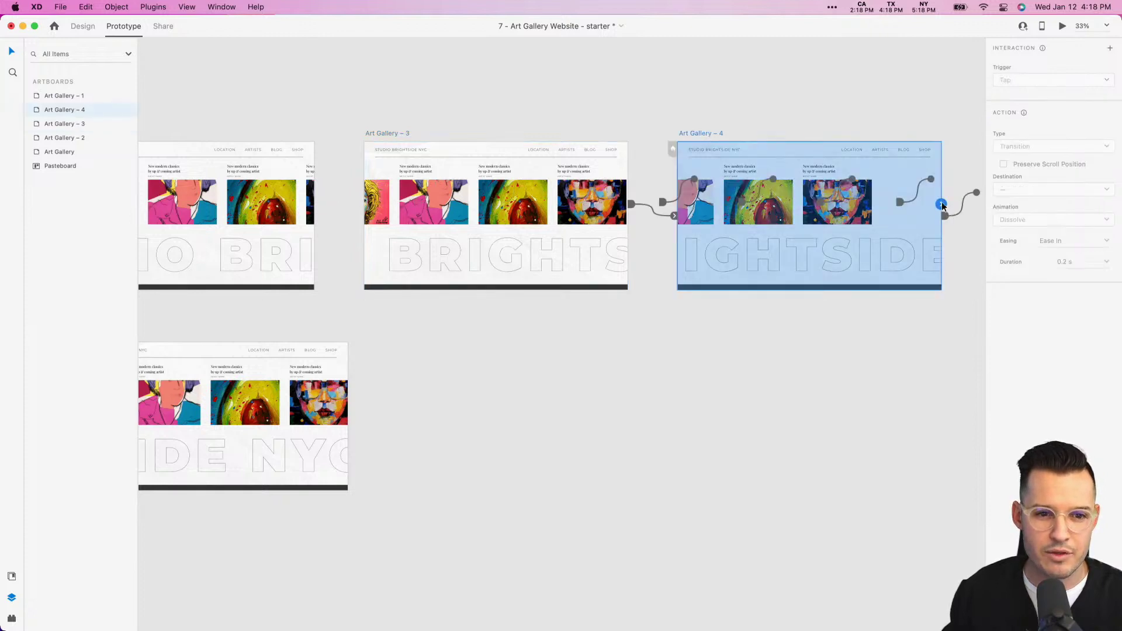
left_click_drag(943, 206, 515, 165)
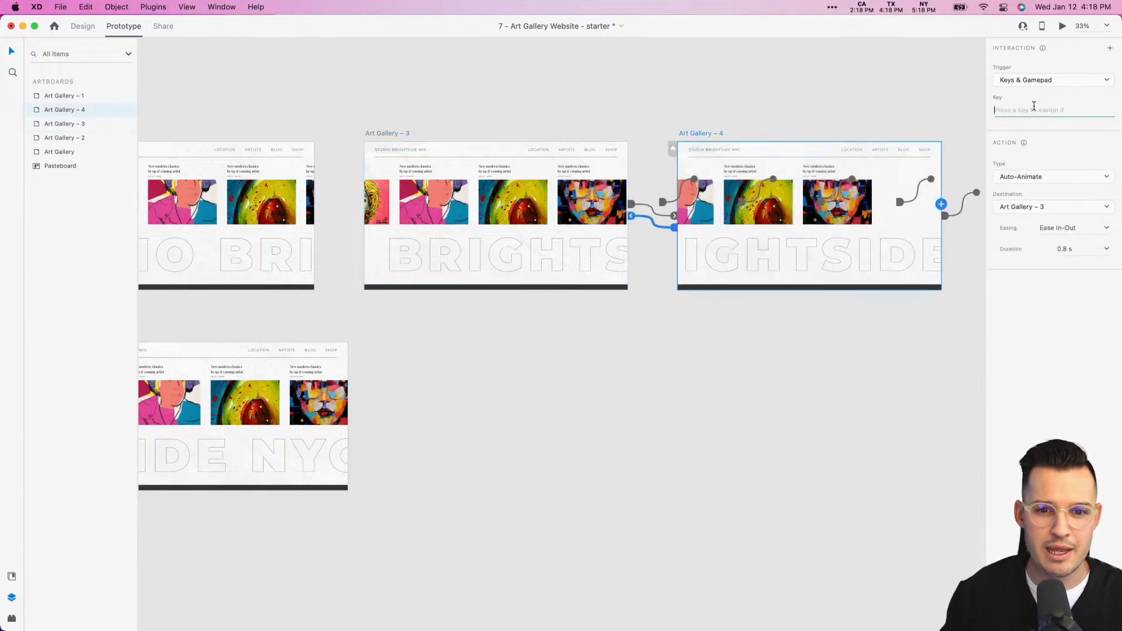
left_click(572, 98)
scroll(574, 99, "left", 10)
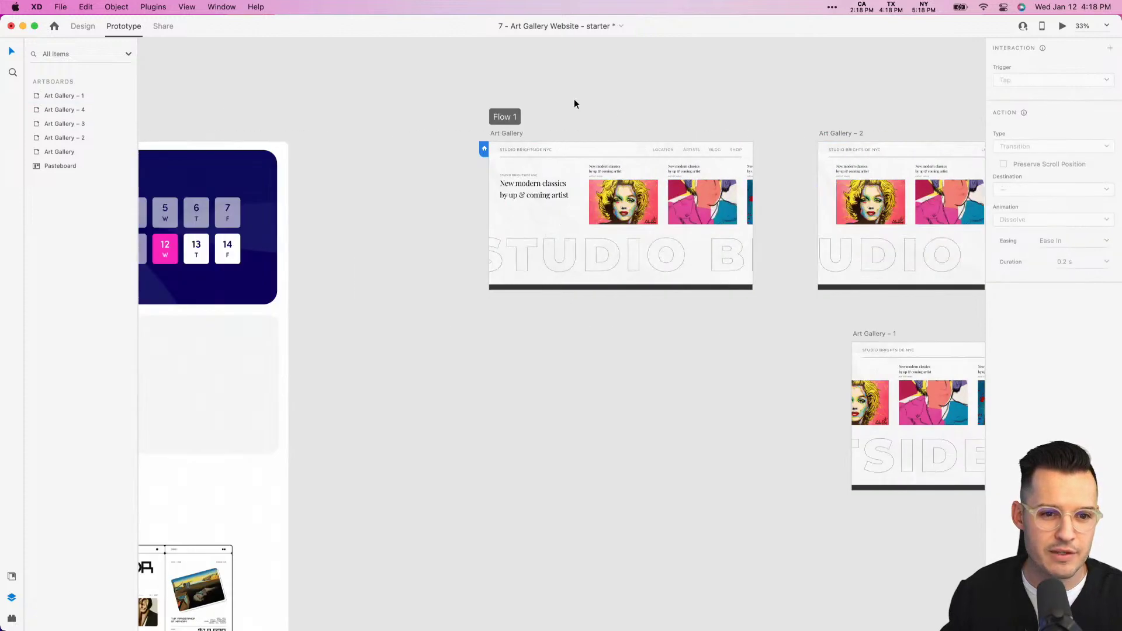
Preview the prototype from the Art Gallery artboard and slide the art row back and forth several times.
left_click(514, 134)
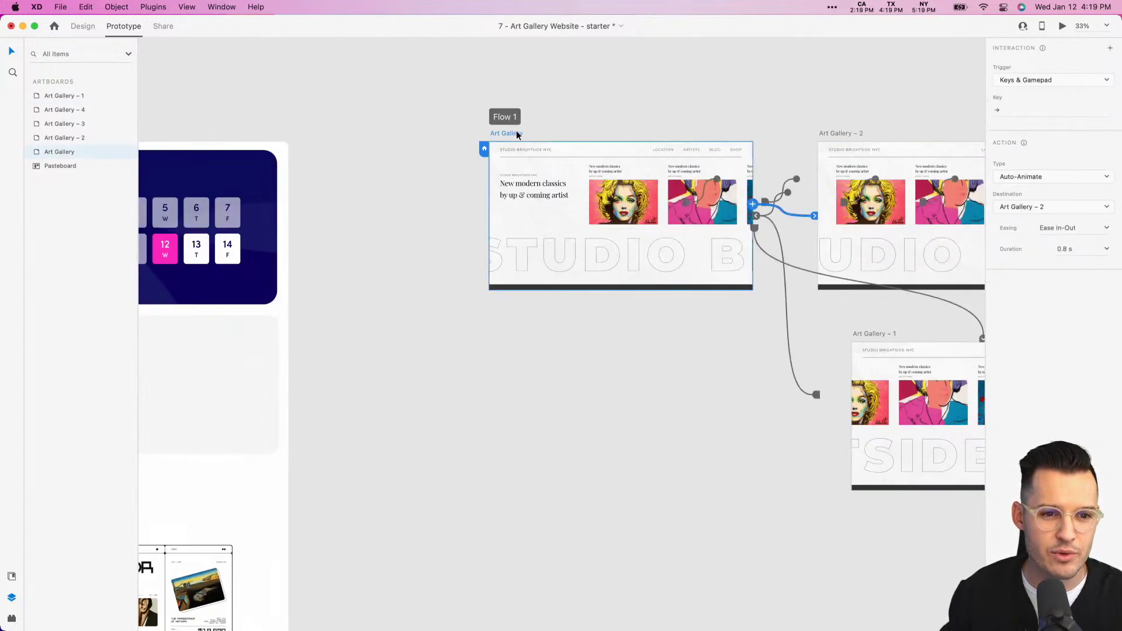
left_click(1063, 27)
key("Right")
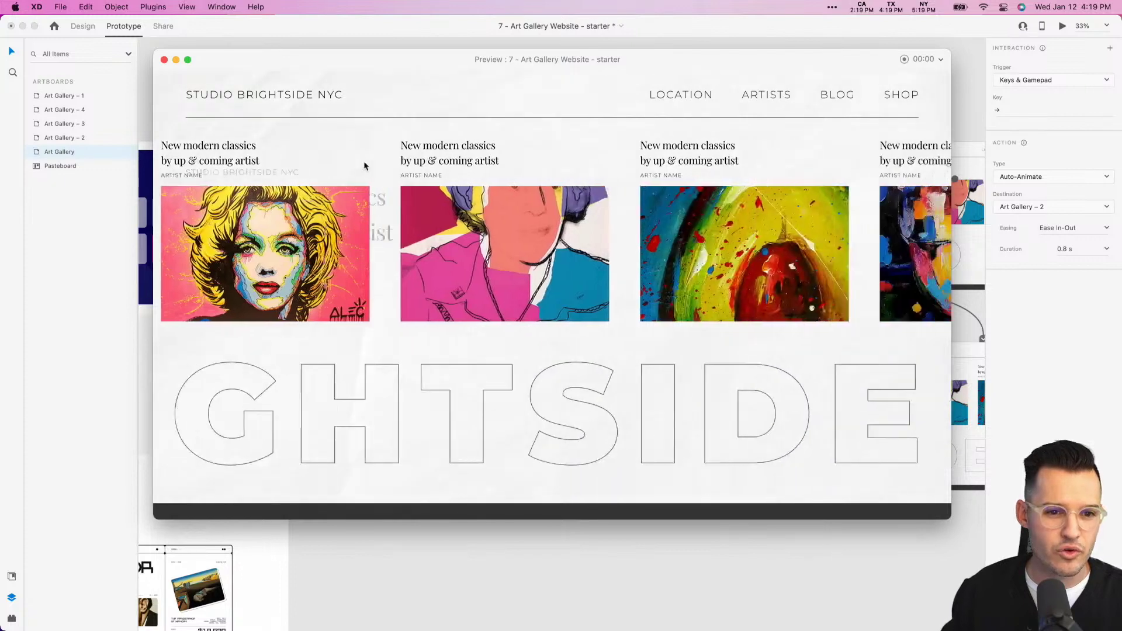
key("Left")
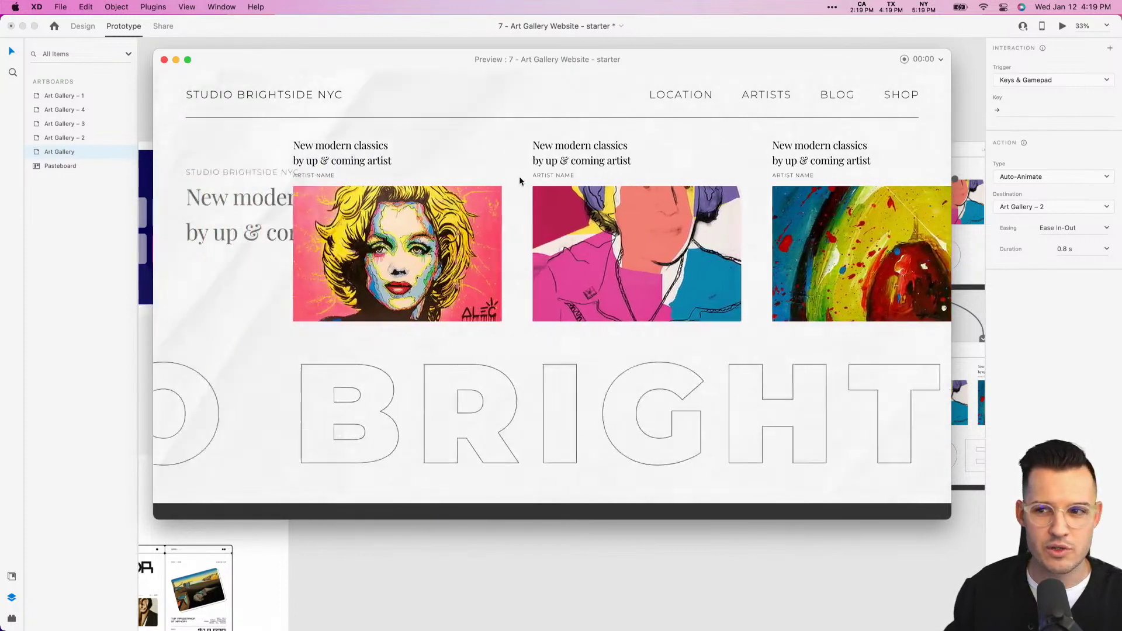
key("Right")
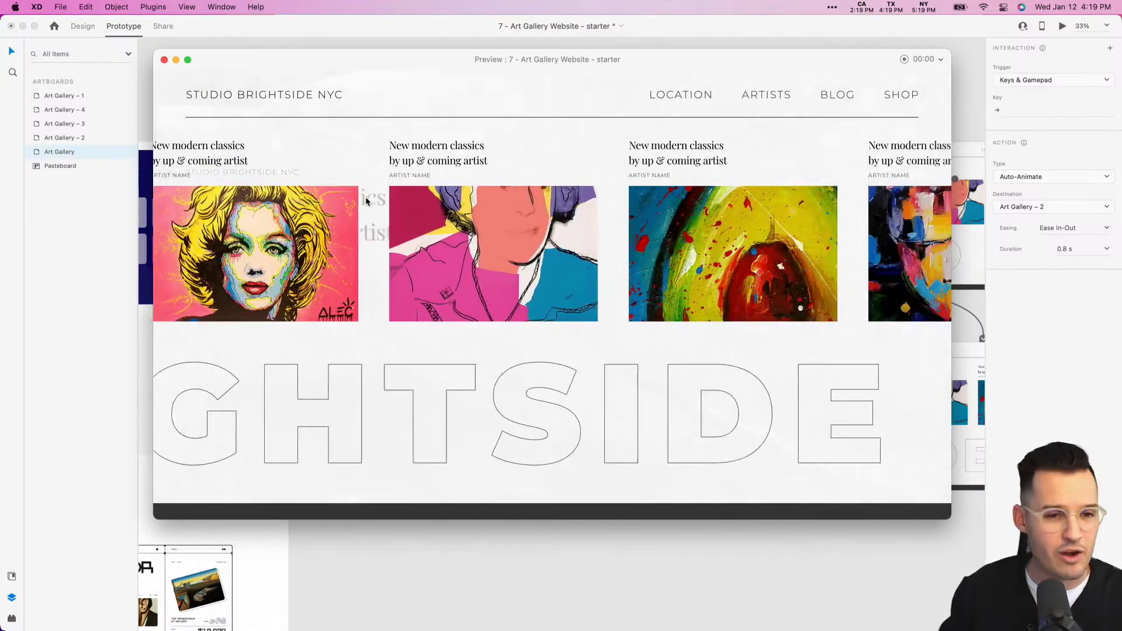
key("Left")
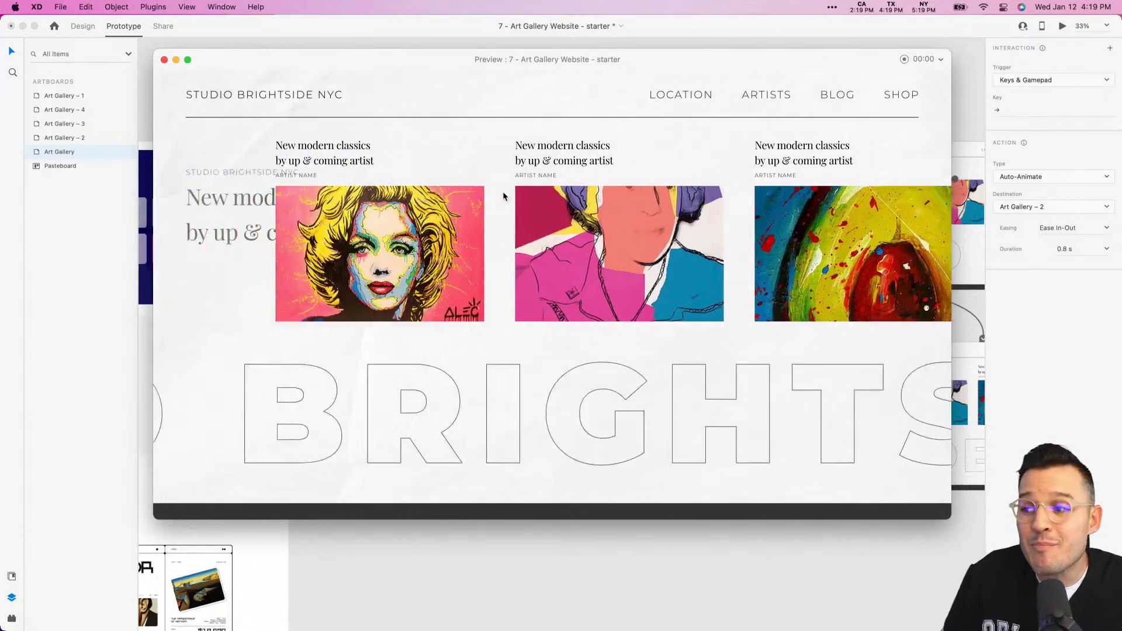
key("Right")
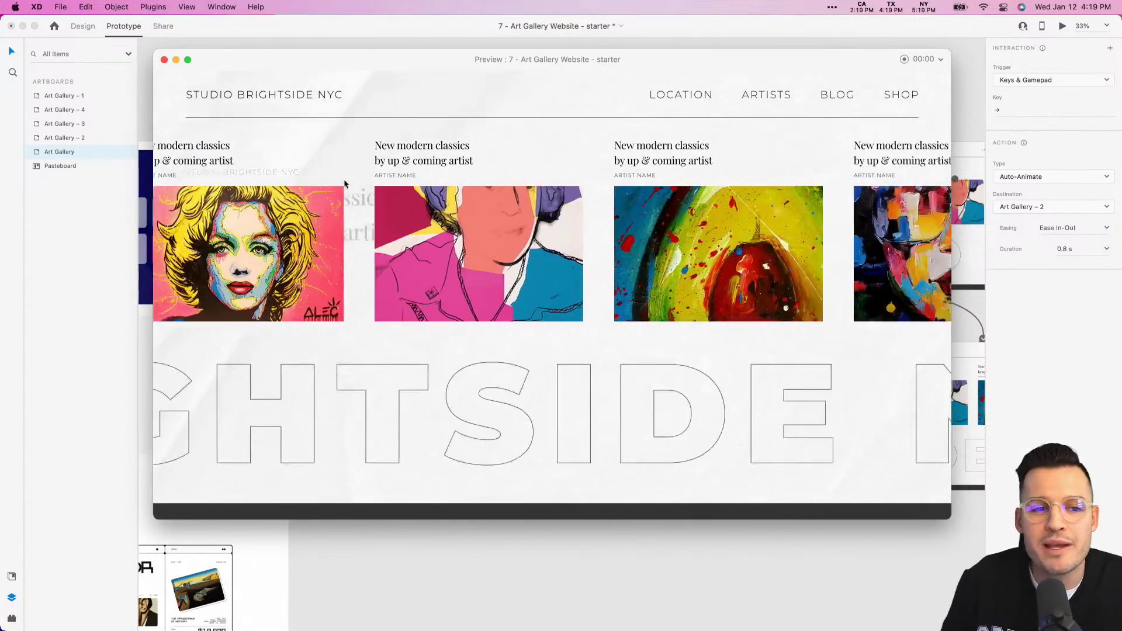
key("Left")
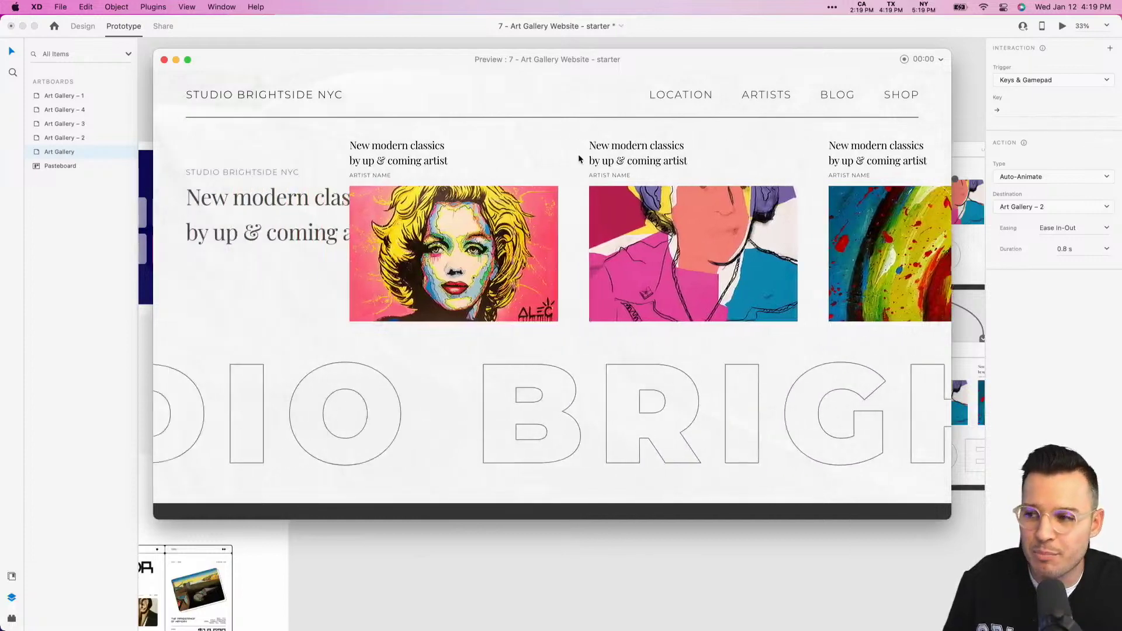
key("Right")
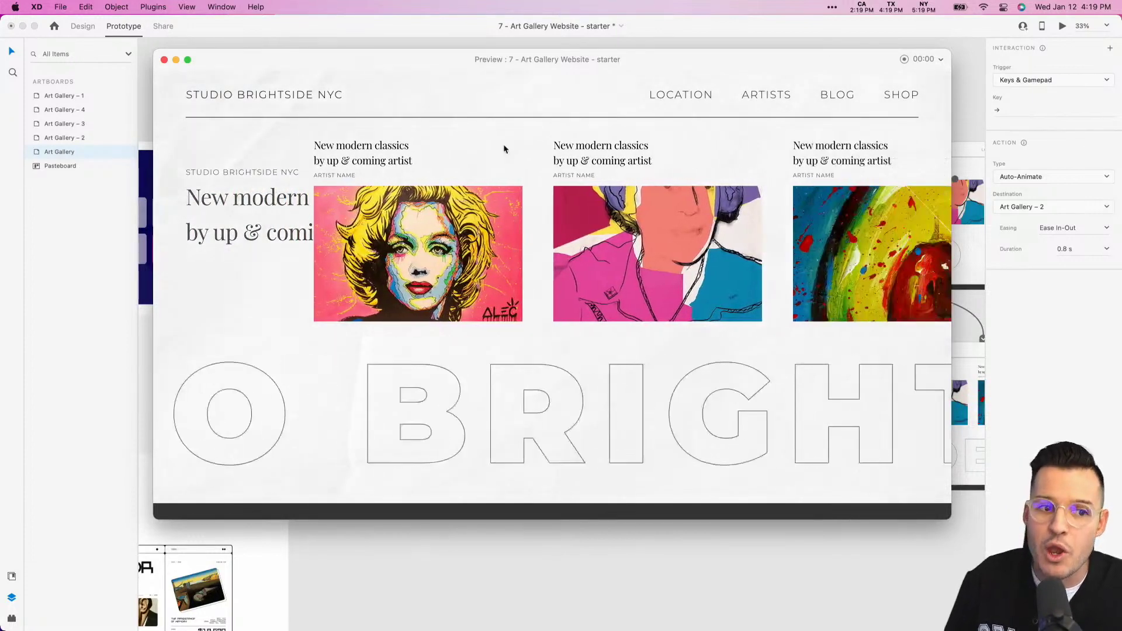
key("Left")
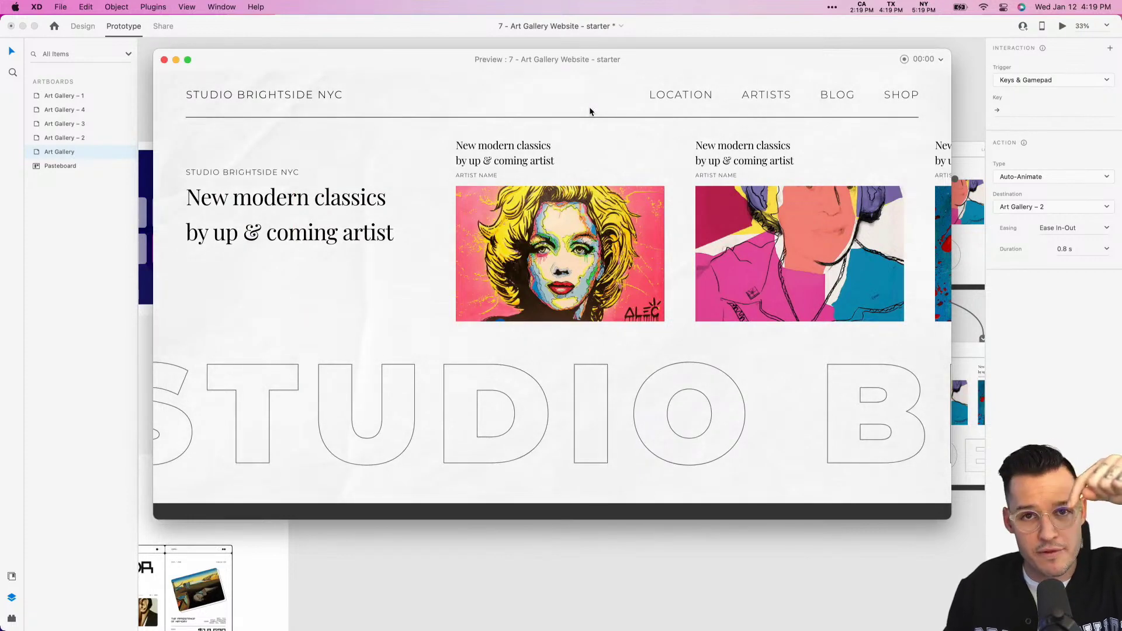
Step forward through the artworks and back once with the keyboard triggers in the preview, and close it.
key("Right")
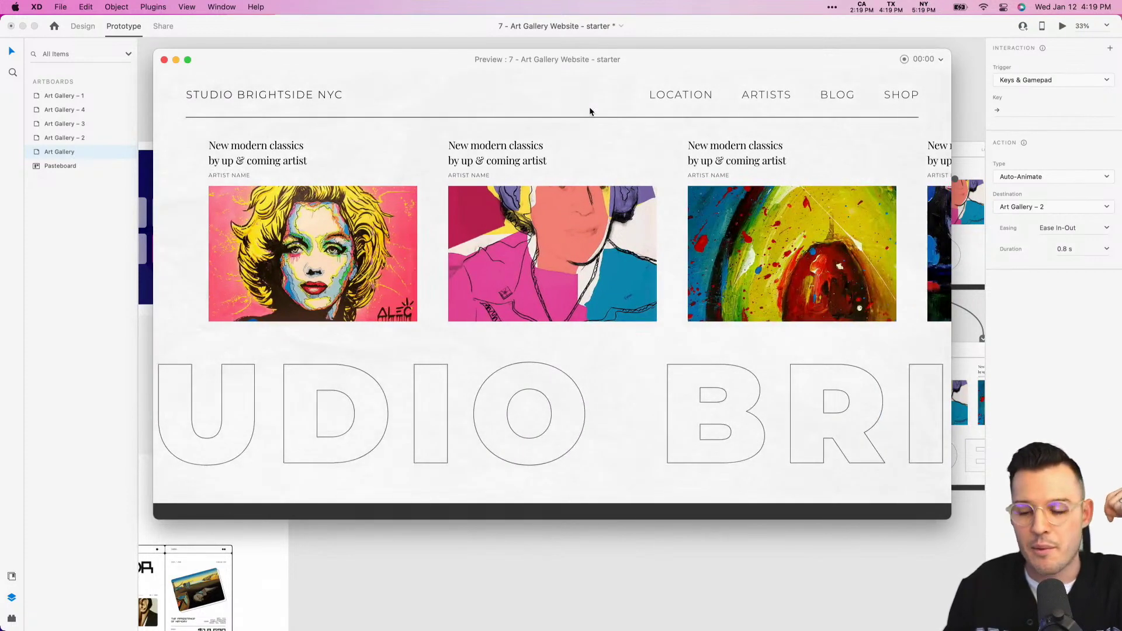
key("Right")
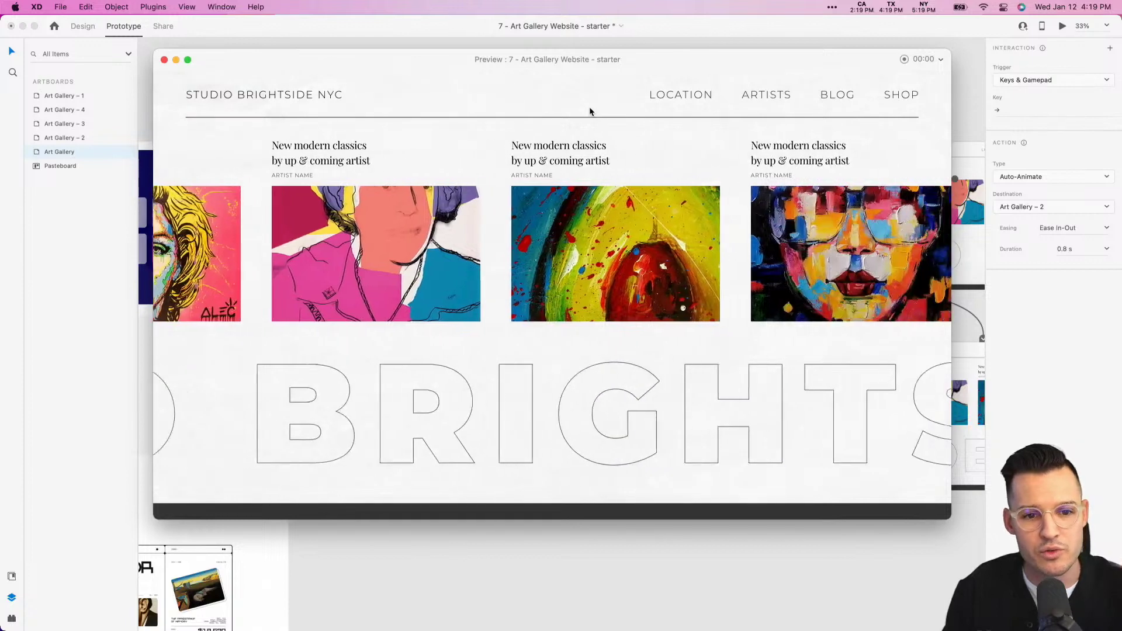
key("Right")
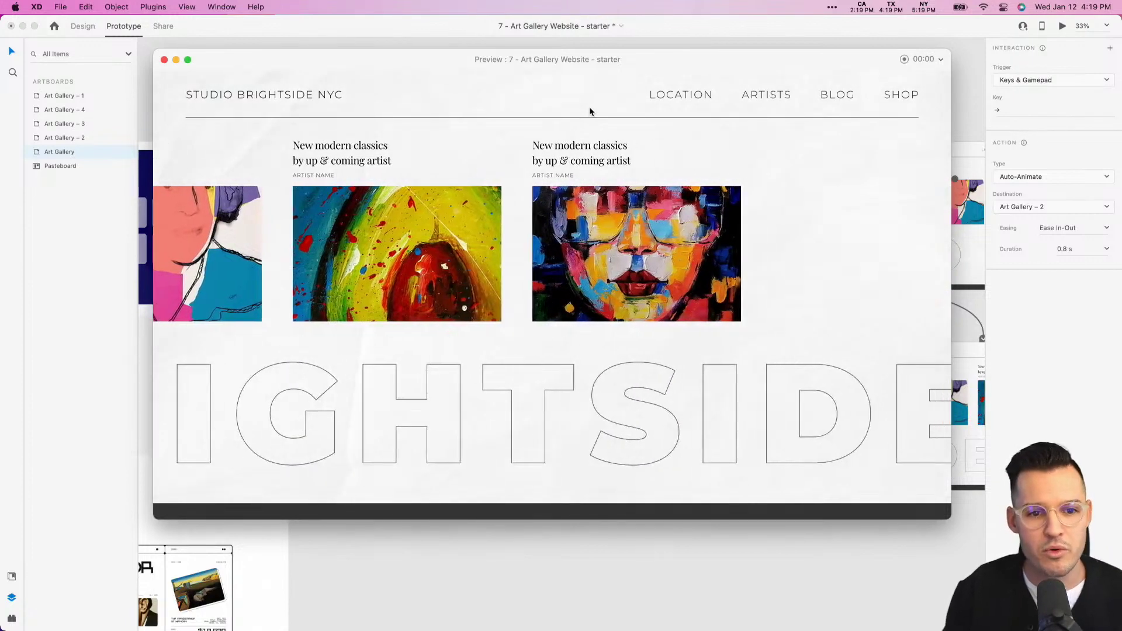
key("Left")
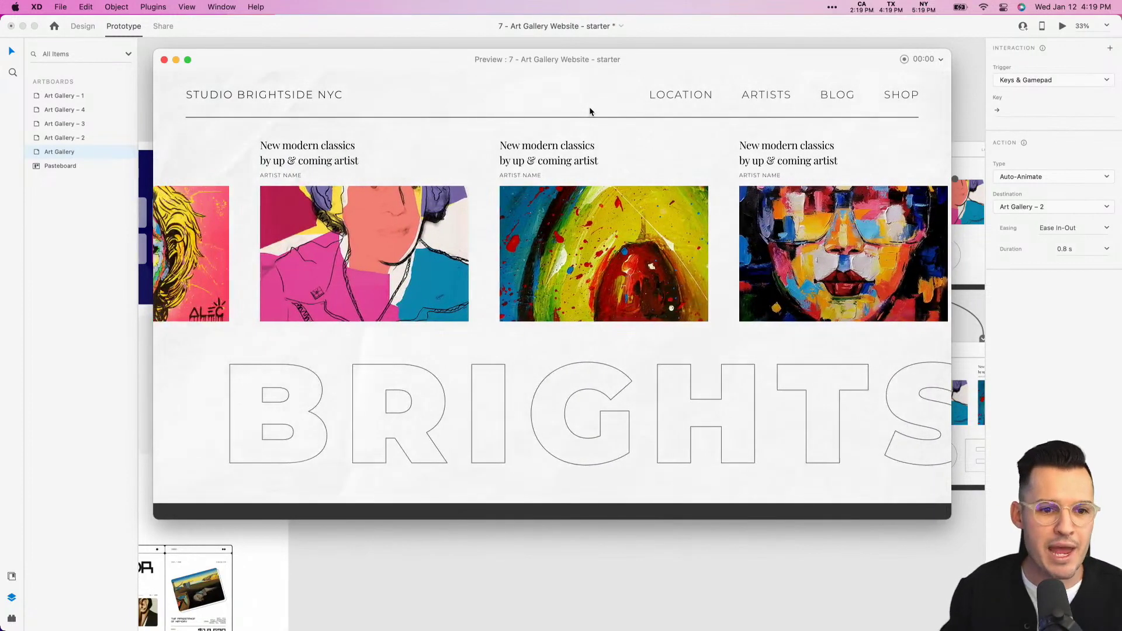
left_click(164, 60)
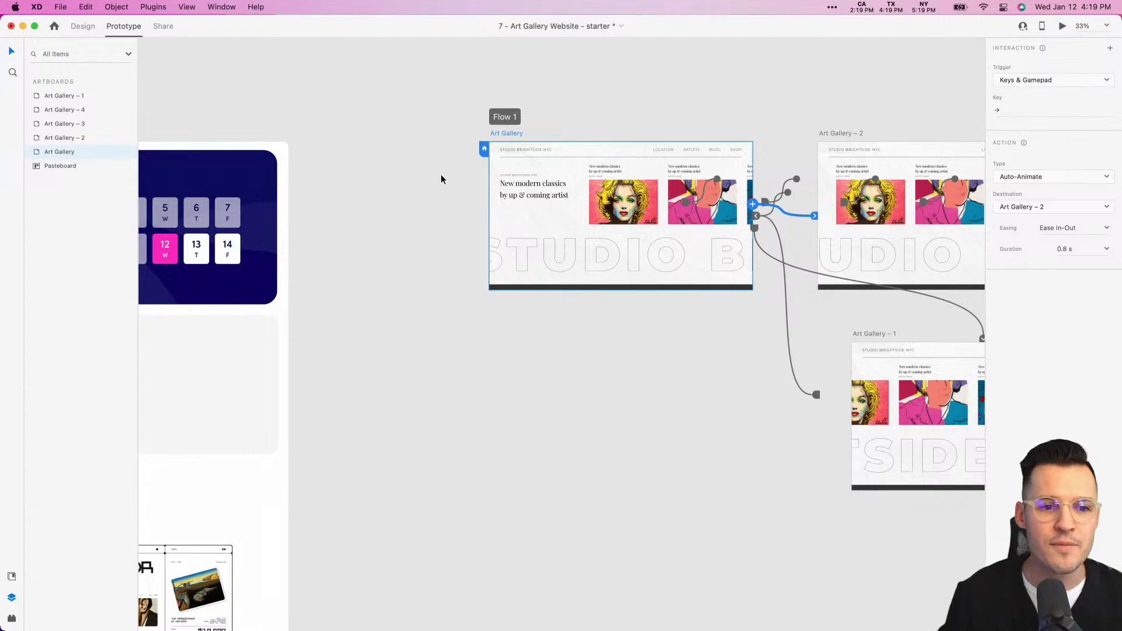
Switch the second art piece on the Art Gallery artboard to its Hover State in Design mode.
left_click(82, 25)
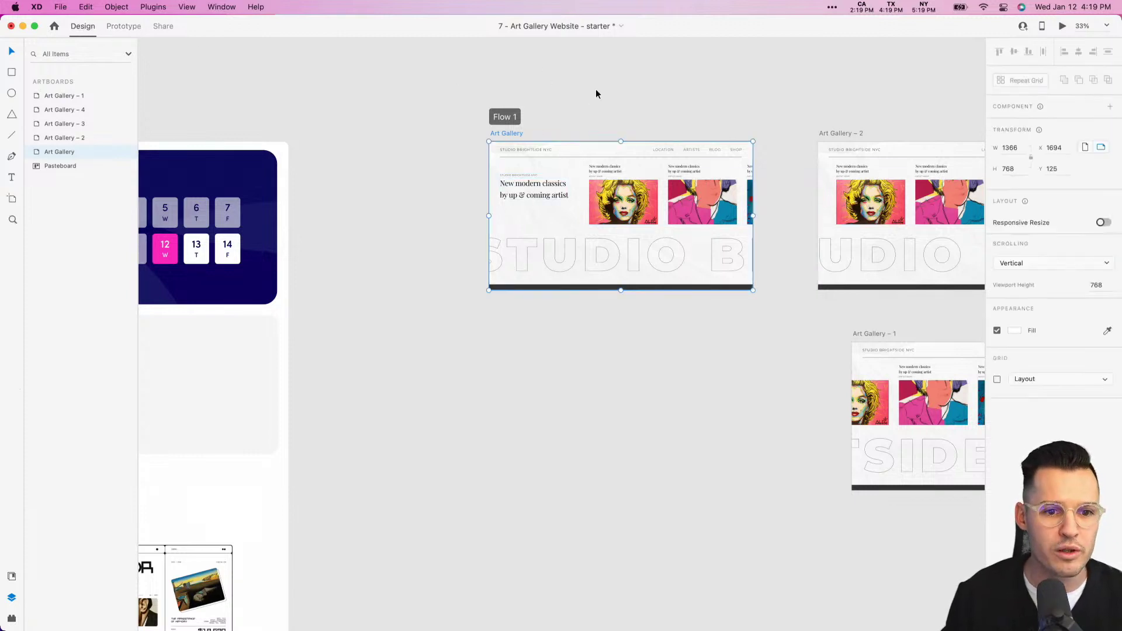
key("z")
left_click_drag(596, 93, 777, 299)
left_click(522, 254)
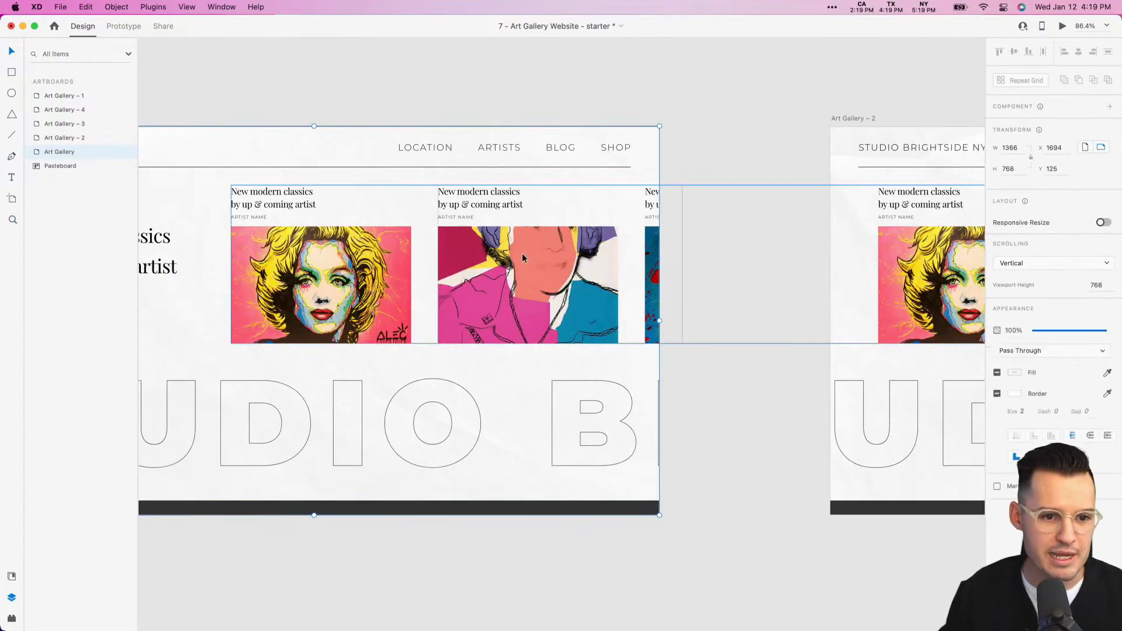
double_click(522, 254)
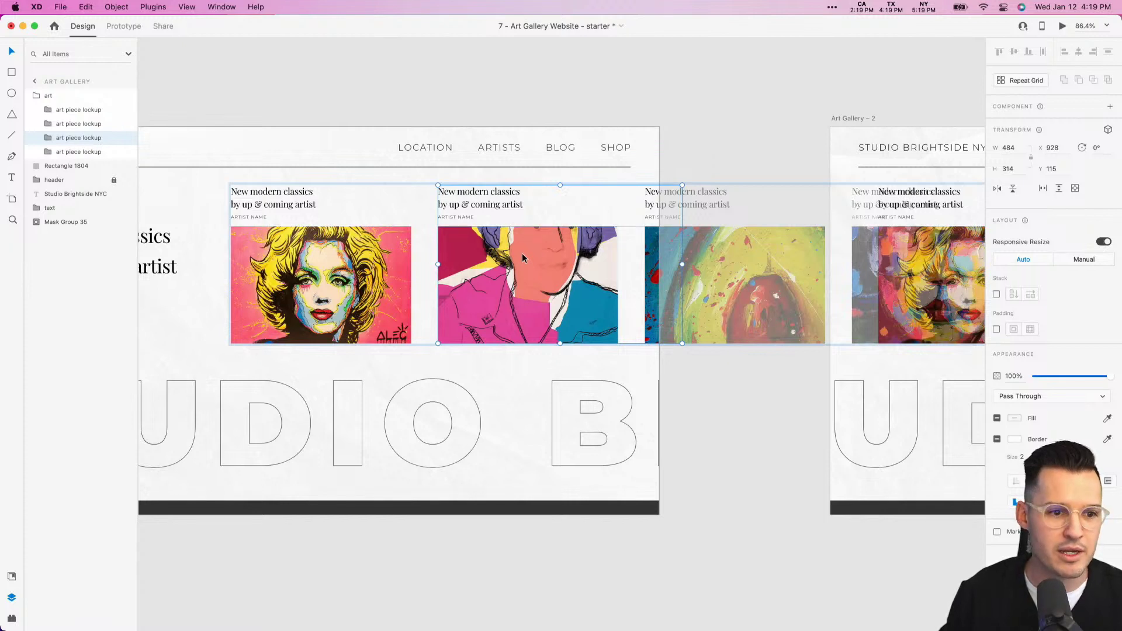
double_click(522, 254)
left_click(1024, 139)
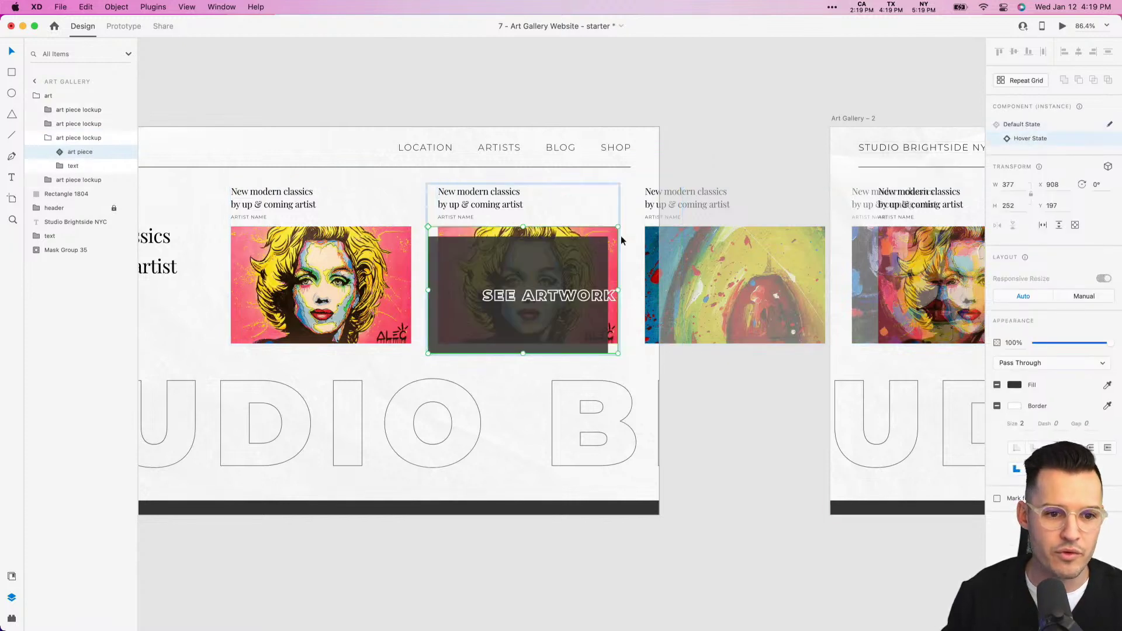
Fill the art panel of the second art piece's Hover State with contemporary-art.jpg from the desktop Images stack.
double_click(591, 234)
left_click_drag(1121, 234, 975, 234)
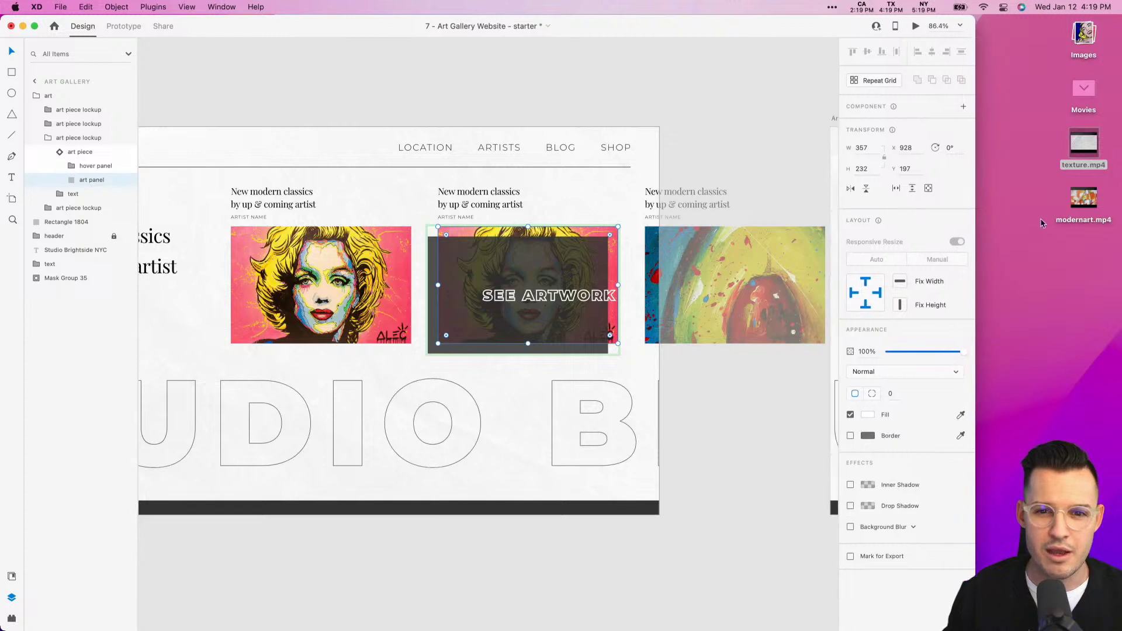
left_click(1083, 37)
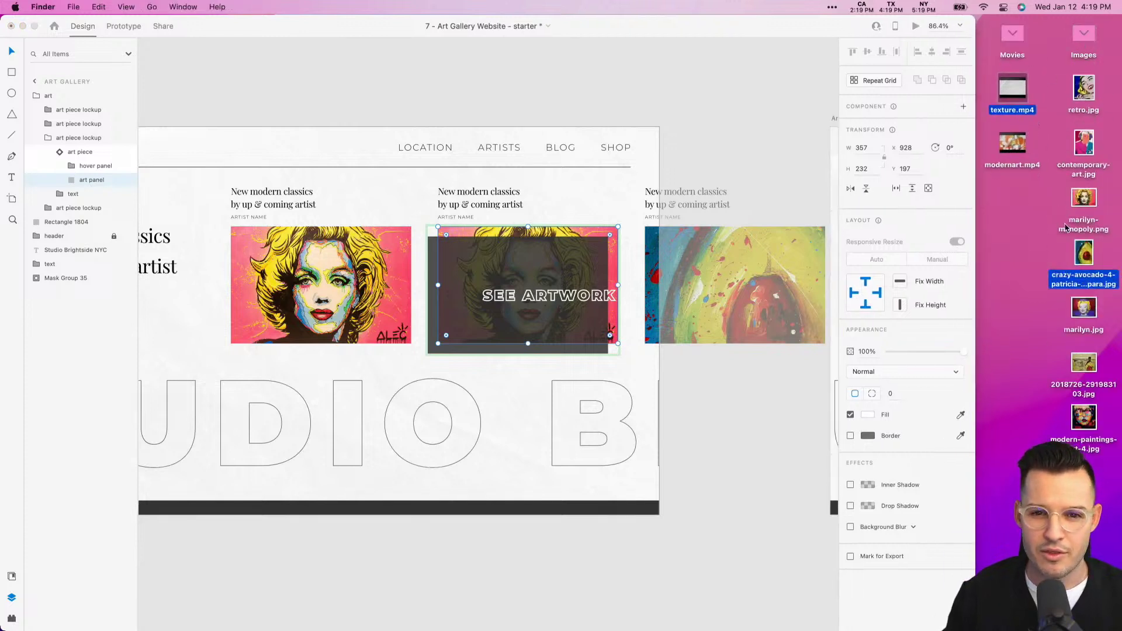
left_click_drag(1080, 150, 549, 230)
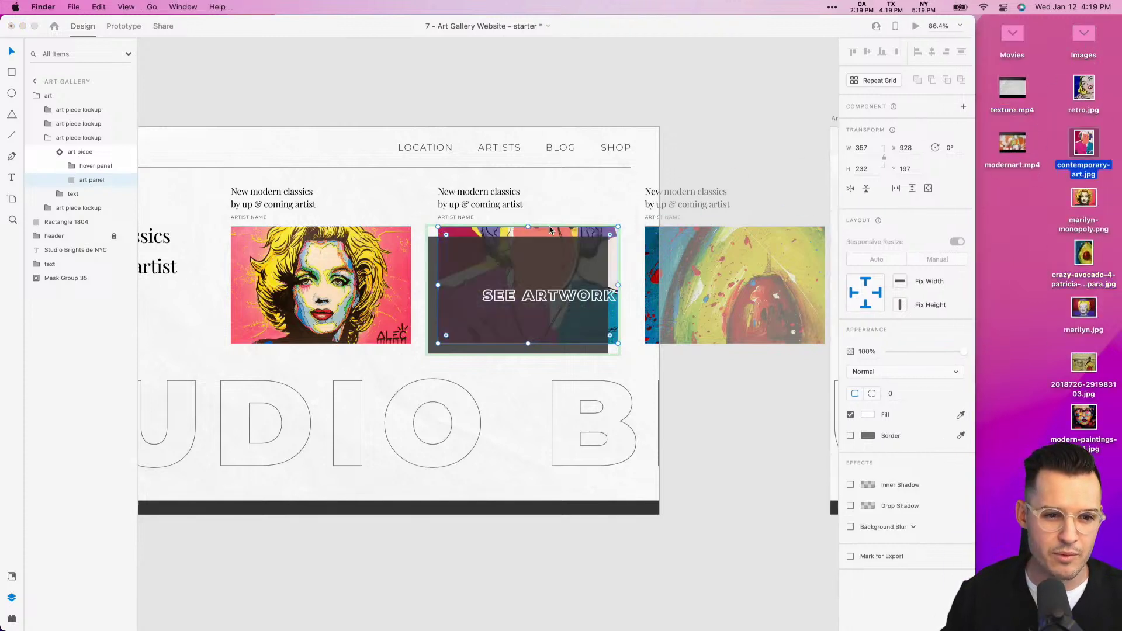
Return the second art piece to its Default State, deselect it and restore the document window to full width.
left_click(692, 132)
left_click(507, 295)
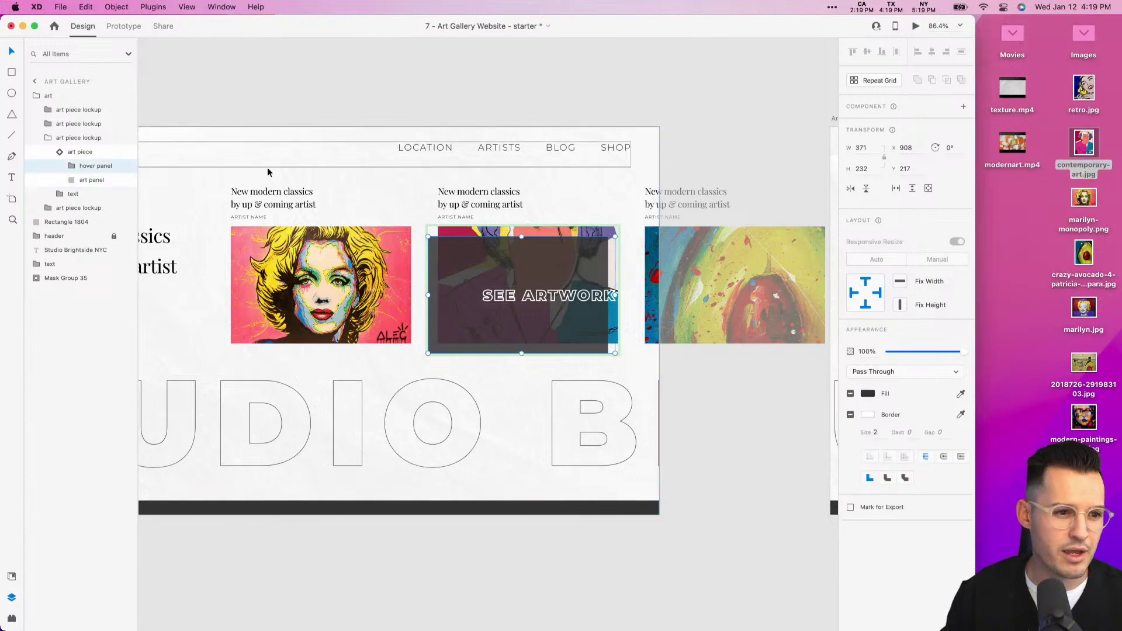
key("Escape")
left_click(701, 125)
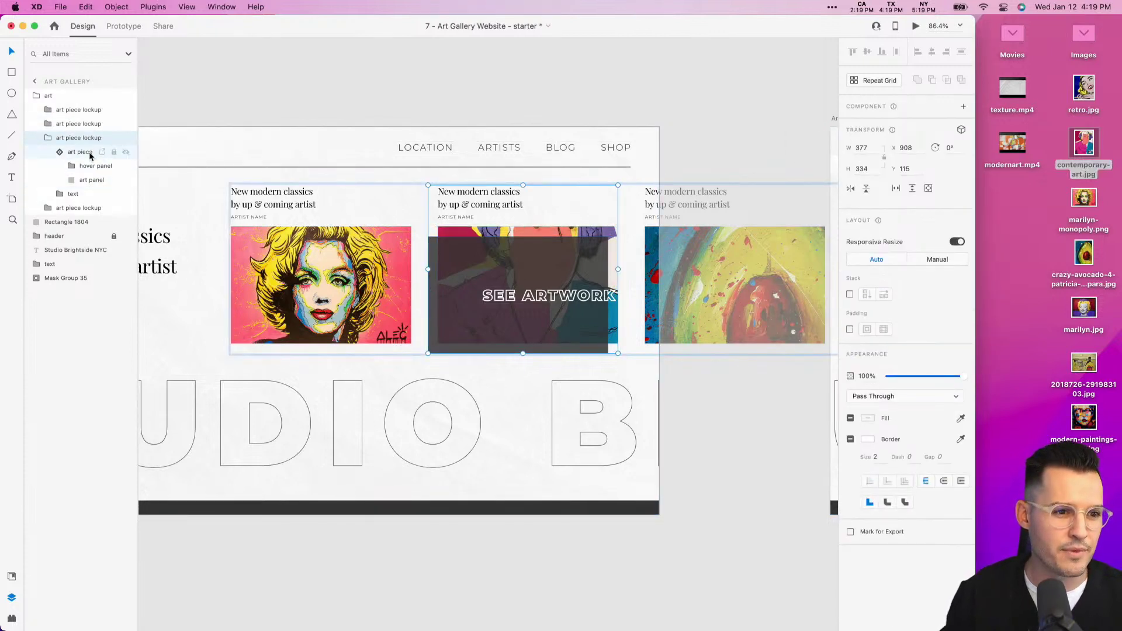
left_click(79, 152)
left_click(880, 125)
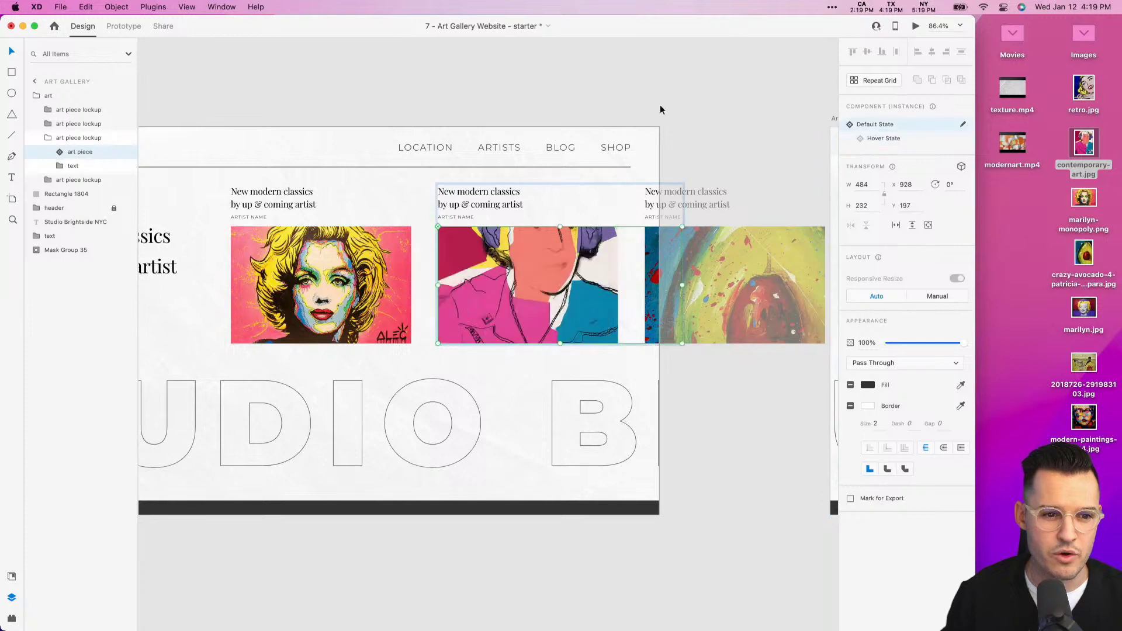
left_click(556, 94)
scroll(555, 94, "left", 5)
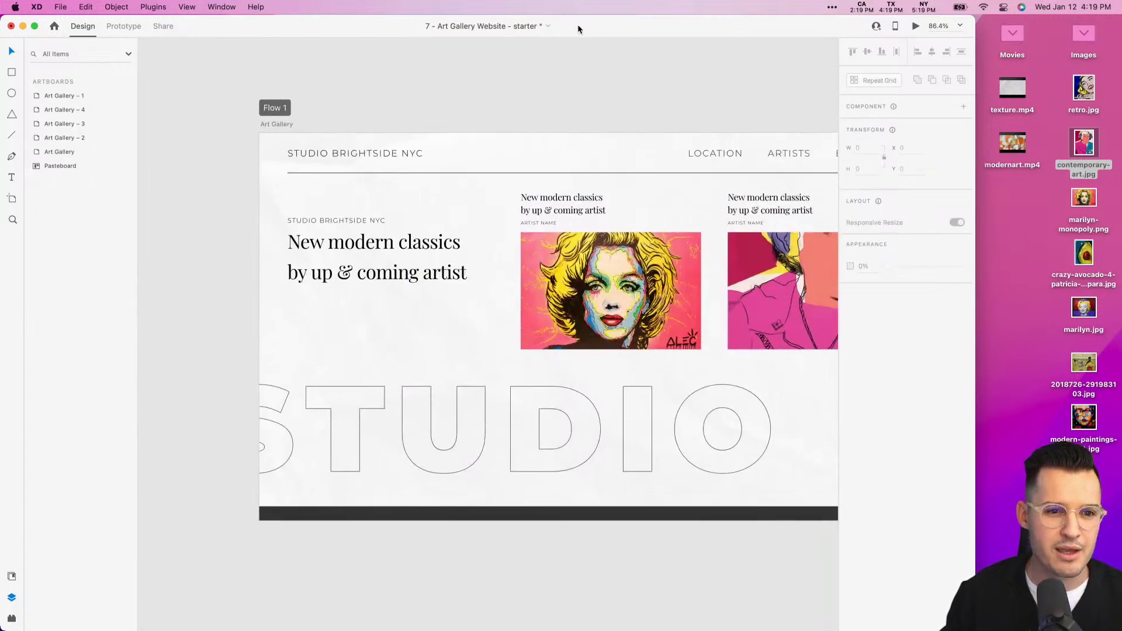
double_click(578, 29)
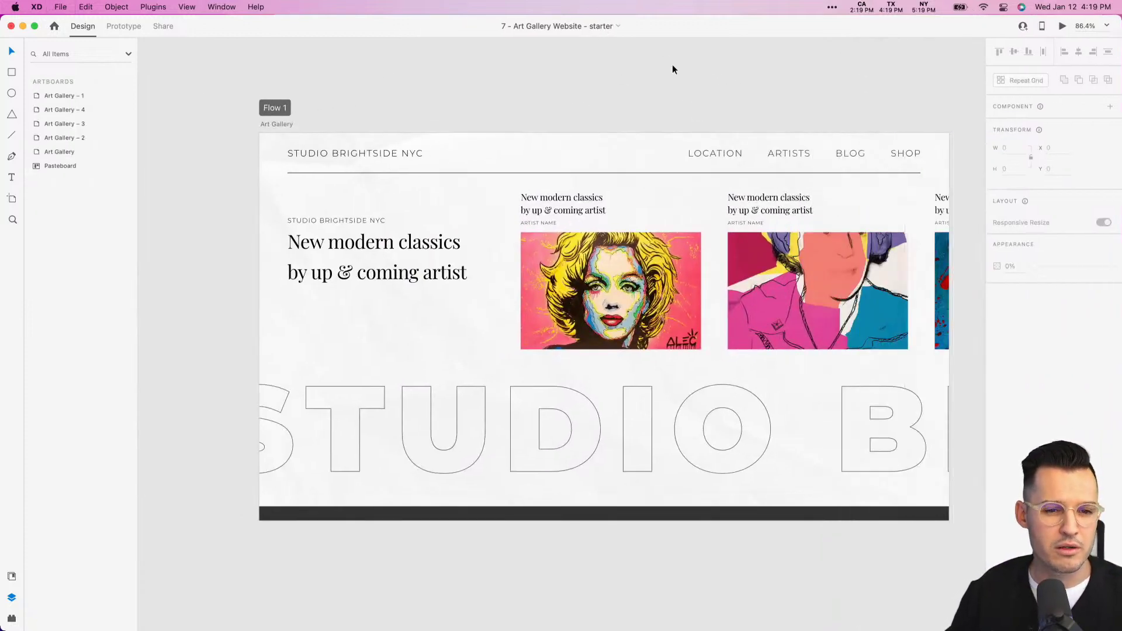
Preview the Art Gallery artboard again and check the artworks' hover effects and the stepping between artboards.
left_click(278, 125)
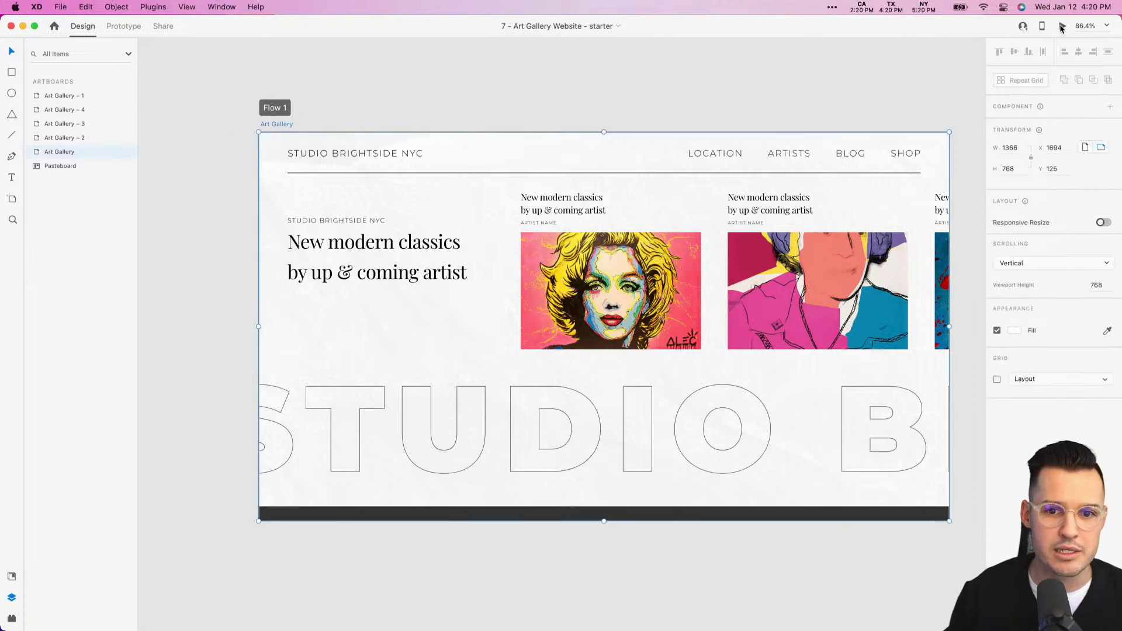
left_click(1063, 26)
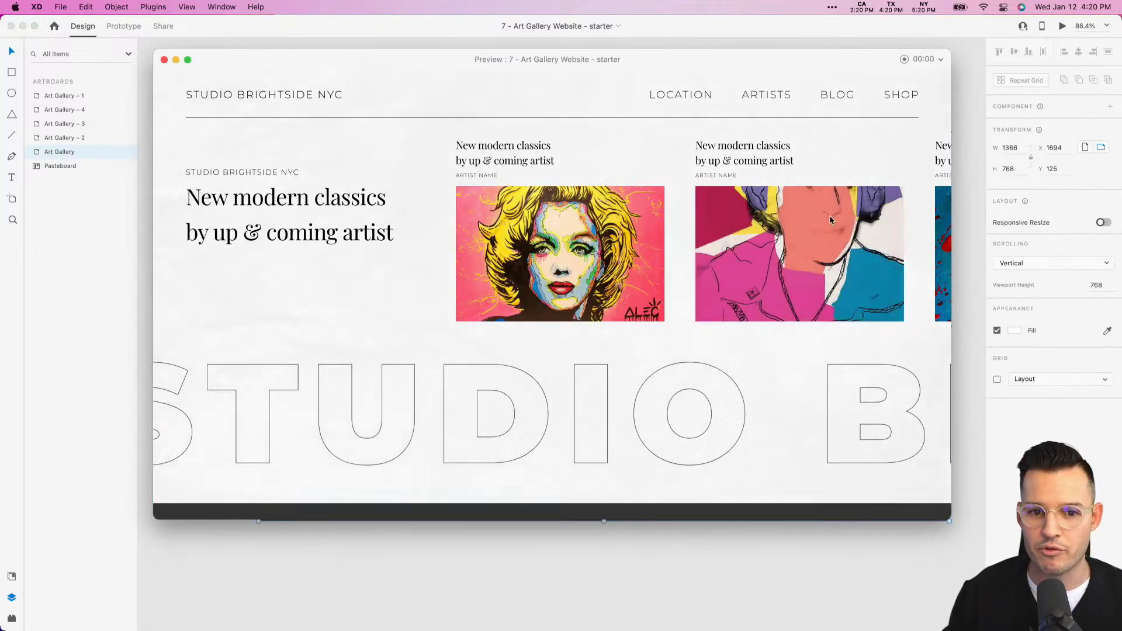
mouse_move(588, 248)
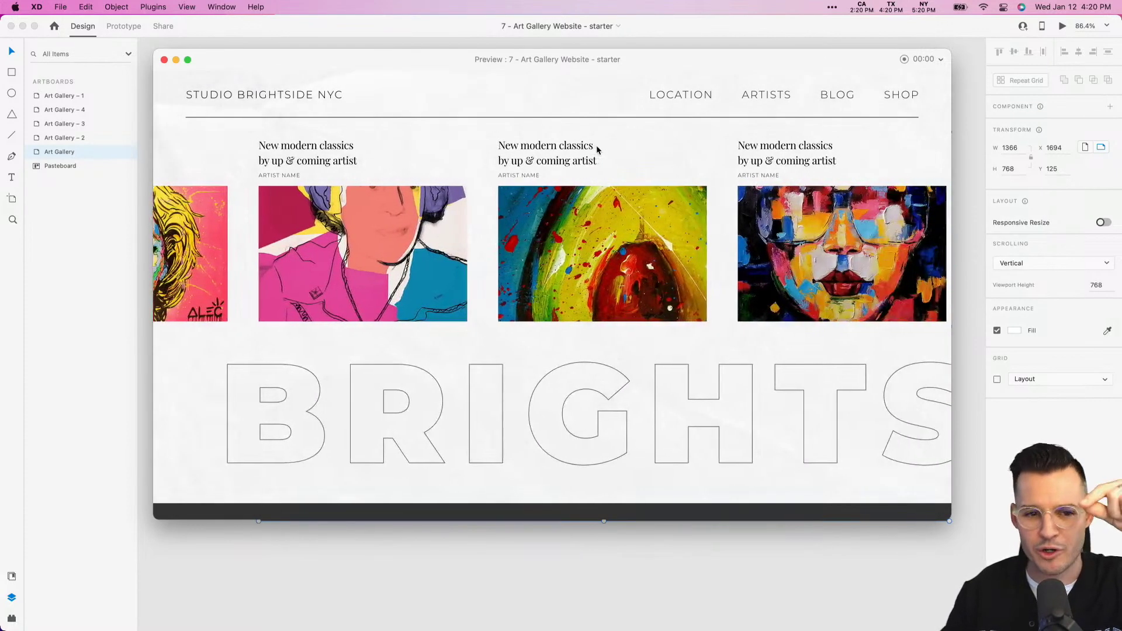
left_click(164, 61)
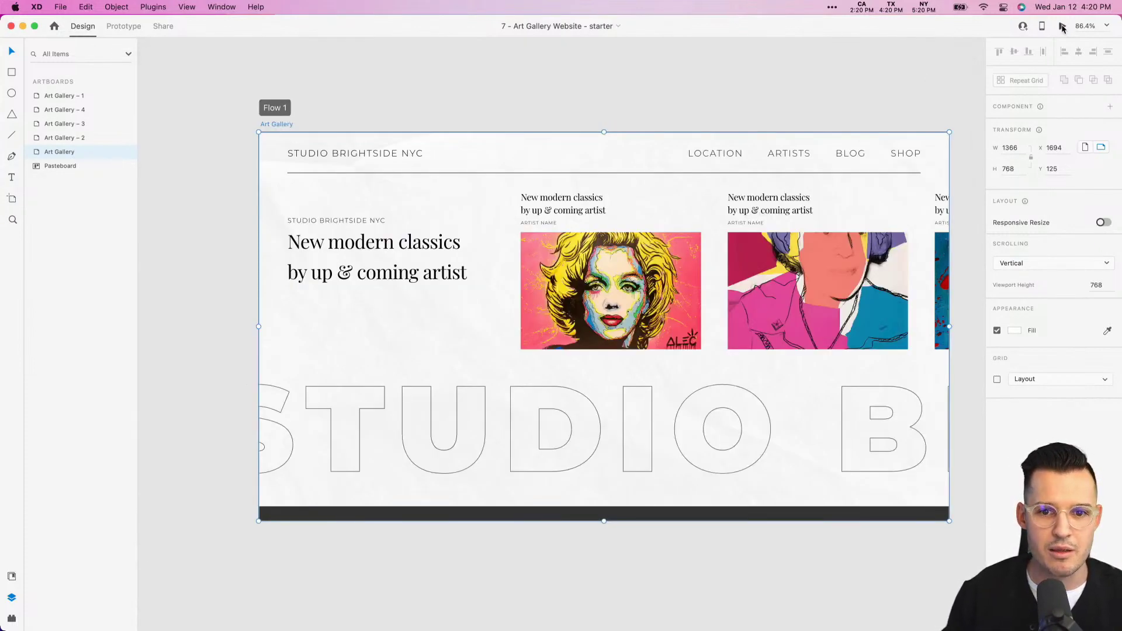
left_click(1063, 27)
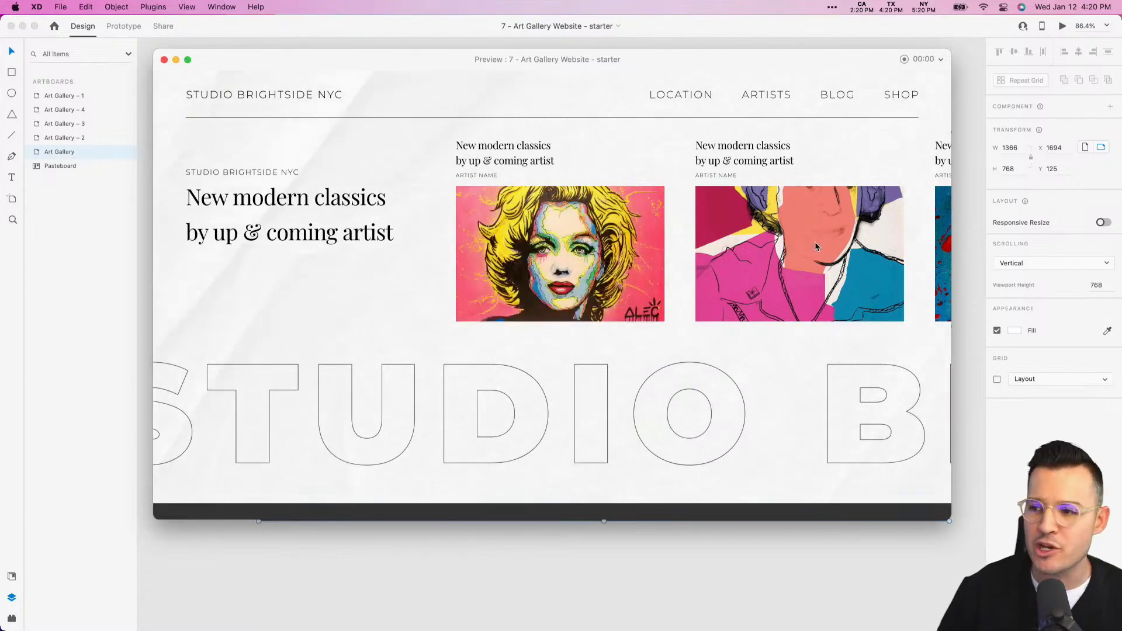
mouse_move(807, 257)
mouse_move(497, 263)
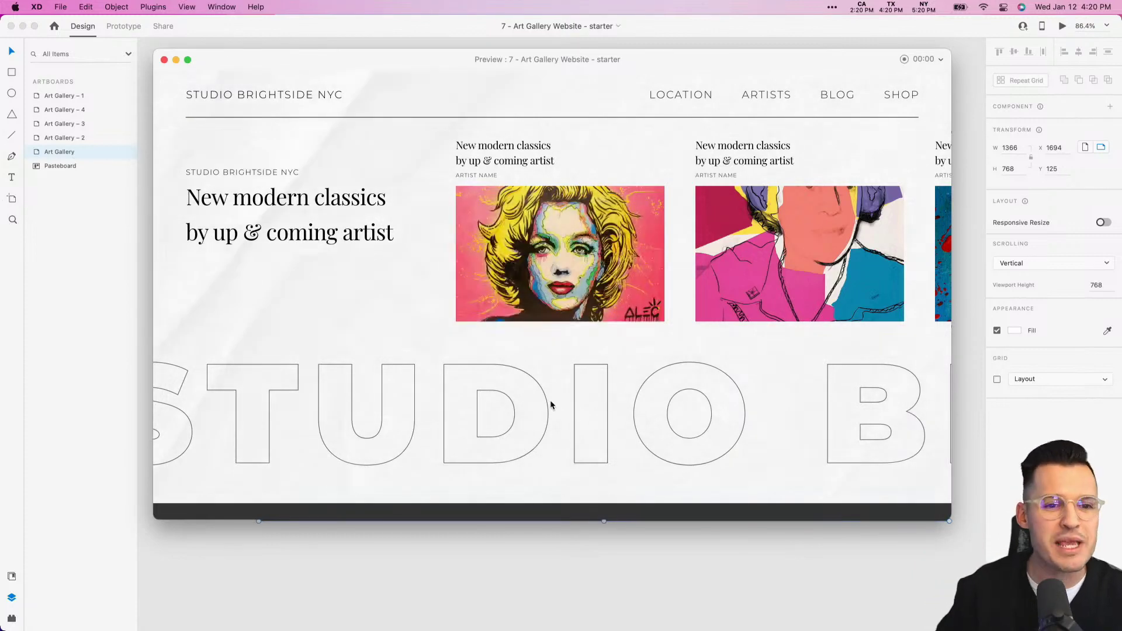
Switch to Chrome and view the Discord challenge channel and the Wine Rating Experience project on Behance.
key("ctrl+Left")
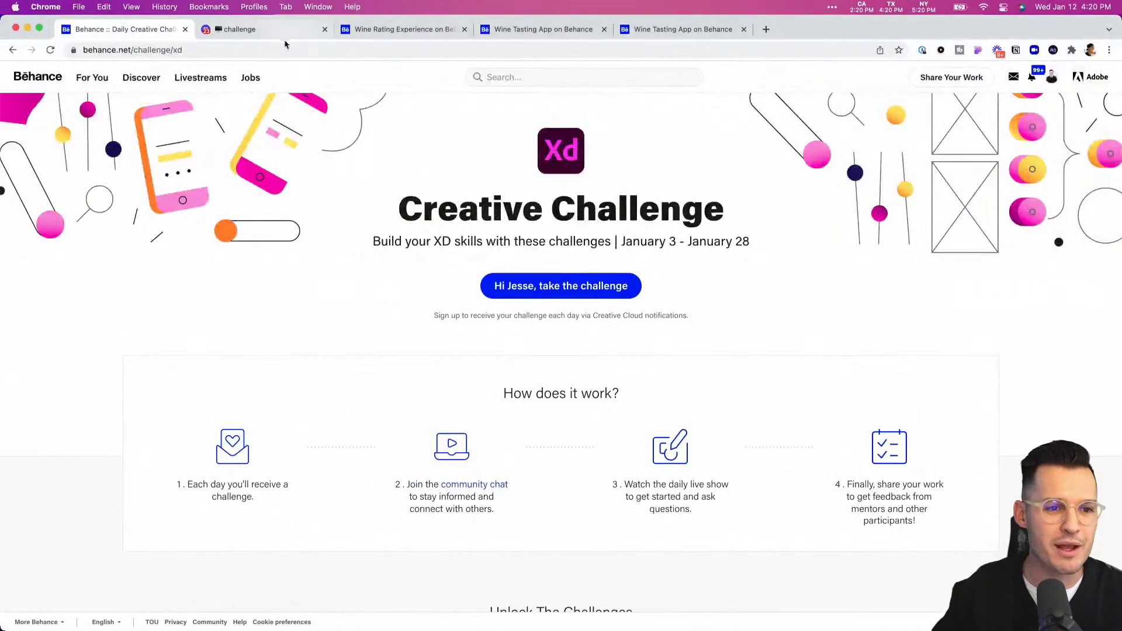
left_click(253, 28)
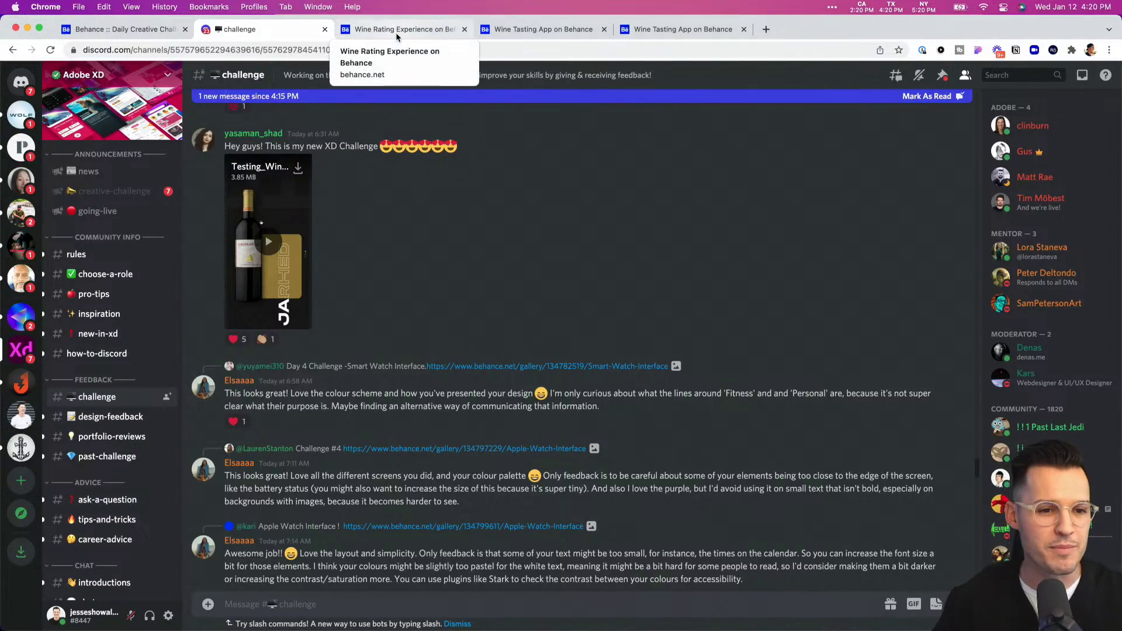
left_click(397, 29)
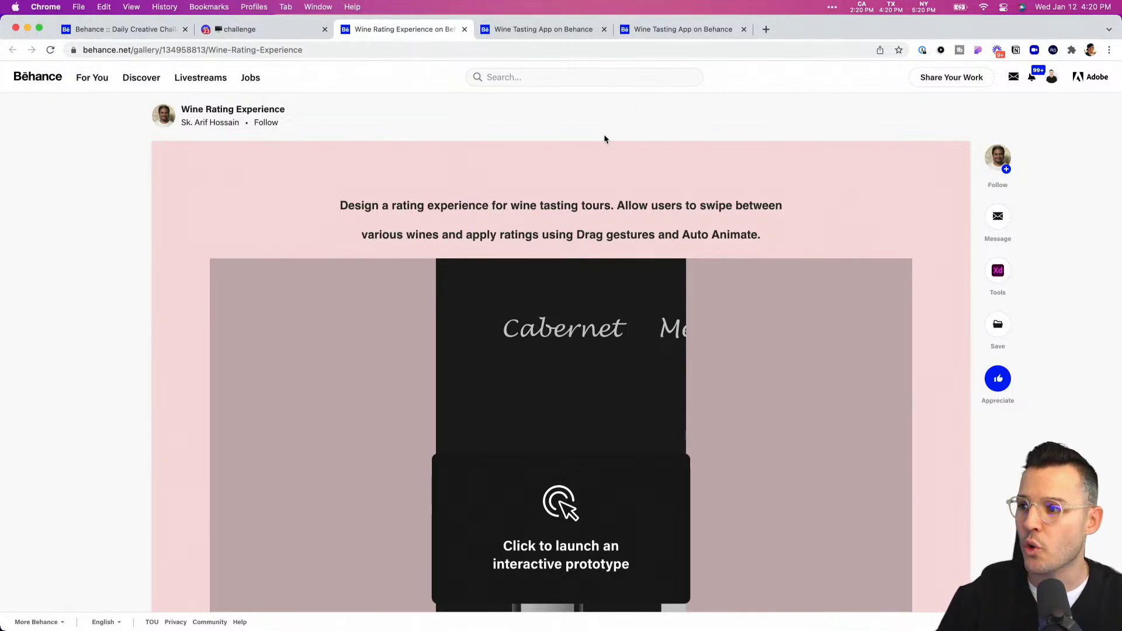
Launch the Wine Rating Experience prototype and try its Cabernet bottle detail, back navigation and star rating interactions.
scroll(604, 138, "down", 5)
scroll(605, 140, "down", 2)
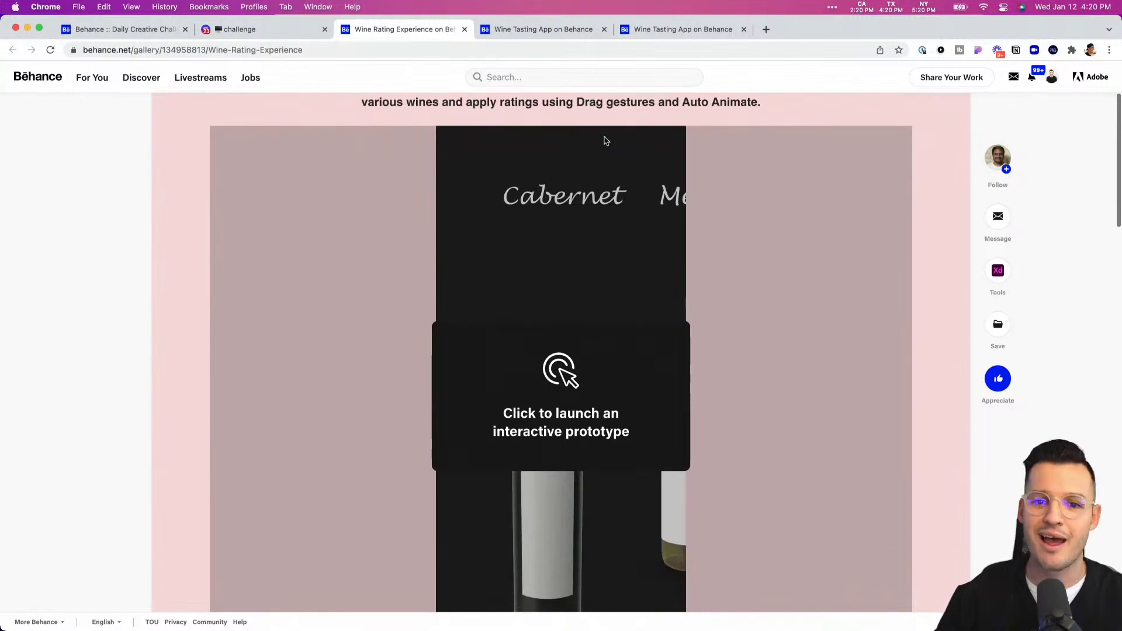
left_click(564, 381)
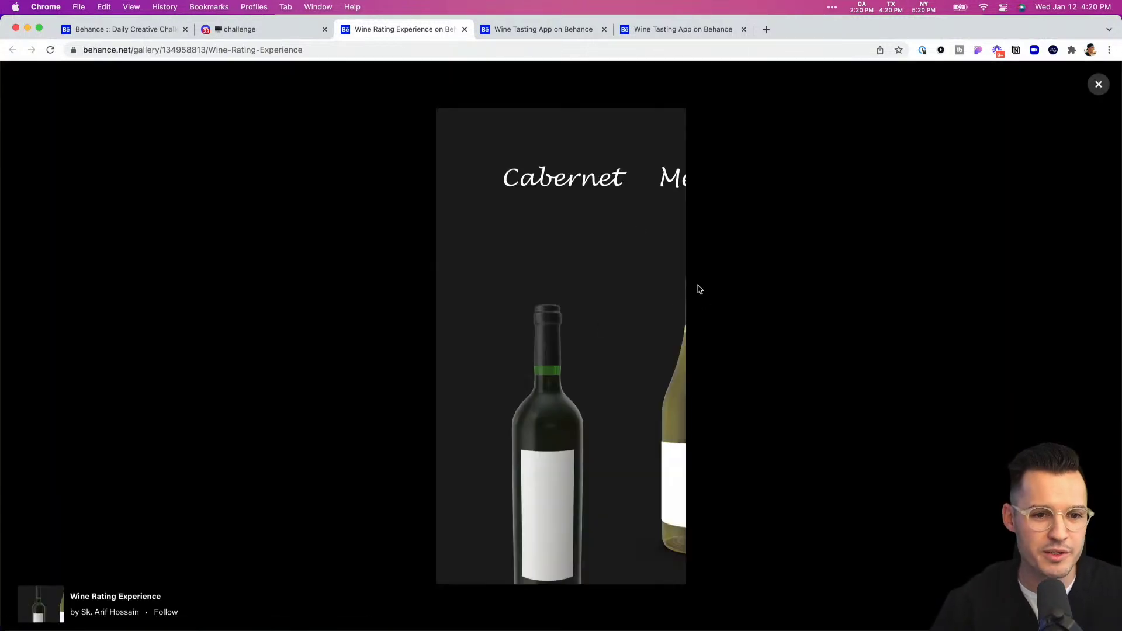
left_click(524, 193)
mouse_move(583, 426)
left_mouse_down()
mouse_move(456, 431)
mouse_move(600, 432)
mouse_move(467, 434)
mouse_move(588, 431)
left_mouse_up()
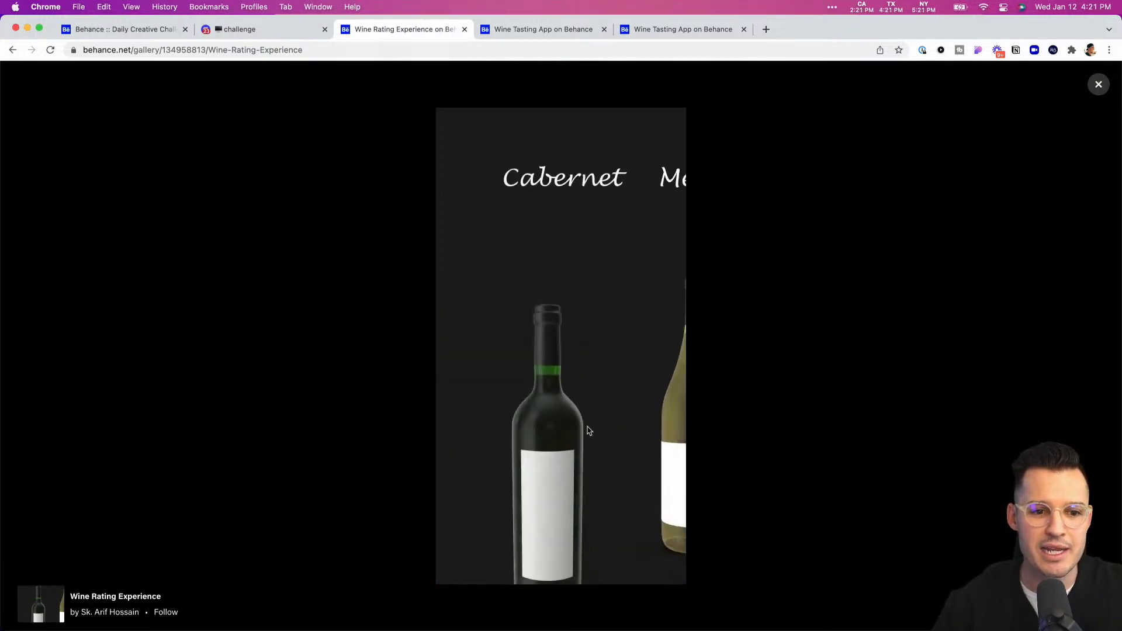
left_click(616, 438)
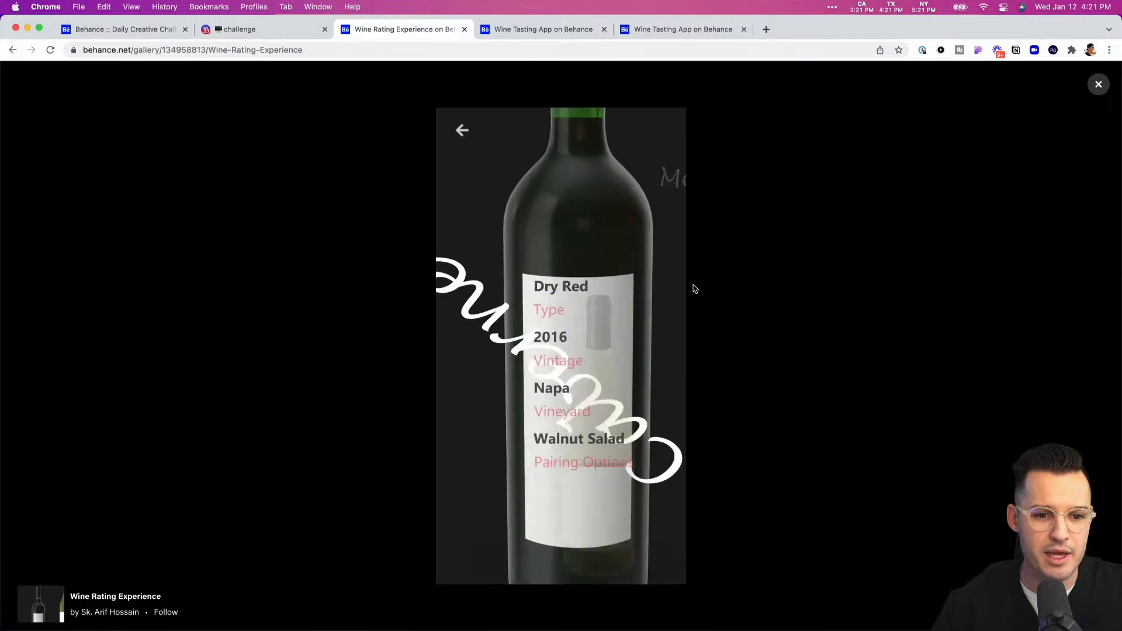
left_click(462, 131)
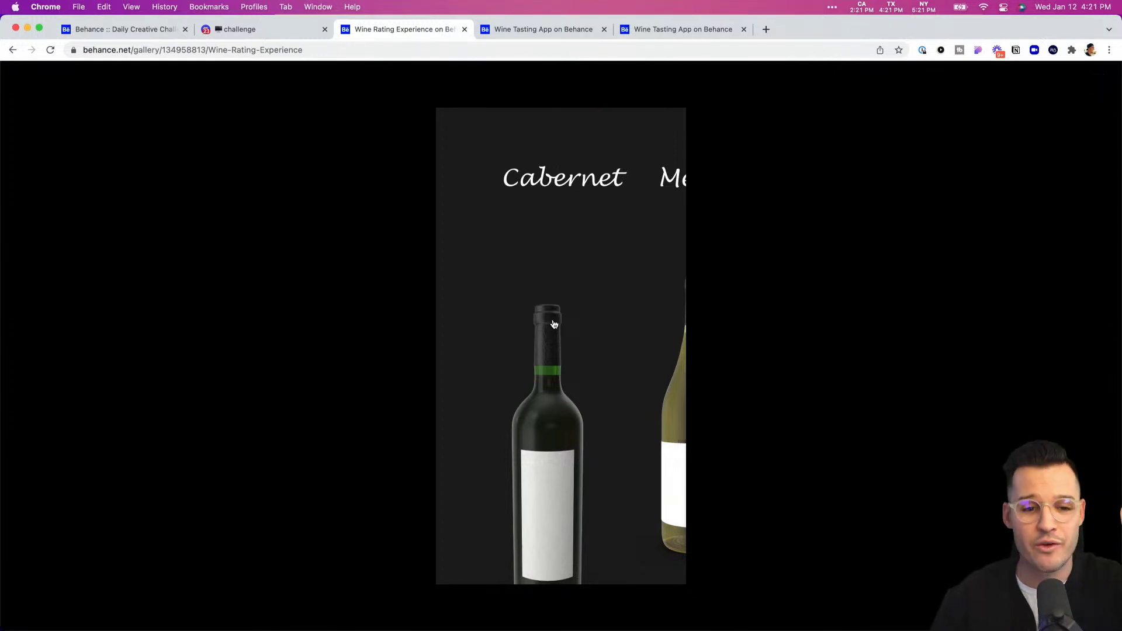
left_click(552, 403)
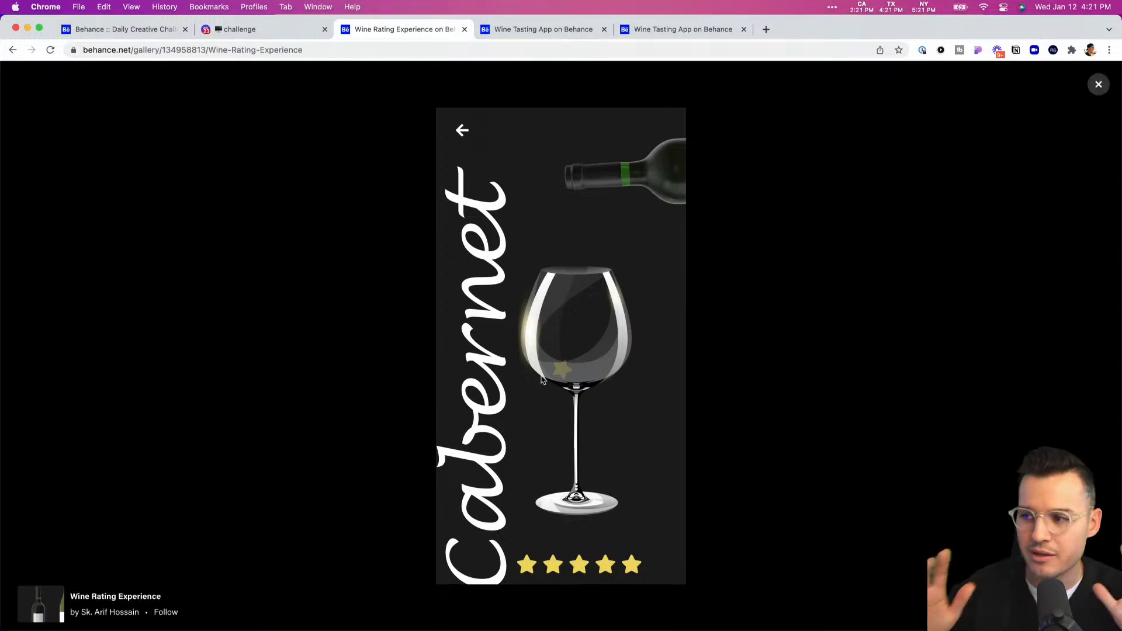
Switch to the first Wine Tasting App project and examine its Highlight screens.
left_click(558, 35)
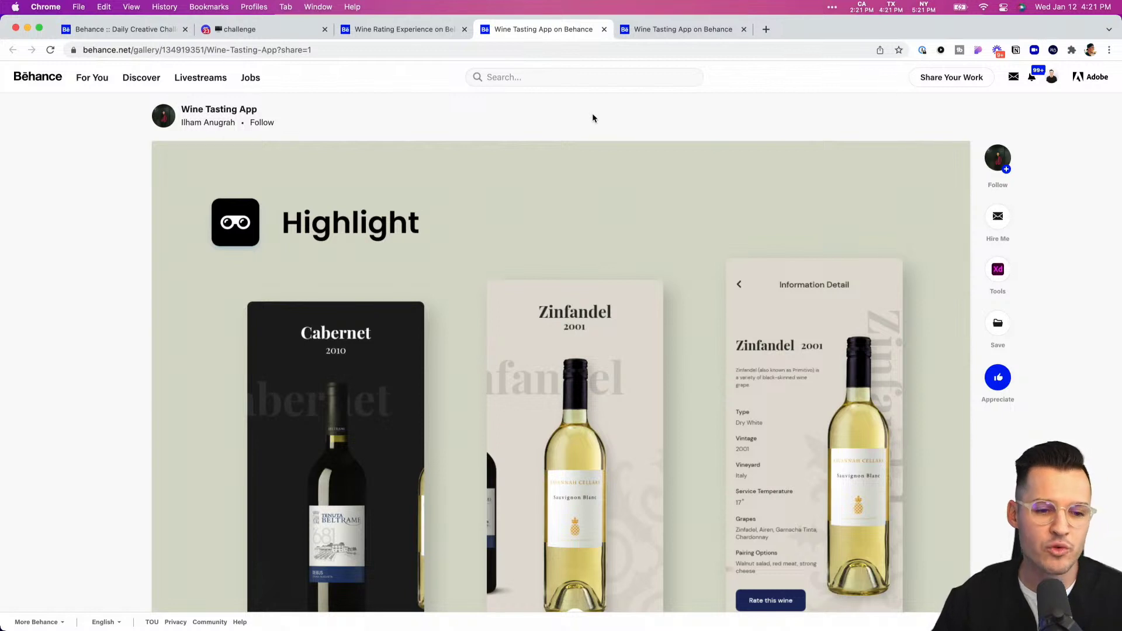
scroll(579, 125, "down", 3)
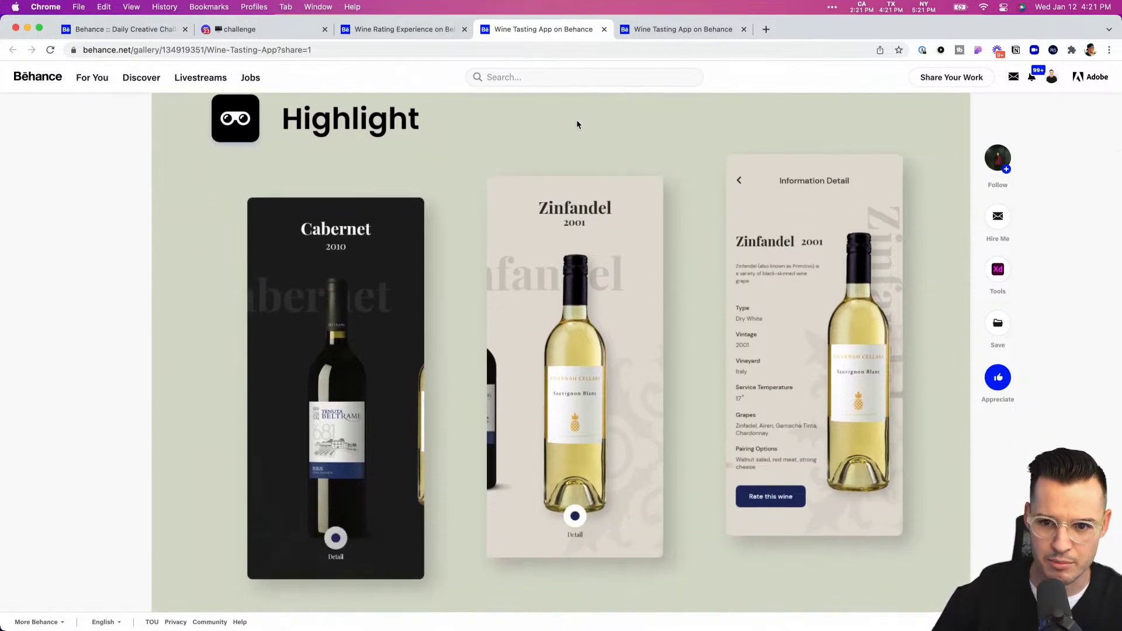
scroll(566, 127, "down", 2)
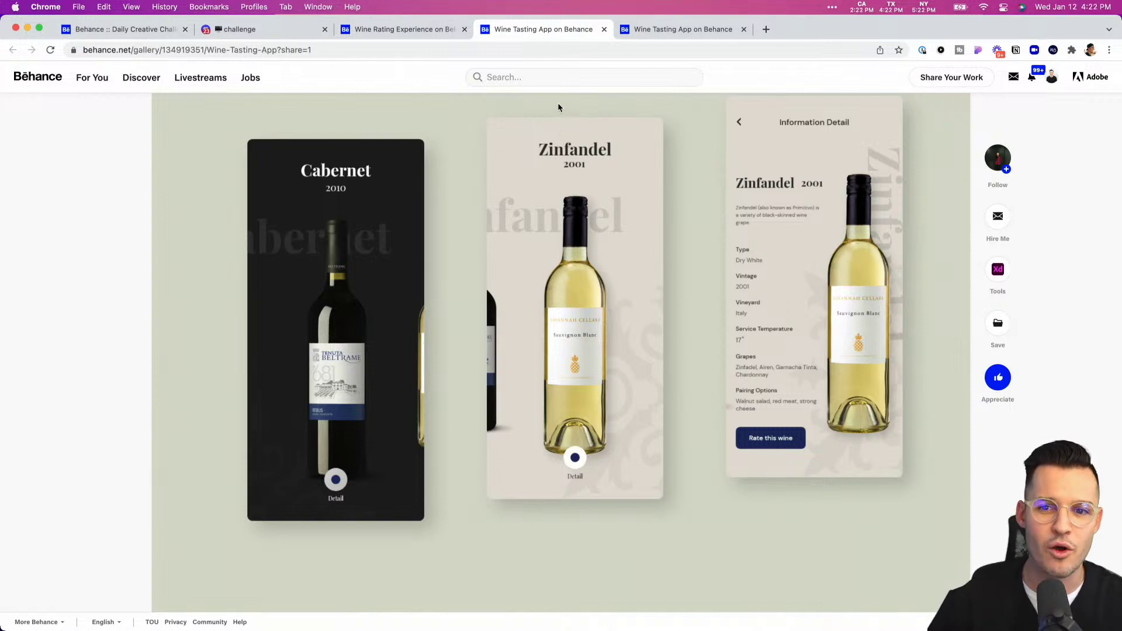
scroll(574, 154, "up", 3)
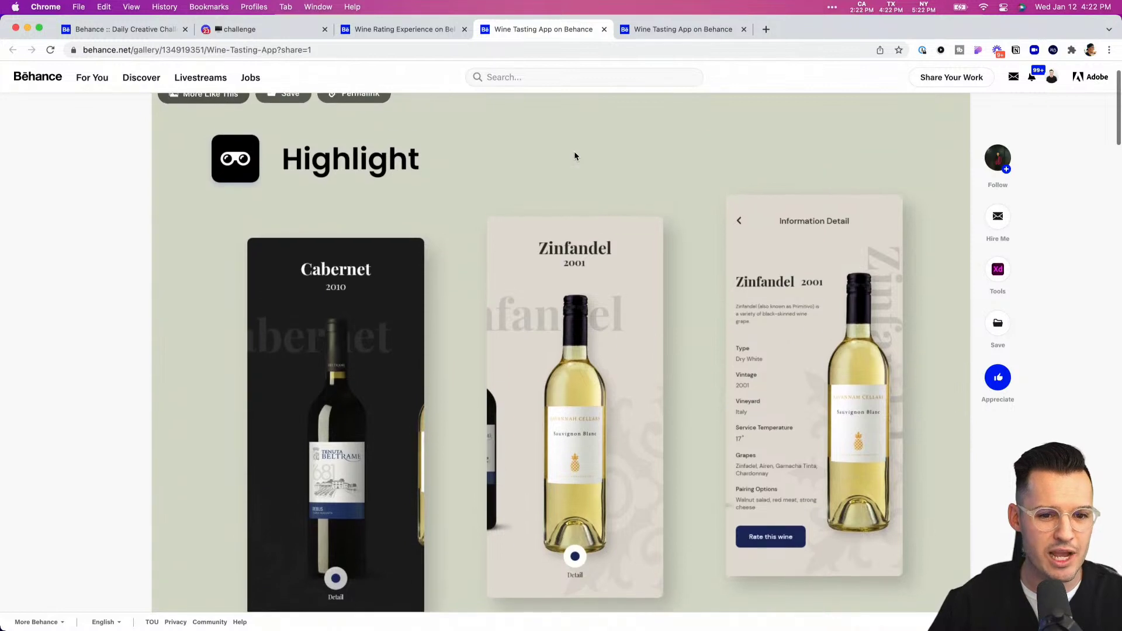
scroll(574, 153, "down", 1)
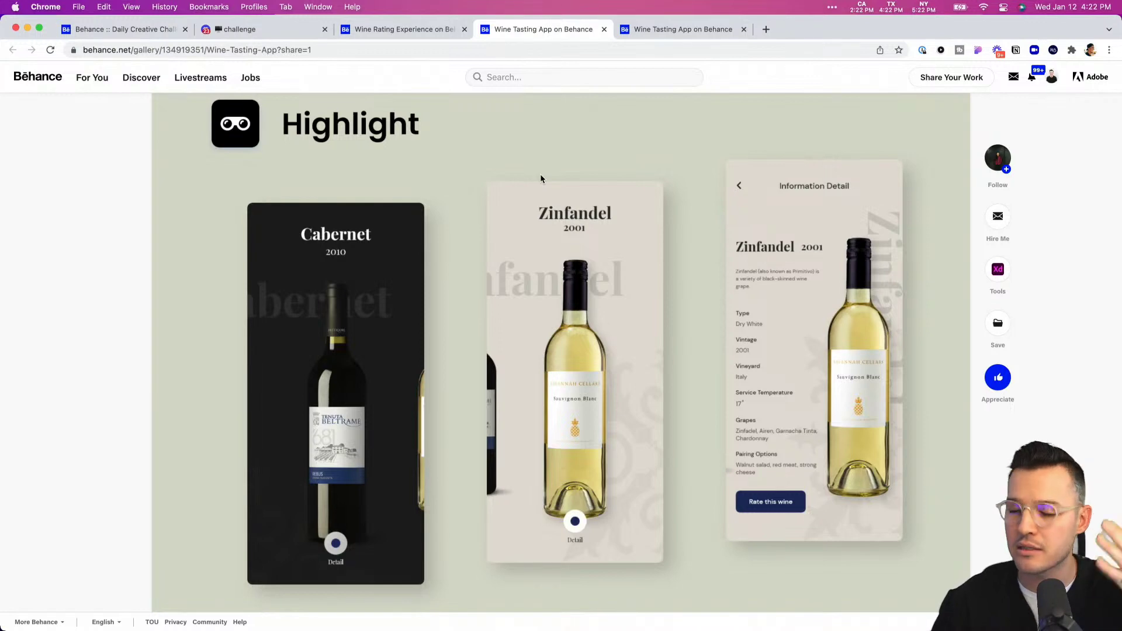
Examine the project's All Design screens, then launch its interactive prototype and rate the Cabernet 2010.
scroll(540, 178, "down", 10)
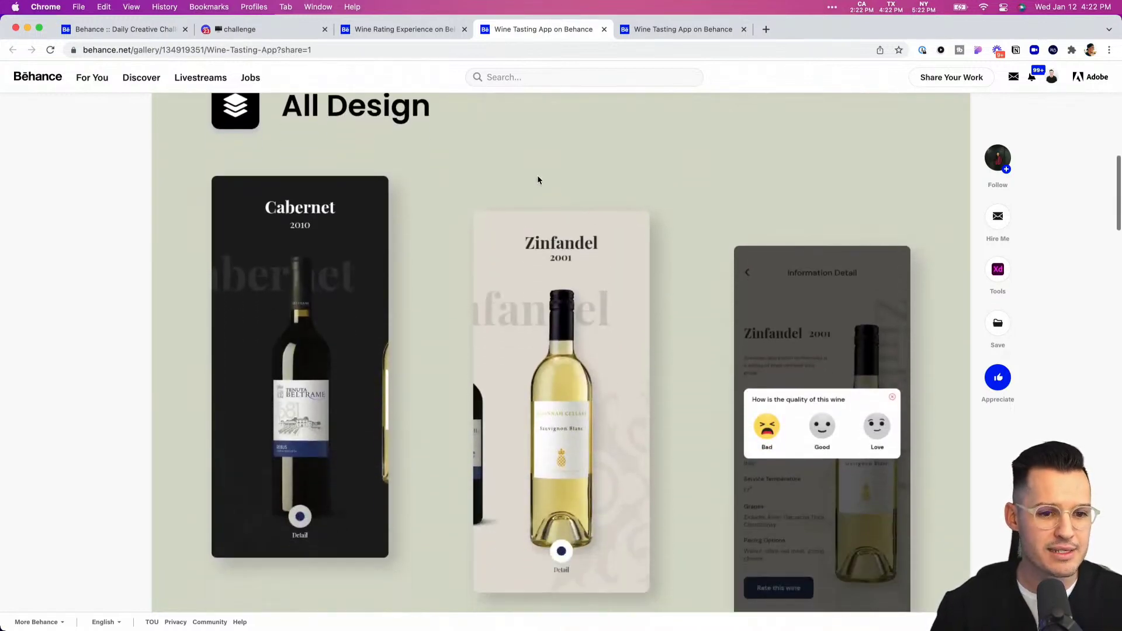
scroll(538, 179, "down", 1)
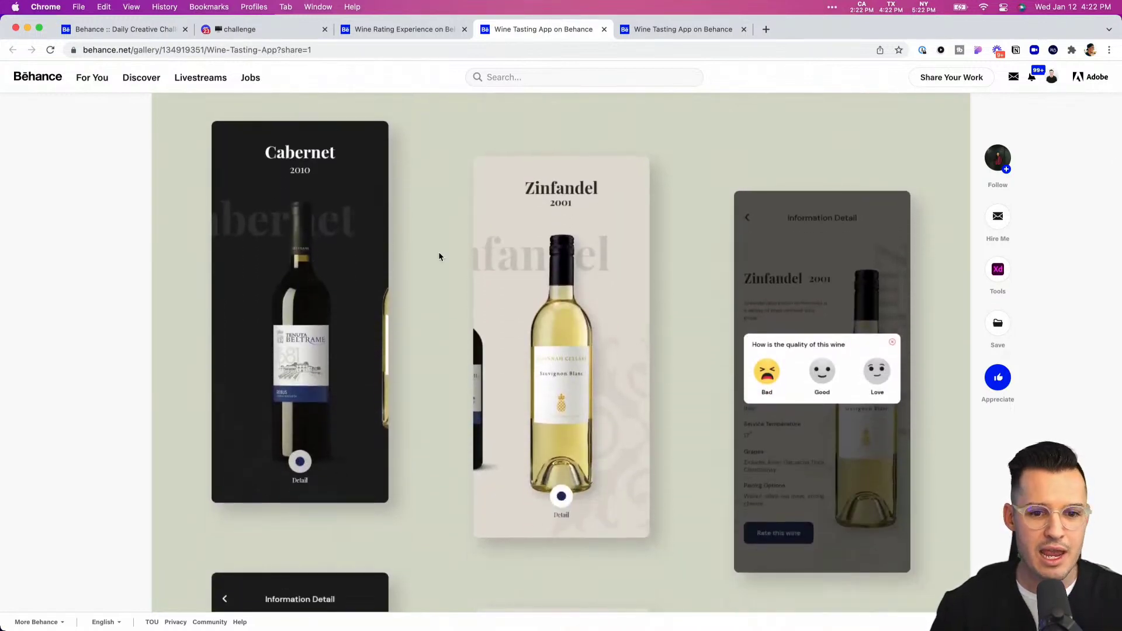
scroll(438, 253, "down", 7)
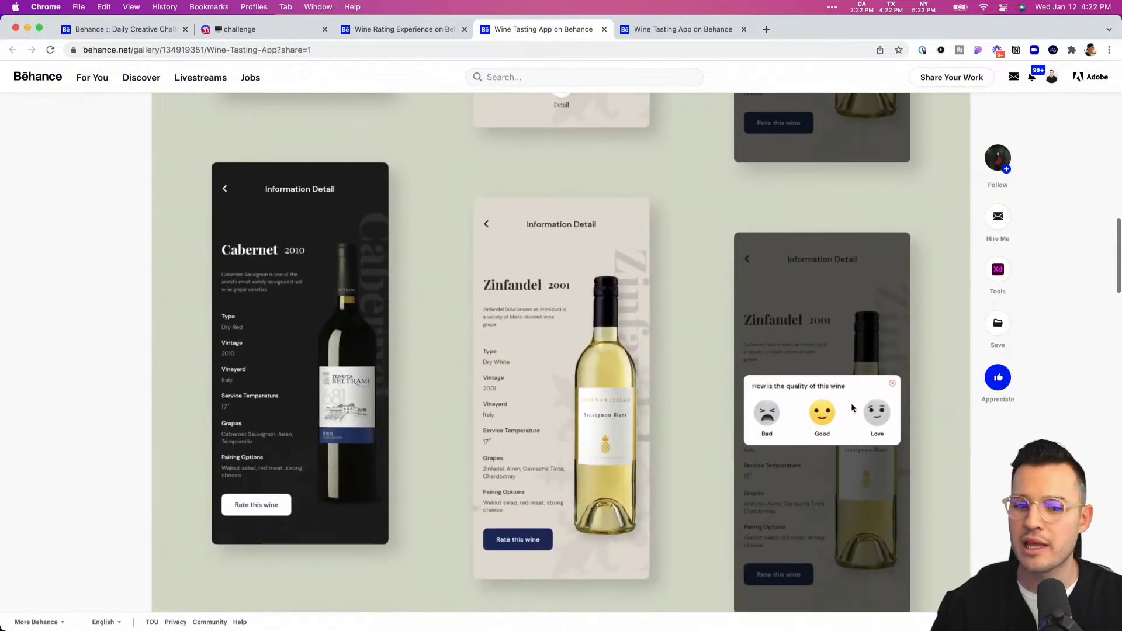
scroll(828, 403, "down", 1)
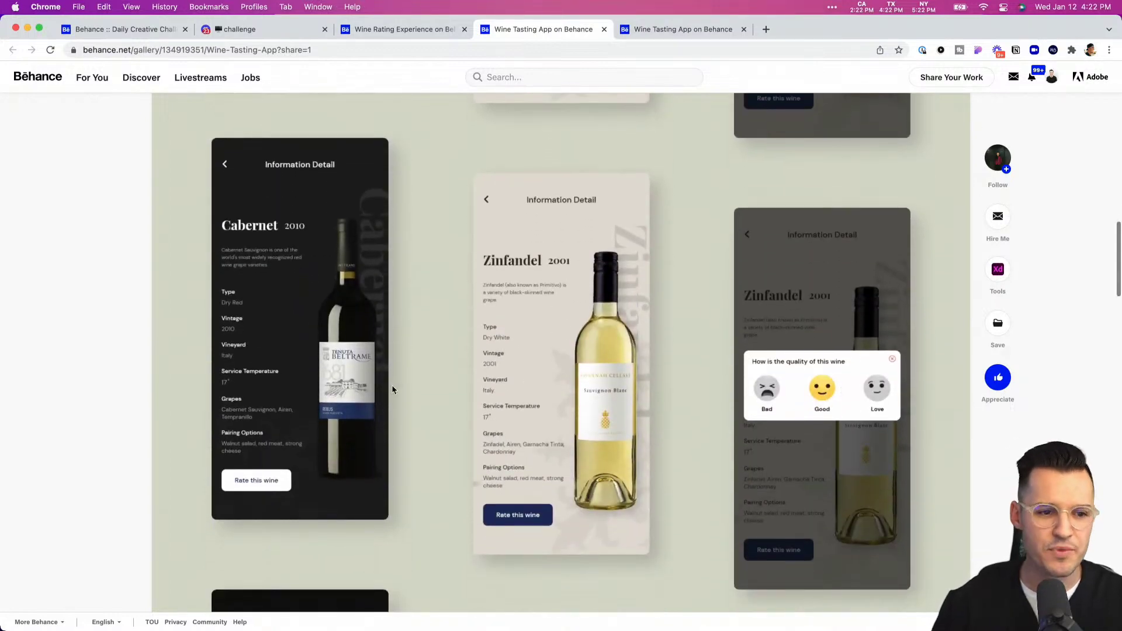
scroll(283, 418, "down", 5)
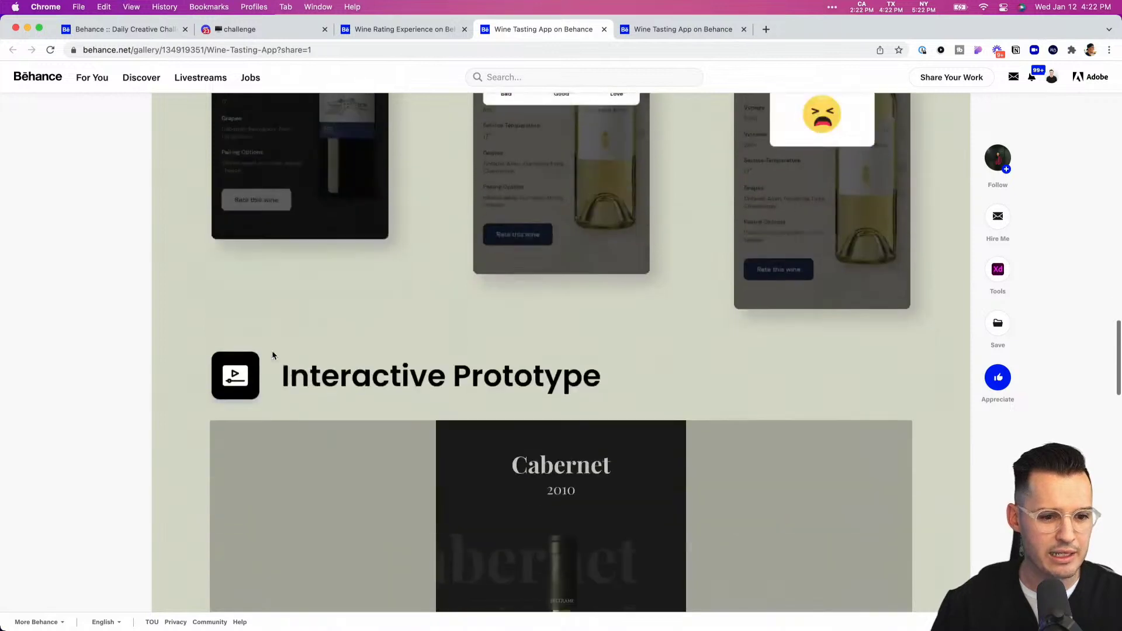
scroll(272, 355, "down", 5)
left_click(546, 431)
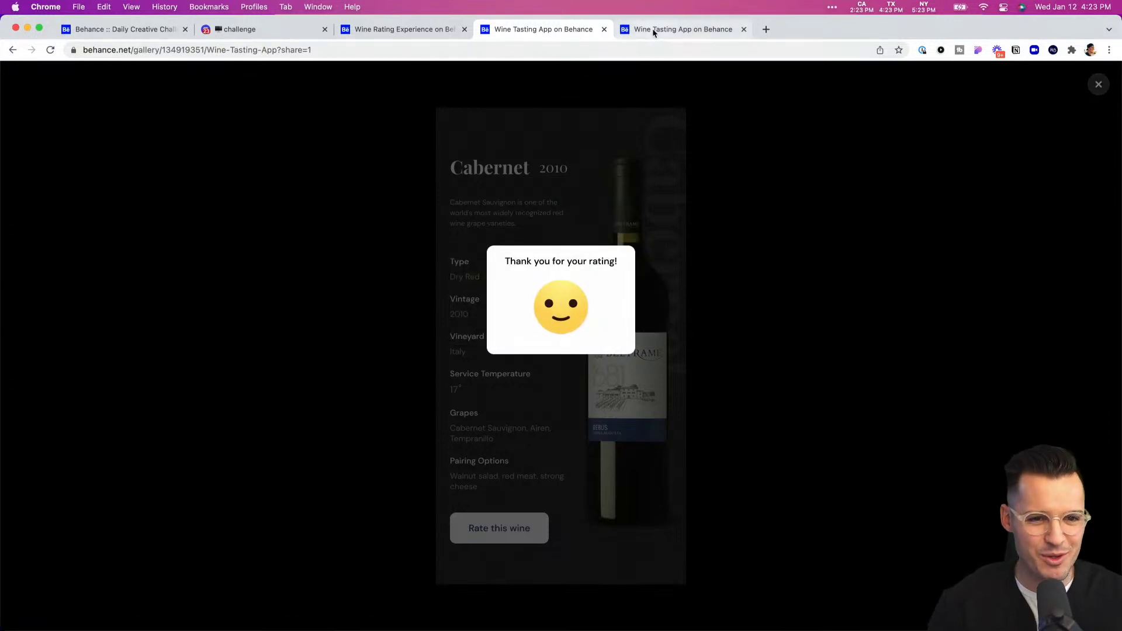
Open the other Wine Tasting App project, shrink the page to 25%, launch its interactive prototype and restore the default page zoom.
left_click(672, 29)
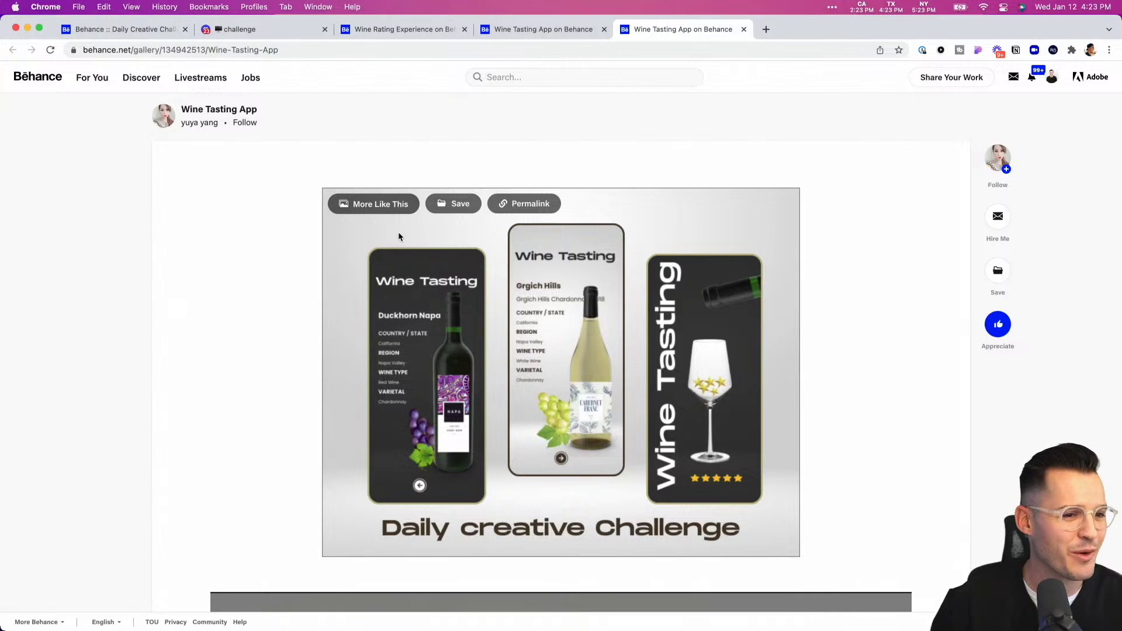
scroll(256, 293, "down", 10)
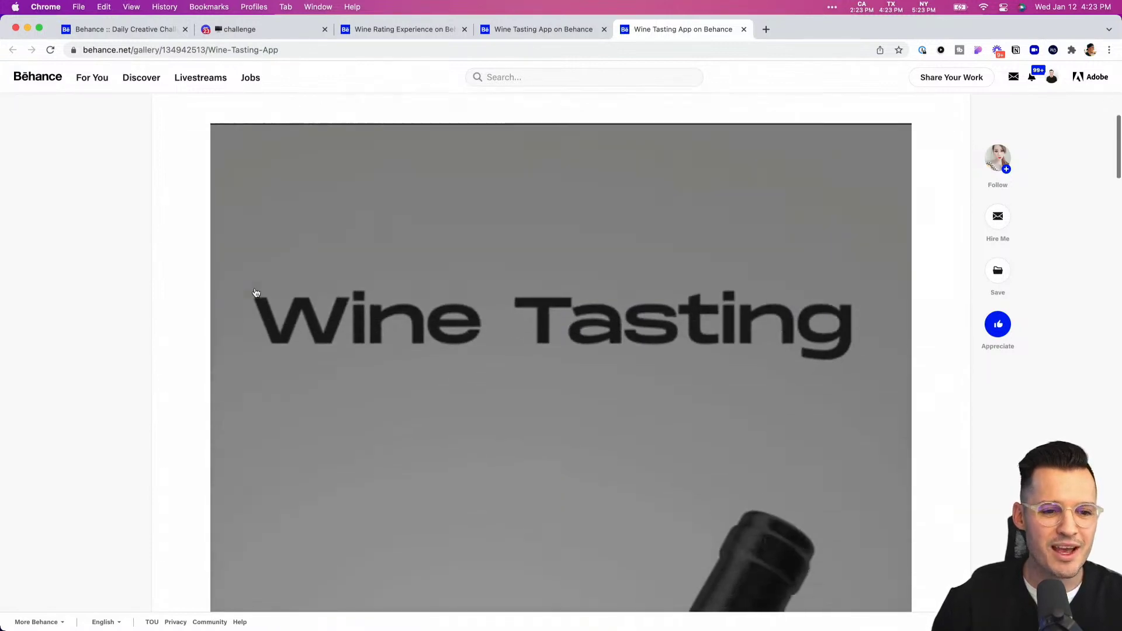
scroll(256, 292, "down", 3)
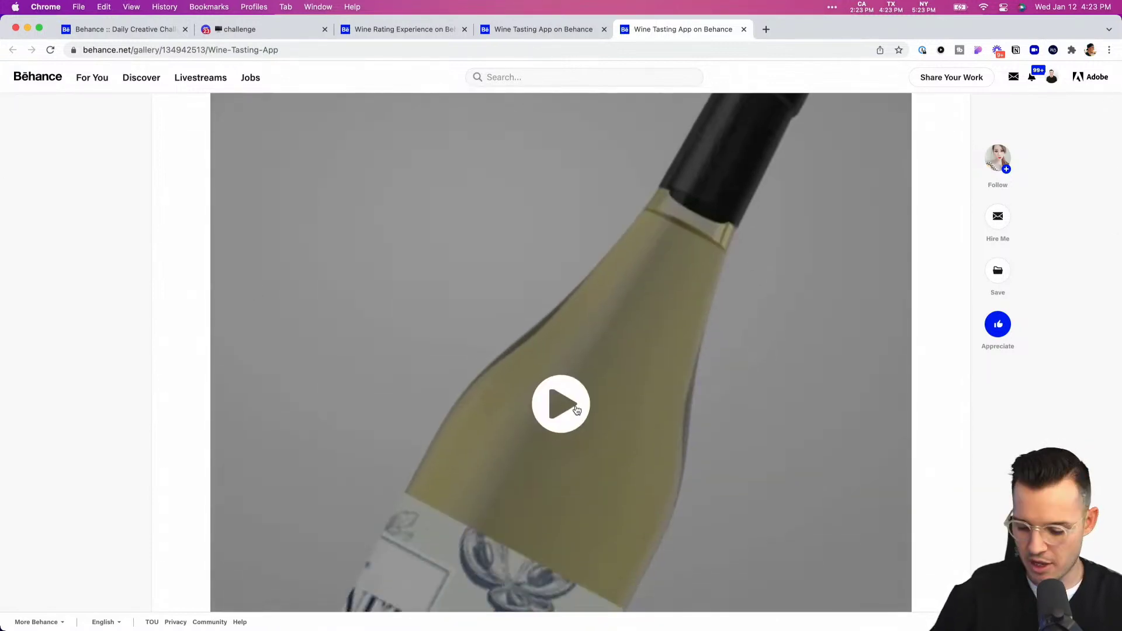
key("super+minus")
key("super+minus")
key("super+minus")
key("super+minus")
key("super+minus")
key("super+minus")
key("super+minus")
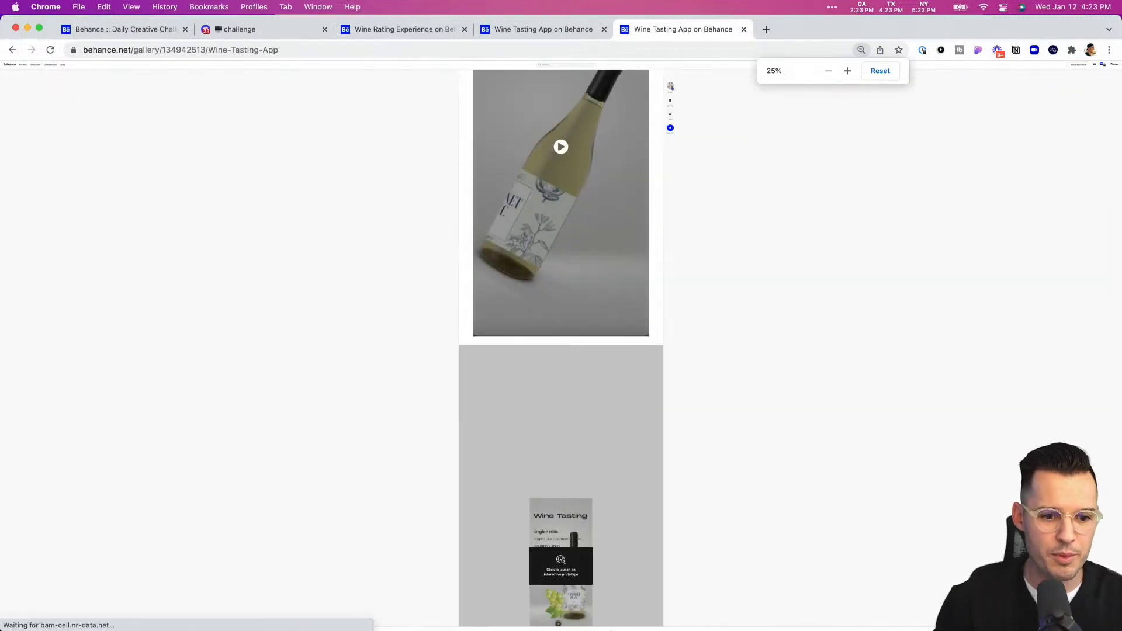
left_click(566, 574)
key("super+0")
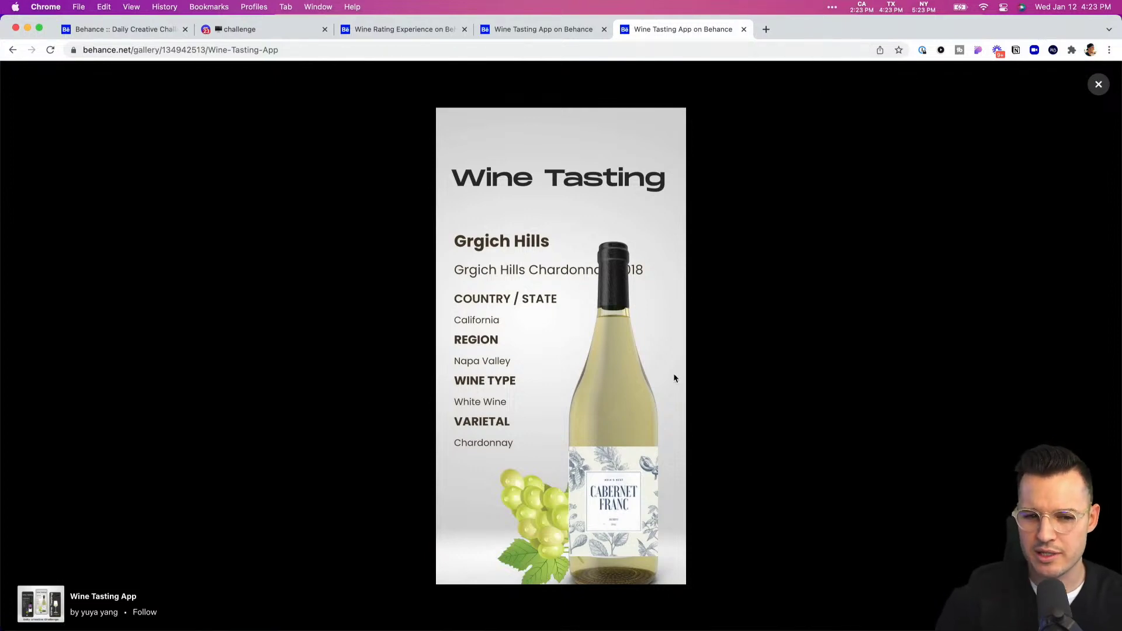
Close the Wine Tasting prototype, relaunch it from the project page and try its star rating.
key("Right")
left_click(1099, 84)
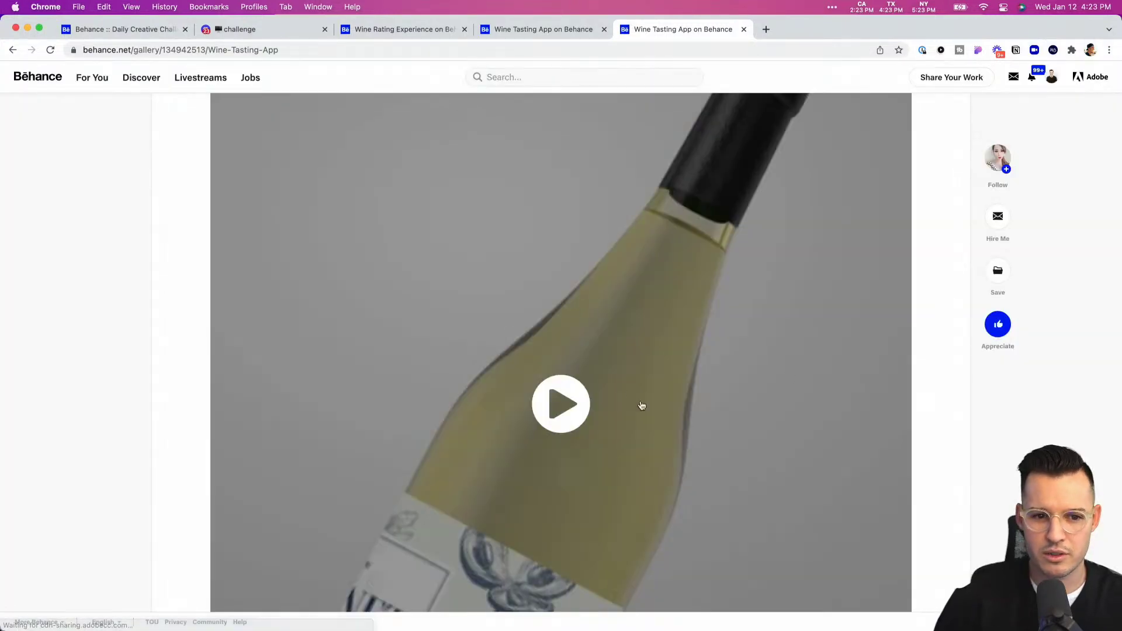
scroll(579, 421, "down", 10)
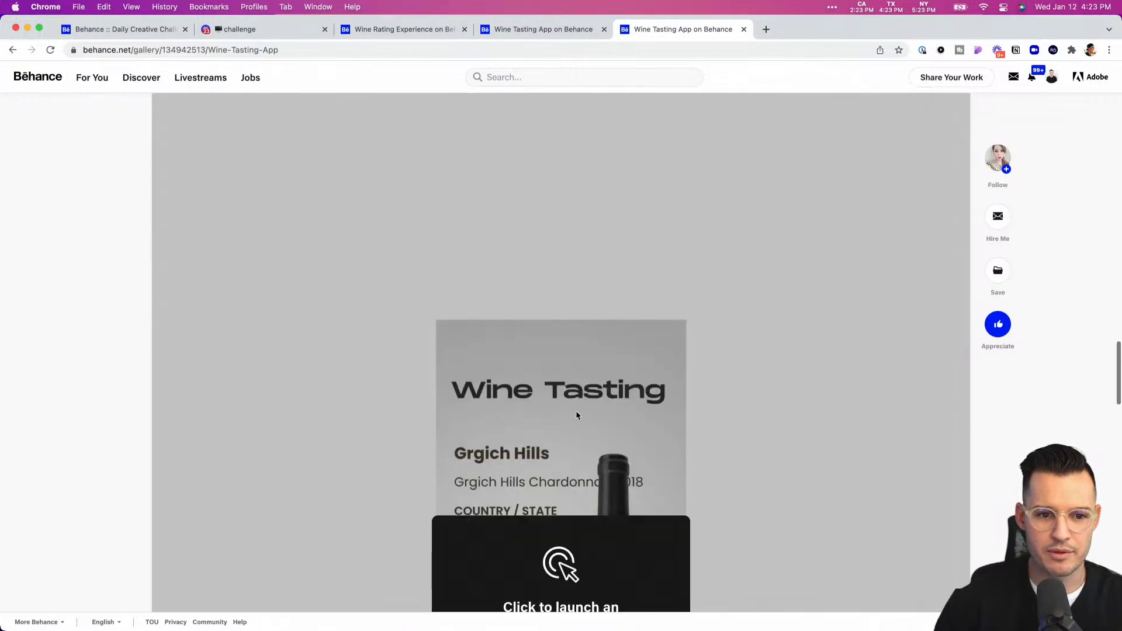
left_click(576, 411)
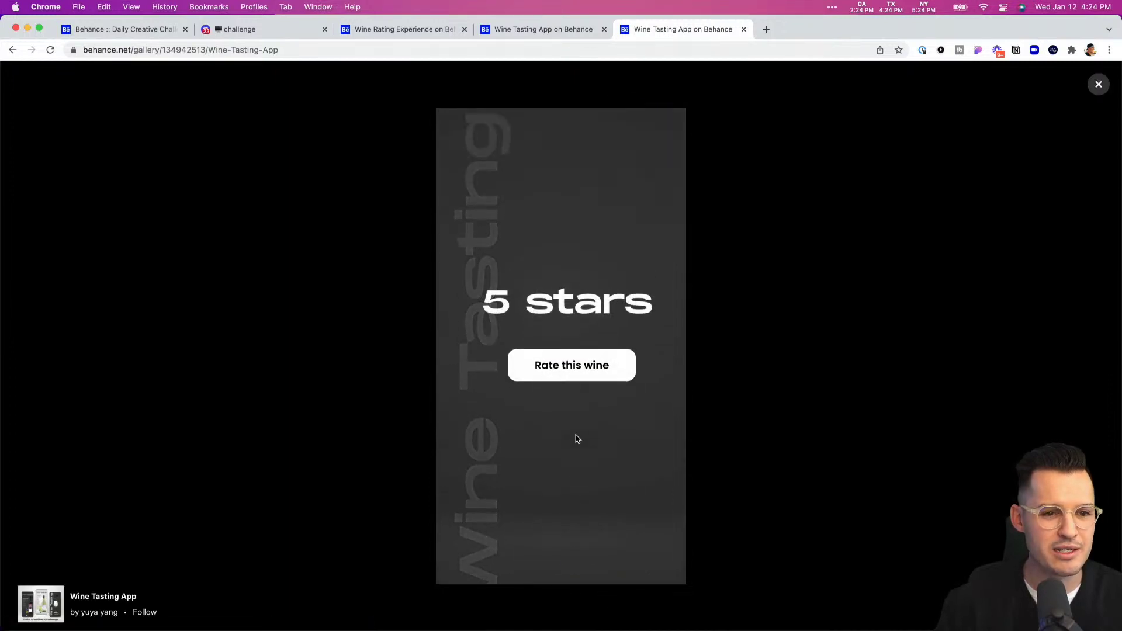
Return to the Discord challenge channel and watch the Homepage_Banner_Challange1.mp4 submission at full size, then leave the video.
left_click(275, 29)
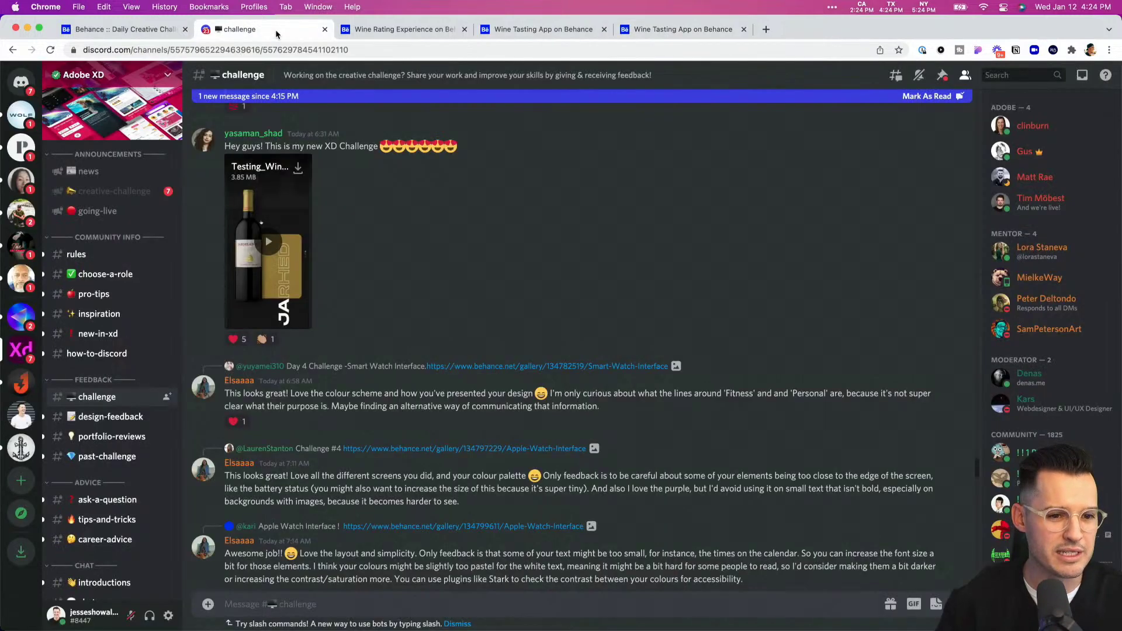
scroll(473, 341, "up", 5)
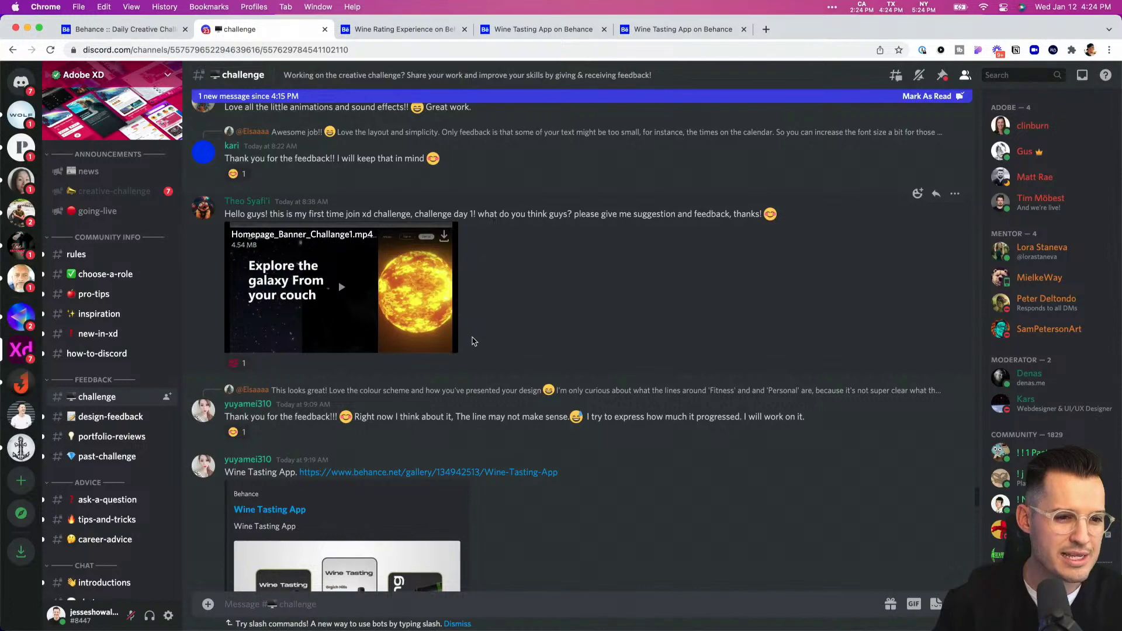
left_click(448, 344)
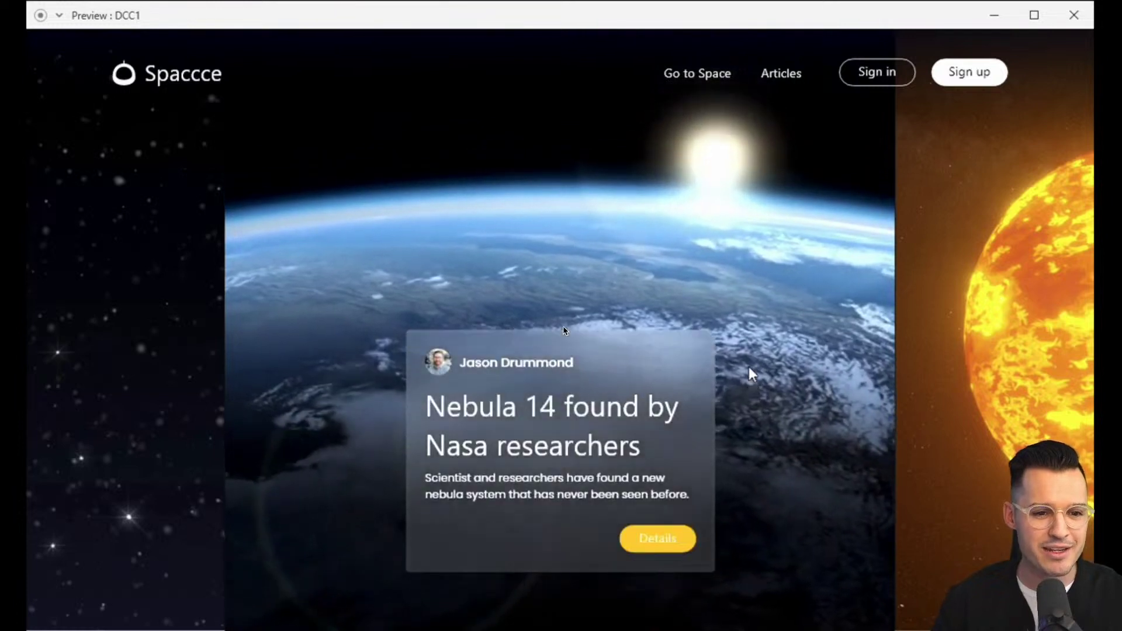
mouse_move(752, 374)
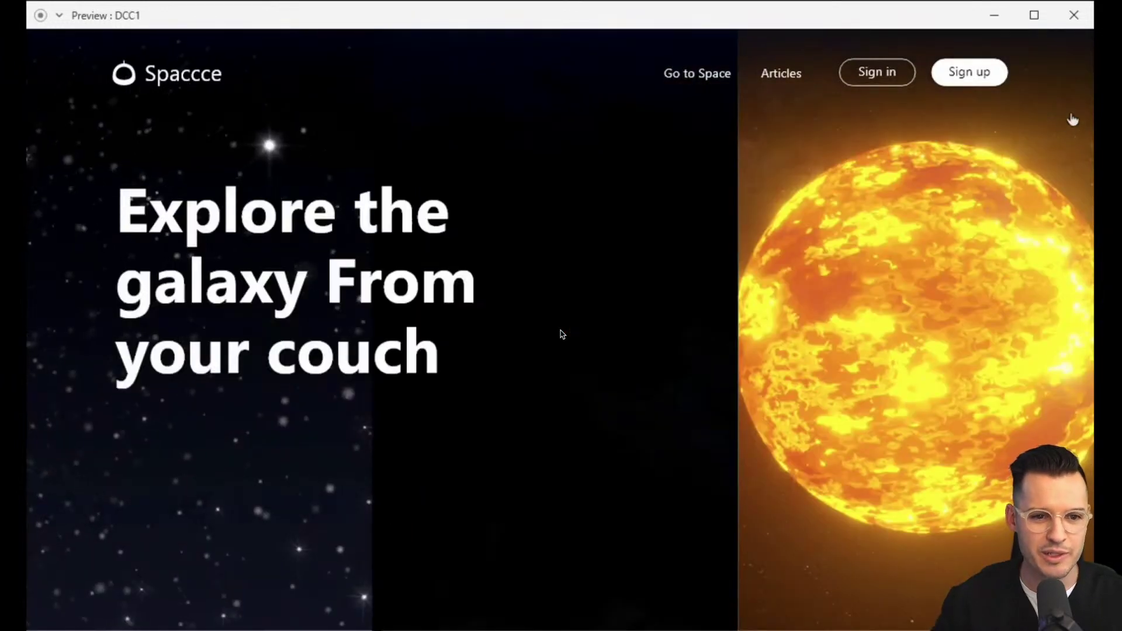
key("super+Tab")
Look back through older challenge channel posts and open the Mobile Streaming App: Cooking Edition project on Behance.
scroll(576, 356, "up", 5)
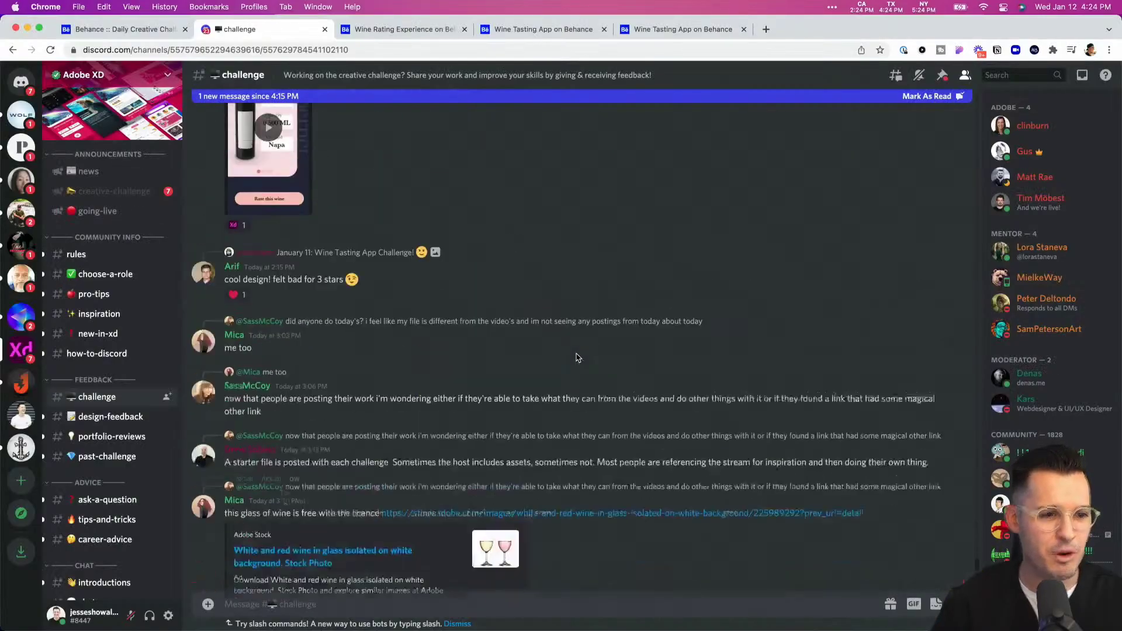
scroll(577, 357, "down", 4)
scroll(576, 358, "up", 10)
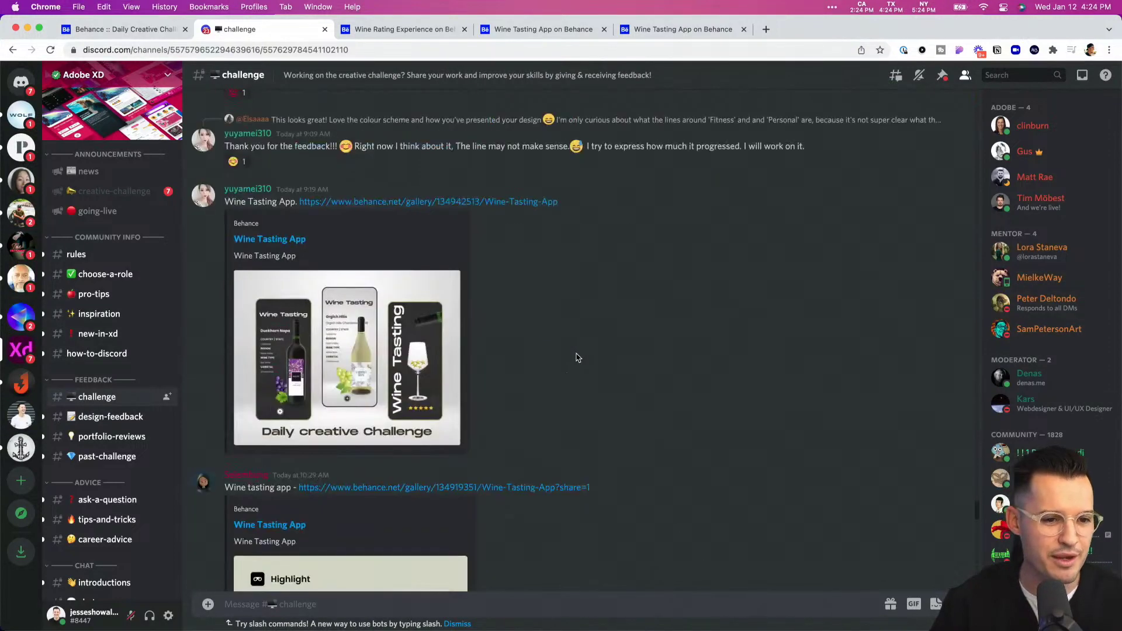
scroll(576, 357, "up", 10)
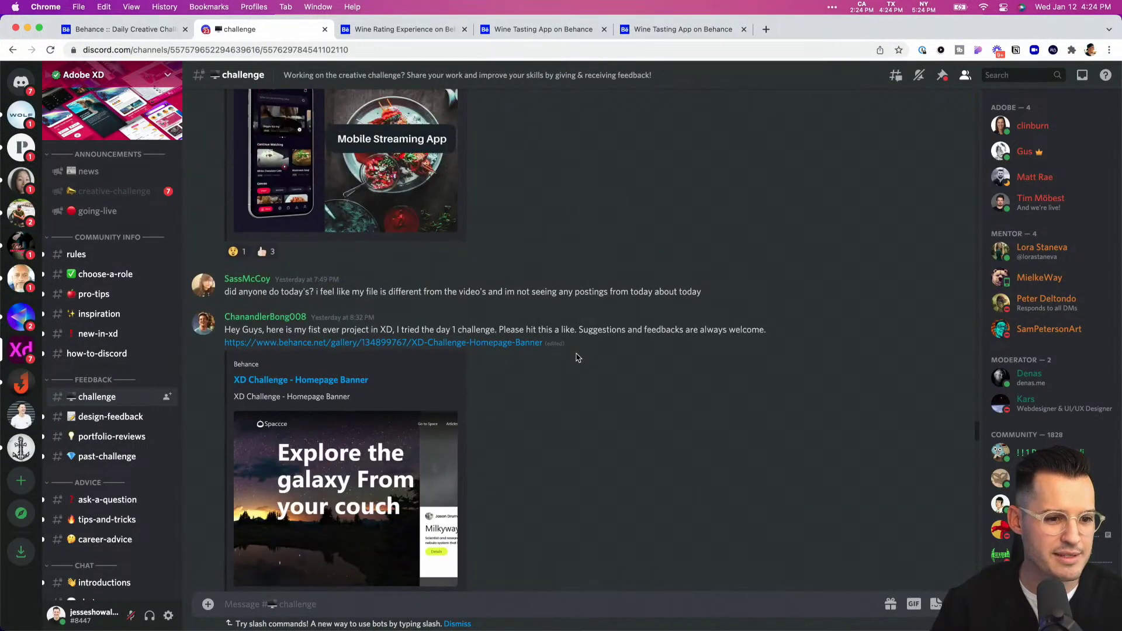
scroll(576, 358, "up", 4)
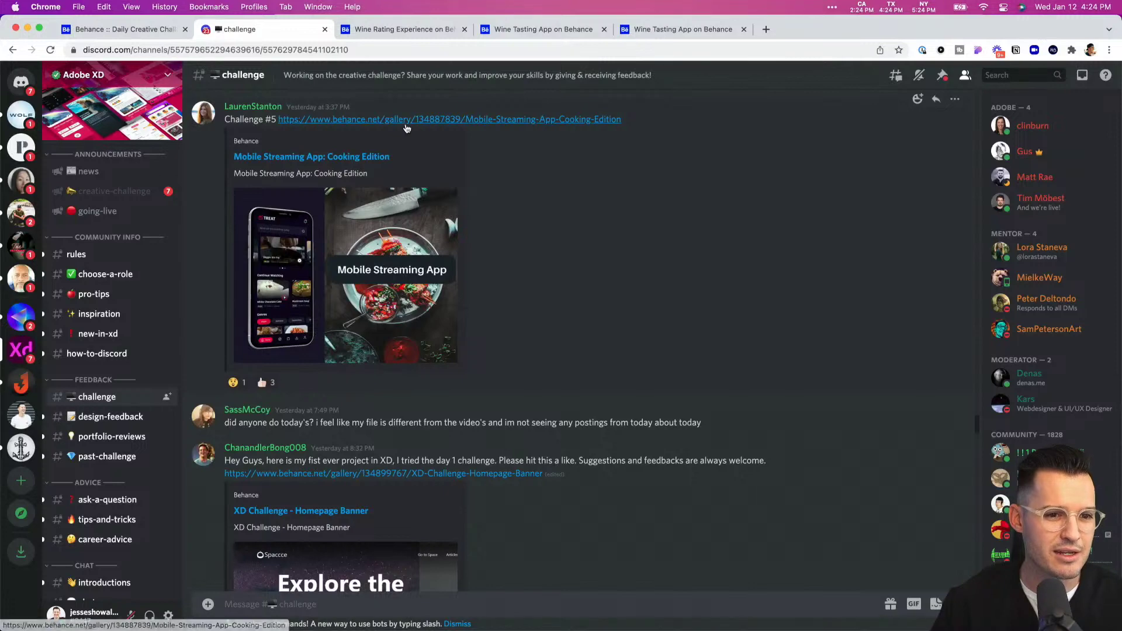
left_click(407, 126)
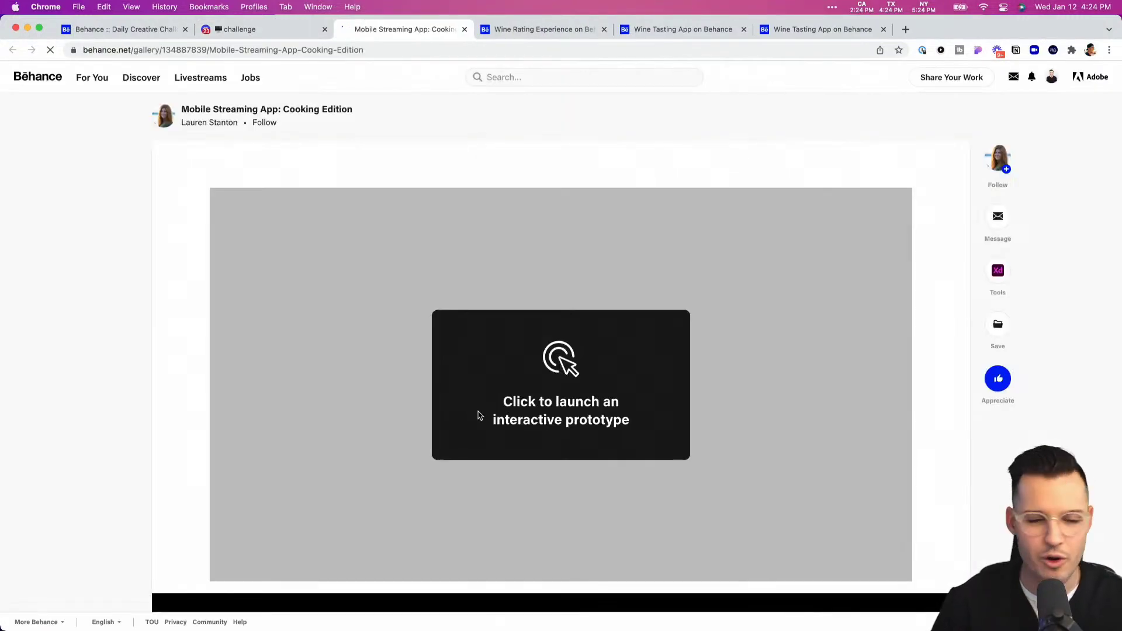
Launch the Mobile Streaming App: Cooking Edition interactive prototype, close it while it loads and launch it again.
left_click(549, 391)
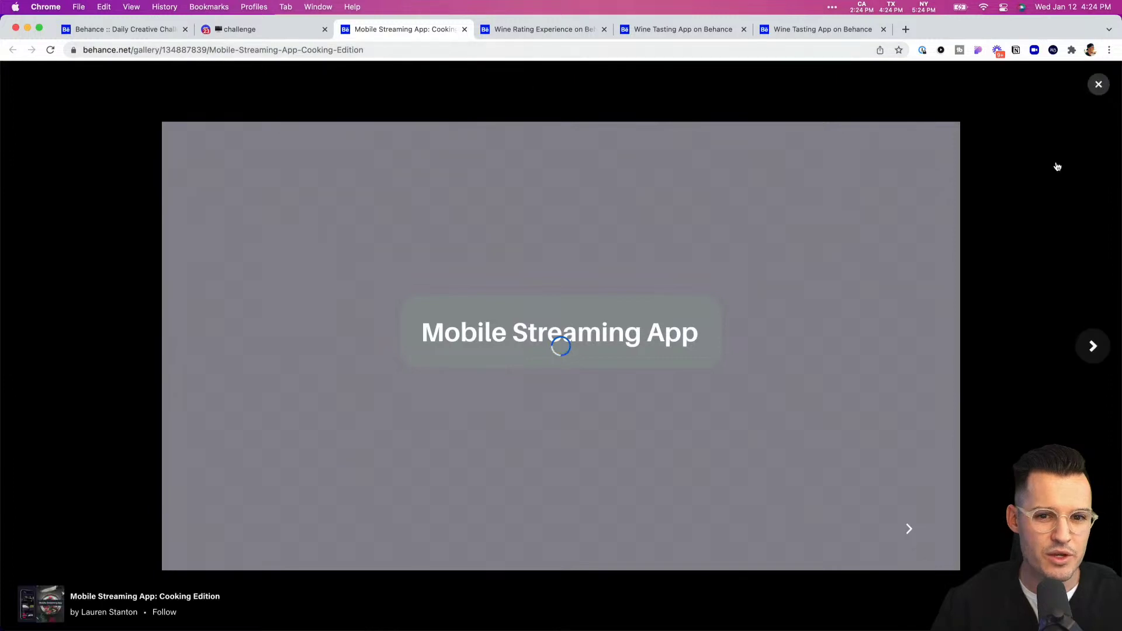
left_click(1097, 86)
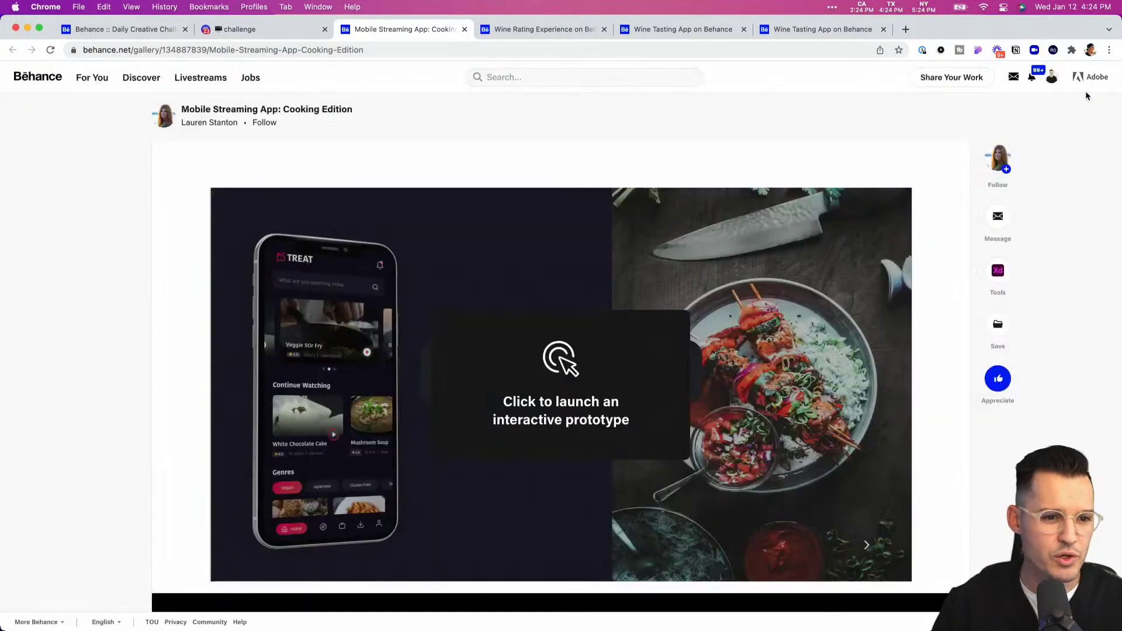
left_click(559, 363)
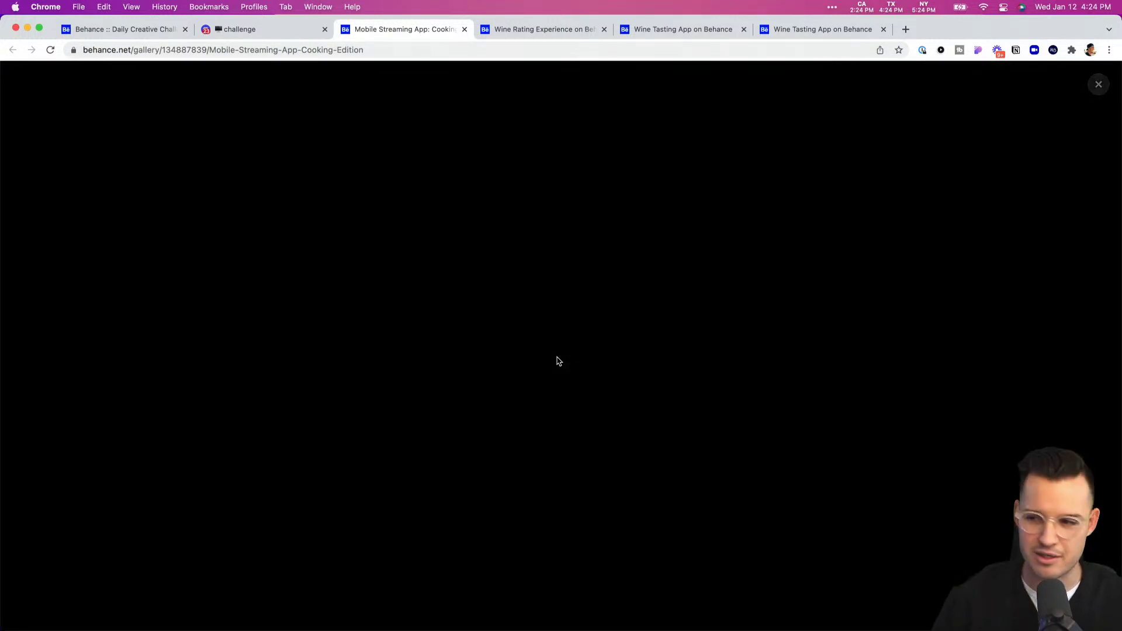